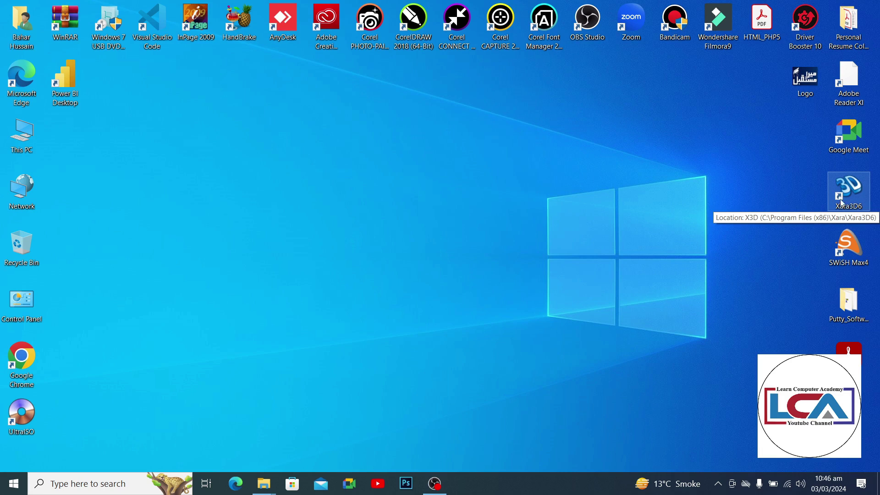
Launch Xara3D6, dismiss its welcome message and Tip of the Day, and display the color options.
{"action": "double_click", "coordinate": [843, 187]}
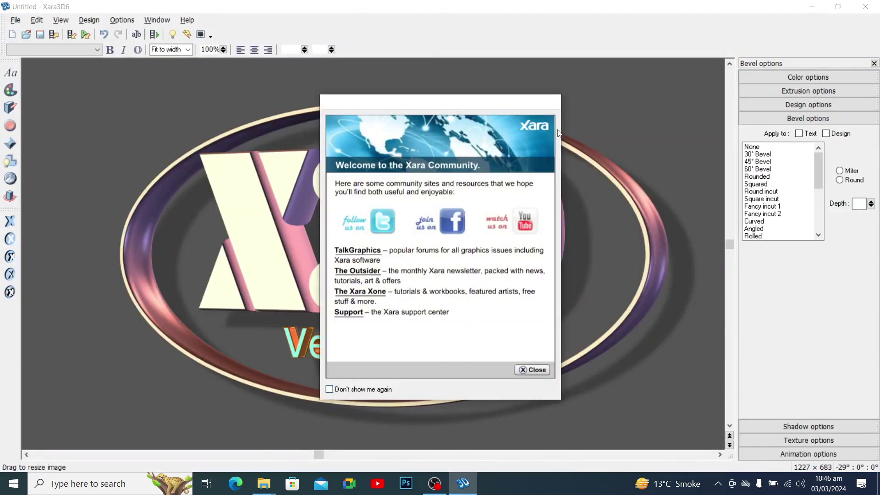
{"action": "left_click", "coordinate": [532, 369]}
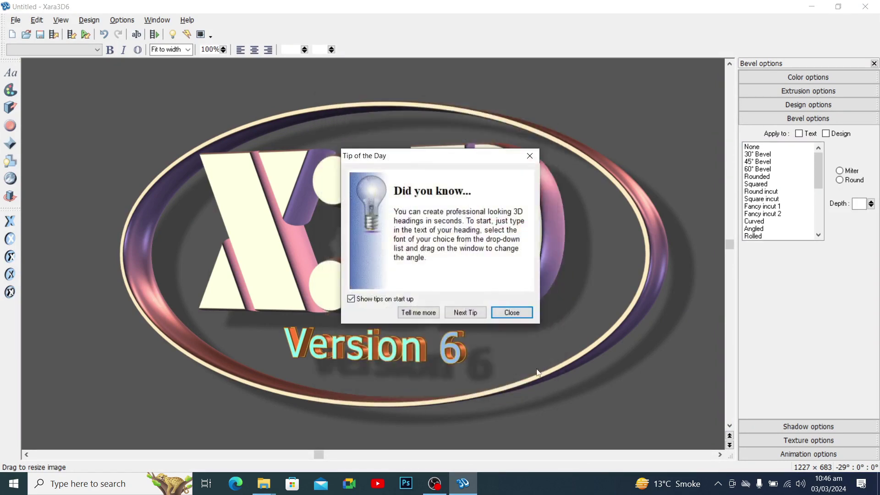
{"action": "left_click", "coordinate": [512, 314]}
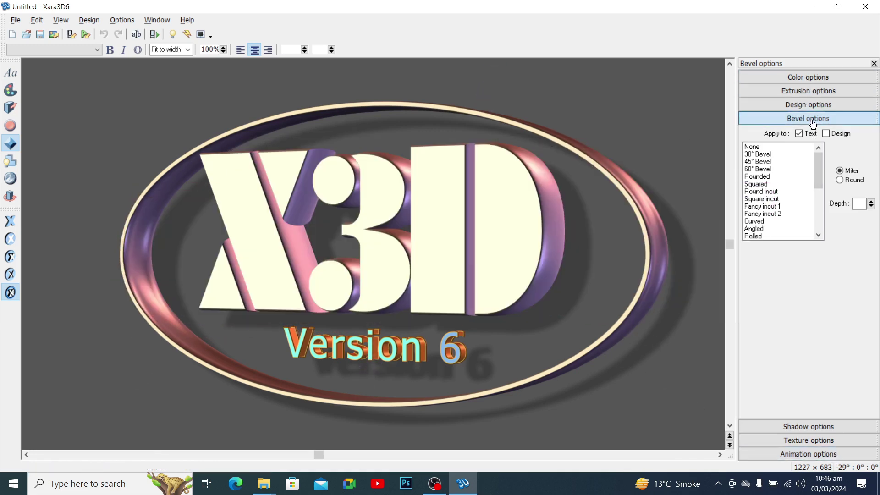
{"action": "left_click", "coordinate": [814, 78]}
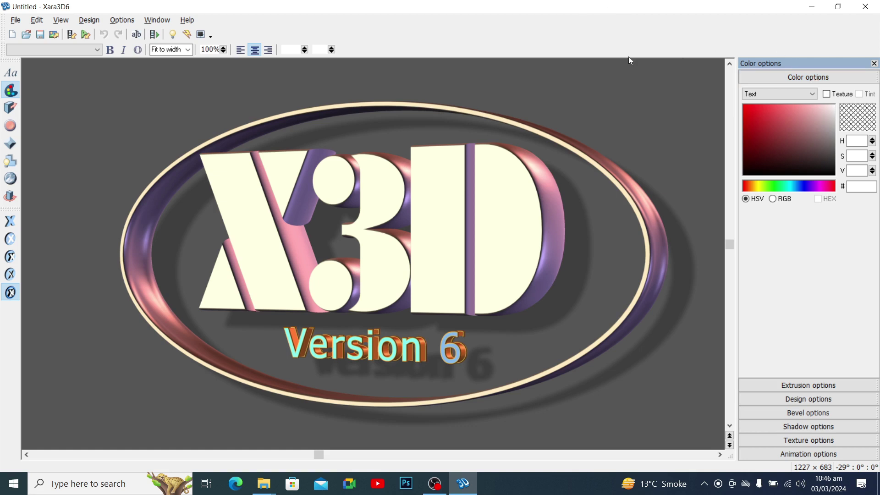
Open the text options and preview the X3D Version 6 text in successive fonts, going back through the list from TypoUpright BT to Lucida Fax.
{"action": "left_click", "coordinate": [11, 74]}
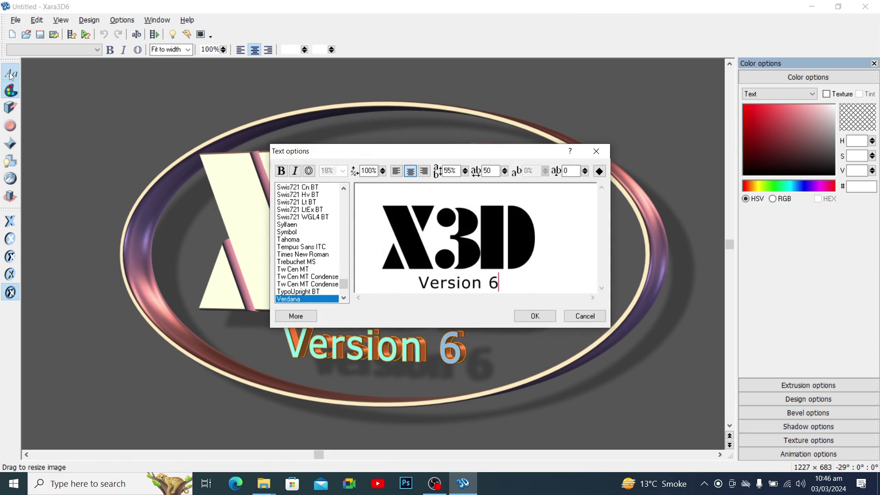
{"action": "left_click", "coordinate": [311, 292]}
{"action": "key", "text": "Up"}
{"action": "key", "text": "Up"}
{"action": "key", "text": "Up"}
{"action": "key", "text": "Up"}
{"action": "key", "text": "Up"}
{"action": "key", "text": "Up"}
{"action": "key", "text": "Up"}
{"action": "key", "text": "Up"}
{"action": "key", "text": "Up"}
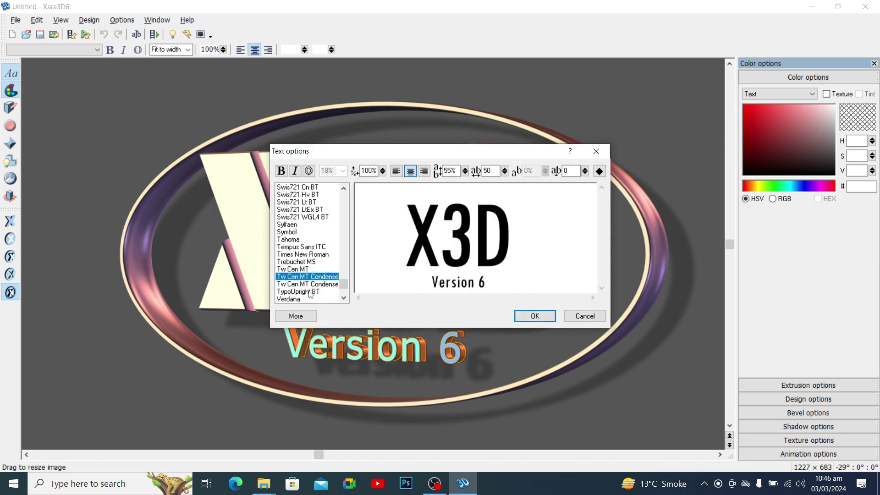
{"action": "key", "text": "Up"}
{"action": "key", "text": "Up"}
{"action": "key", "text": "Up"}
{"action": "key", "text": "Up"}
{"action": "key", "text": "Up"}
{"action": "key", "text": "Up"}
{"action": "key", "text": "Up"}
{"action": "key", "text": "Up"}
{"action": "key", "text": "Up"}
{"action": "key", "text": "Up"}
{"action": "key", "text": "Up"}
{"action": "key", "text": "Up"}
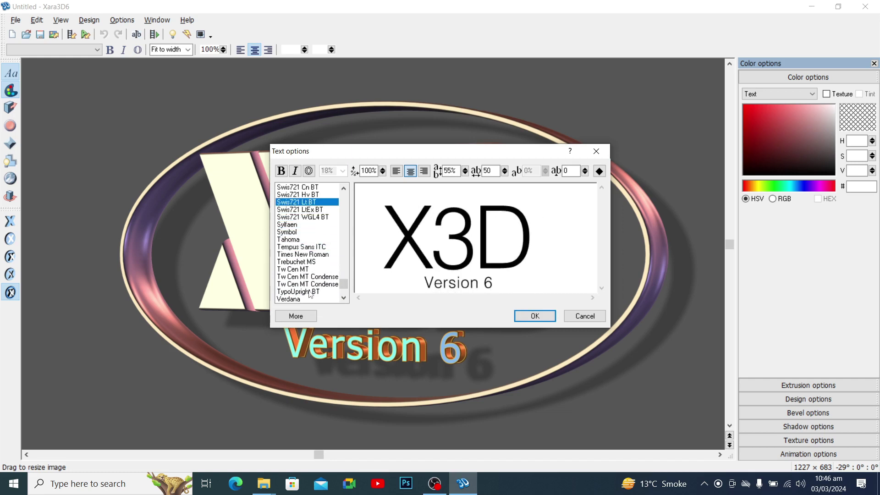
{"action": "key", "text": "Up"}
{"action": "key", "text": "Up"}
{"action": "key", "text": "Up"}
{"action": "key", "text": "Up"}
{"action": "key", "text": "Up"}
{"action": "key", "text": "Up"}
{"action": "key", "text": "Up"}
{"action": "key", "text": "Up"}
{"action": "key", "text": "Up"}
{"action": "key", "text": "Up"}
{"action": "key", "text": "Up"}
{"action": "key", "text": "Up"}
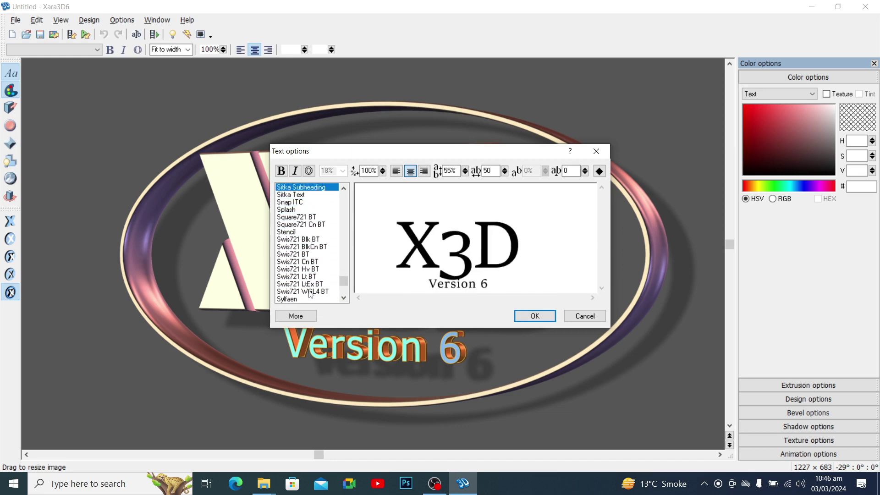
{"action": "key", "text": "Up"}
{"action": "key", "text": "Up"}
{"action": "key", "text": "Up"}
{"action": "key", "text": "Up"}
{"action": "key", "text": "Up"}
{"action": "key", "text": "Up"}
{"action": "key", "text": "Up"}
{"action": "key", "text": "Up"}
{"action": "key", "text": "Up"}
{"action": "key", "text": "Up"}
{"action": "key", "text": "Up"}
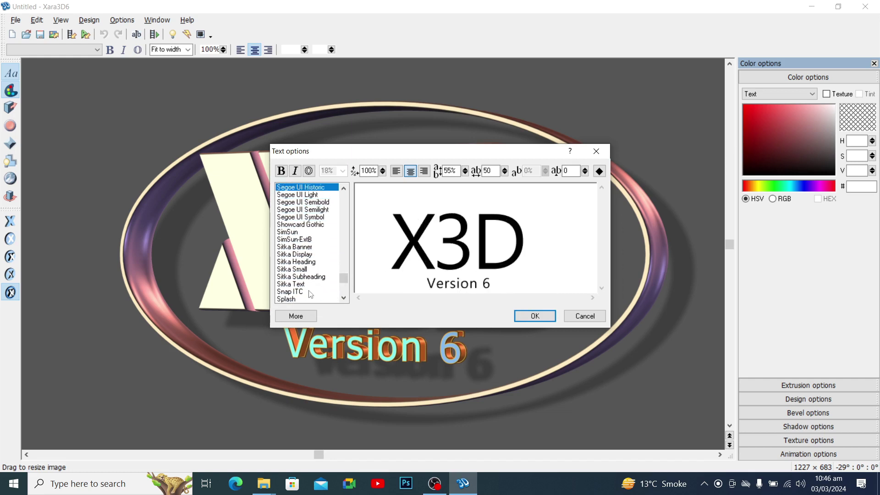
{"action": "key", "text": "Up"}
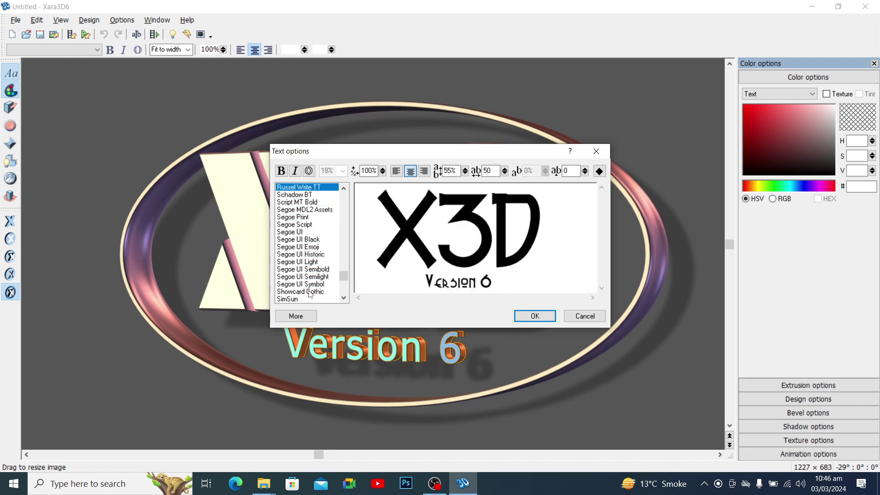
{"action": "key", "text": "Up"}
{"action": "key", "text": "Up"}
{"action": "key", "text": "Up"}
{"action": "key", "text": "Up"}
{"action": "key", "text": "Up"}
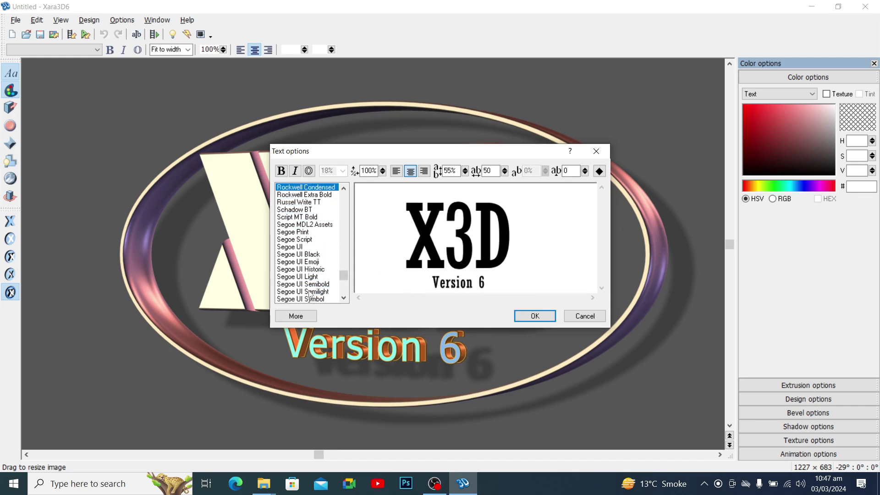
{"action": "key", "text": "Up"}
{"action": "key", "text": "Up"}
{"action": "key", "text": "Up"}
{"action": "key", "text": "Up"}
{"action": "key", "text": "Up"}
{"action": "key", "text": "Up"}
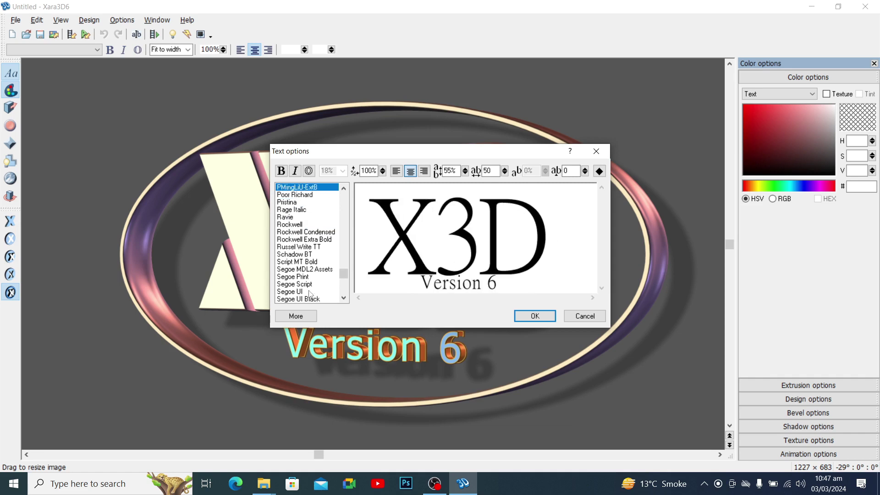
{"action": "key", "text": "Up"}
{"action": "key", "text": "Up"}
{"action": "key", "text": "Up"}
{"action": "key", "text": "Up"}
{"action": "key", "text": "Up"}
{"action": "key", "text": "Up"}
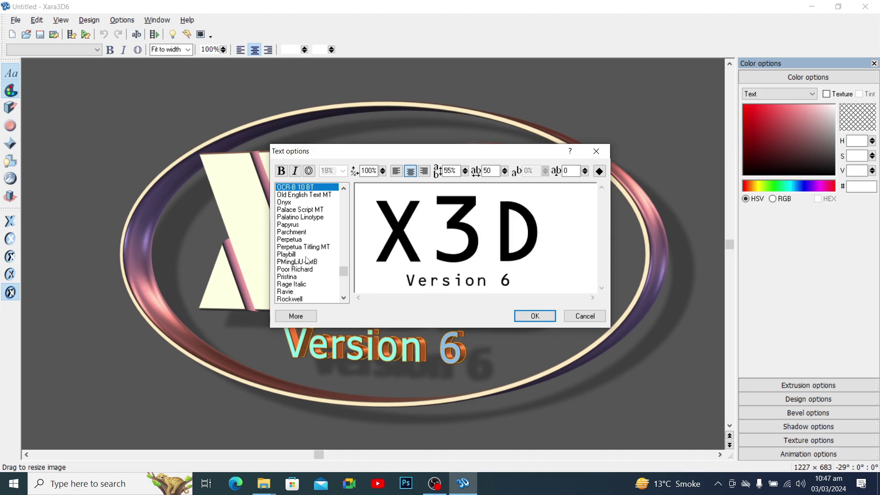
{"action": "key", "text": "Up"}
{"action": "key", "text": "Up"}
{"action": "key", "text": "Up"}
{"action": "key", "text": "Up"}
{"action": "key", "text": "Up"}
{"action": "key", "text": "Up"}
{"action": "key", "text": "Up"}
{"action": "key", "text": "Up"}
{"action": "key", "text": "Up"}
{"action": "key", "text": "Up"}
{"action": "key", "text": "Up"}
{"action": "key", "text": "Up"}
{"action": "key", "text": "Up"}
{"action": "key", "text": "Up"}
{"action": "key", "text": "Up"}
{"action": "key", "text": "Up"}
{"action": "key", "text": "Up"}
{"action": "key", "text": "Up"}
{"action": "key", "text": "Up"}
{"action": "key", "text": "Up"}
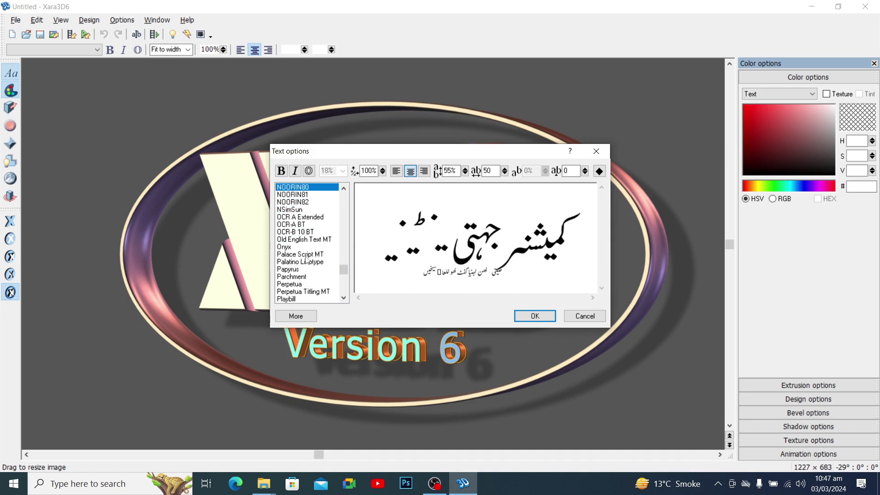
{"action": "key", "text": "Up"}
{"action": "key", "text": "Up"}
{"action": "key", "text": "Up"}
{"action": "key", "text": "Up"}
{"action": "key", "text": "Up"}
{"action": "key", "text": "Up"}
{"action": "key", "text": "Up"}
{"action": "key", "text": "Up"}
{"action": "key", "text": "Up"}
{"action": "key", "text": "Up"}
{"action": "key", "text": "Up"}
{"action": "key", "text": "Up"}
{"action": "key", "text": "Up"}
{"action": "key", "text": "Up"}
{"action": "key", "text": "Up"}
{"action": "key", "text": "Up"}
{"action": "key", "text": "Up"}
{"action": "key", "text": "Up"}
{"action": "key", "text": "Up"}
{"action": "key", "text": "Up"}
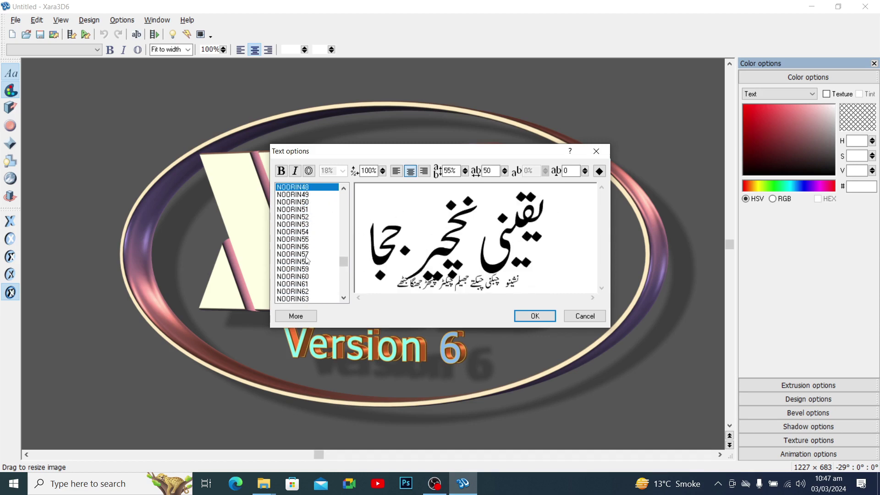
{"action": "key", "text": "Up"}
{"action": "key", "text": "Up"}
{"action": "key", "text": "Up"}
{"action": "key", "text": "Up"}
{"action": "key", "text": "Up"}
{"action": "key", "text": "Up"}
{"action": "key", "text": "Up"}
{"action": "key", "text": "Up"}
{"action": "key", "text": "Up"}
{"action": "key", "text": "Up"}
{"action": "key", "text": "Up"}
{"action": "key", "text": "Up"}
{"action": "key", "text": "Up"}
{"action": "key", "text": "Up"}
{"action": "key", "text": "Up"}
{"action": "key", "text": "Up"}
{"action": "key", "text": "Up"}
{"action": "key", "text": "Up"}
{"action": "key", "text": "Up"}
{"action": "key", "text": "Up"}
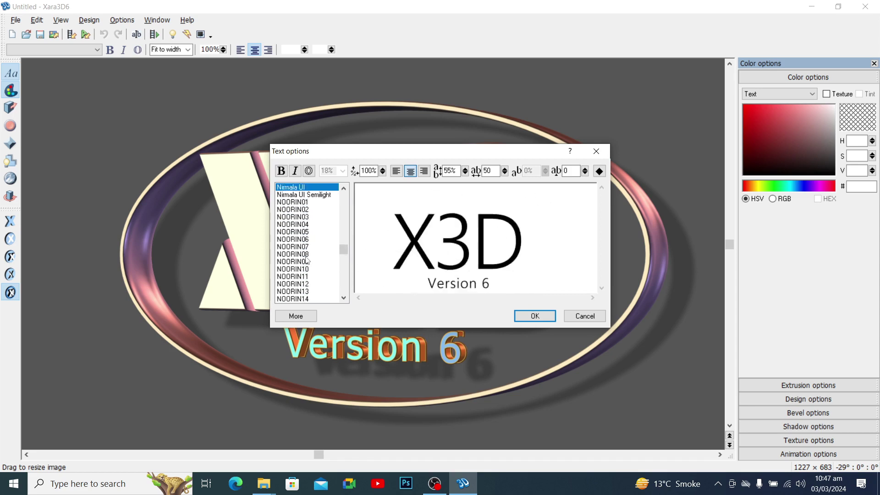
{"action": "key", "text": "Up"}
{"action": "key", "text": "Up"}
{"action": "key", "text": "Up"}
{"action": "key", "text": "Up"}
{"action": "key", "text": "Up"}
{"action": "key", "text": "Up"}
{"action": "key", "text": "Up"}
{"action": "key", "text": "Up"}
{"action": "key", "text": "Up"}
{"action": "key", "text": "Up"}
{"action": "key", "text": "Up"}
{"action": "key", "text": "Up"}
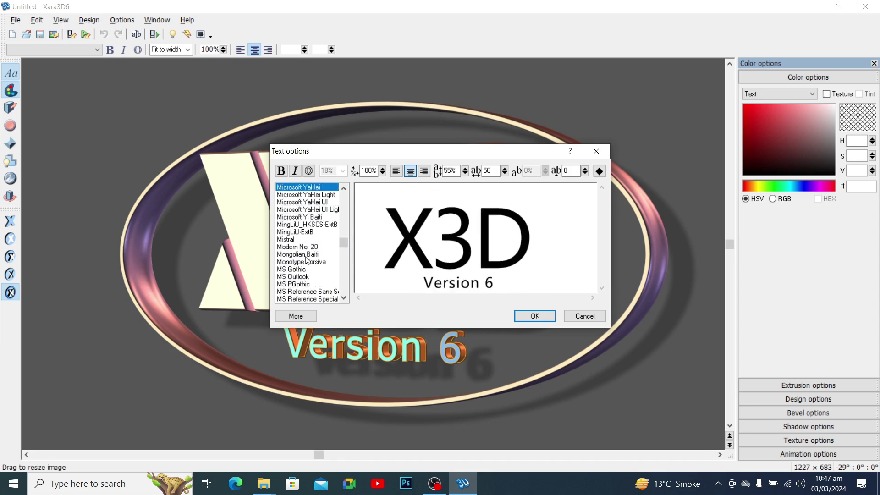
{"action": "key", "text": "Up"}
{"action": "key", "text": "Up"}
{"action": "key", "text": "Up"}
{"action": "key", "text": "Up"}
{"action": "key", "text": "Up"}
{"action": "key", "text": "Up"}
{"action": "key", "text": "Up"}
{"action": "key", "text": "Up"}
{"action": "key", "text": "Up"}
{"action": "key", "text": "Up"}
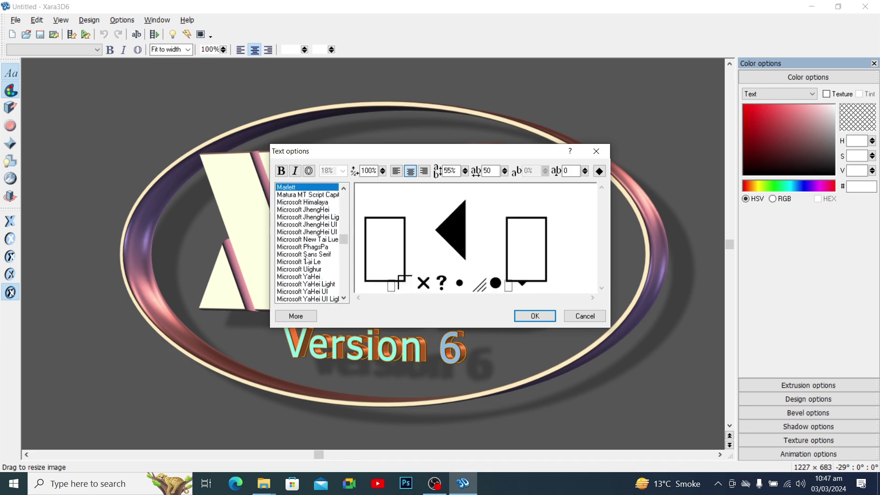
{"action": "key", "text": "Up"}
{"action": "key", "text": "Up"}
{"action": "key", "text": "Up"}
{"action": "key", "text": "Up"}
{"action": "key", "text": "Up"}
{"action": "key", "text": "Up"}
{"action": "key", "text": "Up"}
{"action": "key", "text": "Up"}
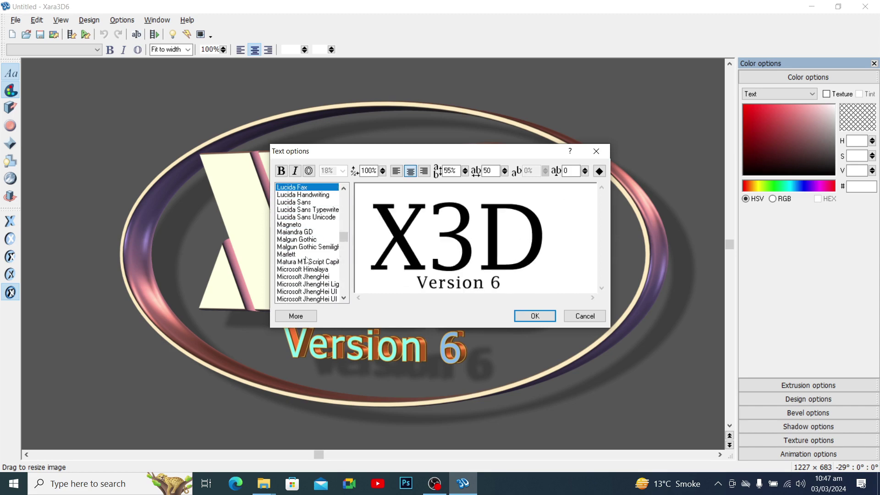
Preview the X3D Version 6 text in successive fonts, going back through the list from Lucida Fax to Impact.
{"action": "key", "text": "Up"}
{"action": "key", "text": "Up"}
{"action": "key", "text": "Up"}
{"action": "key", "text": "Up"}
{"action": "key", "text": "Up"}
{"action": "key", "text": "Up"}
{"action": "key", "text": "Up"}
{"action": "key", "text": "Up"}
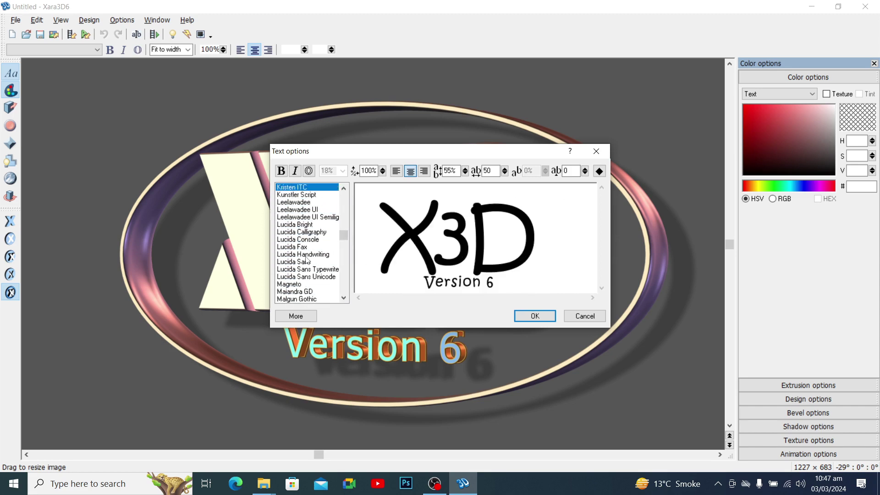
{"action": "key", "text": "Up"}
{"action": "key", "text": "Up"}
{"action": "key", "text": "Up"}
{"action": "key", "text": "Up"}
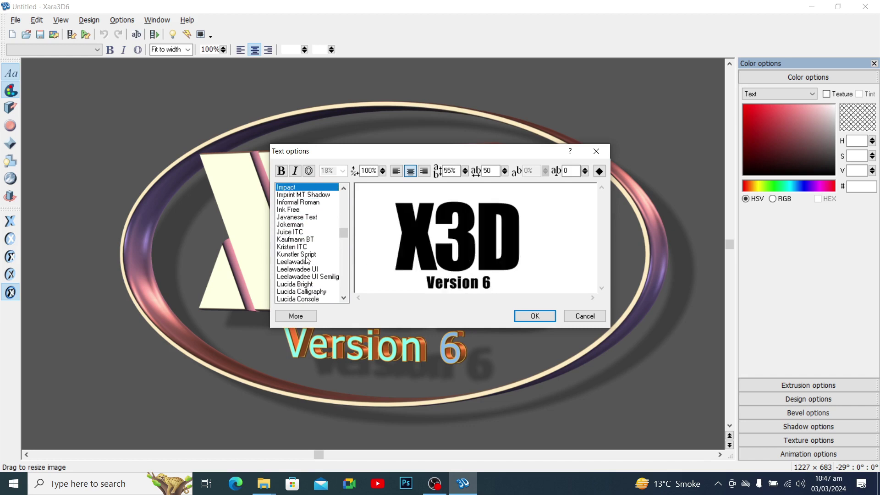
{"action": "key", "text": "Down"}
{"action": "key", "text": "Down"}
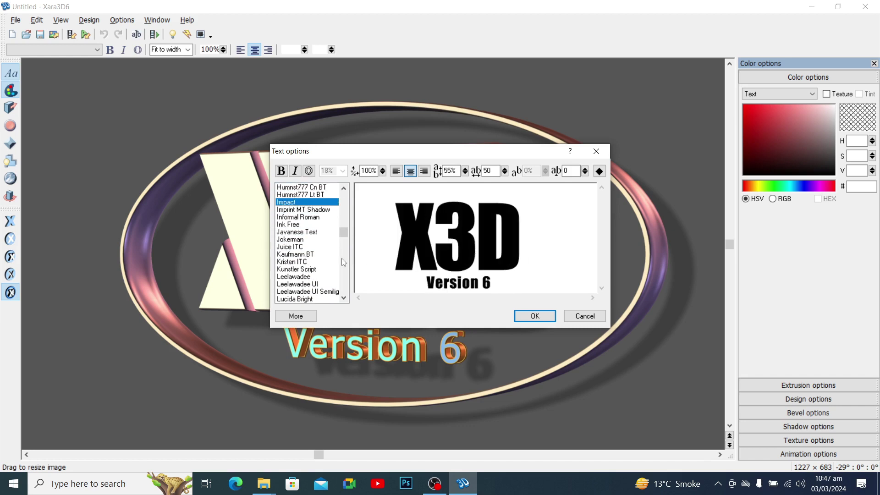
Replace the X3D Version 6 text in the text options with PEL.
{"action": "left_click", "coordinate": [504, 288]}
{"action": "key", "text": "BackSpace"}
{"action": "key", "text": "BackSpace"}
{"action": "key", "text": "BackSpace"}
{"action": "key", "text": "BackSpace"}
{"action": "key", "text": "BackSpace"}
{"action": "key", "text": "BackSpace"}
{"action": "key", "text": "BackSpace"}
{"action": "key", "text": "BackSpace"}
{"action": "key", "text": "BackSpace"}
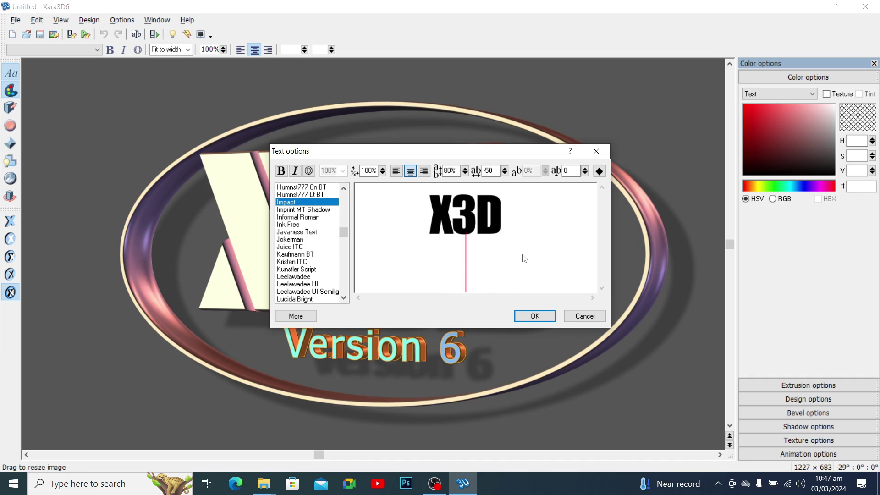
{"action": "key", "text": "BackSpace"}
{"action": "key", "text": "BackSpace"}
{"action": "key", "text": "BackSpace"}
{"action": "key", "text": "BackSpace"}
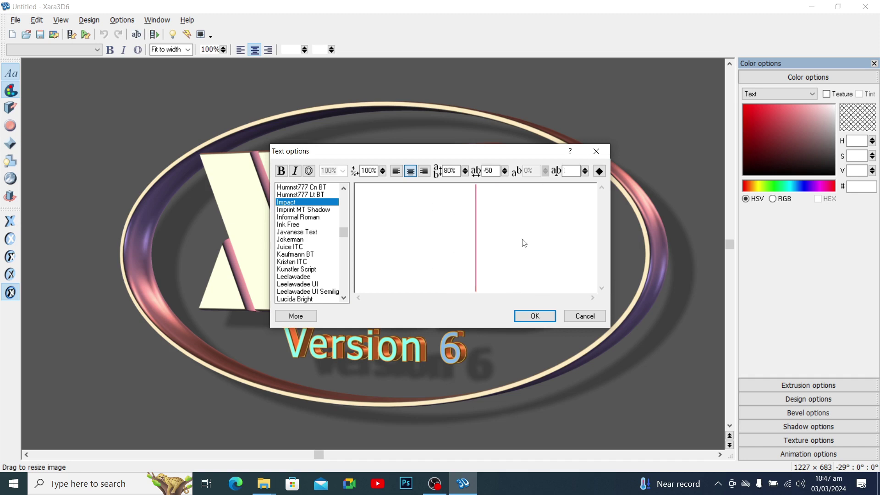
{"action": "type", "text": "PEL"}
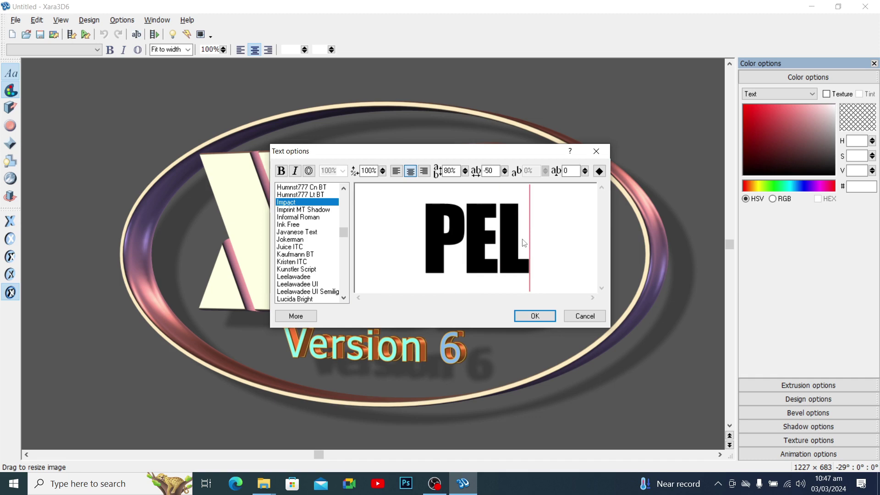
Preview PEL in fonts from Humnst777 Lt BT backwards, apply Gloucester MT Extra Condensed, and rotate the 3D text slightly to -35°.
{"action": "left_click", "coordinate": [303, 195]}
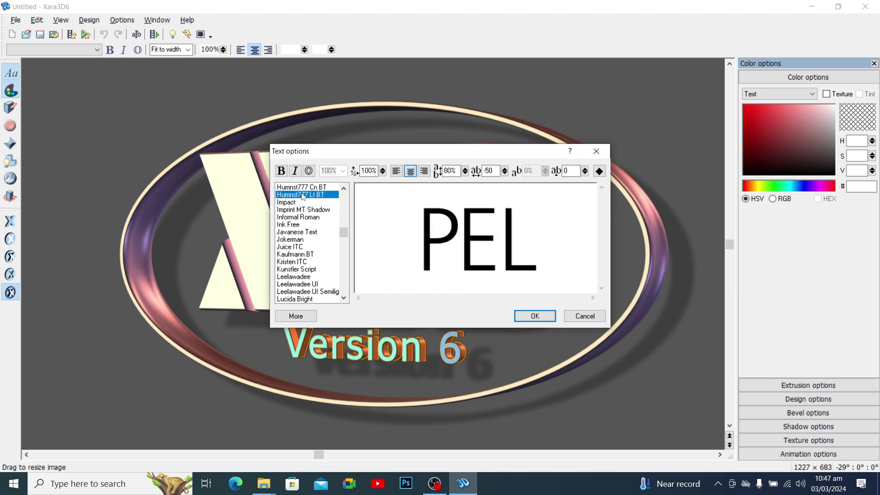
{"action": "key", "text": "Up"}
{"action": "key", "text": "Up"}
{"action": "key", "text": "Up"}
{"action": "key", "text": "Up"}
{"action": "key", "text": "Up"}
{"action": "key", "text": "Up"}
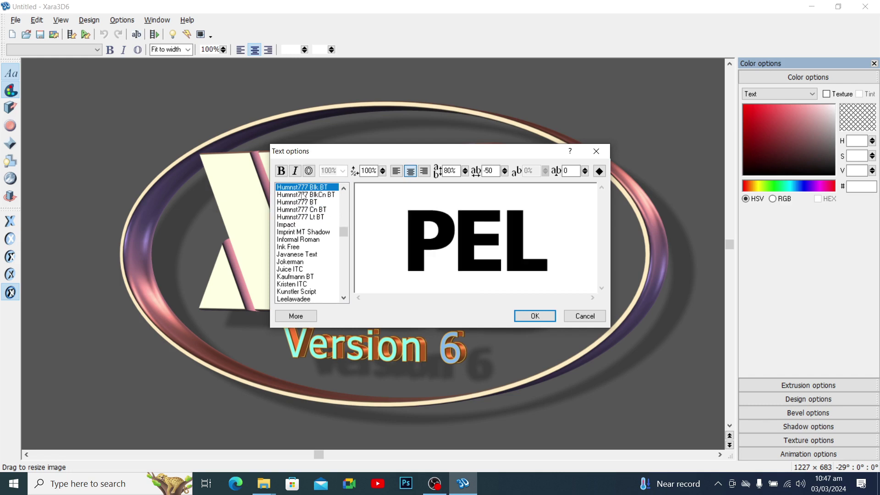
{"action": "key", "text": "Up"}
{"action": "key", "text": "Up"}
{"action": "key", "text": "Up"}
{"action": "key", "text": "Down"}
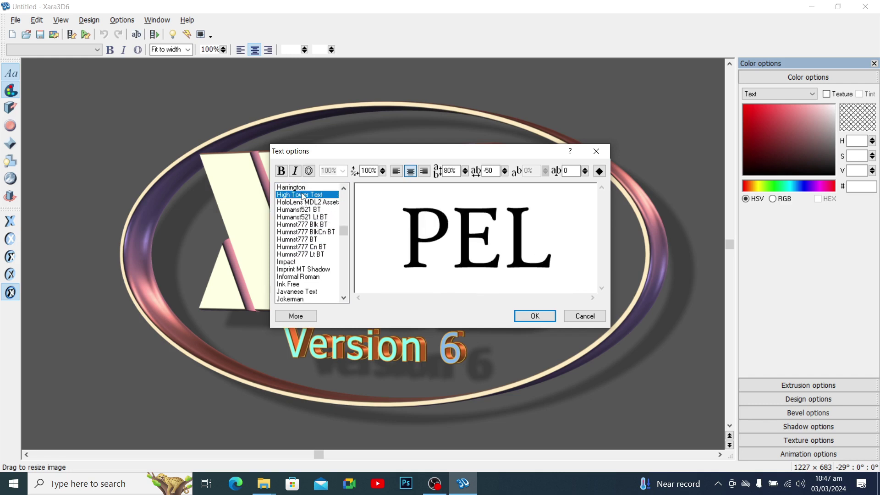
{"action": "key", "text": "Up"}
{"action": "key", "text": "Up"}
{"action": "key", "text": "Up"}
{"action": "key", "text": "Up"}
{"action": "key", "text": "Up"}
{"action": "key", "text": "Up"}
{"action": "key", "text": "Up"}
{"action": "key", "text": "Up"}
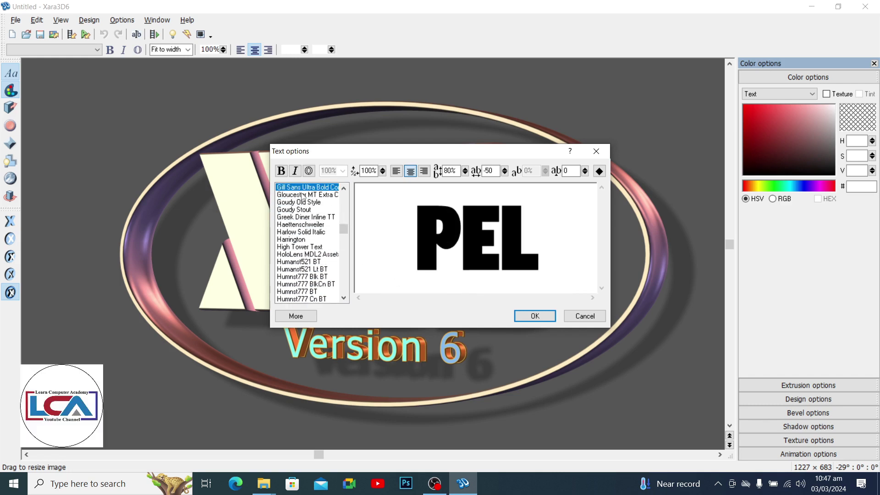
{"action": "key", "text": "Down"}
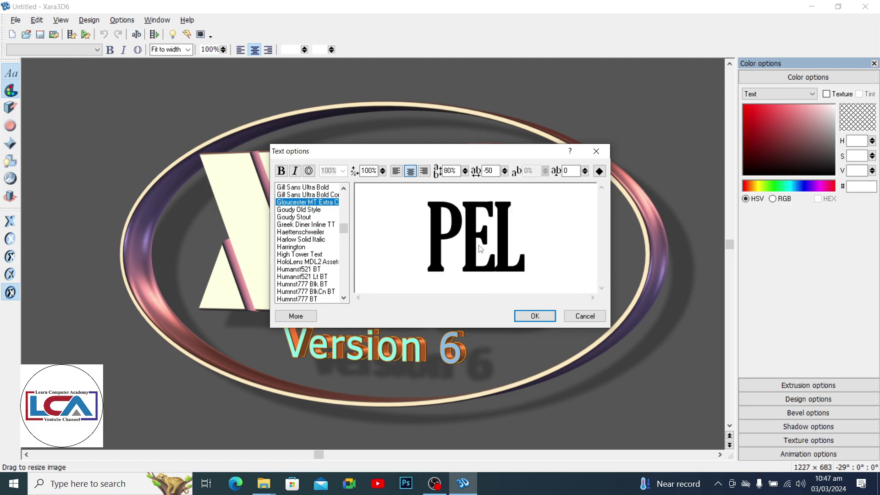
{"action": "left_click", "coordinate": [534, 316]}
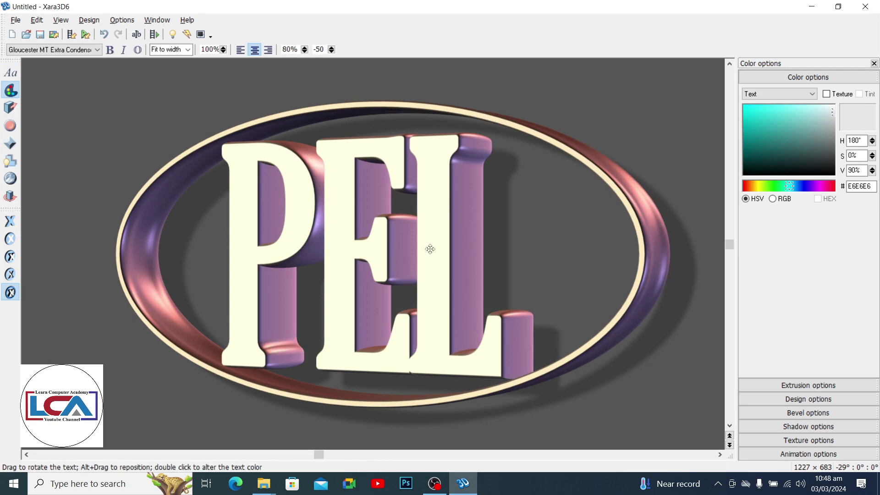
{"action": "mouse_move", "coordinate": [428, 249]}
{"action": "left_mouse_down"}
{"action": "mouse_move", "coordinate": [497, 250]}
{"action": "mouse_move", "coordinate": [481, 261]}
{"action": "mouse_move", "coordinate": [420, 250]}
{"action": "left_mouse_up"}
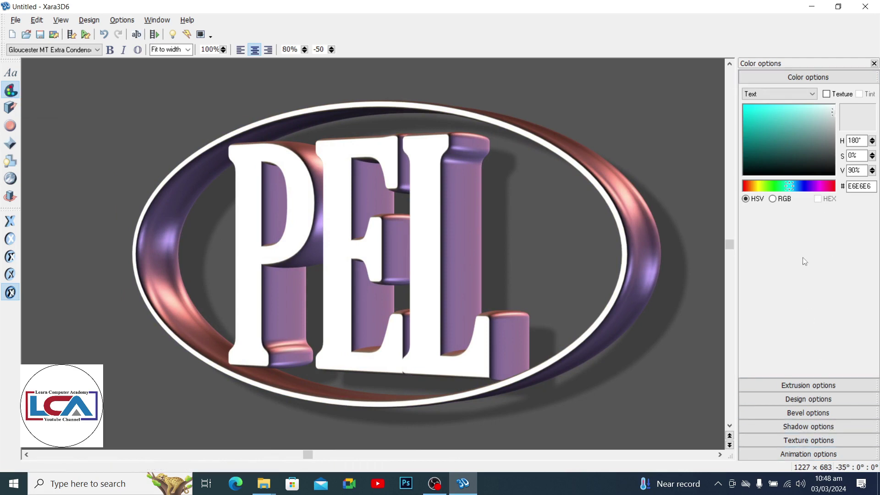
Look through the design, bevel, shadow, texture and animation options, and return to the color options.
{"action": "left_click", "coordinate": [850, 397]}
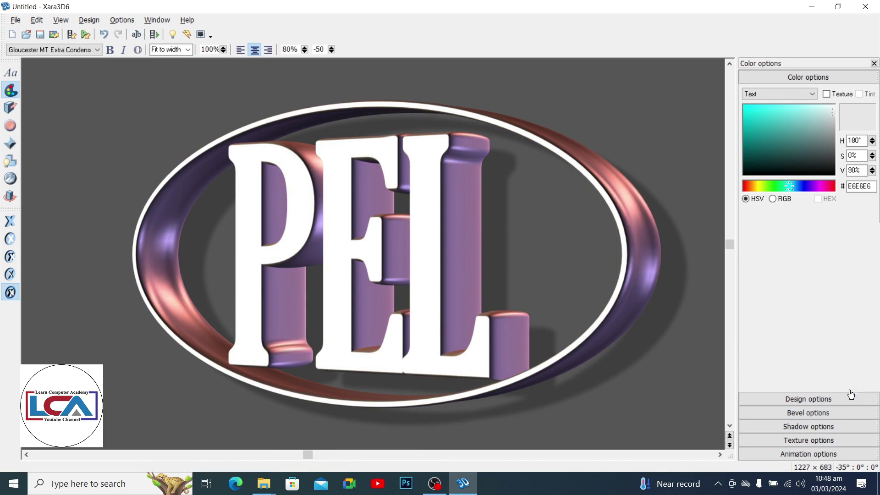
{"action": "left_click", "coordinate": [821, 412]}
{"action": "left_click", "coordinate": [821, 425]}
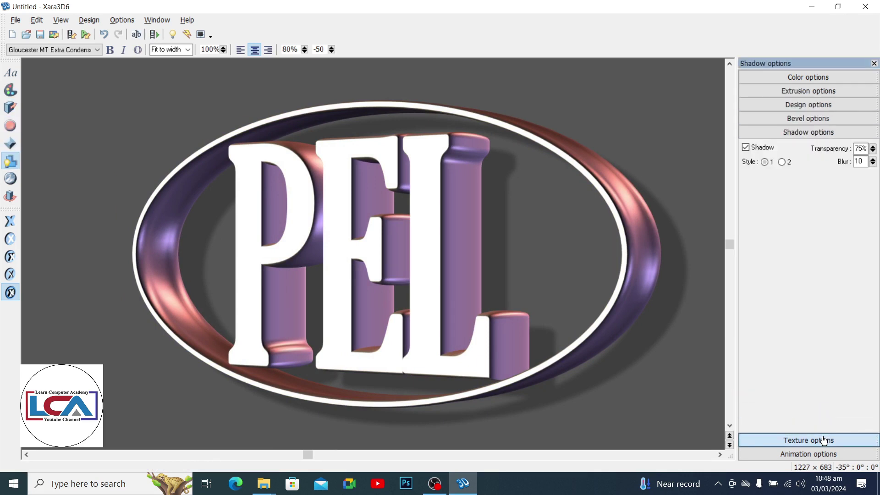
{"action": "left_click", "coordinate": [823, 440]}
{"action": "left_click", "coordinate": [820, 438]}
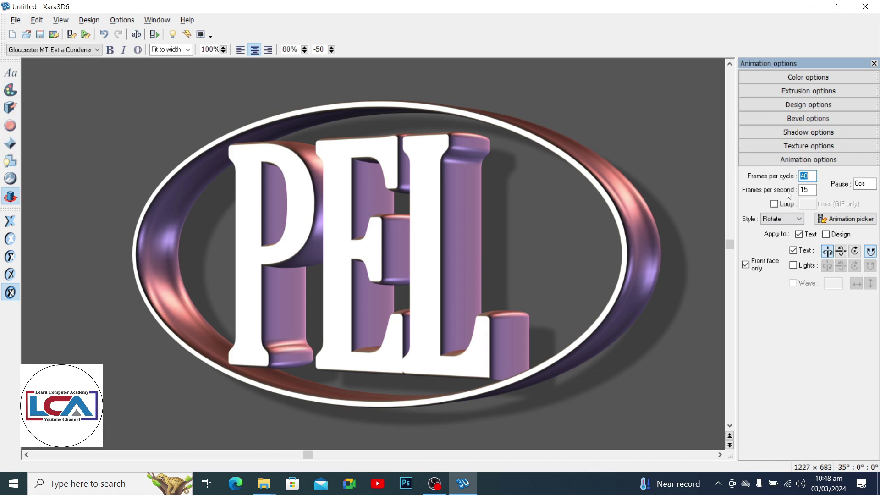
{"action": "left_click", "coordinate": [785, 84]}
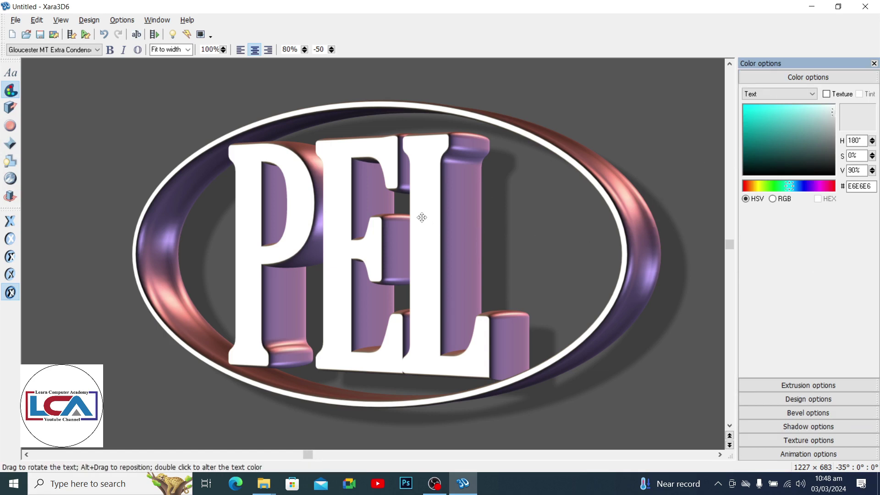
Color the whole text turquoise (1CDDDD) and rotate it to about 4° to face the front.
{"action": "left_click", "coordinate": [773, 94]}
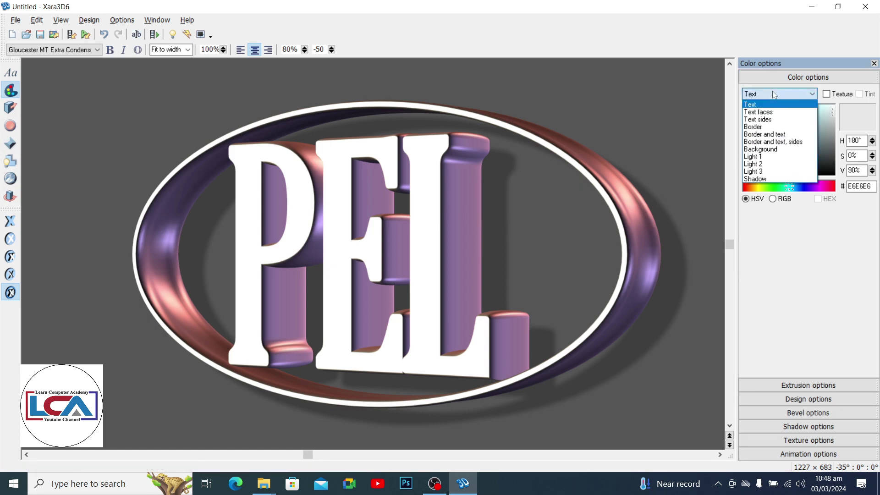
{"action": "left_click", "coordinate": [771, 105]}
{"action": "left_click_drag", "start_coordinate": [770, 106], "coordinate": [754, 116]}
{"action": "mouse_move", "coordinate": [477, 247]}
{"action": "left_mouse_down"}
{"action": "mouse_move", "coordinate": [516, 246]}
{"action": "mouse_move", "coordinate": [479, 246]}
{"action": "left_mouse_up"}
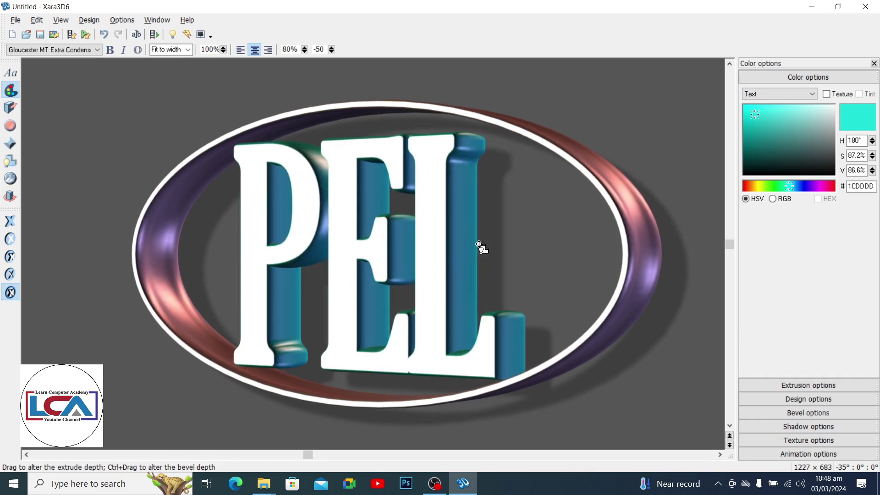
{"action": "left_click_drag", "start_coordinate": [420, 246], "coordinate": [465, 248]}
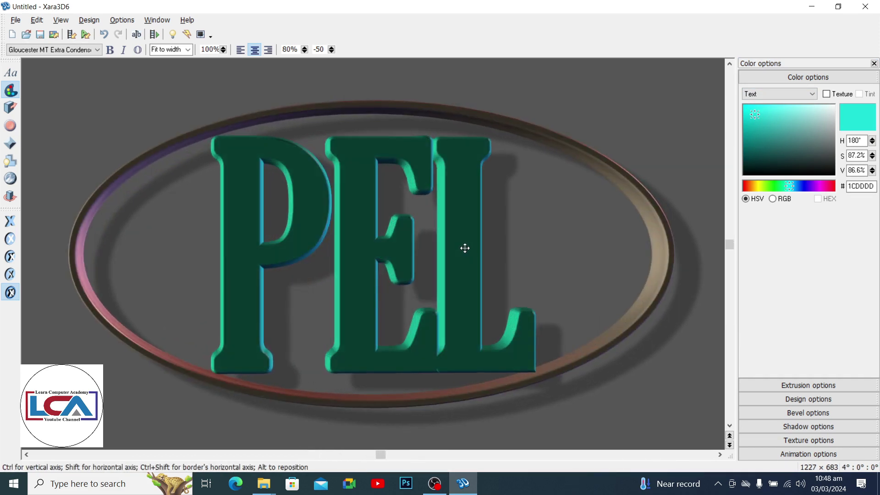
Color the whole text dark crimson (783647) and rotate the 3D design to about -22°, -4°.
{"action": "left_click_drag", "start_coordinate": [756, 116], "coordinate": [784, 142]}
{"action": "left_click_drag", "start_coordinate": [782, 184], "coordinate": [831, 187]}
{"action": "left_click_drag", "start_coordinate": [459, 218], "coordinate": [472, 243]}
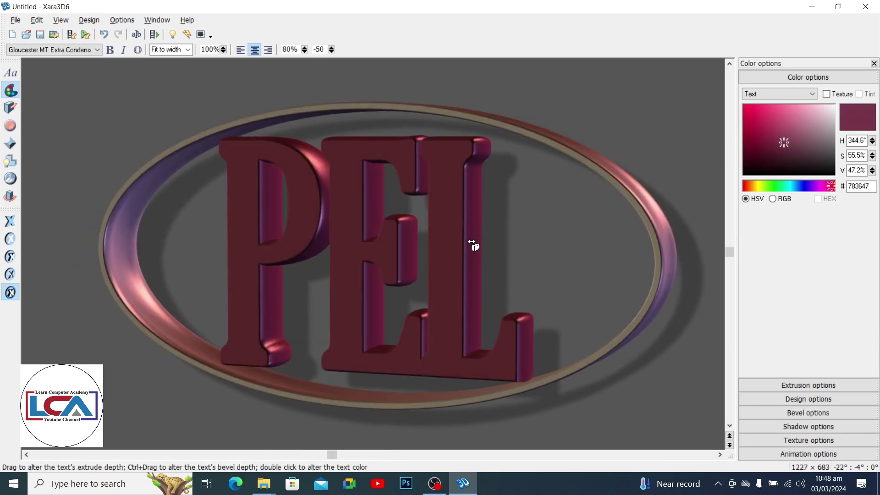
Set the color of the text faces to bright yellow (F3F914).
{"action": "left_click", "coordinate": [784, 93]}
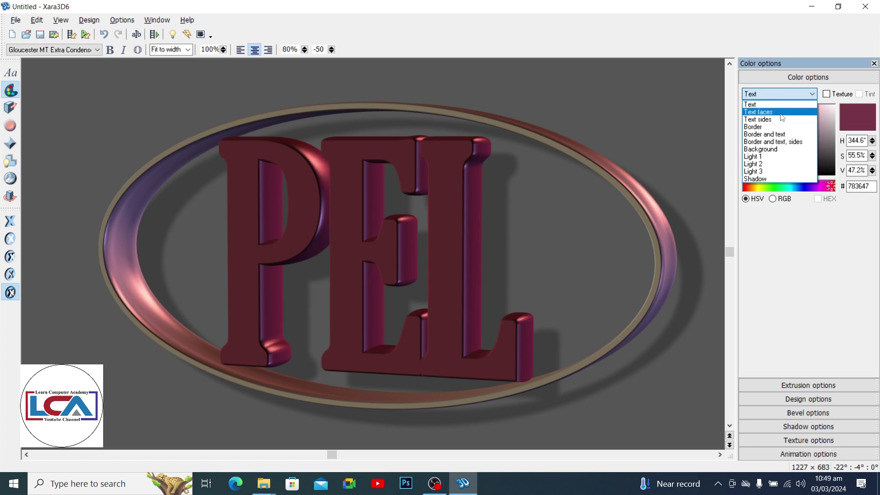
{"action": "left_click", "coordinate": [782, 112]}
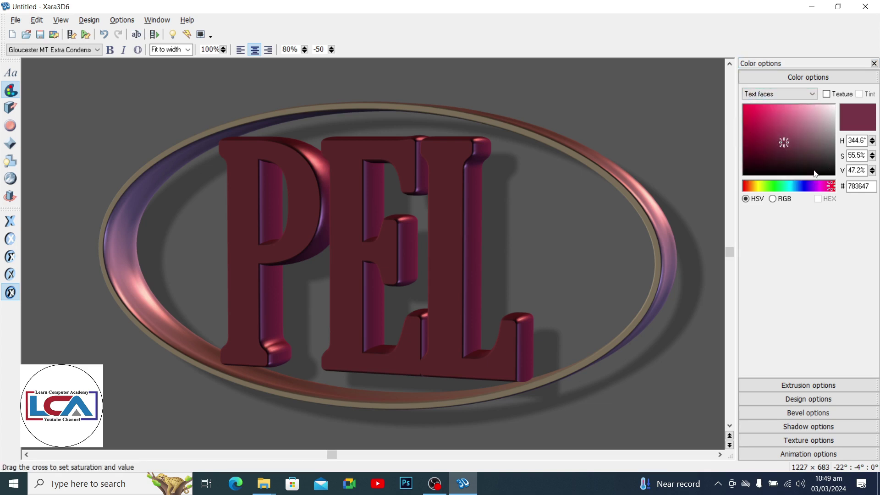
{"action": "left_click", "coordinate": [757, 186]}
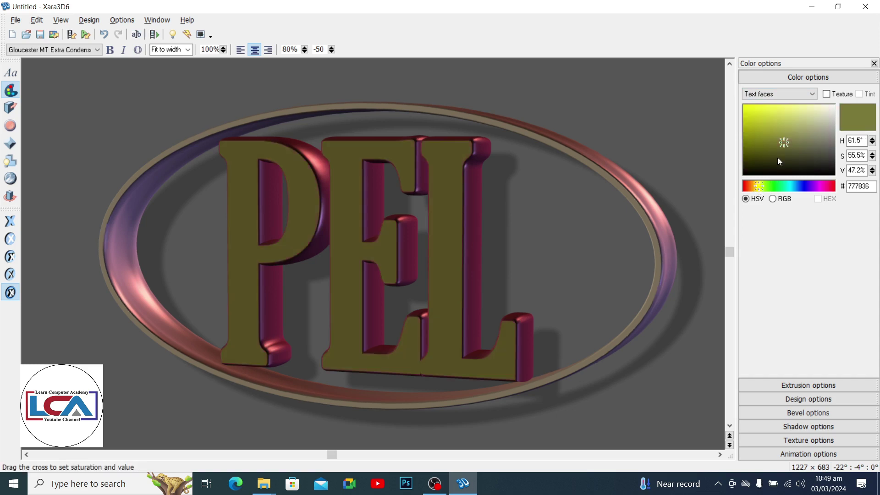
{"action": "left_click_drag", "start_coordinate": [782, 142], "coordinate": [747, 107]}
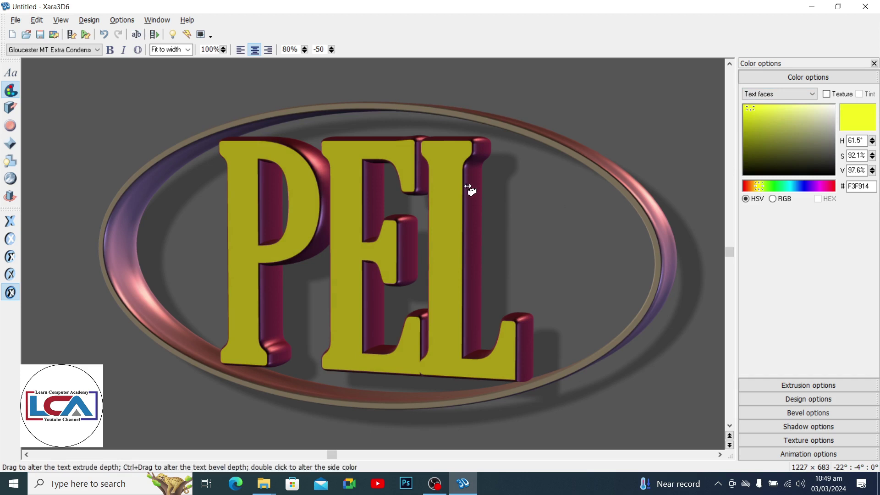
Set the color of the text sides to vivid blue (3913F3).
{"action": "left_click", "coordinate": [777, 95]}
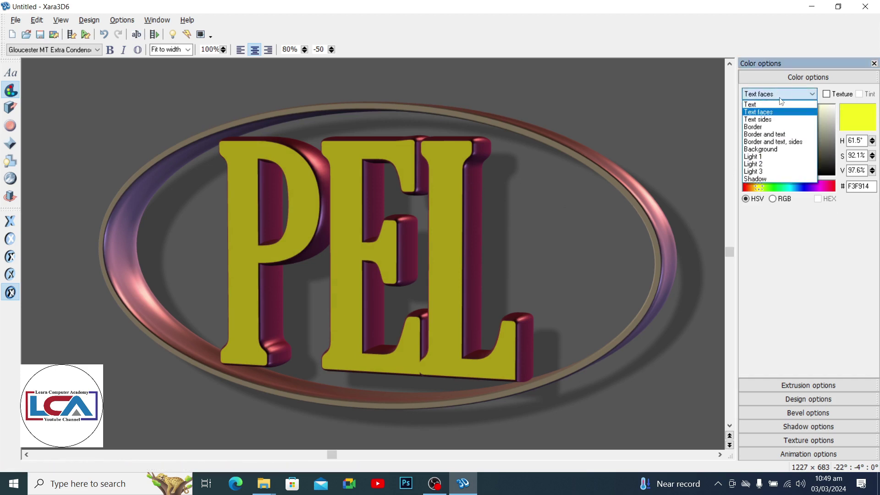
{"action": "left_click", "coordinate": [769, 120]}
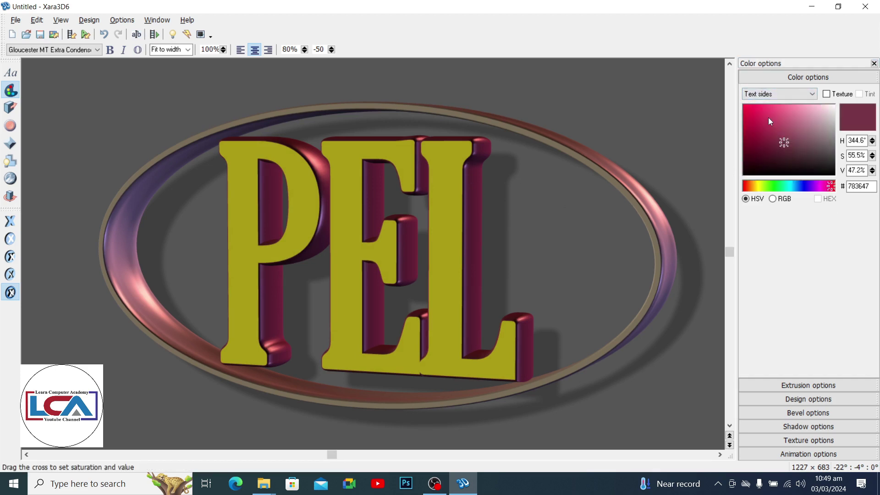
{"action": "left_click", "coordinate": [806, 186]}
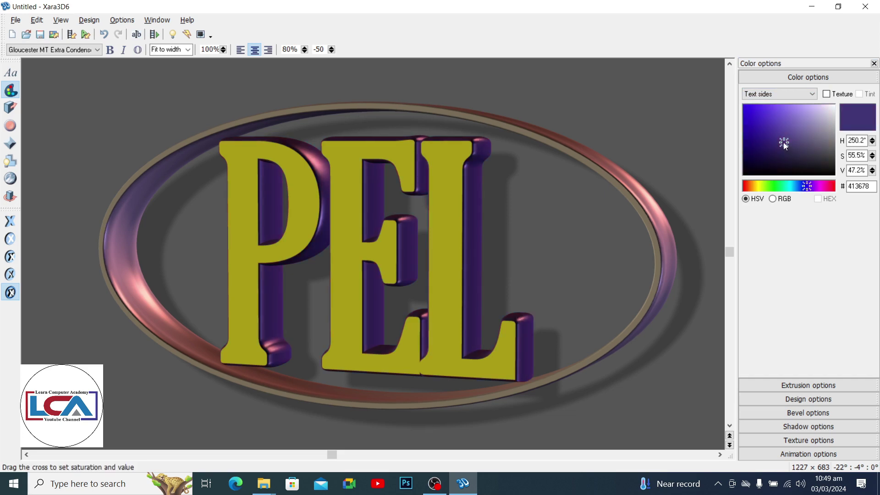
{"action": "left_click", "coordinate": [760, 118]}
{"action": "left_click_drag", "start_coordinate": [766, 120], "coordinate": [750, 107]}
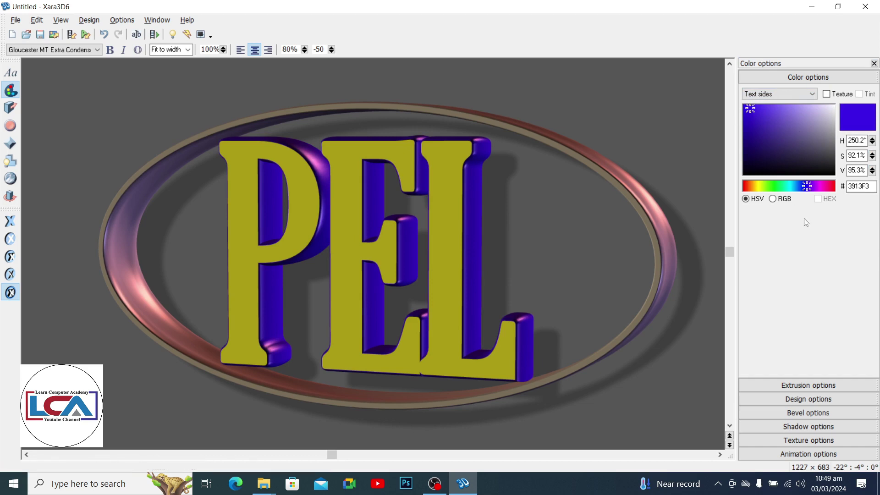
Set the extrusion depth to 13 for the text only, and turn on the outline font style with an outline width of 1.
{"action": "left_click", "coordinate": [808, 383]}
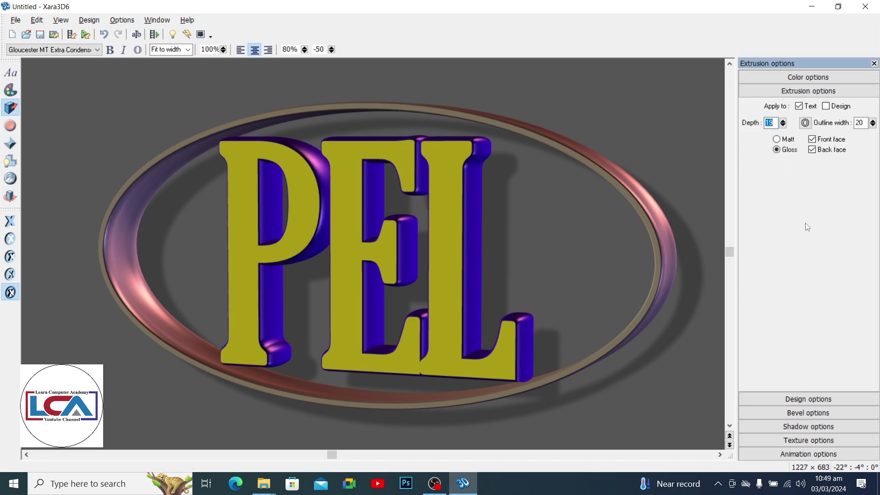
{"action": "left_click", "coordinate": [825, 106]}
{"action": "left_click", "coordinate": [798, 106]}
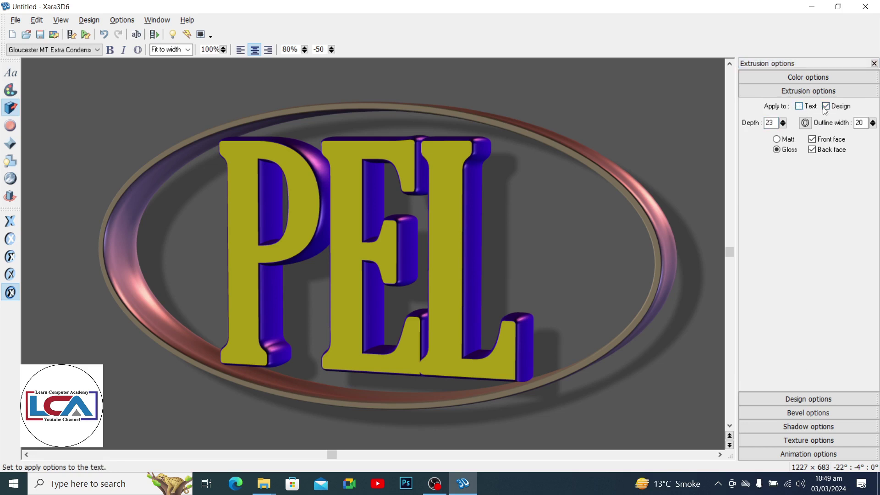
{"action": "left_click", "coordinate": [805, 107]}
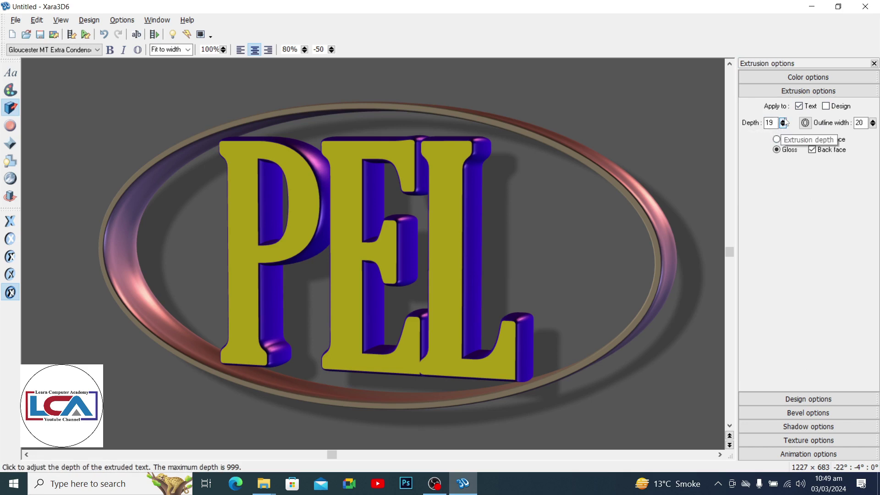
{"action": "mouse_move", "coordinate": [782, 123]}
{"action": "left_mouse_down"}
{"action": "mouse_move", "coordinate": [785, 110]}
{"action": "mouse_move", "coordinate": [785, 127]}
{"action": "left_mouse_up"}
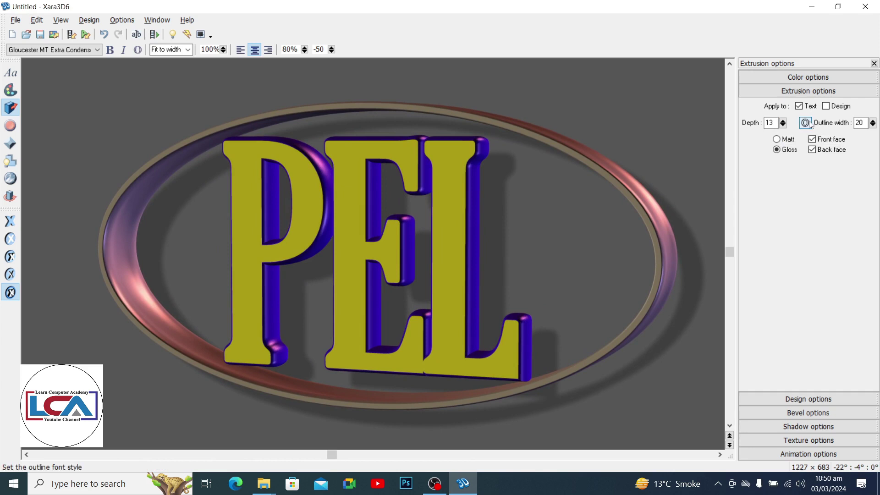
{"action": "left_click", "coordinate": [806, 123]}
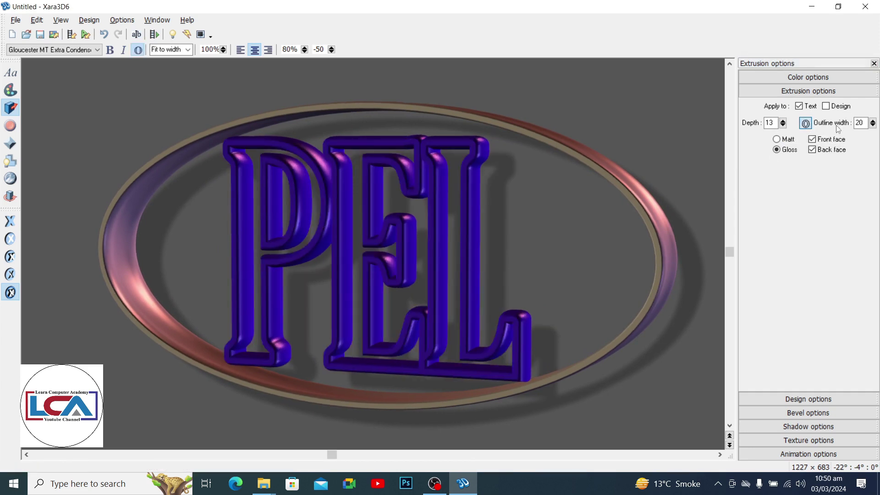
{"action": "mouse_move", "coordinate": [872, 122]}
{"action": "left_mouse_down"}
{"action": "mouse_move", "coordinate": [873, 132]}
{"action": "mouse_move", "coordinate": [870, 101]}
{"action": "mouse_move", "coordinate": [874, 140]}
{"action": "left_mouse_up"}
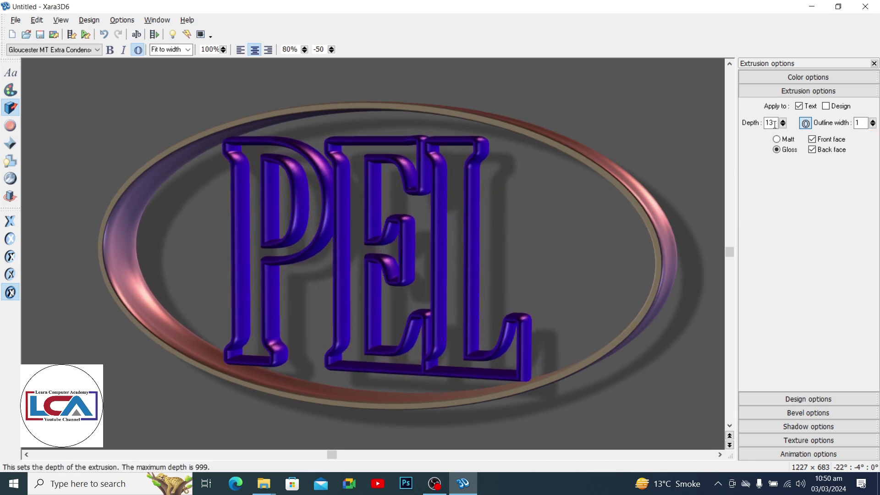
Turn off the text's outline font style and change the design type to plain Text, without a border.
{"action": "left_click", "coordinate": [805, 122]}
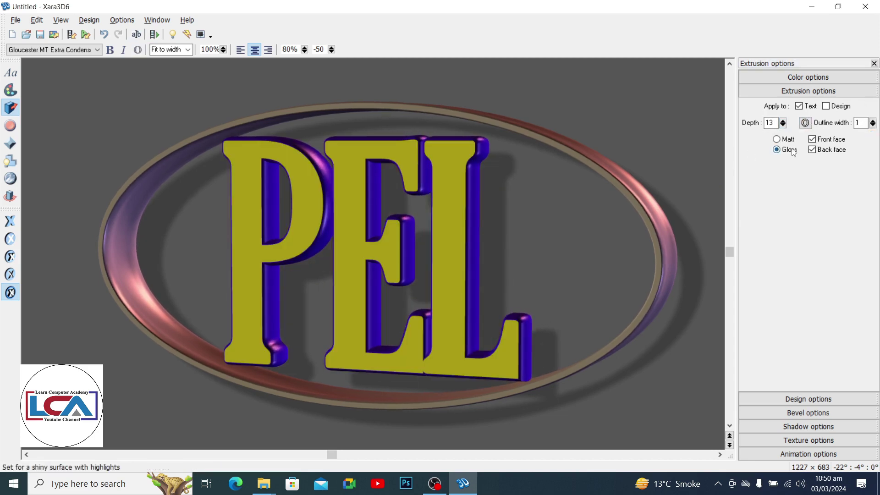
{"action": "left_click", "coordinate": [817, 398]}
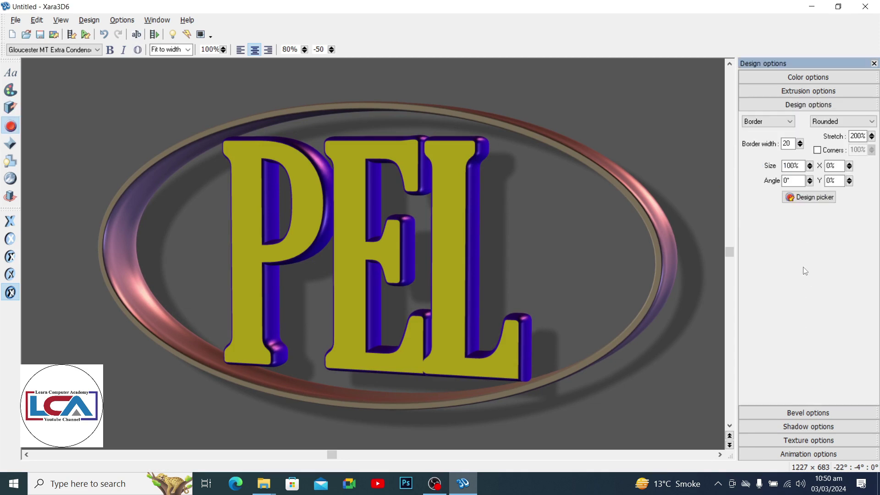
{"action": "left_click", "coordinate": [766, 121]}
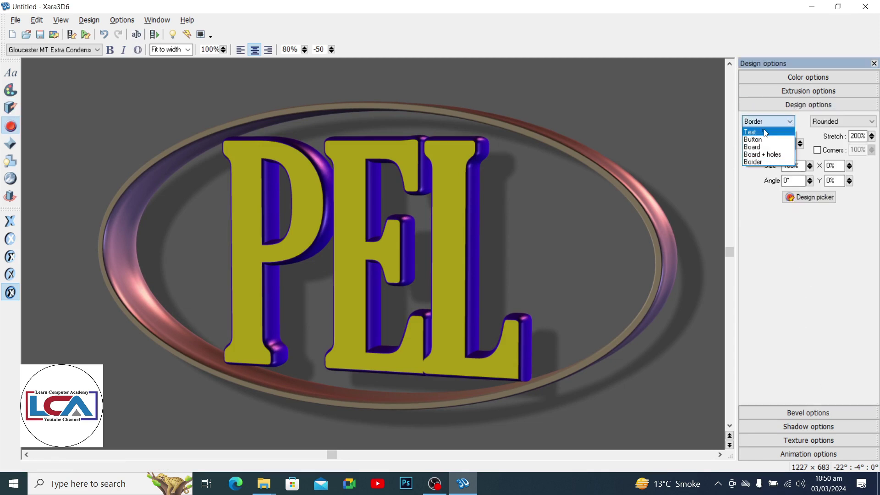
{"action": "left_click", "coordinate": [764, 132]}
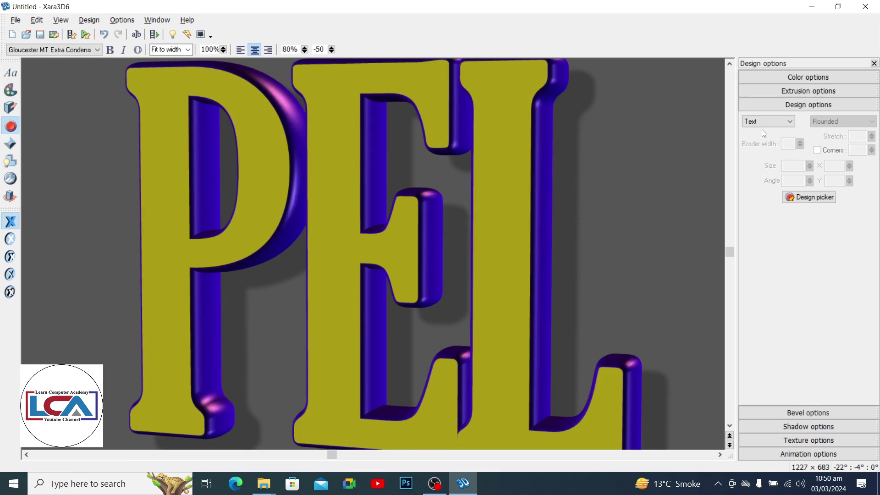
Change the design type to Button and open the design picker.
{"action": "left_click", "coordinate": [767, 122]}
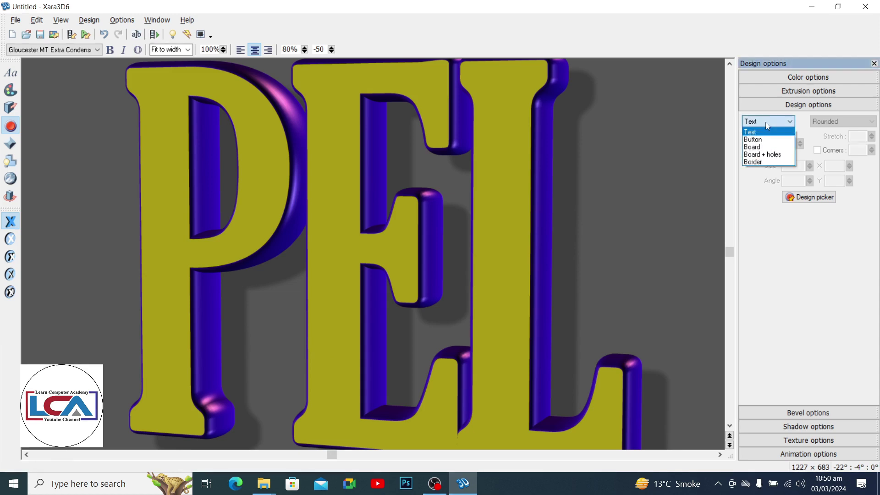
{"action": "left_click", "coordinate": [764, 140]}
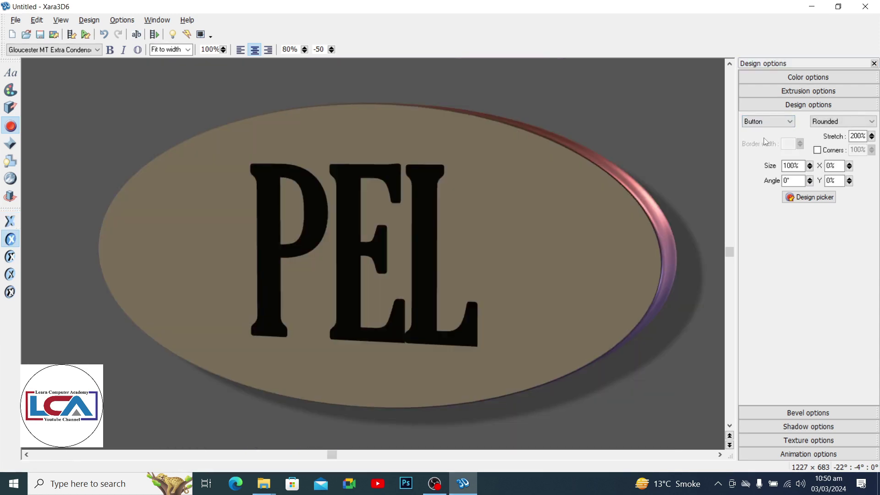
{"action": "left_click", "coordinate": [812, 198]}
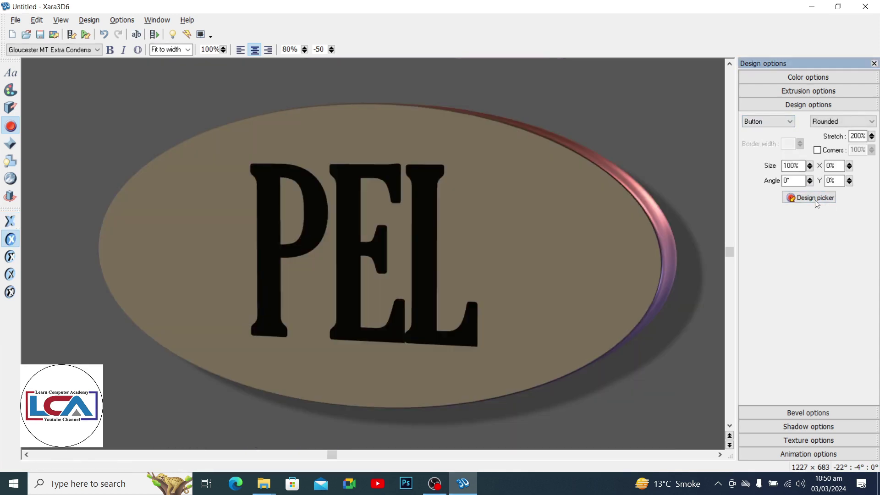
Preview the available design shapes, such as Cross, DoubleRing, Octagon and StarXar2, and apply RoundB to the button.
{"action": "left_click", "coordinate": [419, 115]}
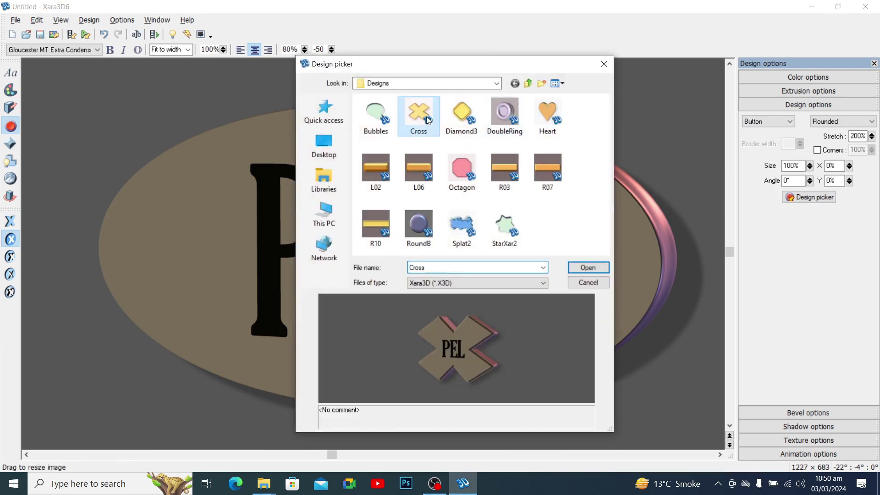
{"action": "left_click", "coordinate": [462, 114]}
{"action": "left_click", "coordinate": [497, 113]}
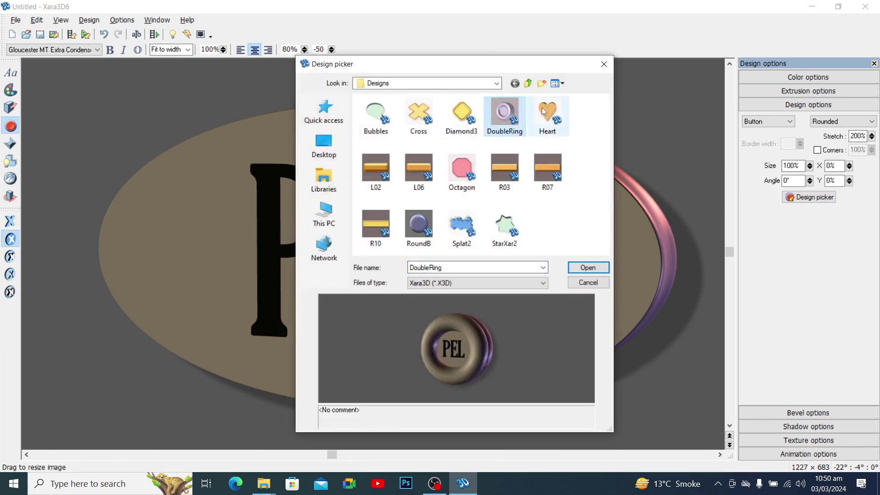
{"action": "left_click", "coordinate": [544, 108]}
{"action": "left_click", "coordinate": [550, 162]}
{"action": "left_click", "coordinate": [504, 169]}
{"action": "left_click", "coordinate": [461, 168]}
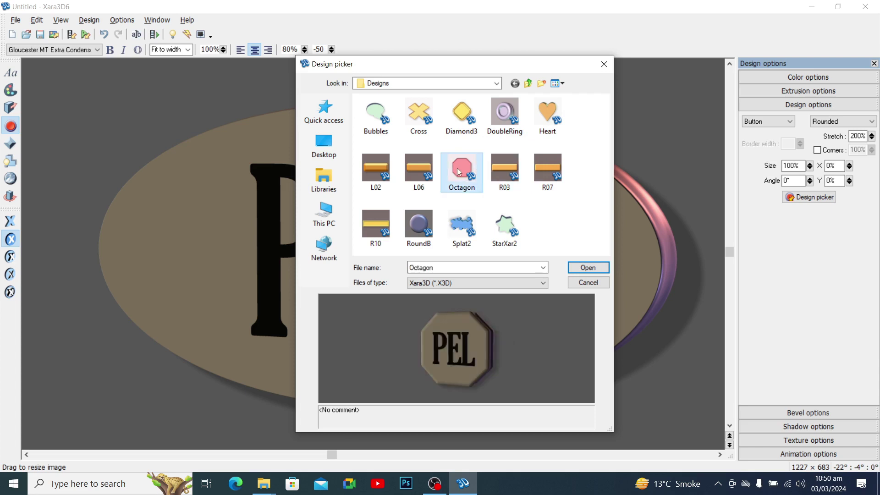
{"action": "left_click", "coordinate": [424, 173]}
{"action": "left_click", "coordinate": [381, 169]}
{"action": "left_click", "coordinate": [380, 221]}
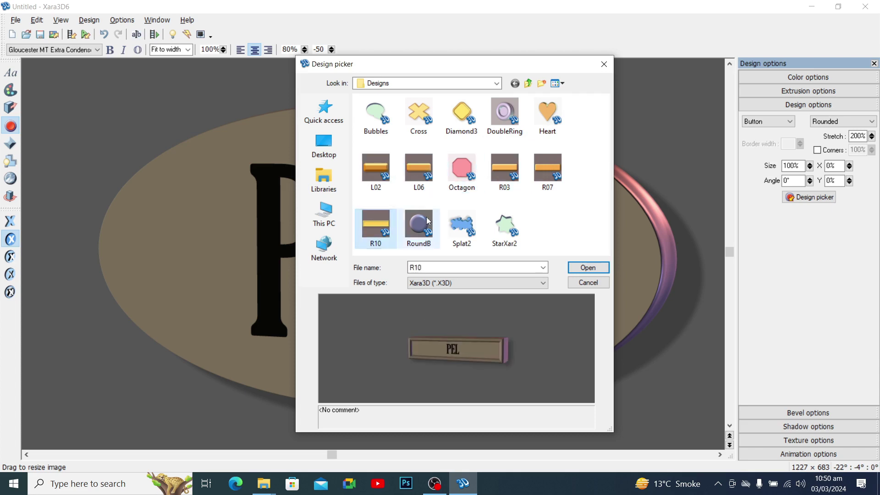
{"action": "left_click", "coordinate": [419, 222]}
{"action": "left_click", "coordinate": [458, 221]}
{"action": "left_click", "coordinate": [509, 227]}
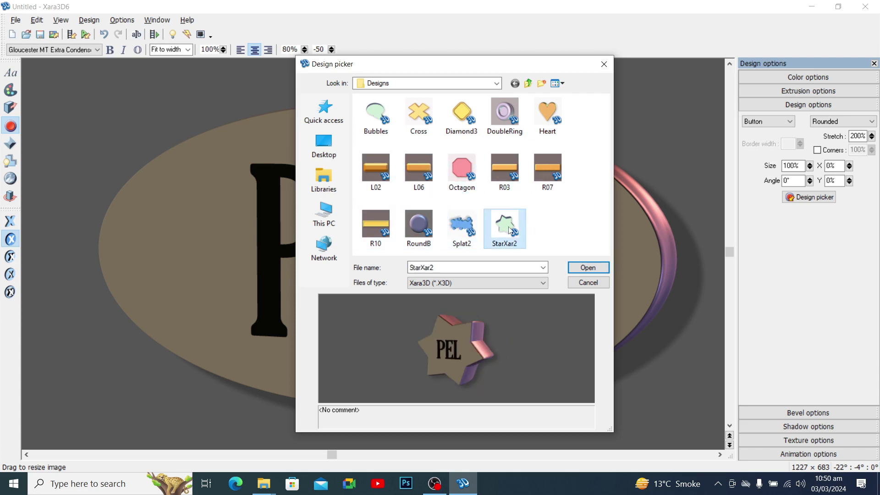
{"action": "left_click", "coordinate": [462, 226]}
{"action": "left_click", "coordinate": [417, 228]}
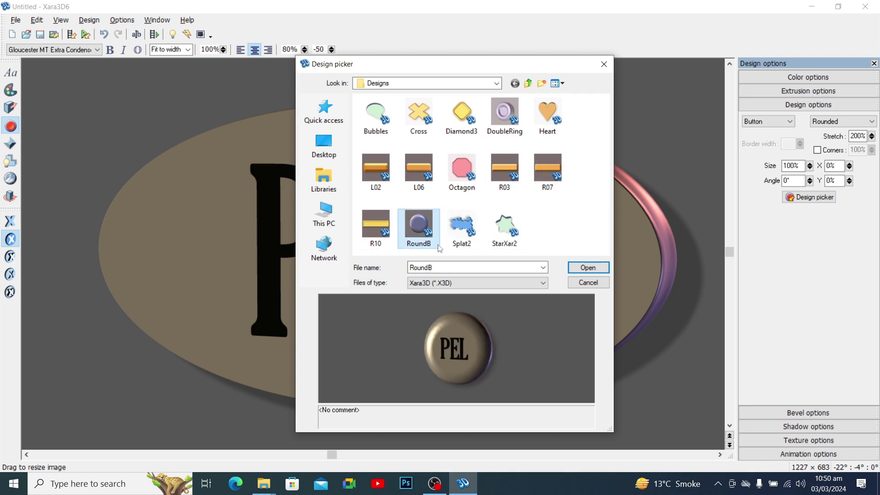
{"action": "left_click", "coordinate": [585, 270]}
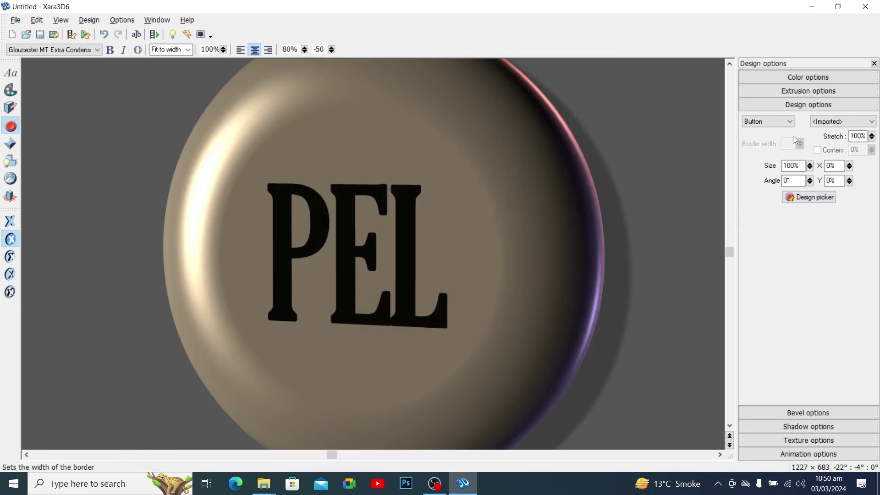
Try the Board, Board + holes and Border design types on the round shape, and return the design type to Text.
{"action": "left_click", "coordinate": [784, 125]}
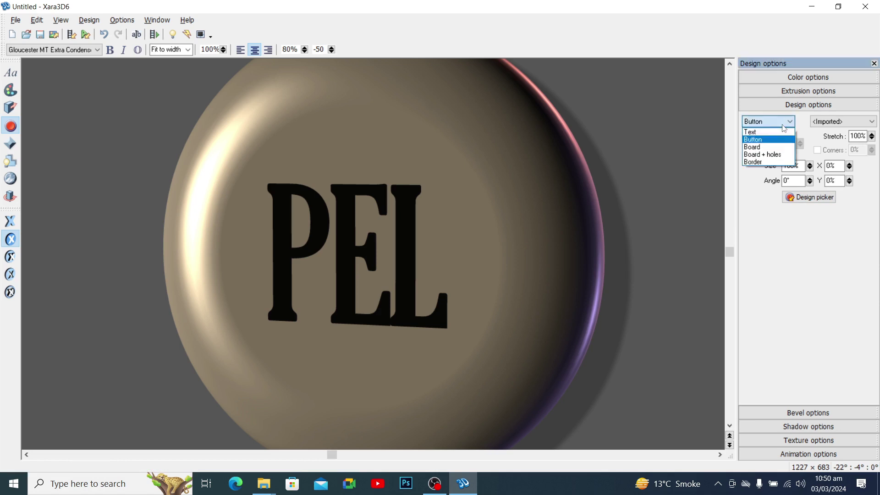
{"action": "left_click", "coordinate": [770, 147]}
{"action": "left_click", "coordinate": [774, 123]}
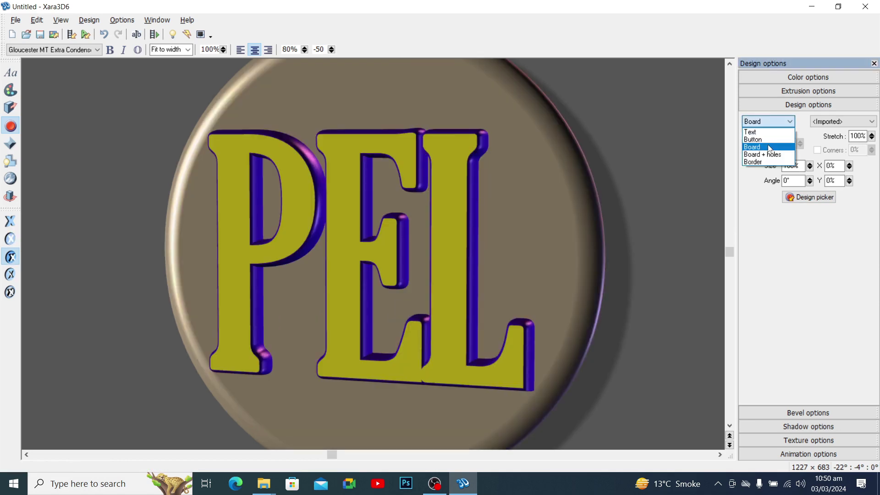
{"action": "left_click", "coordinate": [770, 155]}
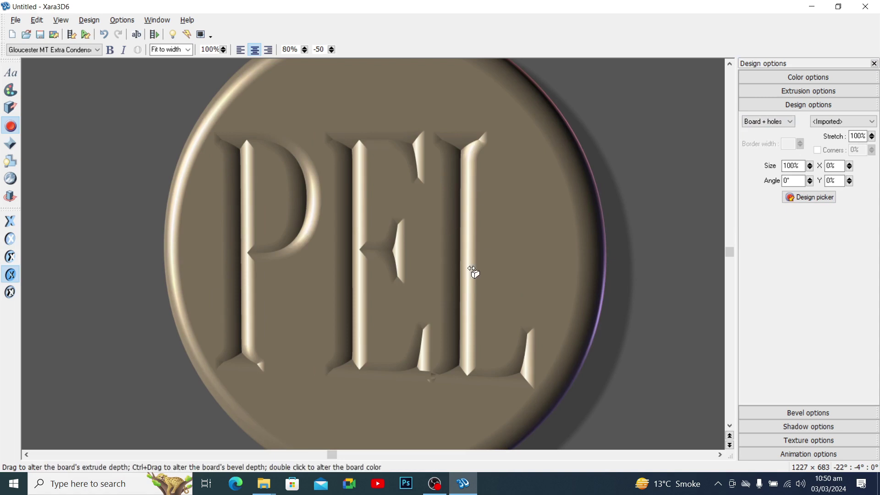
{"action": "left_click", "coordinate": [770, 122]}
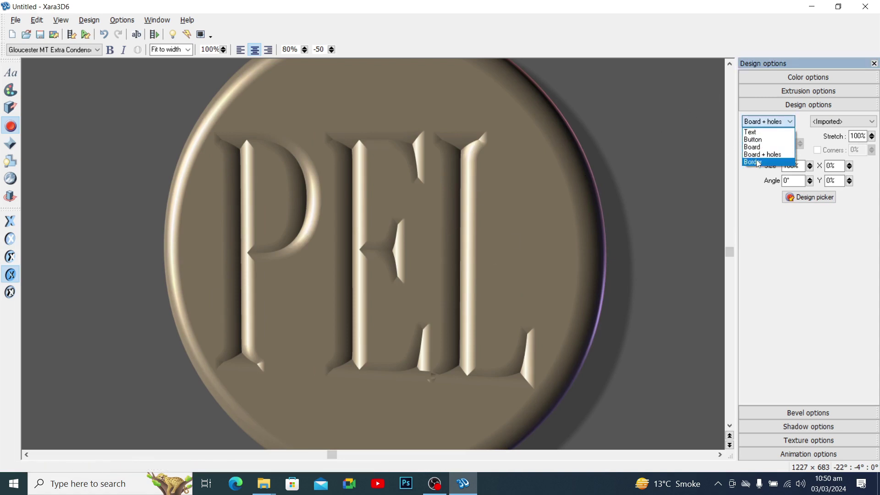
{"action": "left_click", "coordinate": [758, 162]}
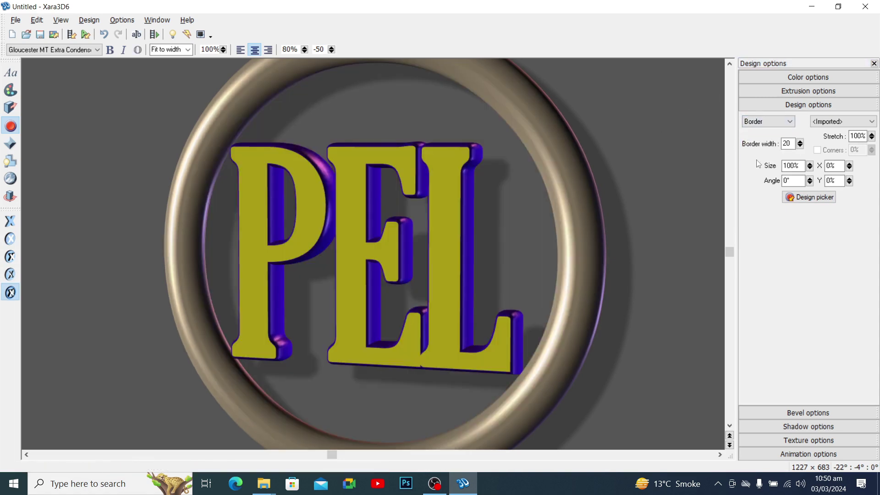
{"action": "left_click", "coordinate": [761, 124]}
{"action": "left_click", "coordinate": [752, 128]}
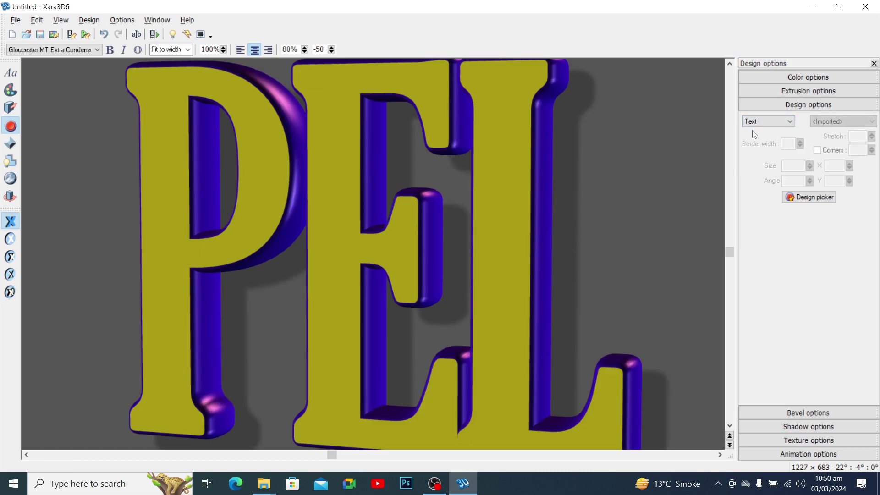
Try the None, 30° Bevel, 45° Bevel, 60° Bevel, Rounded and Squared bevel shapes on the text.
{"action": "left_click", "coordinate": [814, 414]}
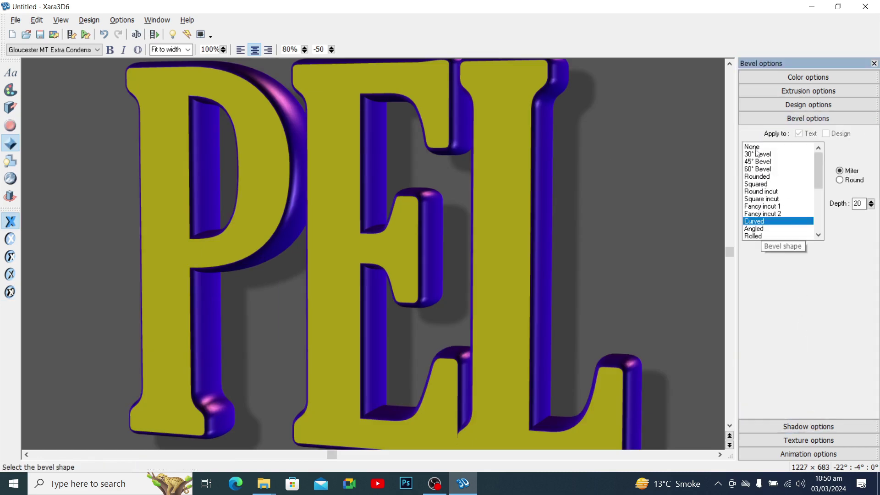
{"action": "left_click", "coordinate": [755, 148]}
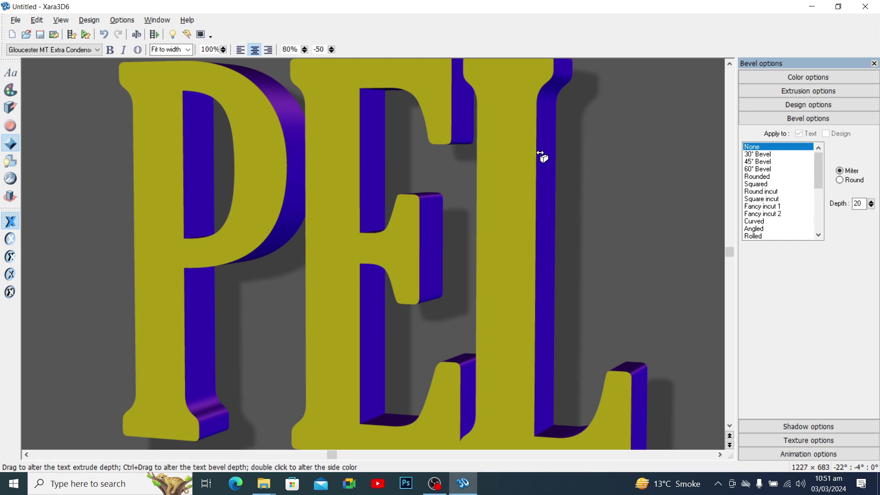
{"action": "left_click", "coordinate": [761, 154]}
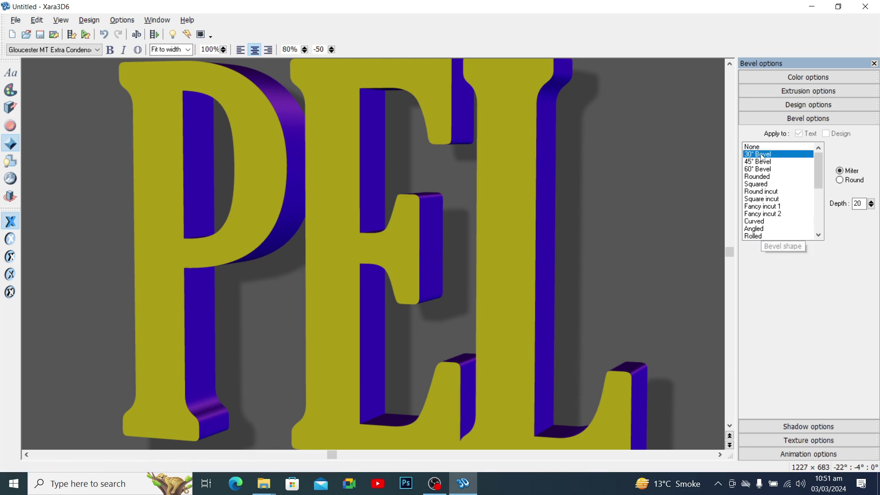
{"action": "left_click", "coordinate": [760, 161]}
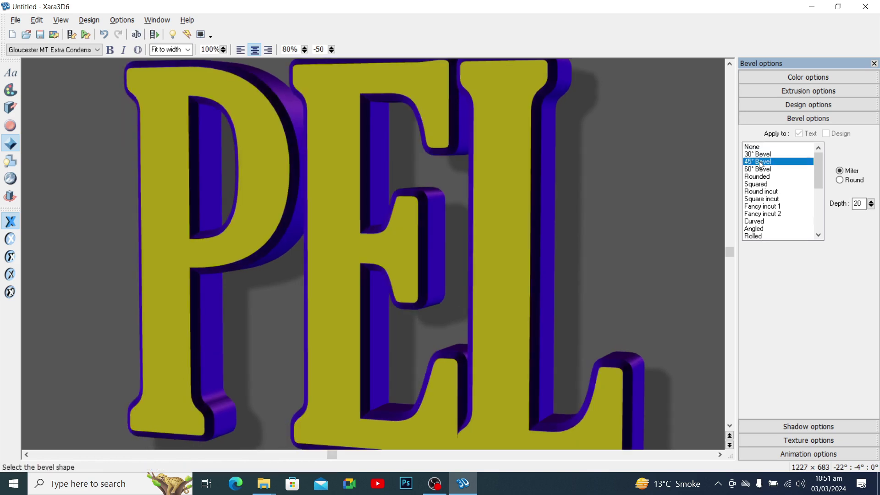
{"action": "left_click", "coordinate": [760, 169]}
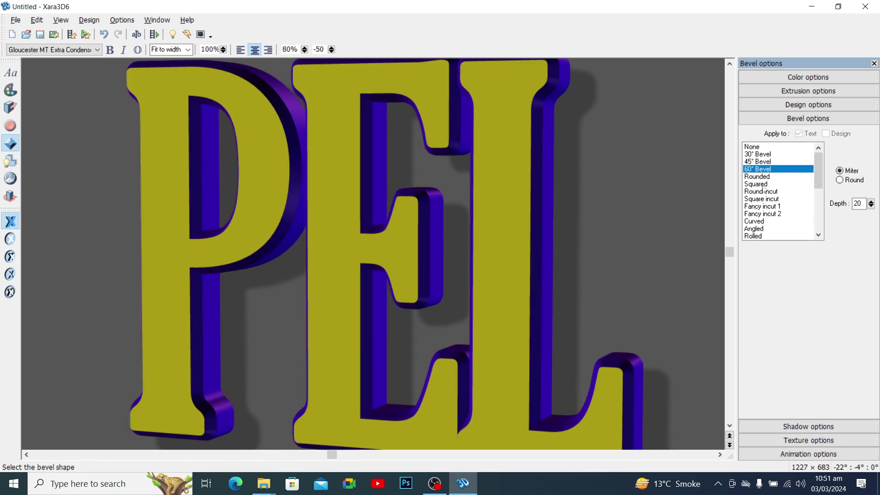
{"action": "left_click", "coordinate": [761, 177]}
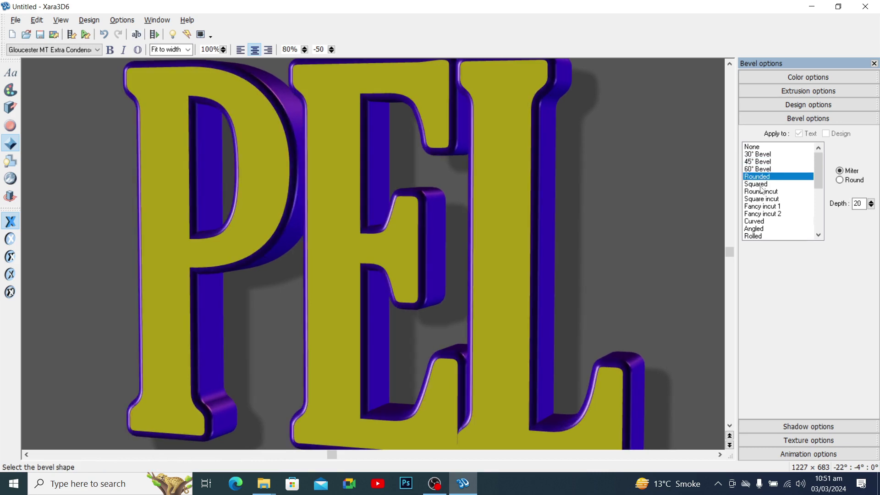
{"action": "left_click", "coordinate": [761, 184]}
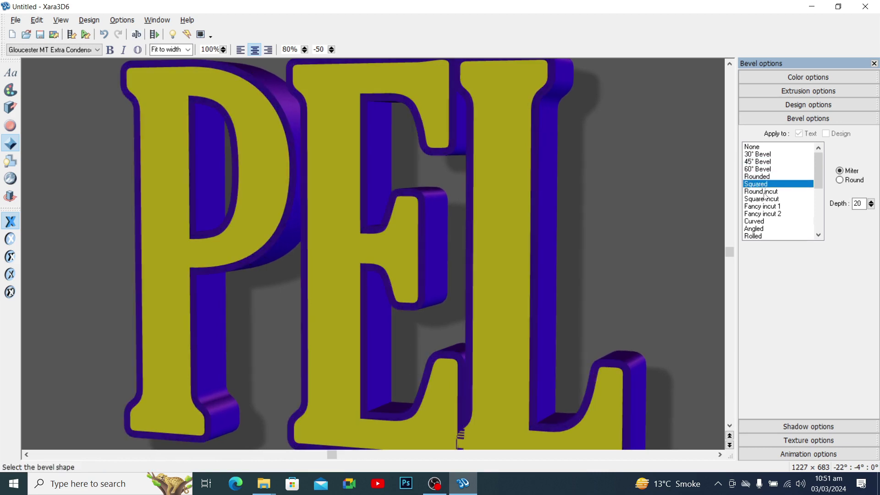
Try the Round incut, Square incut, Fancy incut 1, Curved, Angled, Rolled and Bumpy bevel shapes on the text.
{"action": "left_click", "coordinate": [761, 192]}
{"action": "left_click_drag", "start_coordinate": [819, 175], "coordinate": [818, 181]}
{"action": "left_click", "coordinate": [775, 169]}
{"action": "left_click", "coordinate": [774, 176]}
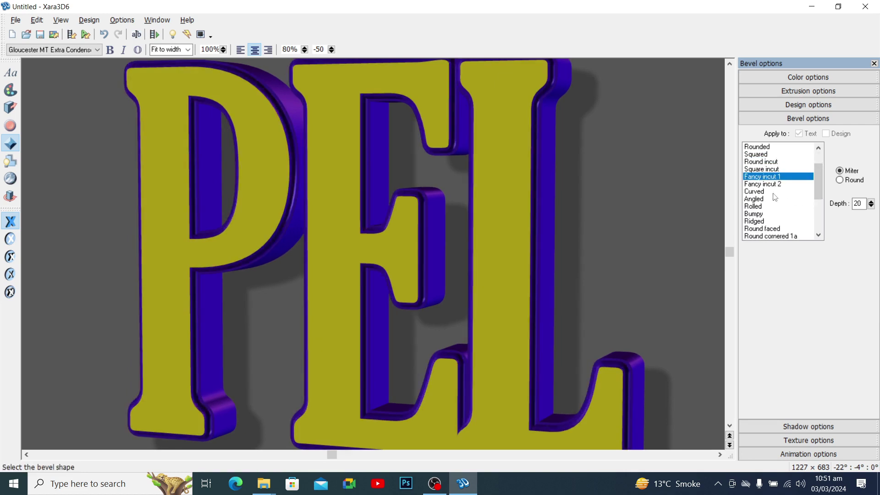
{"action": "left_click", "coordinate": [772, 192]}
{"action": "left_click", "coordinate": [770, 200]}
{"action": "left_click", "coordinate": [766, 207]}
{"action": "left_click", "coordinate": [762, 214]}
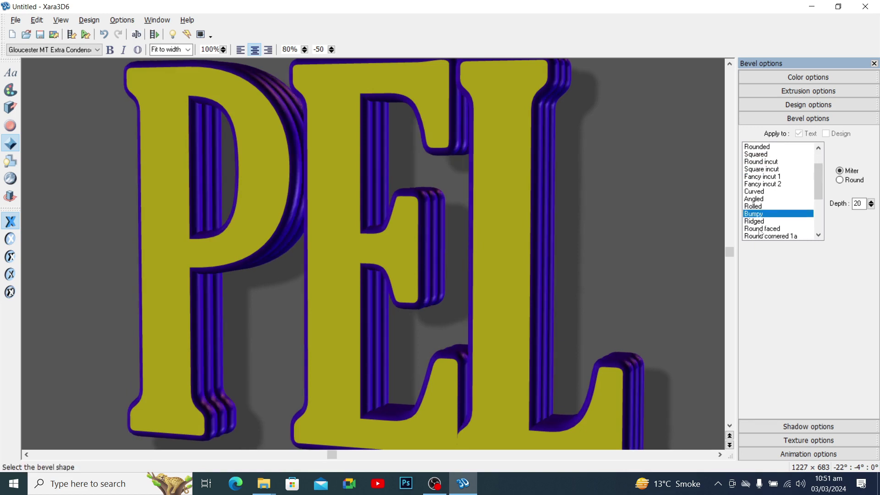
Try the Ridged, Round faced and Round cornered 1a, 1b, 2a and 2b bevel shapes on the text.
{"action": "key", "text": "Down"}
{"action": "key", "text": "Down"}
{"action": "key", "text": "Down"}
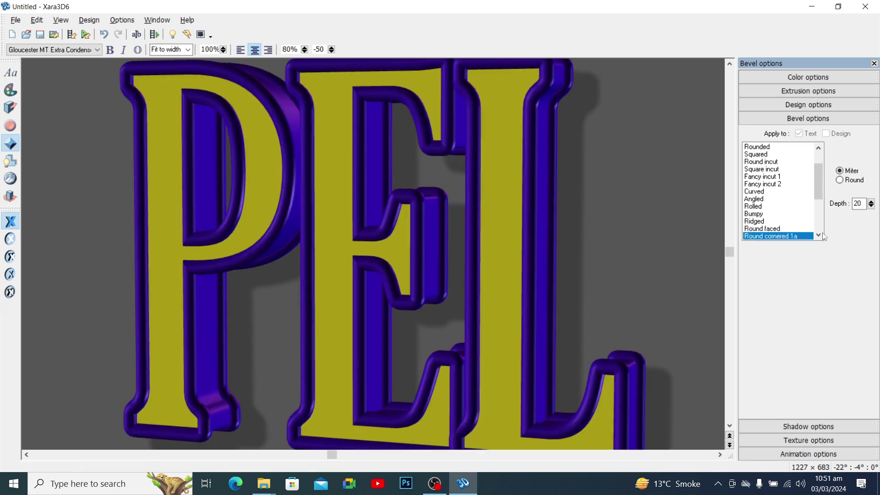
{"action": "left_click", "coordinate": [818, 236]}
{"action": "left_click", "coordinate": [768, 215]}
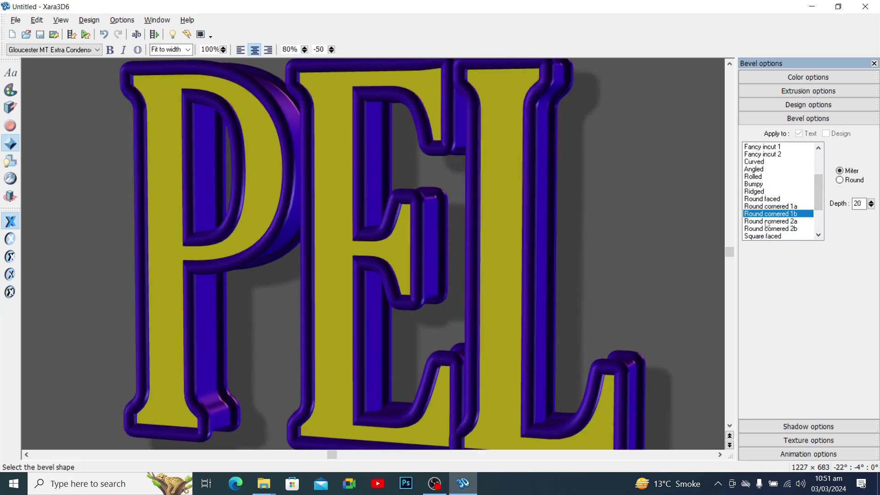
{"action": "left_click", "coordinate": [767, 222]}
{"action": "left_click", "coordinate": [764, 228]}
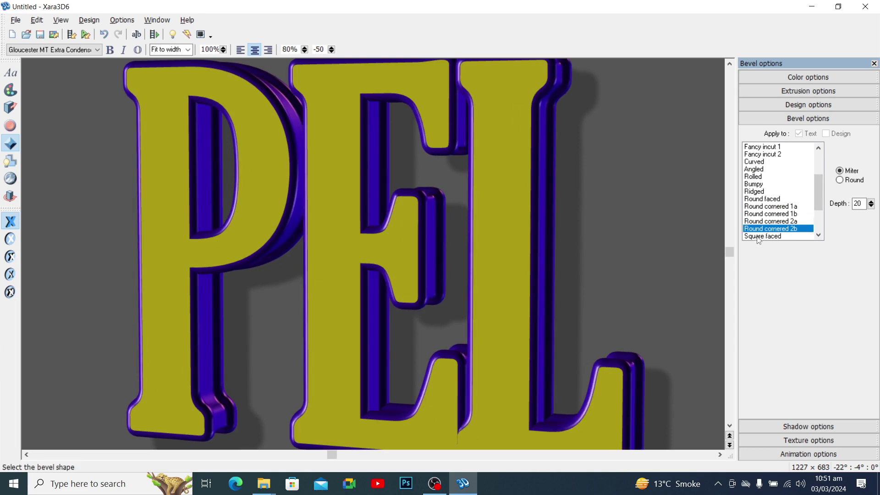
Apply the Square faced bevel shape to the text and set the bevel depth to 5.
{"action": "left_click", "coordinate": [758, 237]}
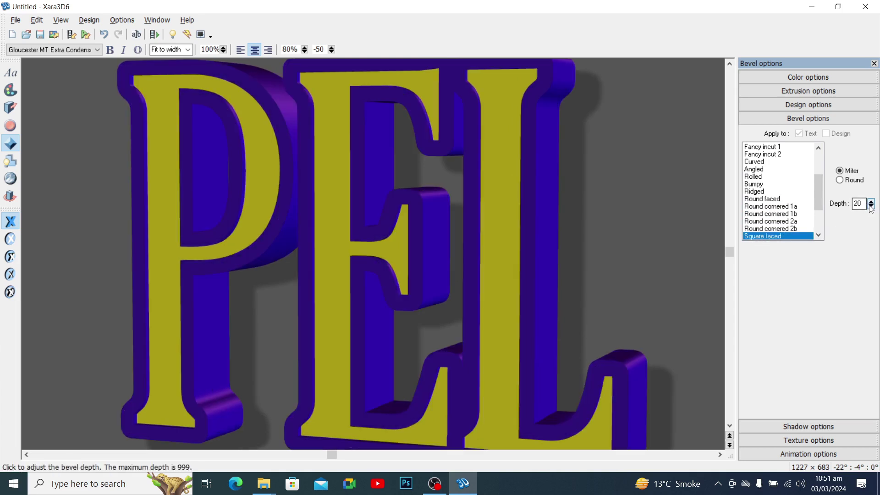
{"action": "left_click_drag", "start_coordinate": [870, 205], "coordinate": [869, 213]}
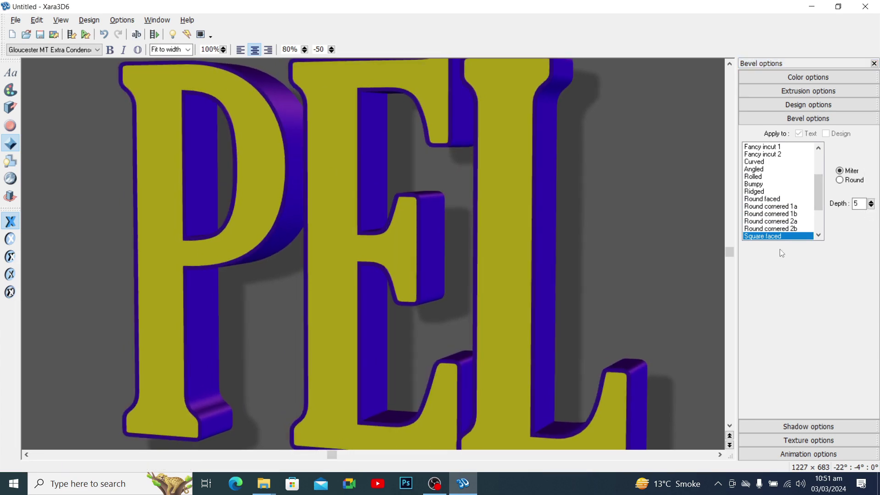
{"action": "scroll", "coordinate": [820, 192], "scroll_direction": "up", "scroll_amount": 1}
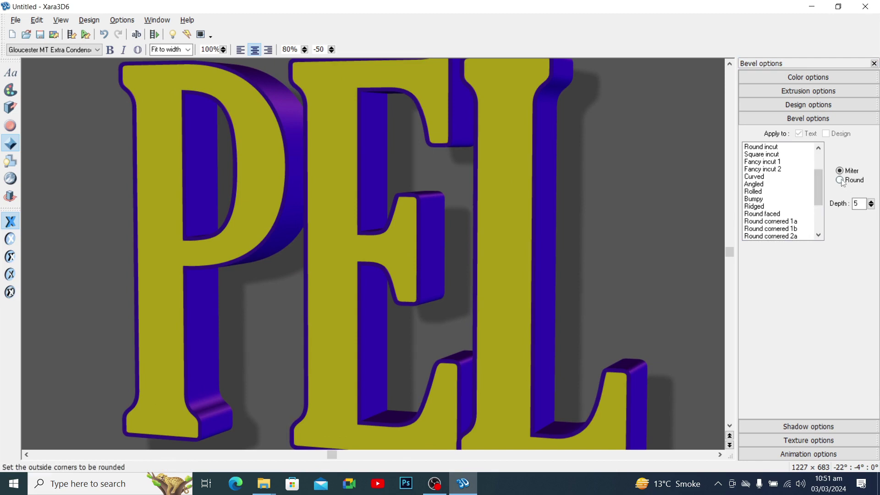
Set the bevel's outside corners to Round and turn off the text's shadow.
{"action": "left_click", "coordinate": [842, 182]}
{"action": "scroll", "coordinate": [820, 188], "scroll_direction": "up", "scroll_amount": 3}
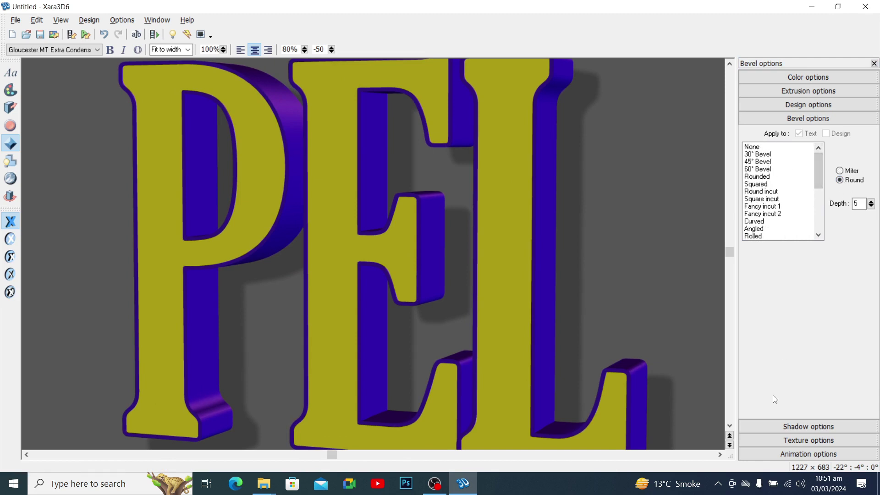
{"action": "left_click", "coordinate": [800, 427]}
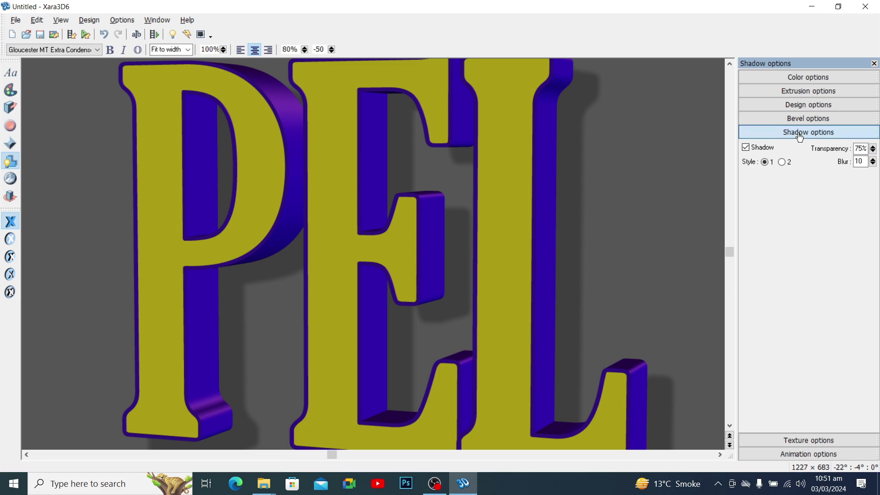
{"action": "left_click", "coordinate": [746, 147]}
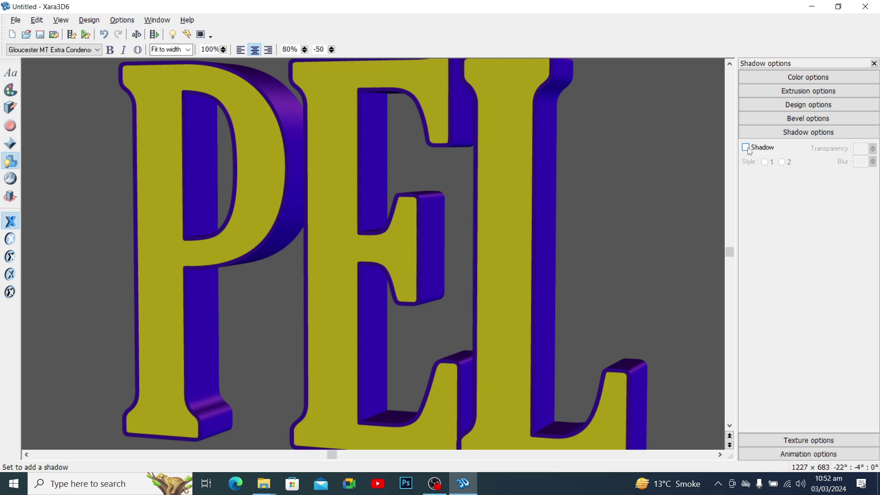
Enable a texture on the whole text and load the grass image 133 from the Photo_ShopCollection folder.
{"action": "left_click", "coordinate": [797, 439]}
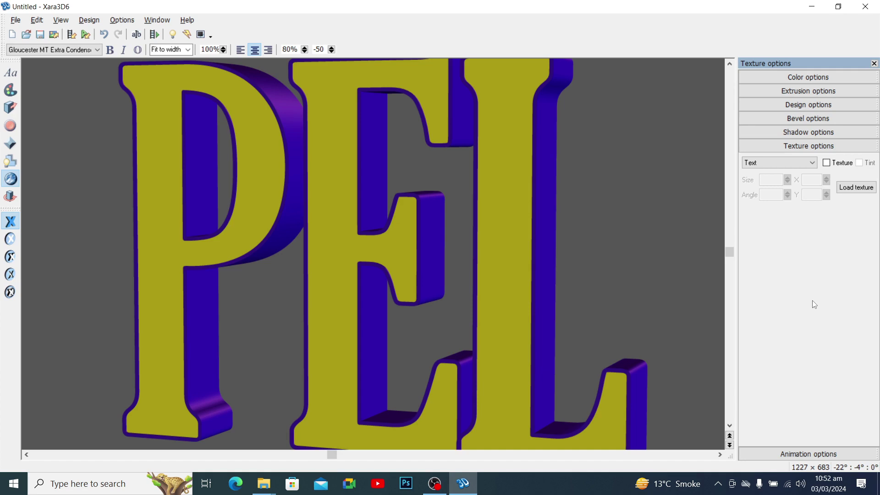
{"action": "left_click", "coordinate": [827, 165]}
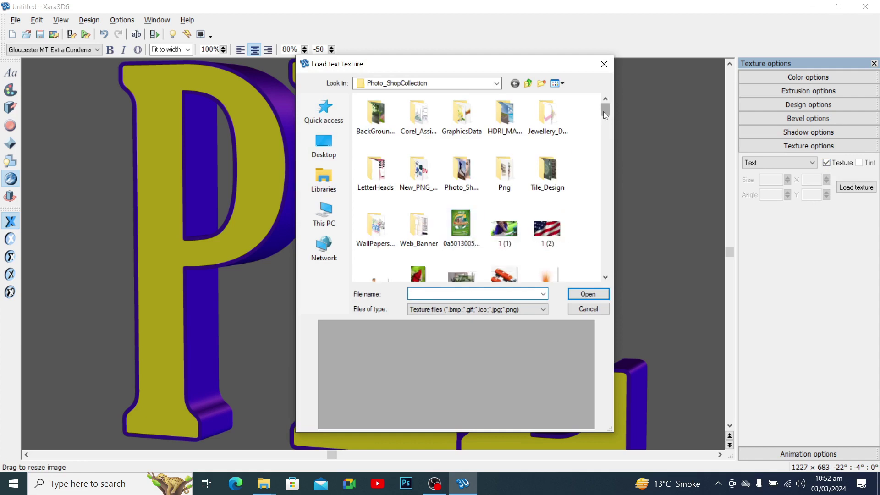
{"action": "left_click_drag", "start_coordinate": [603, 111], "coordinate": [603, 137]}
{"action": "scroll", "coordinate": [602, 138], "scroll_direction": "up", "scroll_amount": 2}
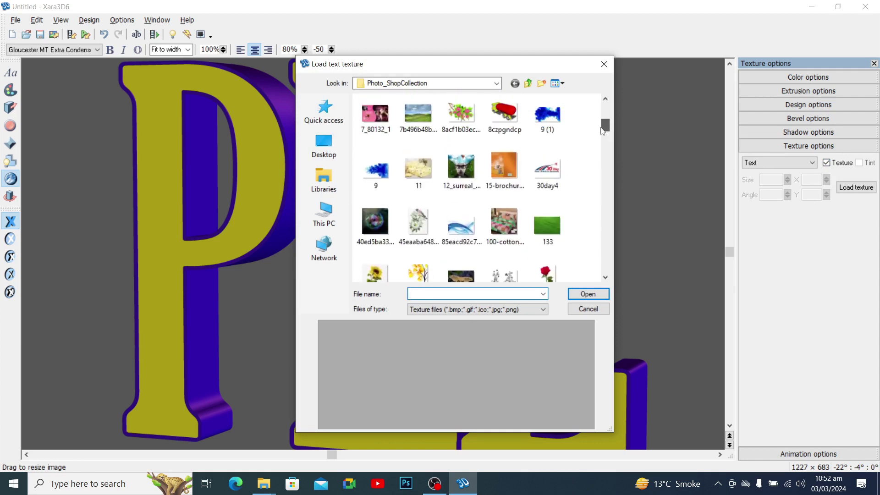
{"action": "left_click", "coordinate": [551, 222]}
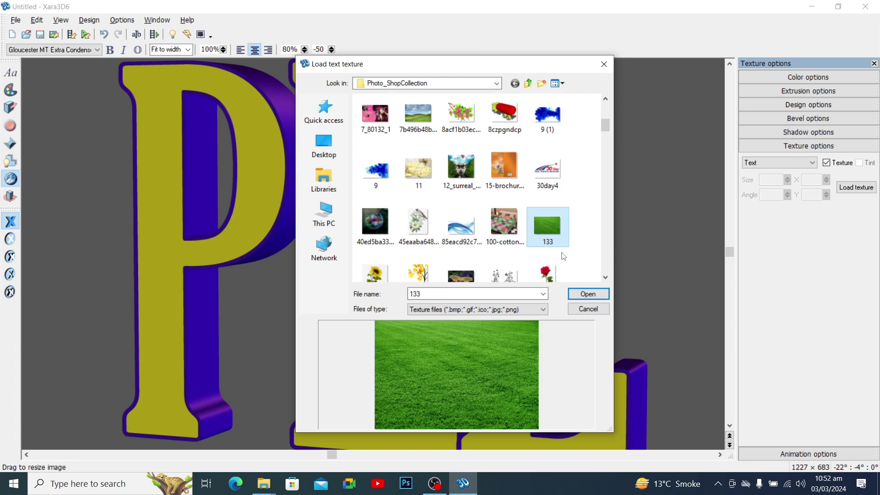
{"action": "left_click", "coordinate": [590, 291]}
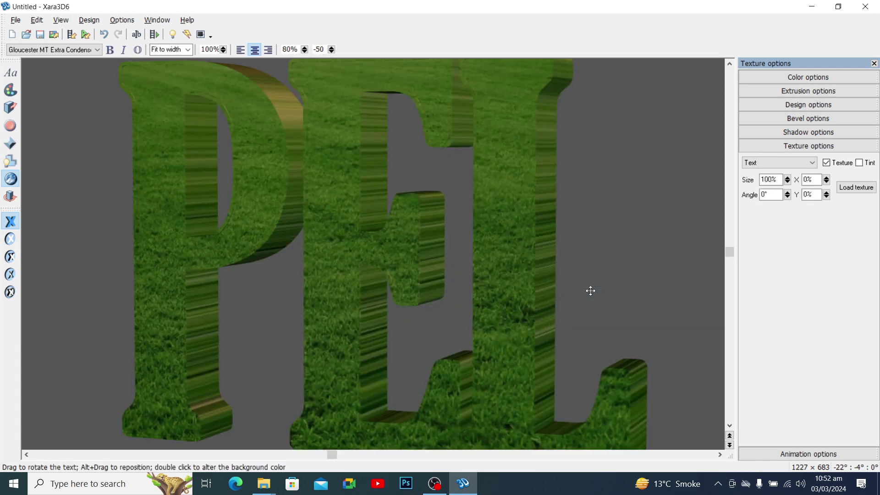
Toggle the text texture off and on, and replace it with the American flag image 1 (2).
{"action": "left_click", "coordinate": [826, 163]}
{"action": "left_click", "coordinate": [826, 162]}
{"action": "left_click", "coordinate": [854, 188]}
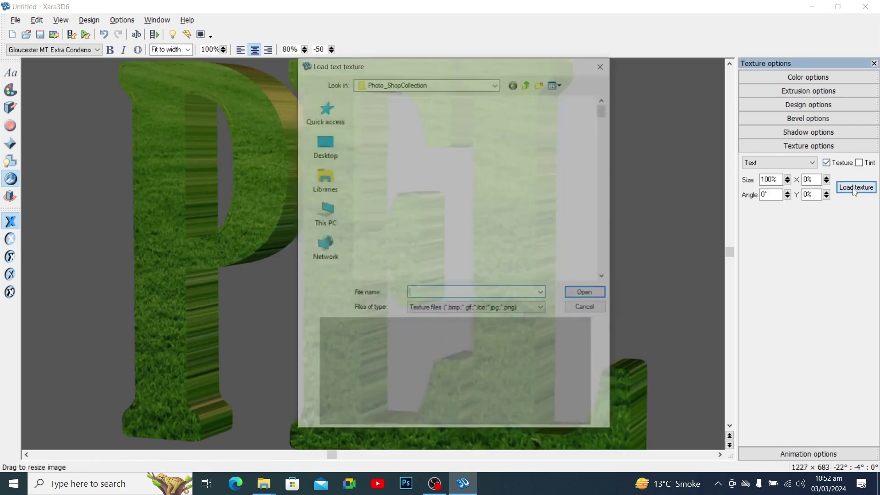
{"action": "left_click", "coordinate": [547, 228]}
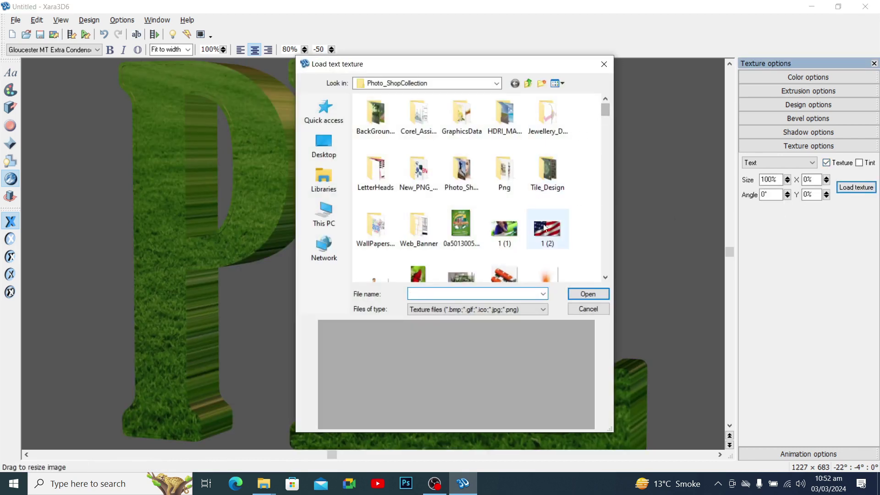
{"action": "left_click", "coordinate": [589, 292]}
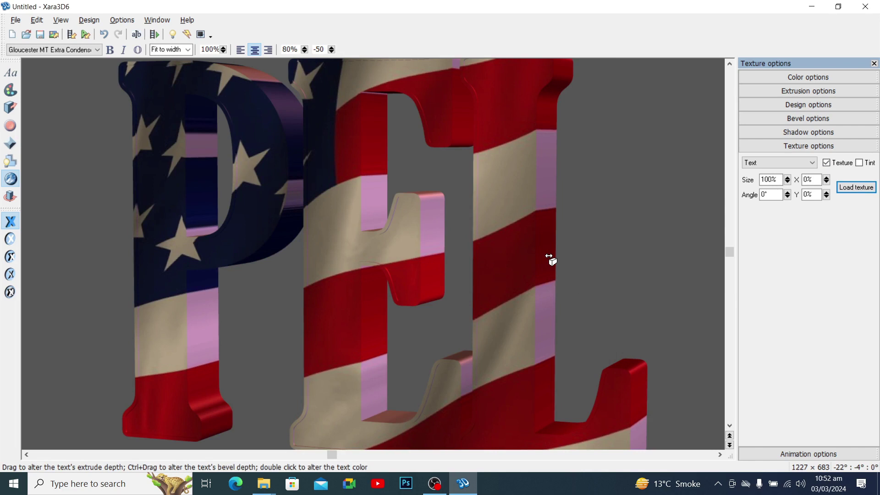
Load the abstract-blue-backgrounds-computer-cartoon wallpaper as the text sides' texture, and toggle that texture off and on to compare.
{"action": "left_click", "coordinate": [791, 162]}
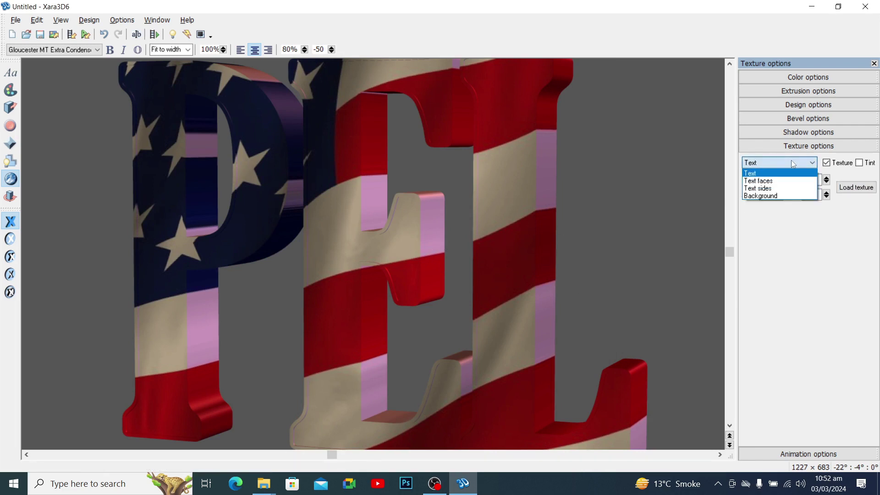
{"action": "left_click", "coordinate": [768, 188]}
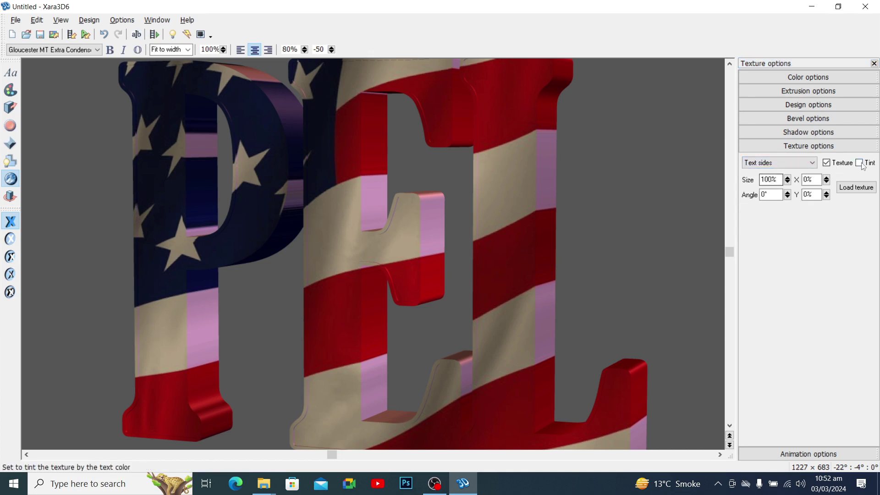
{"action": "left_click", "coordinate": [845, 188]}
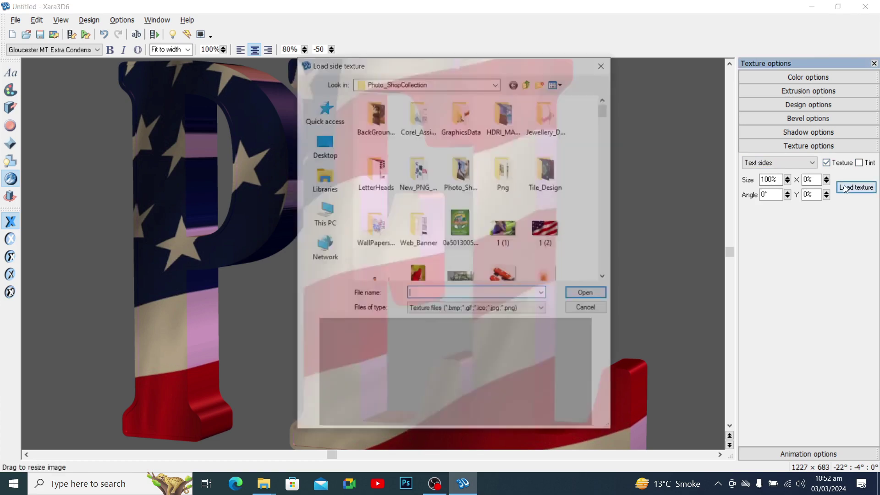
{"action": "left_click_drag", "start_coordinate": [607, 120], "coordinate": [610, 151]}
{"action": "left_click", "coordinate": [504, 165]}
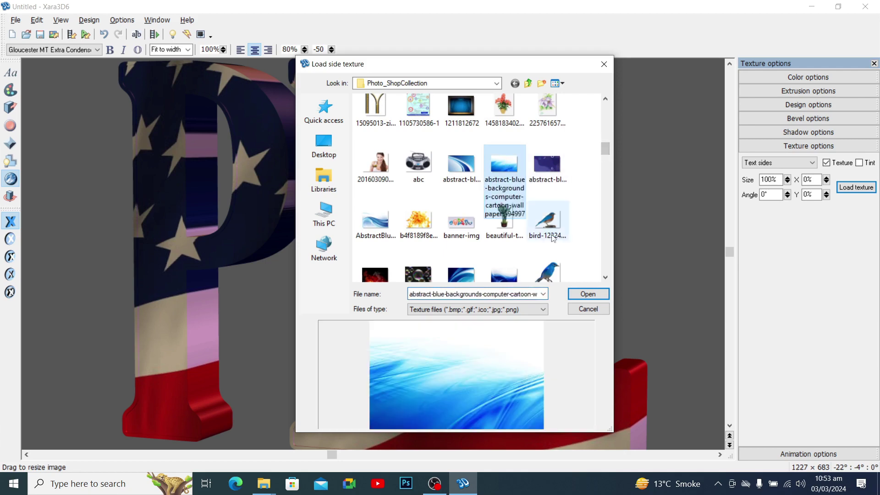
{"action": "left_click", "coordinate": [585, 296]}
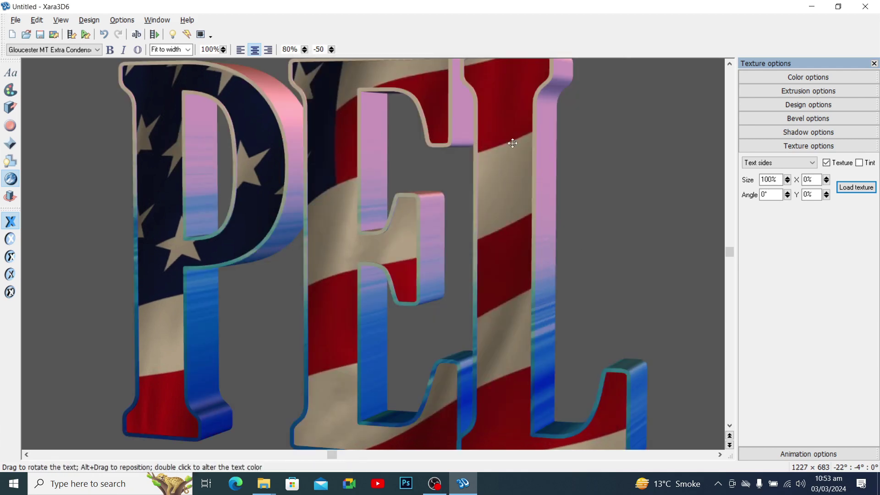
{"action": "left_click", "coordinate": [826, 164]}
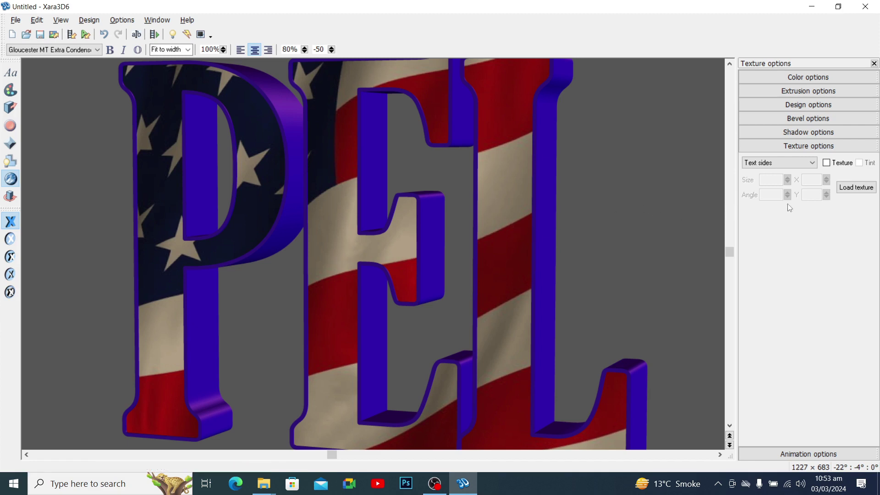
{"action": "left_click", "coordinate": [828, 163]}
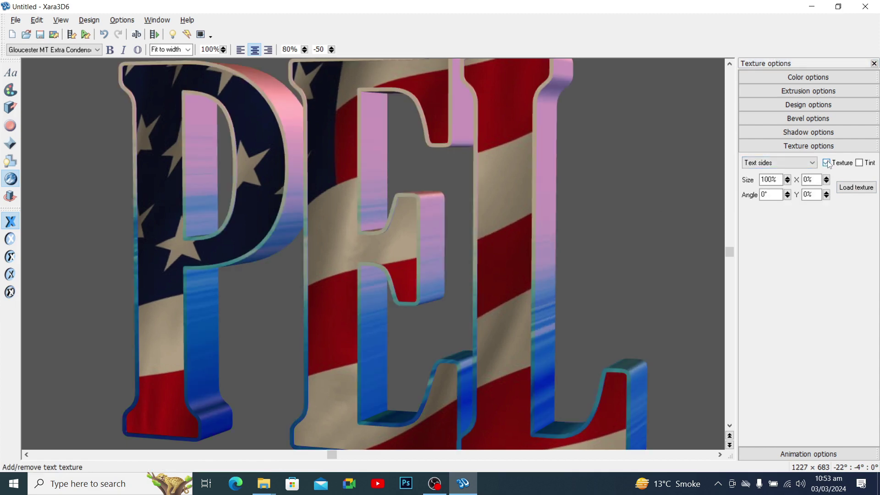
Set the animation to 30 frames per cycle and choose the Rotate 2 style.
{"action": "left_click", "coordinate": [797, 454]}
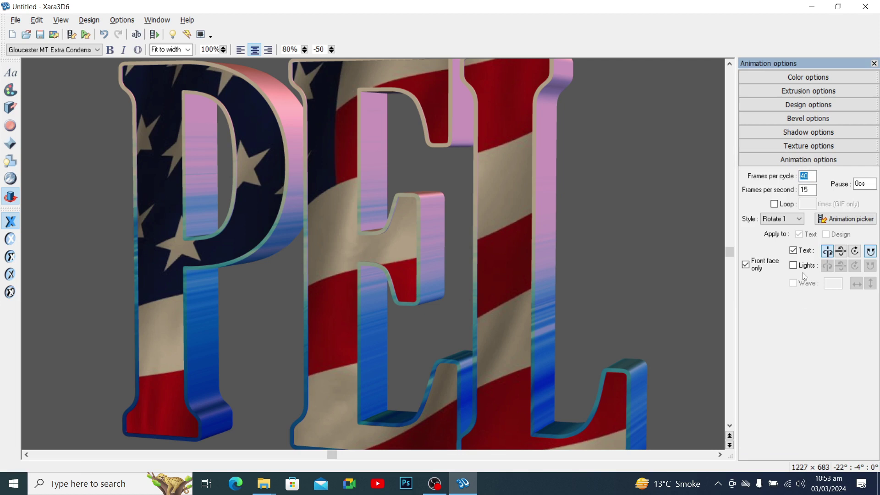
{"action": "left_click", "coordinate": [809, 175]}
{"action": "type", "text": "30"}
{"action": "left_click", "coordinate": [781, 219]}
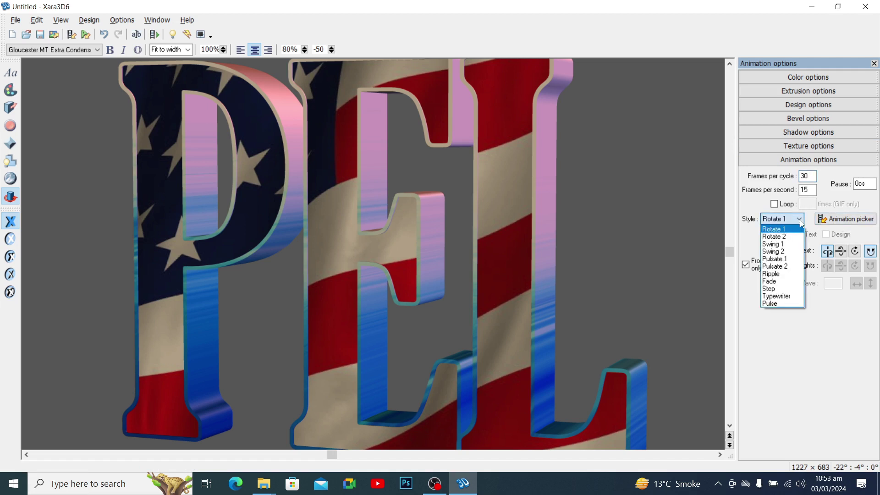
{"action": "left_click", "coordinate": [783, 239]}
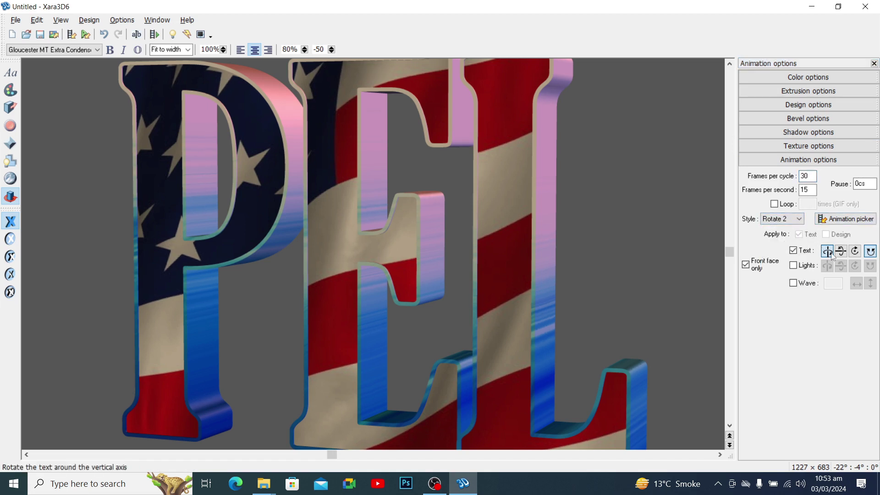
Preview the preset animations AlternateCharsPulsate, AlternateCharsRotate, AlternateCharsRotate2b and AlternateLinesRipple, and apply AlternateLinesRotate1 to the text.
{"action": "left_click", "coordinate": [846, 219]}
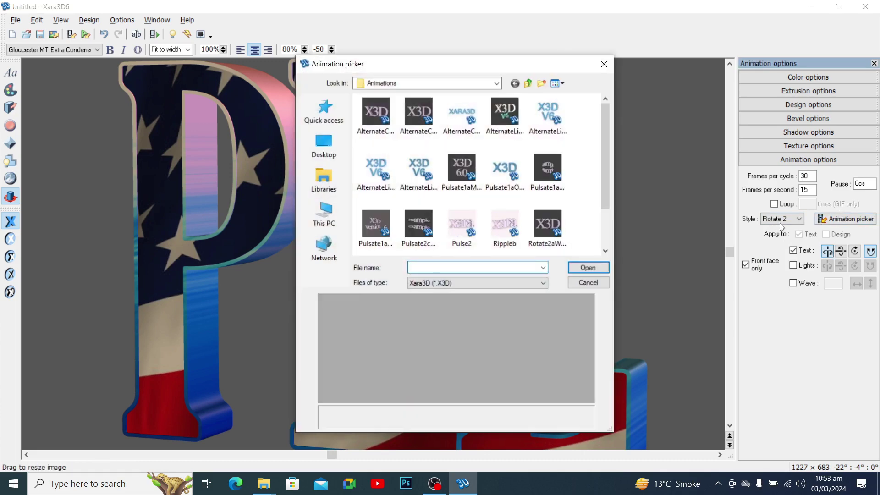
{"action": "left_click", "coordinate": [373, 110]}
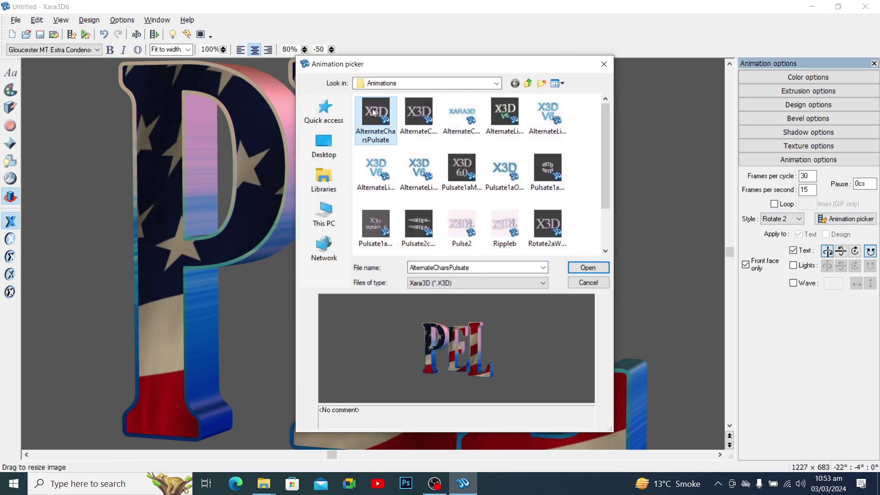
{"action": "left_click", "coordinate": [416, 114]}
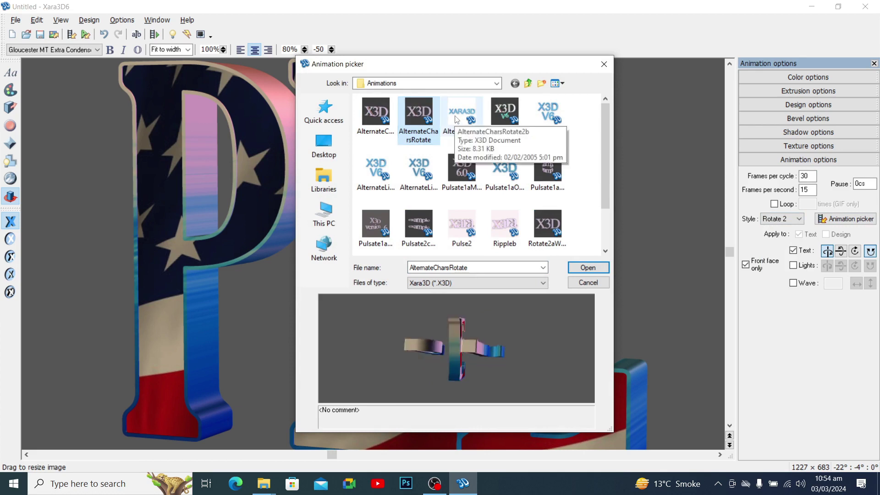
{"action": "left_click", "coordinate": [474, 121]}
{"action": "left_click", "coordinate": [506, 121]}
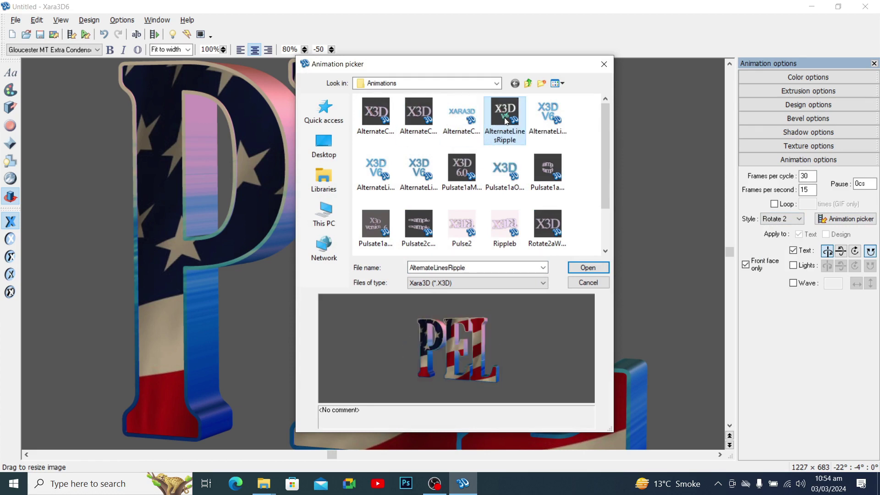
{"action": "left_click", "coordinate": [547, 115]}
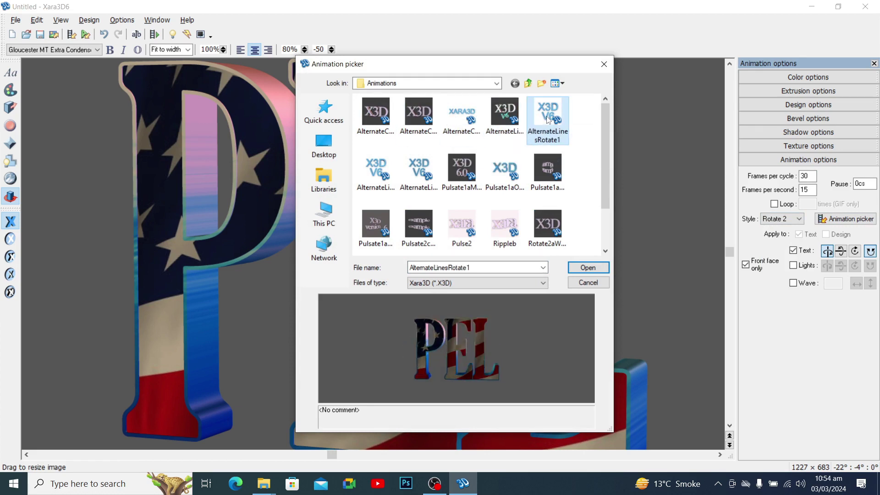
{"action": "left_click", "coordinate": [587, 267]}
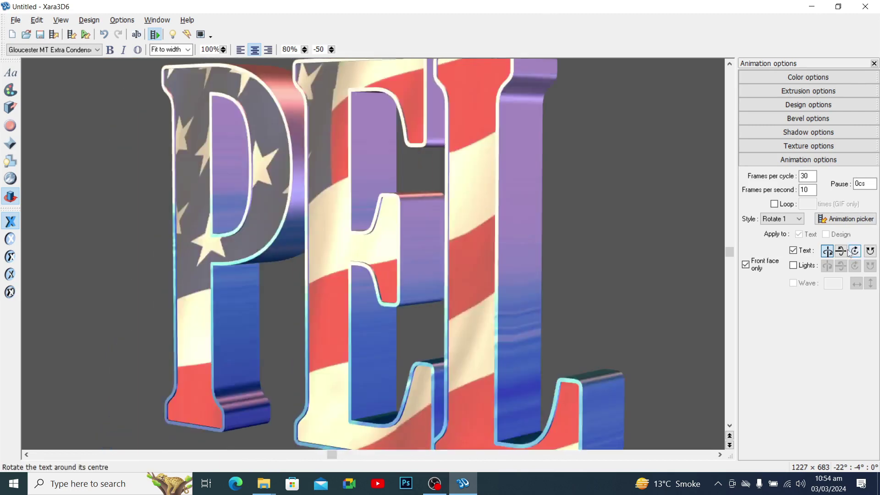
Try rotating the text around the horizontal axis and its centre, and restore rotation around the vertical axis.
{"action": "left_click", "coordinate": [841, 252]}
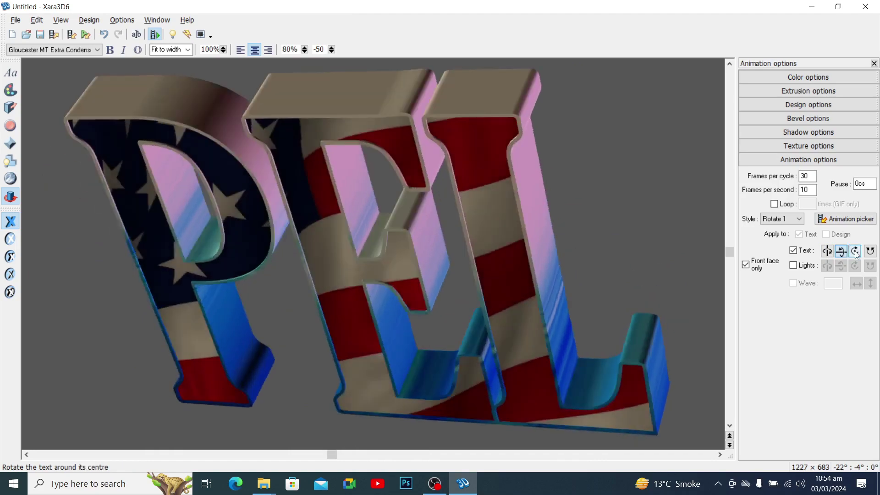
{"action": "left_click", "coordinate": [855, 252]}
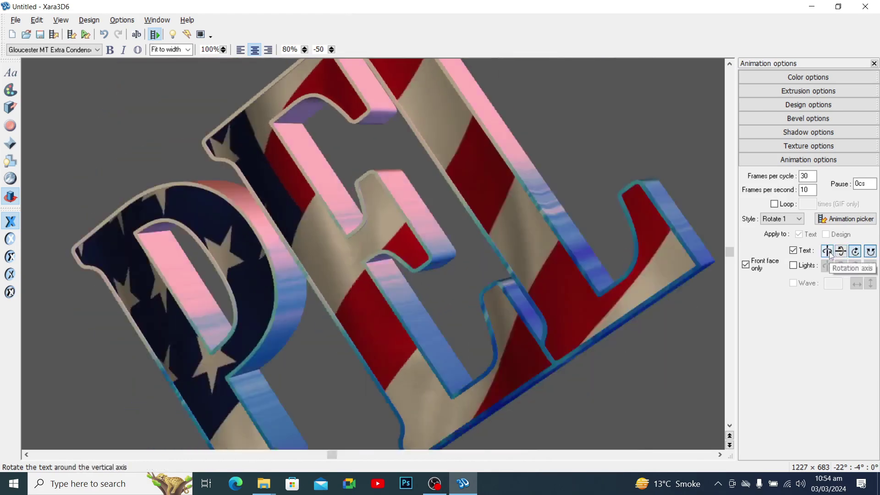
{"action": "left_click", "coordinate": [827, 251]}
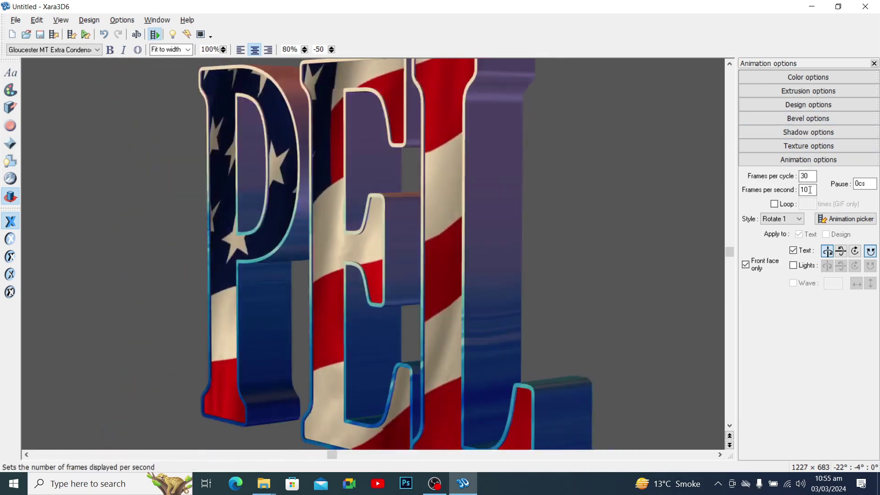
Set the animation to 12 frames per second and make it loop 5 times.
{"action": "left_click", "coordinate": [801, 190]}
{"action": "type", "text": "12"}
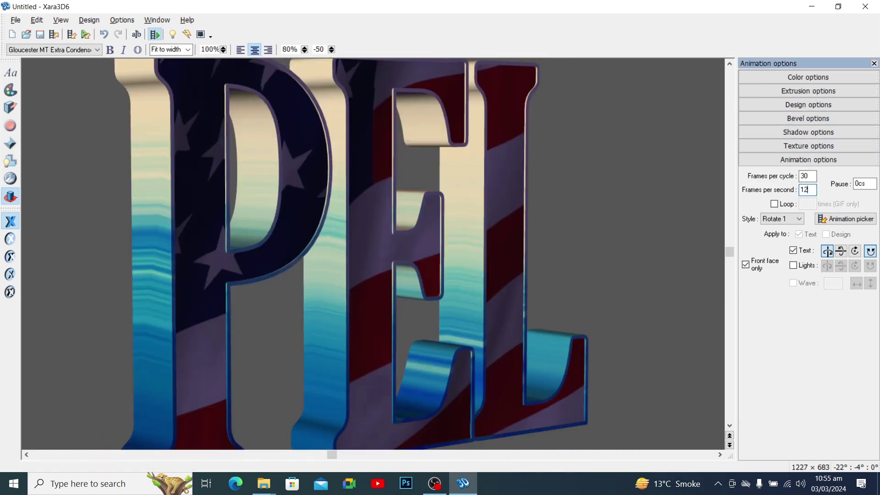
{"action": "key", "text": "shift+Tab"}
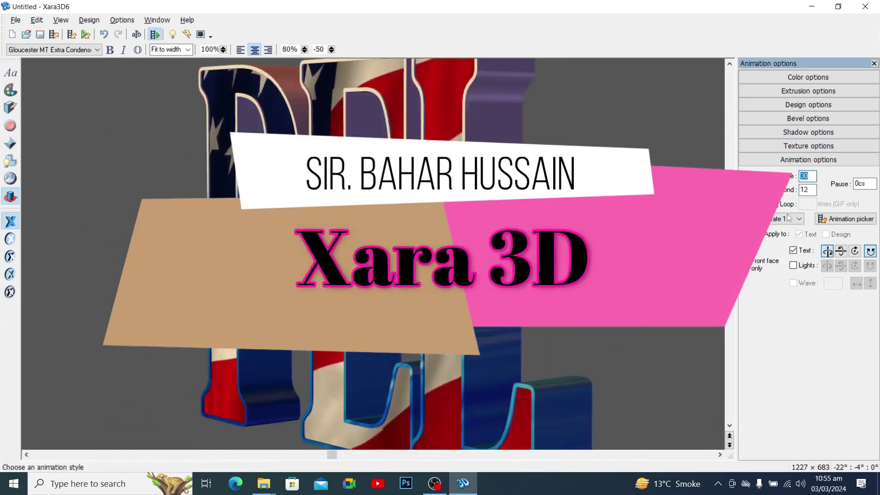
{"action": "left_click", "coordinate": [774, 203]}
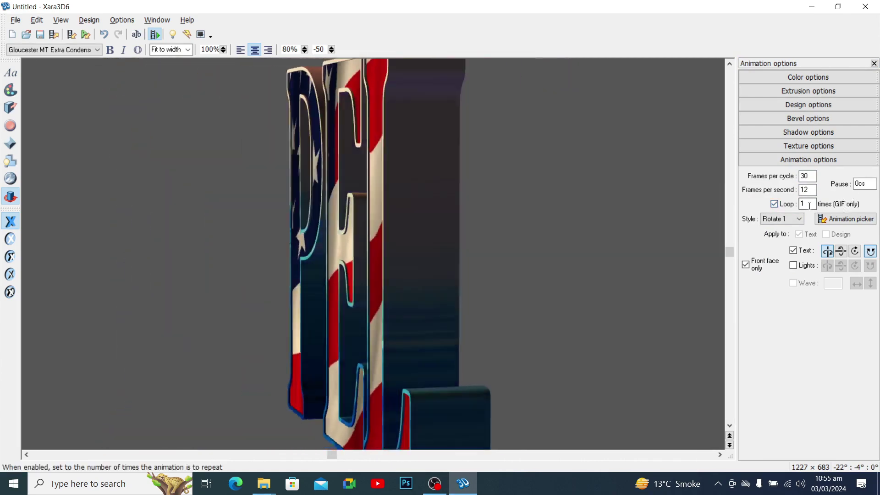
{"action": "double_click", "coordinate": [806, 203]}
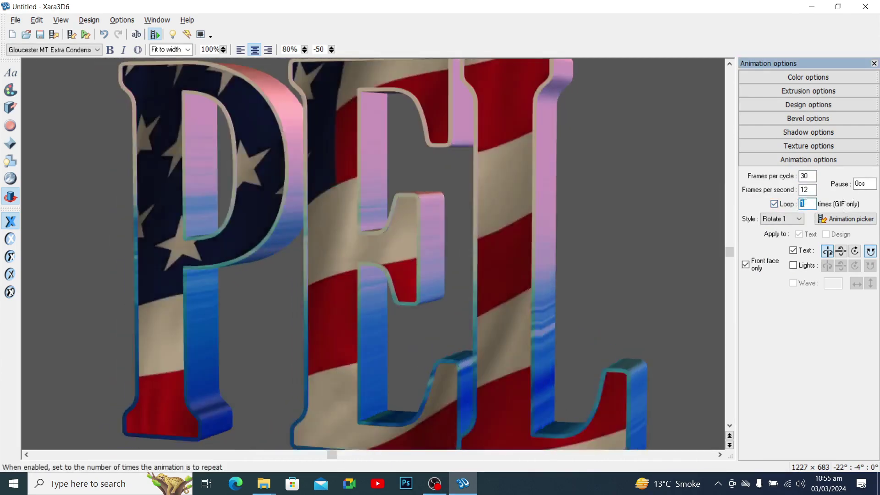
{"action": "type", "text": "5"}
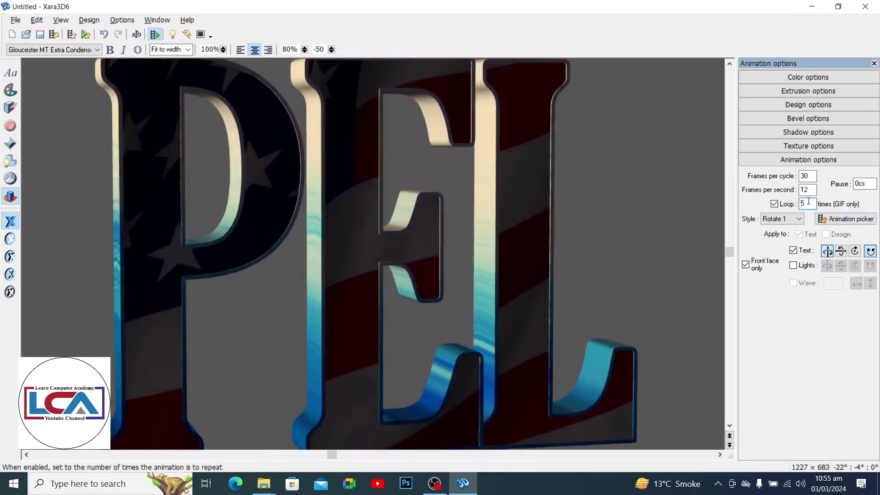
Try a loop count of 1 for the animation, and restore it to 5 times.
{"action": "double_click", "coordinate": [805, 204]}
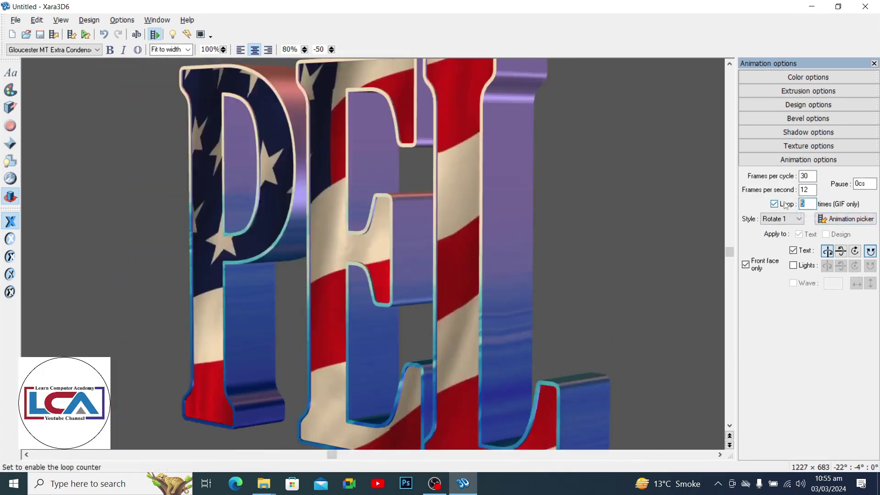
{"action": "type", "text": "1"}
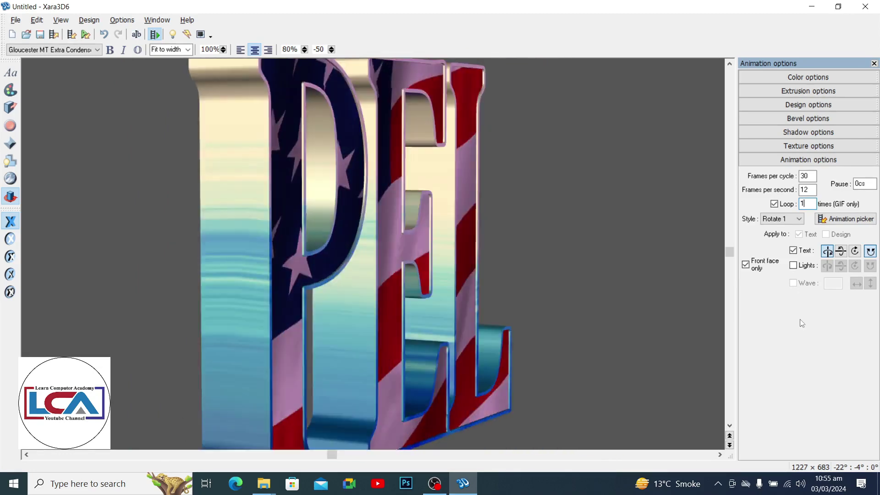
{"action": "key", "text": "BackSpace"}
{"action": "type", "text": "5"}
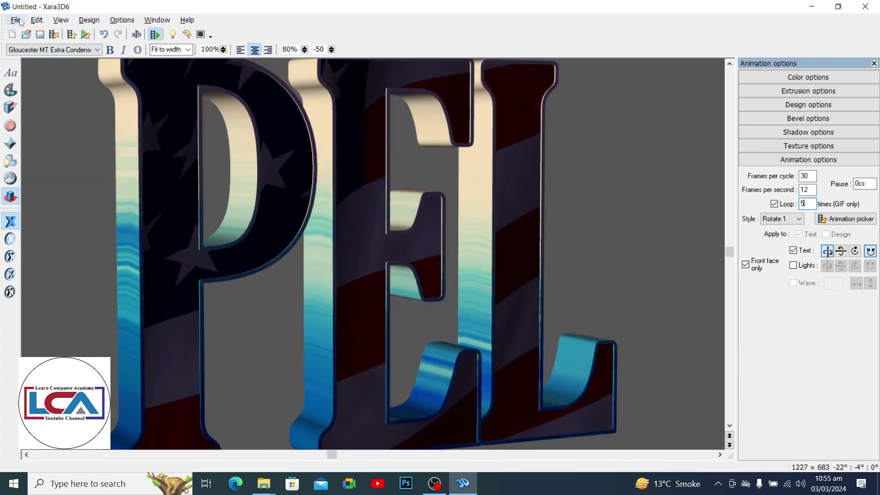
Export the animation to the Desktop as a GIF named test1, keeping the 200 × 100 size and 64 colors.
{"action": "left_click", "coordinate": [16, 20]}
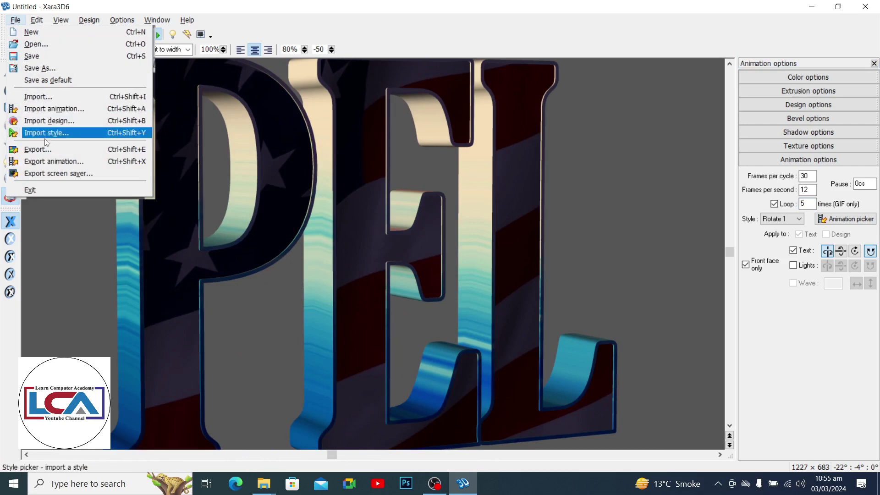
{"action": "left_click", "coordinate": [55, 163]}
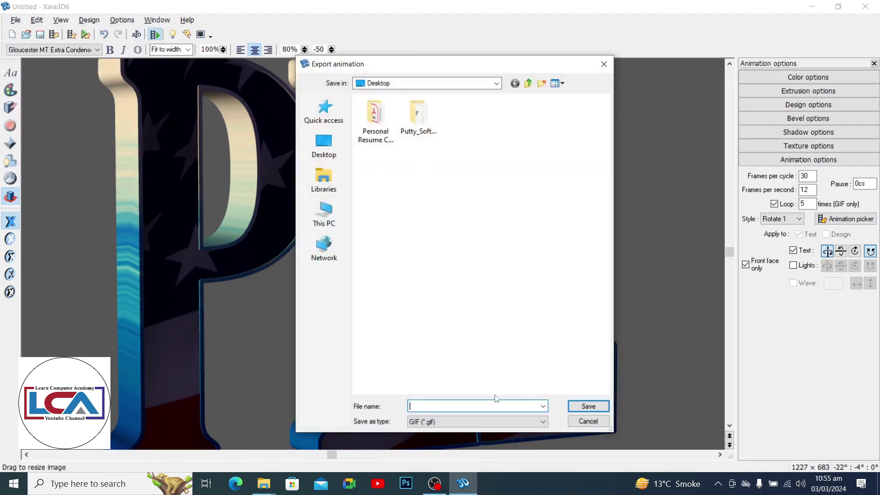
{"action": "left_click", "coordinate": [485, 422]}
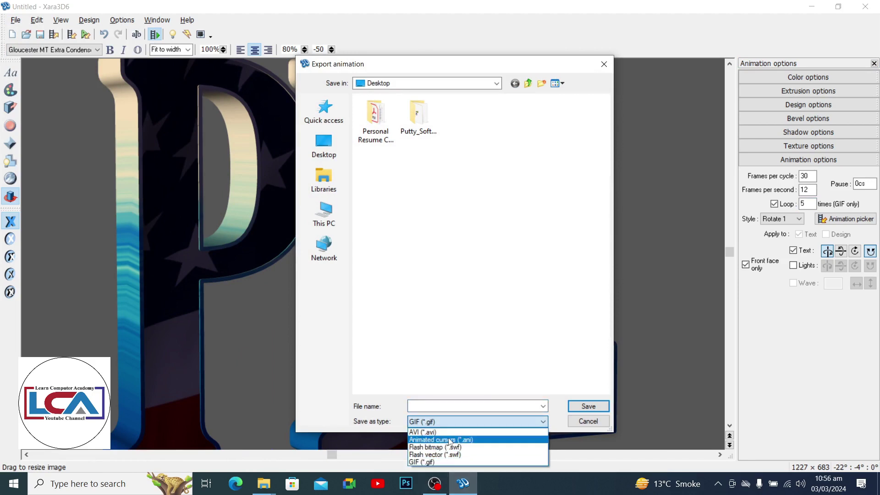
{"action": "left_click", "coordinate": [443, 407]}
{"action": "left_click", "coordinate": [324, 147]}
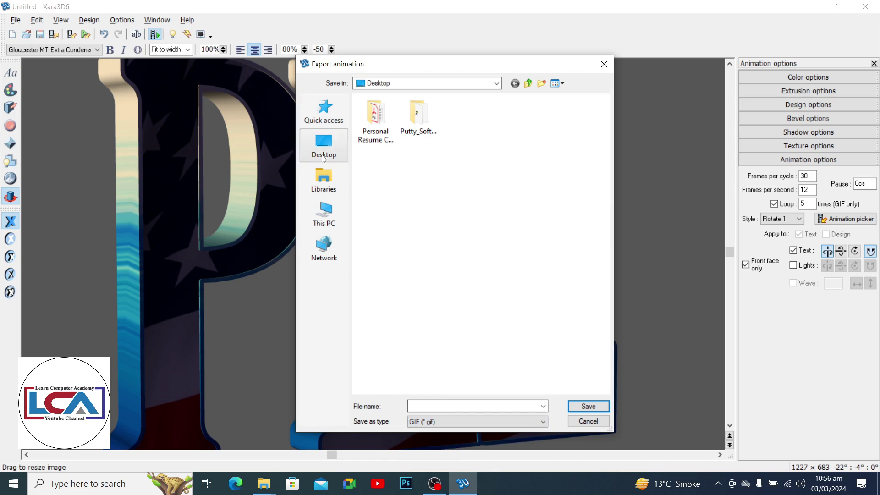
{"action": "left_click", "coordinate": [427, 403]}
{"action": "type", "text": "test1"}
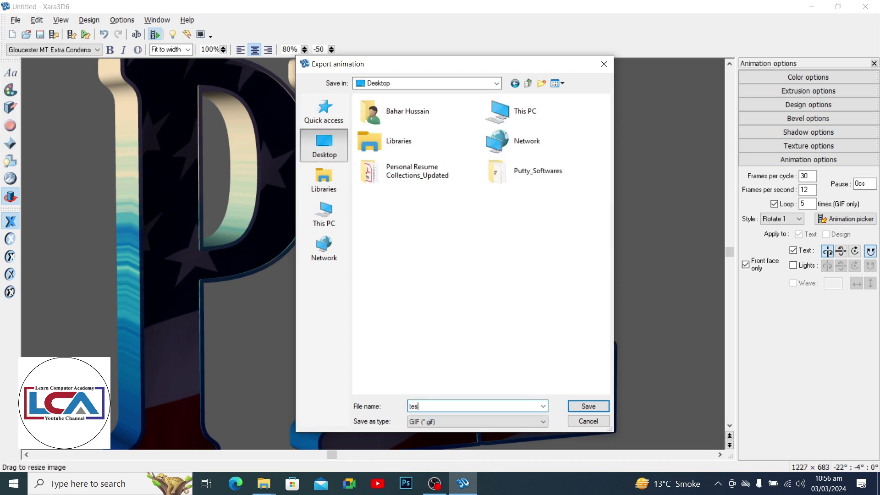
{"action": "left_click", "coordinate": [586, 408]}
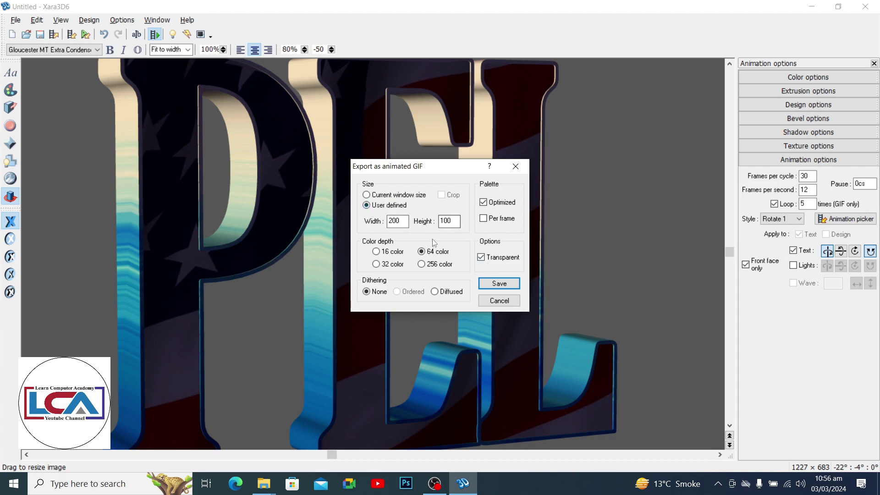
{"action": "left_click", "coordinate": [498, 284]}
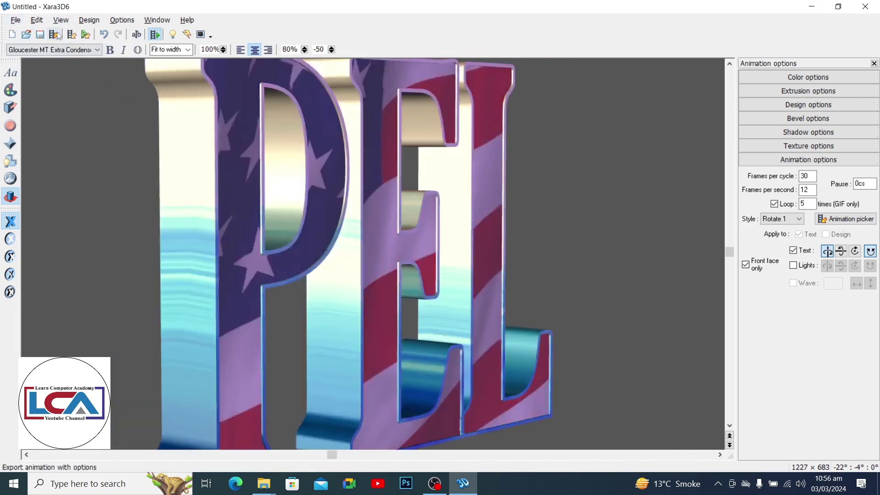
Export the animation to the Desktop as a Flash vector (.swf) file named test2, at 200 × 100 and Lowest quality.
{"action": "left_click", "coordinate": [55, 34]}
{"action": "left_click", "coordinate": [435, 421]}
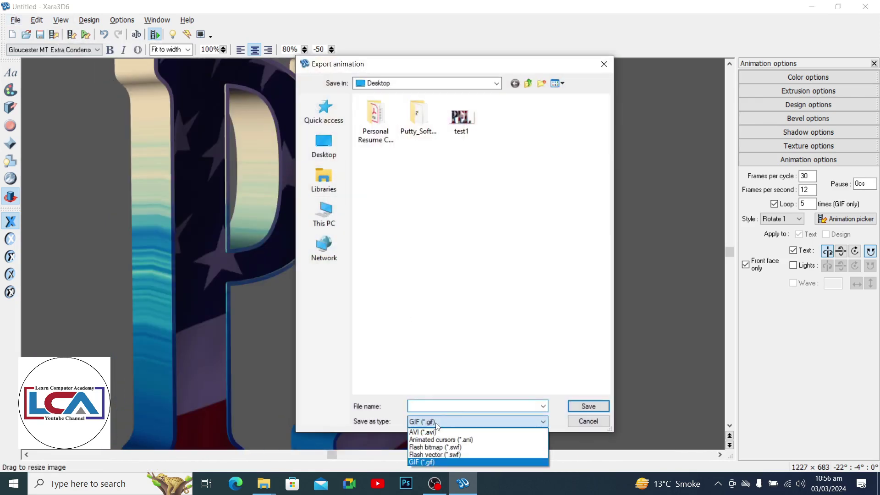
{"action": "left_click", "coordinate": [470, 454]}
{"action": "type", "text": "te"}
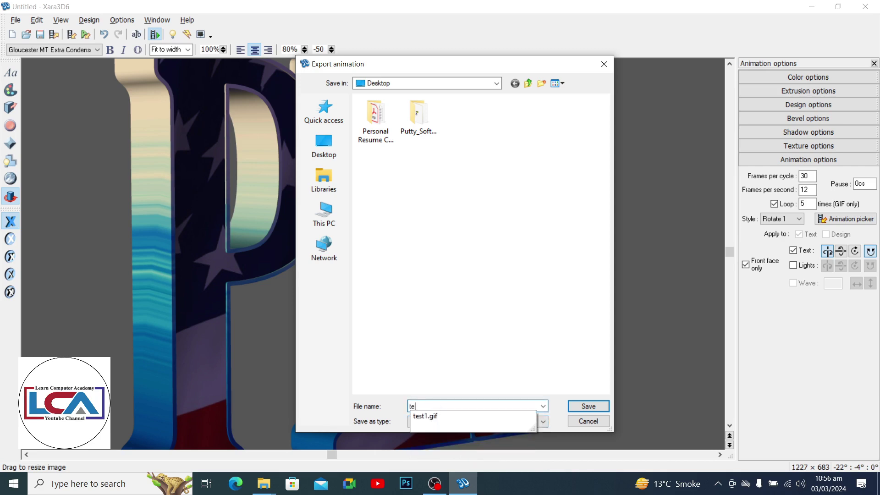
{"action": "type", "text": "st2"}
{"action": "left_click", "coordinate": [589, 406]}
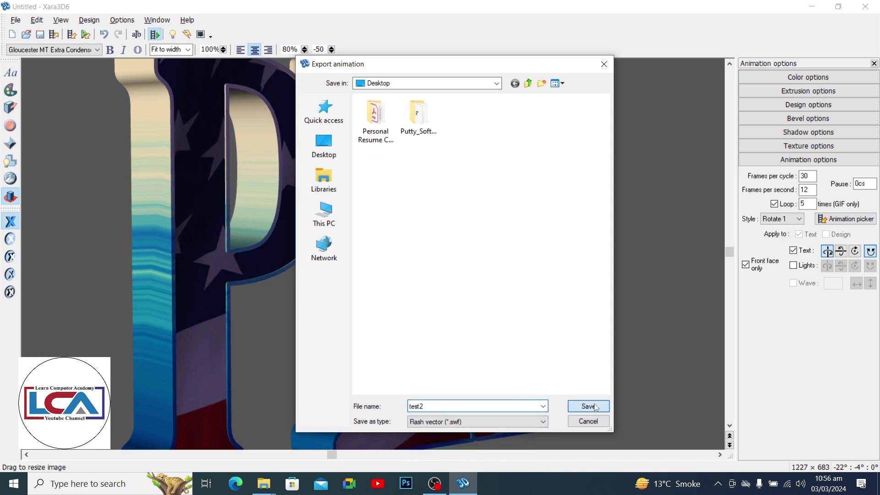
{"action": "left_click", "coordinate": [478, 295]}
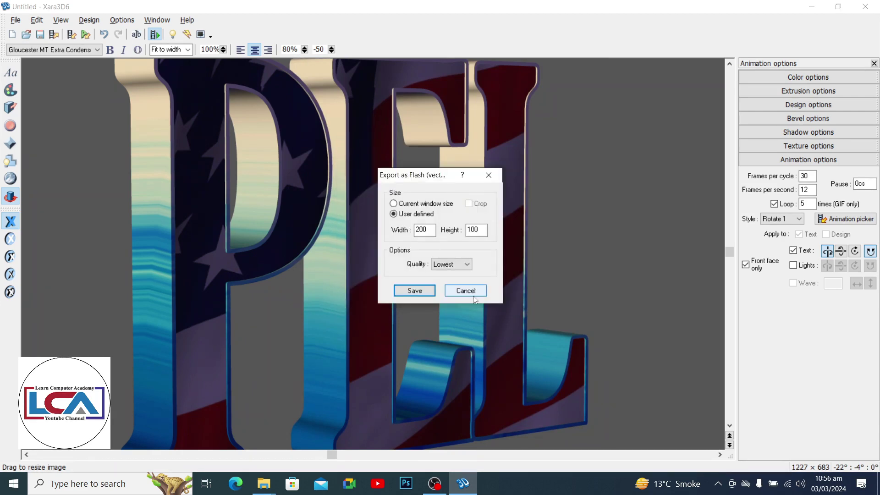
{"action": "left_click", "coordinate": [414, 291]}
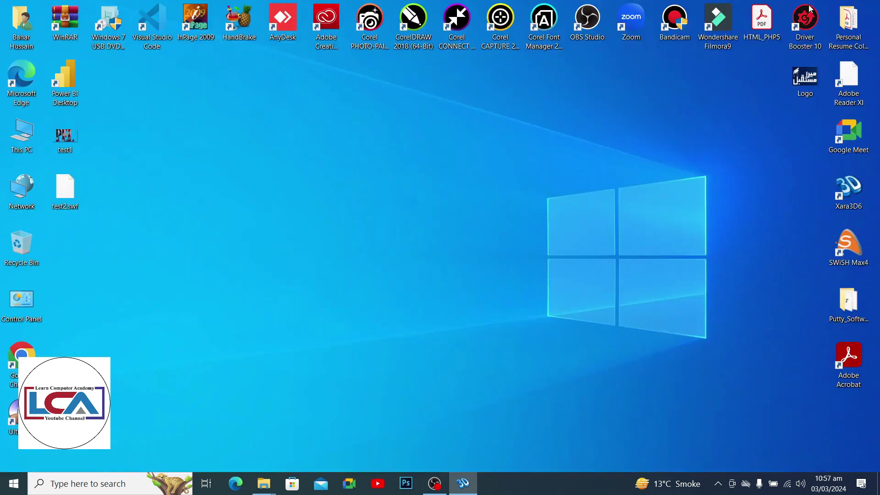
View the exported test1 GIF from the desktop in Google Chrome, and close the browser.
{"action": "left_click", "coordinate": [811, 6]}
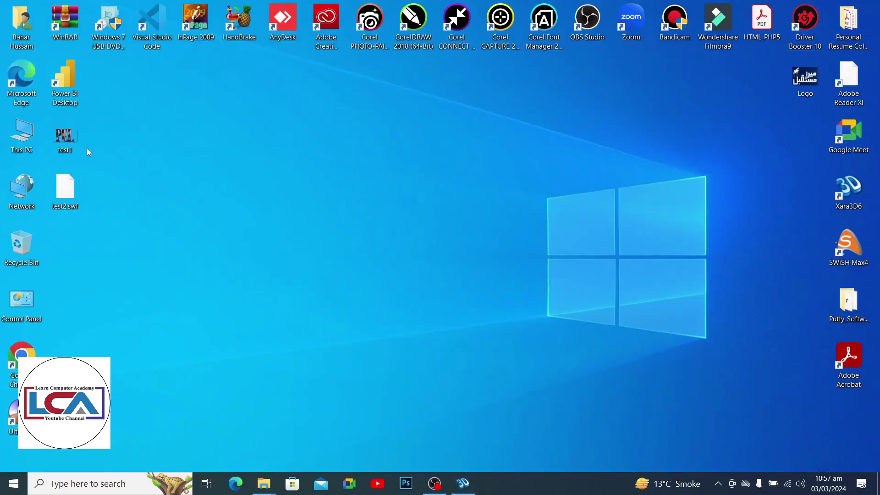
{"action": "right_click", "coordinate": [63, 137]}
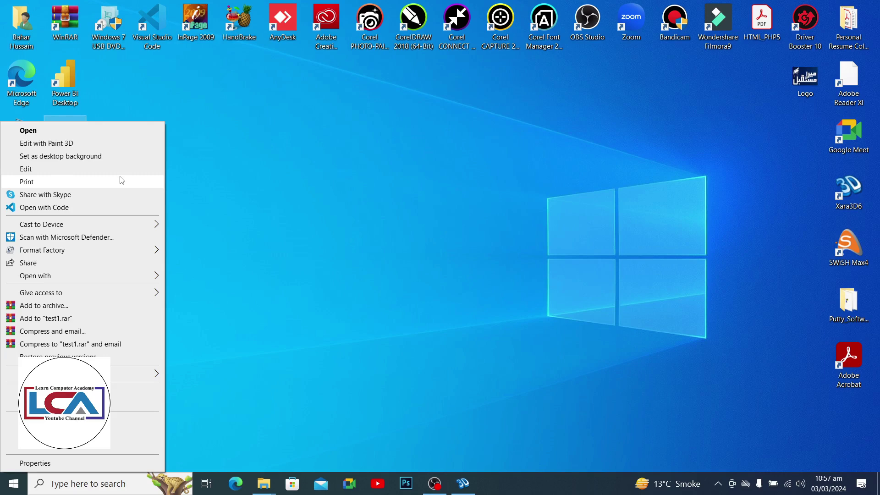
{"action": "mouse_move", "coordinate": [103, 278]}
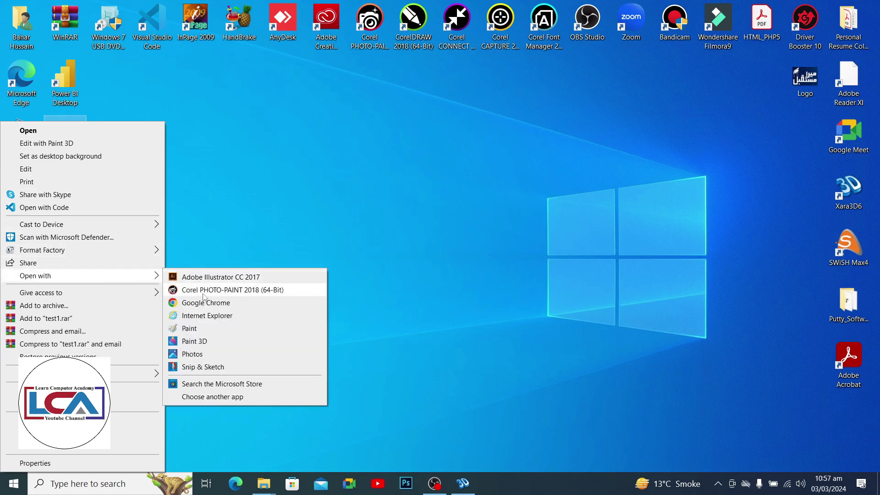
{"action": "left_click", "coordinate": [202, 305]}
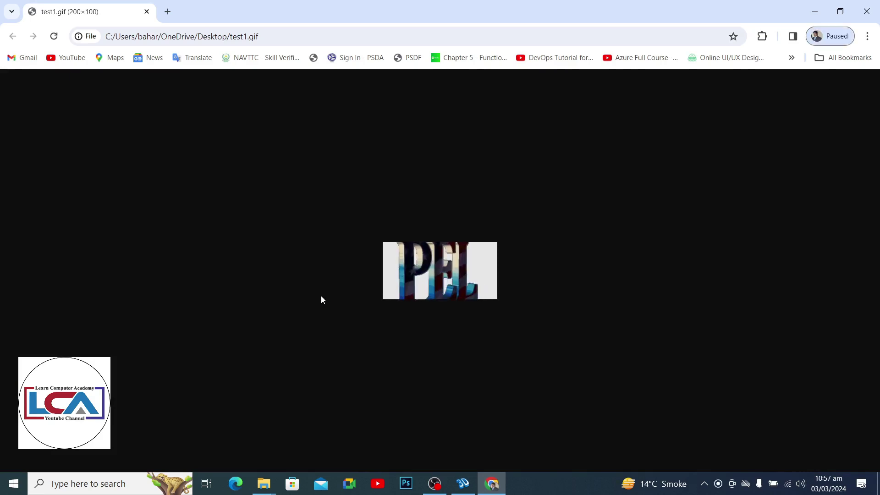
{"action": "left_click", "coordinate": [866, 13]}
Force the unresponsive Xara3D6 to close, restart it from the desktop and dismiss its startup dialogs.
{"action": "left_click", "coordinate": [462, 482]}
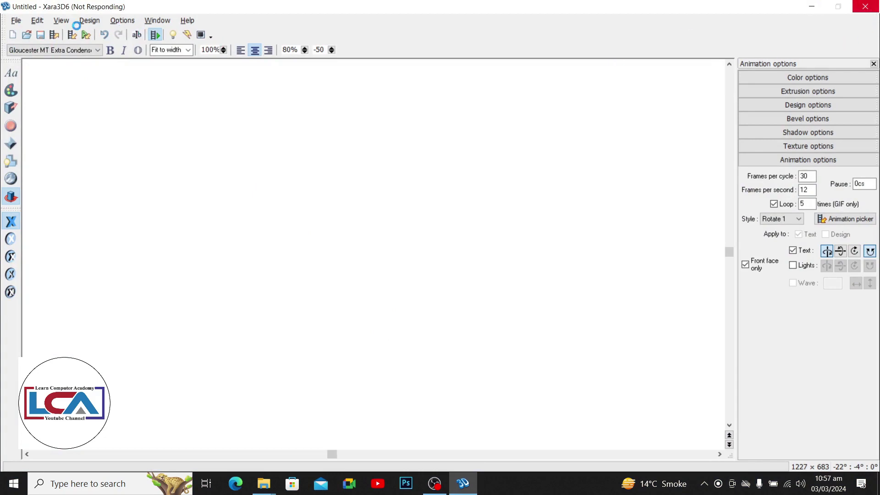
{"action": "left_click", "coordinate": [864, 8]}
{"action": "left_click", "coordinate": [383, 269]}
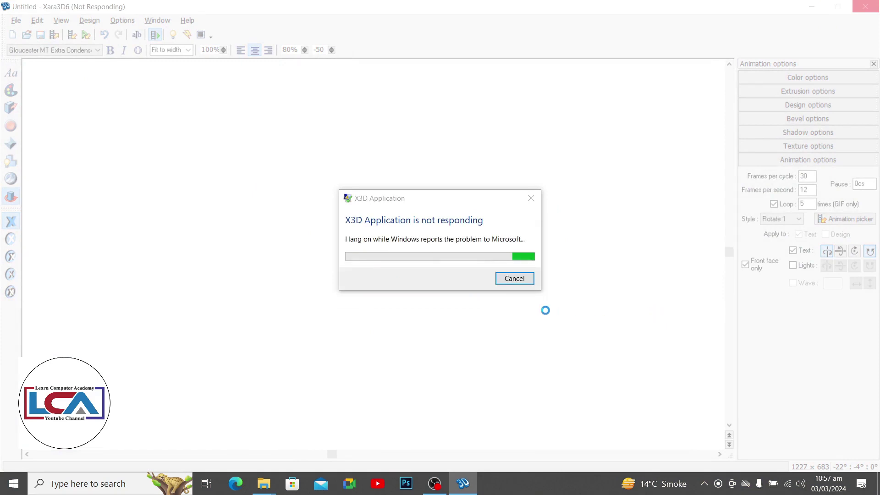
{"action": "left_click", "coordinate": [513, 278]}
{"action": "right_click", "coordinate": [242, 182]}
{"action": "left_click", "coordinate": [290, 217]}
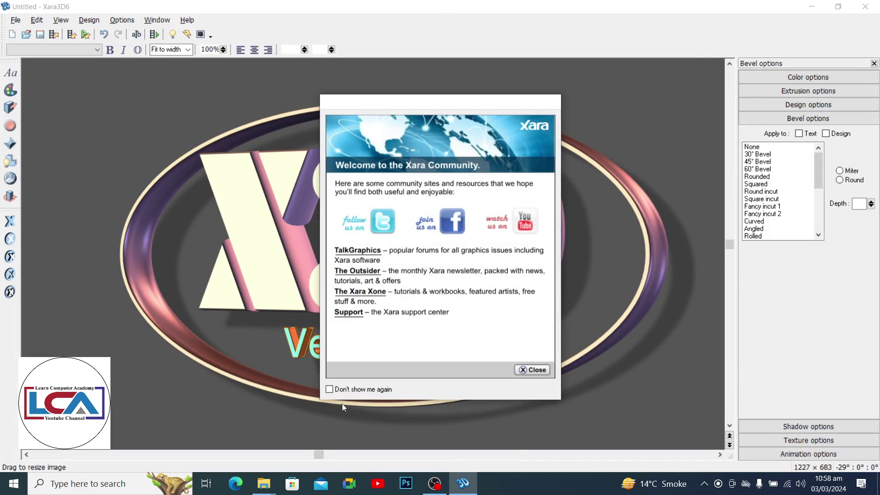
{"action": "left_click", "coordinate": [525, 372]}
{"action": "left_click", "coordinate": [506, 313]}
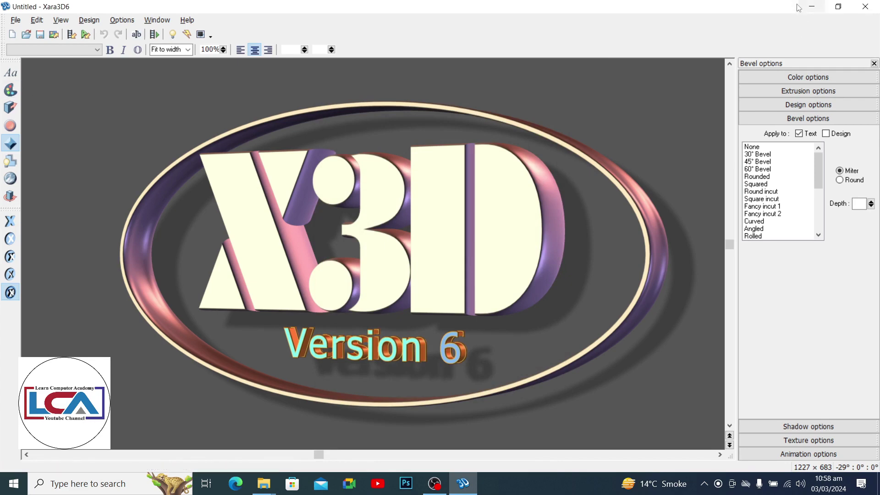
Play the test1 GIF from the desktop in the default image viewer, and close the viewer.
{"action": "left_click", "coordinate": [811, 6]}
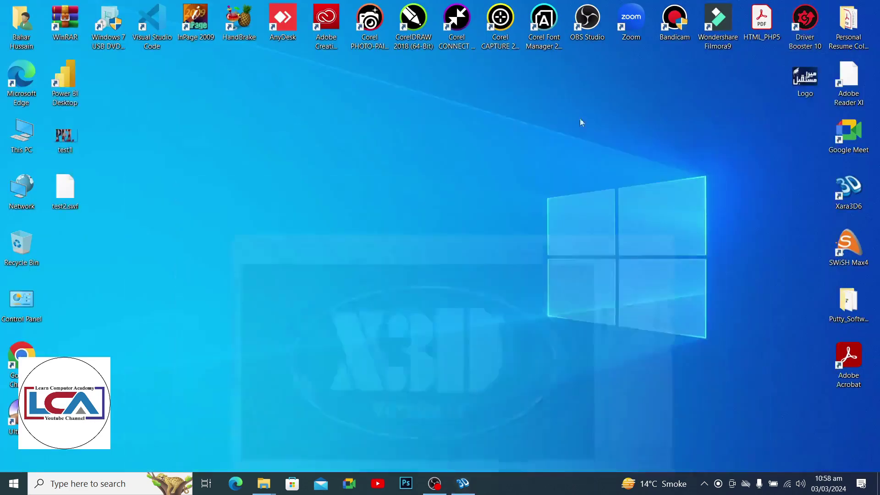
{"action": "double_click", "coordinate": [70, 136]}
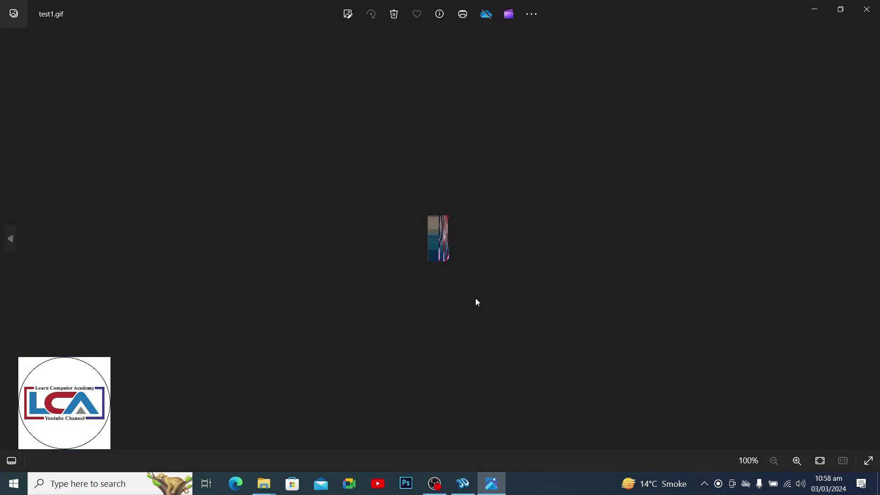
{"action": "left_click", "coordinate": [867, 13]}
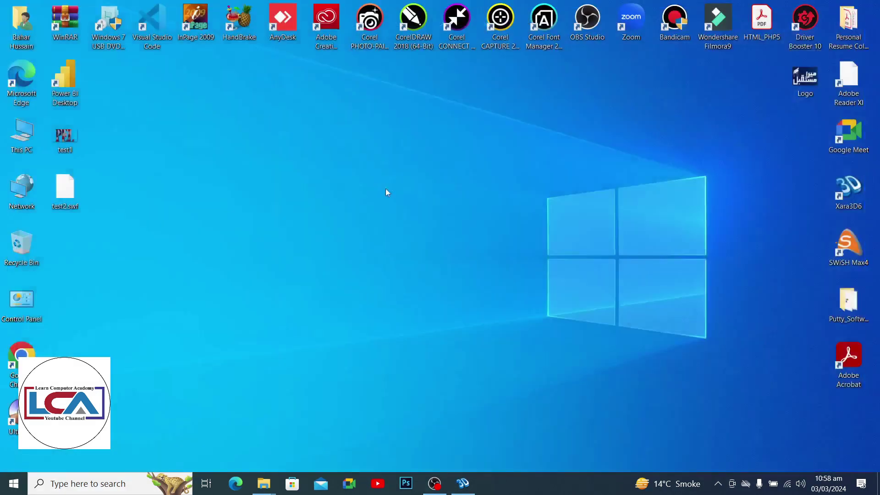
Switch back to Xara3D6 and delete all of the default X3D Version 6 text from the design.
{"action": "left_click", "coordinate": [462, 483]}
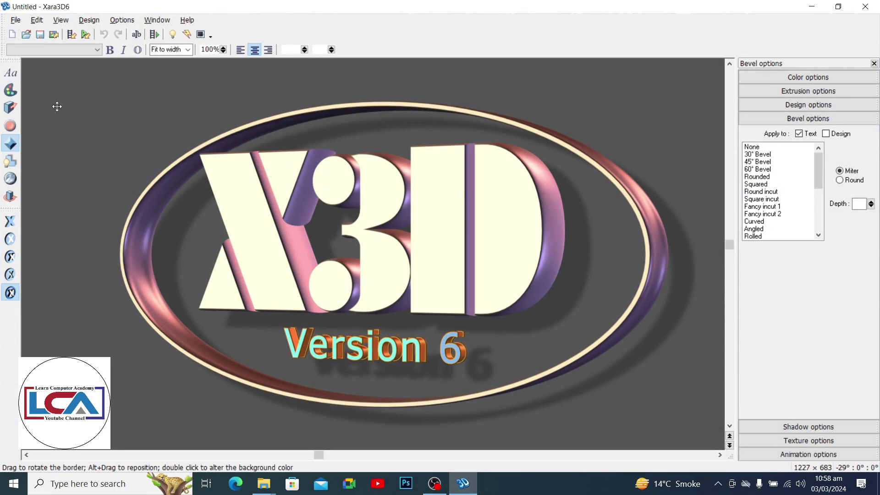
{"action": "left_click", "coordinate": [10, 72]}
{"action": "key", "text": "BackSpace"}
{"action": "key", "text": "BackSpace"}
{"action": "key", "text": "BackSpace"}
{"action": "key", "text": "BackSpace"}
{"action": "key", "text": "BackSpace"}
{"action": "key", "text": "BackSpace"}
{"action": "key", "text": "BackSpace"}
{"action": "key", "text": "BackSpace"}
{"action": "key", "text": "BackSpace"}
{"action": "key", "text": "BackSpace"}
{"action": "key", "text": "BackSpace"}
{"action": "key", "text": "BackSpace"}
{"action": "key", "text": "BackSpace"}
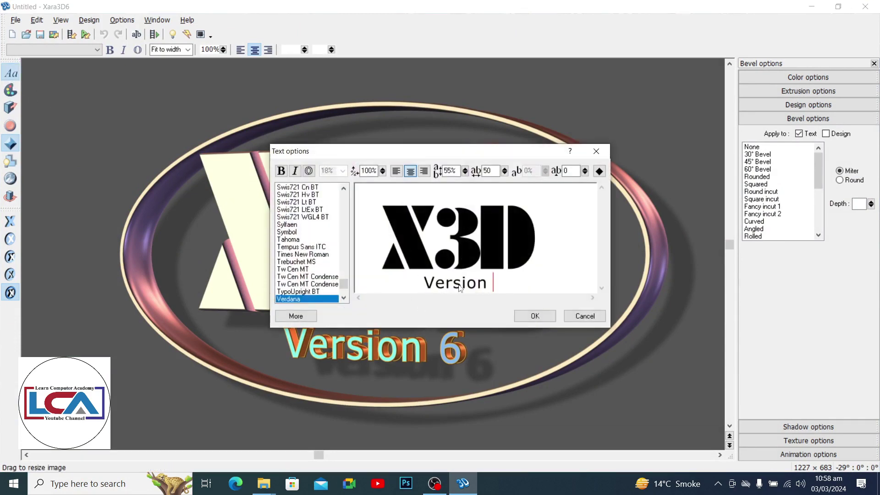
{"action": "left_click", "coordinate": [535, 315]}
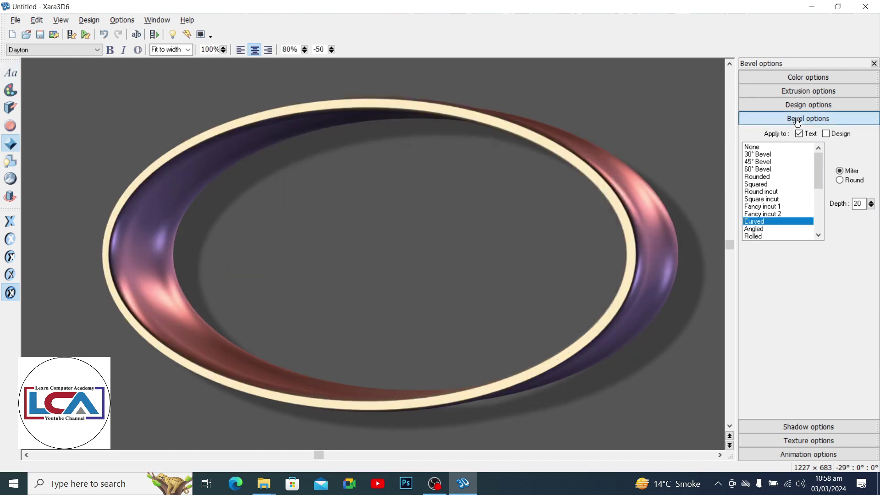
Change the design type of the oval border to Button.
{"action": "left_click", "coordinate": [782, 108]}
{"action": "left_click", "coordinate": [779, 121]}
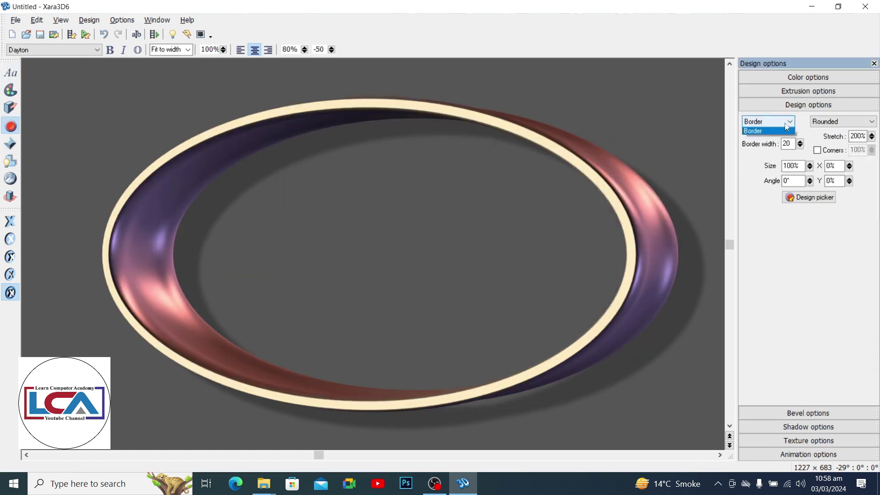
{"action": "left_click", "coordinate": [764, 144]}
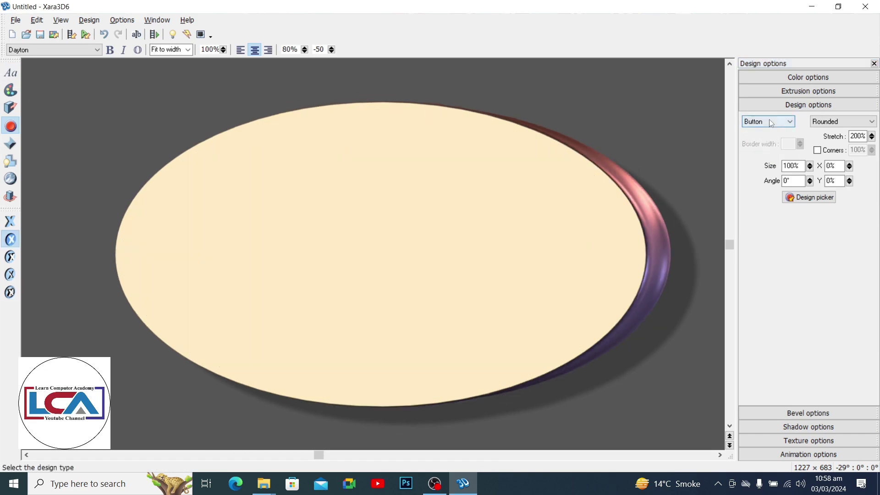
{"action": "left_click", "coordinate": [769, 120]}
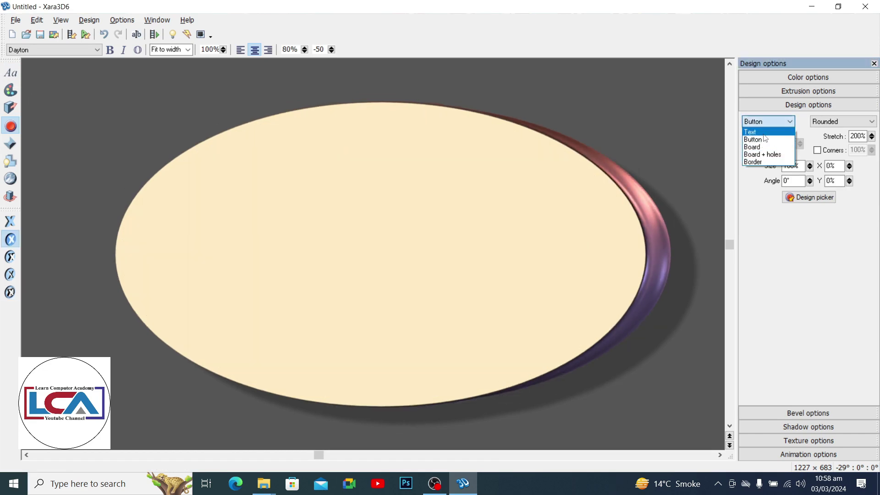
{"action": "left_click", "coordinate": [755, 139]}
Try the Rectangle shape on the button, return it to Rounded and reduce its stretch to 110%.
{"action": "left_click", "coordinate": [861, 122]}
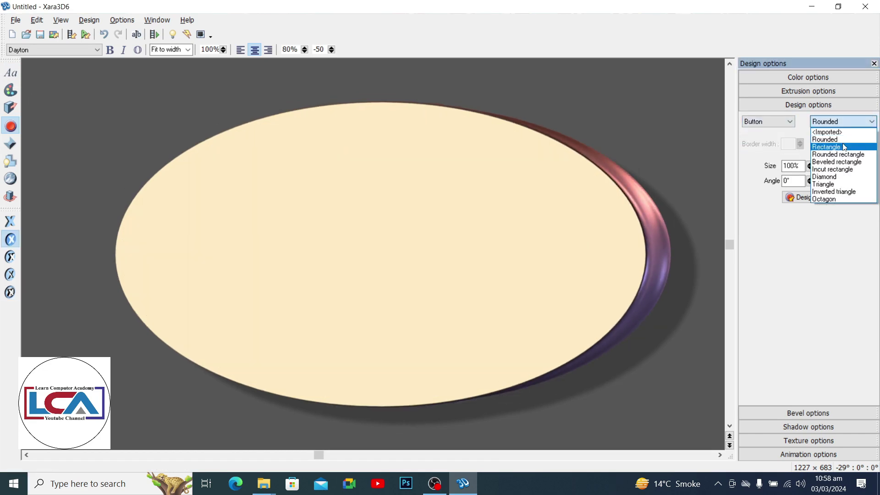
{"action": "left_click", "coordinate": [844, 147]}
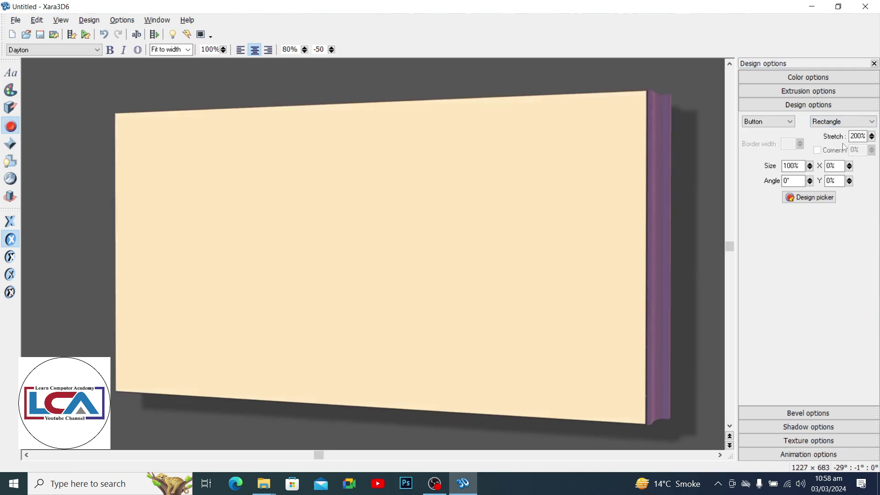
{"action": "left_click", "coordinate": [854, 120]}
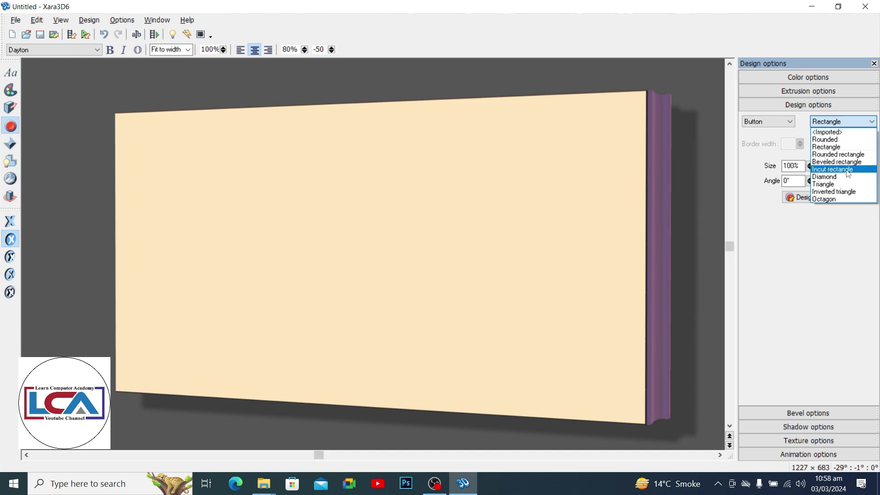
{"action": "left_click", "coordinate": [833, 140]}
{"action": "left_click_drag", "start_coordinate": [872, 140], "coordinate": [871, 152]}
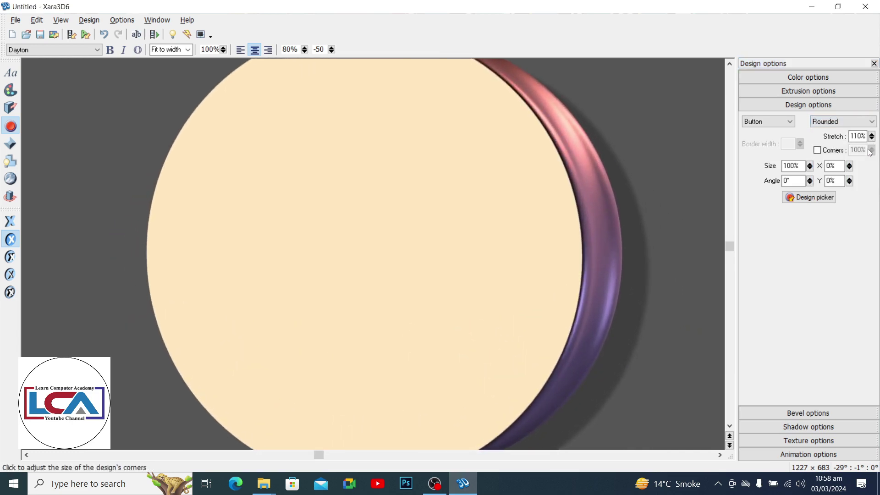
Preview designs in the design picker, apply the RoundB design to the button and set its shape to Rounded.
{"action": "left_click", "coordinate": [808, 199]}
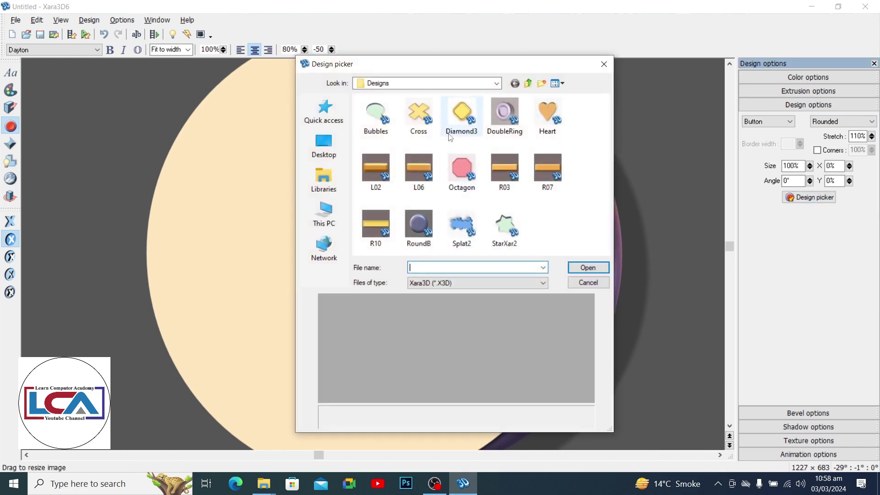
{"action": "left_click", "coordinate": [418, 115]}
{"action": "left_click", "coordinate": [418, 224]}
{"action": "left_click", "coordinate": [375, 227]}
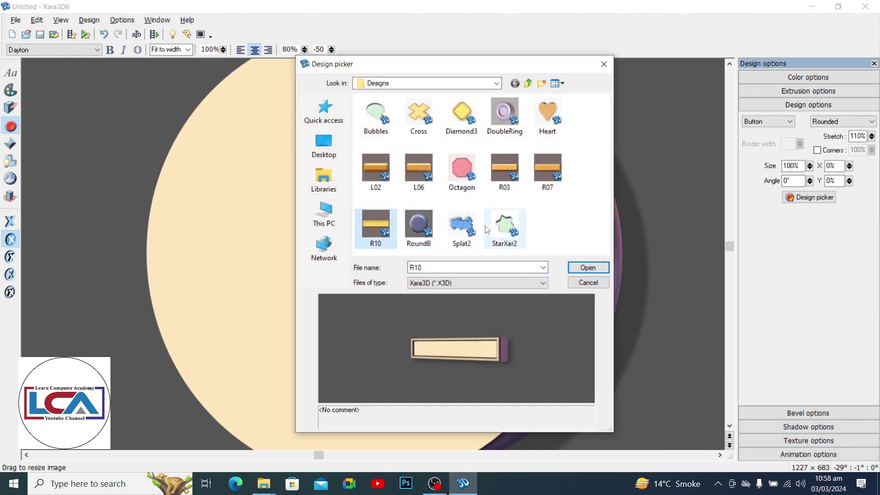
{"action": "left_click", "coordinate": [418, 225]}
{"action": "double_click", "coordinate": [419, 224]}
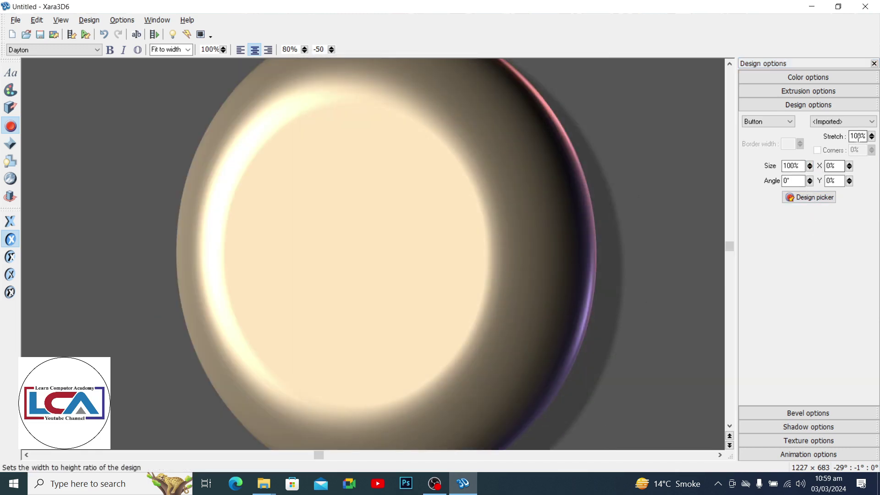
{"action": "left_click", "coordinate": [843, 122]}
{"action": "left_click", "coordinate": [832, 139]}
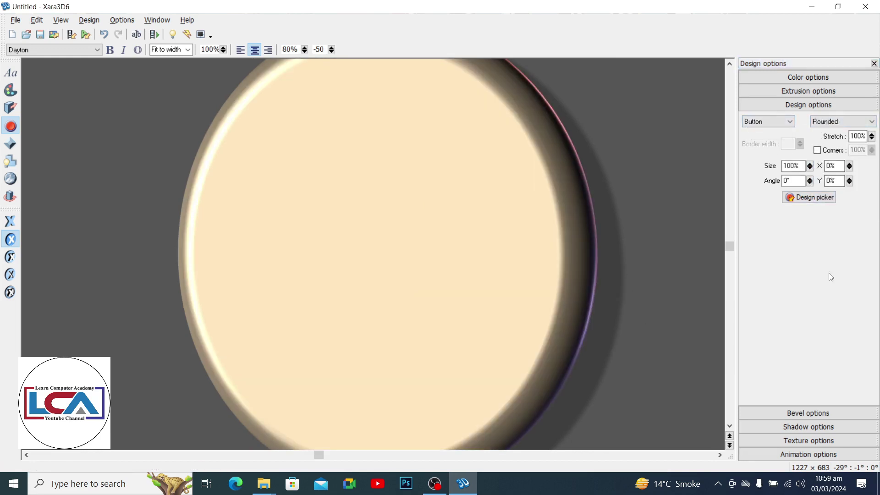
Load The City School logo image as a texture on the whole button.
{"action": "left_click", "coordinate": [813, 440]}
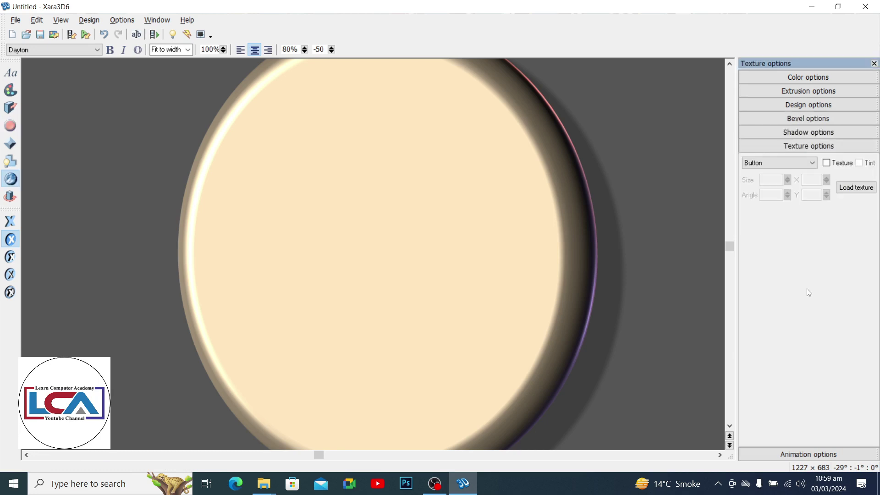
{"action": "left_click", "coordinate": [856, 188]}
{"action": "left_click_drag", "start_coordinate": [611, 119], "coordinate": [601, 173]}
{"action": "left_click", "coordinate": [375, 151]}
{"action": "left_click", "coordinate": [588, 294]}
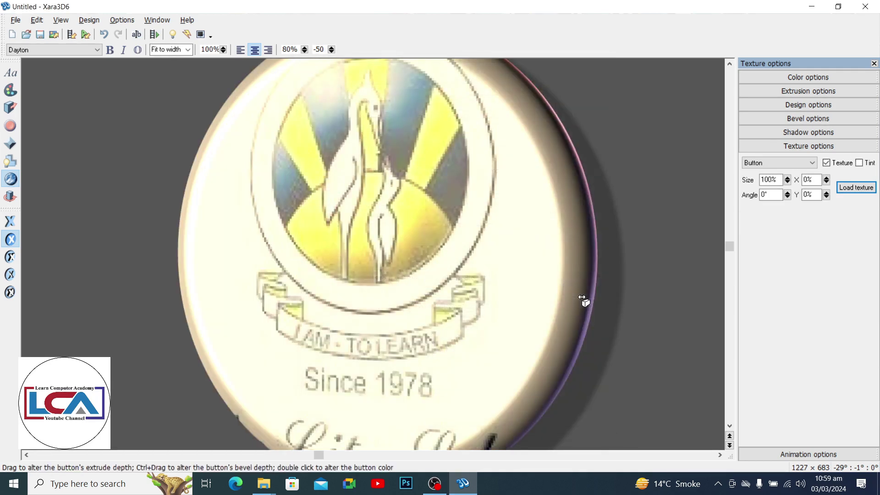
{"action": "left_click", "coordinate": [779, 163]}
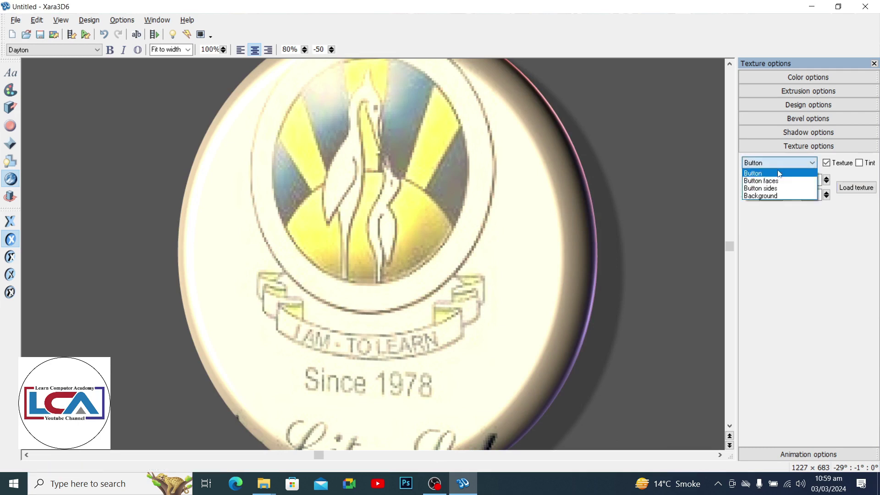
{"action": "left_click", "coordinate": [777, 174]}
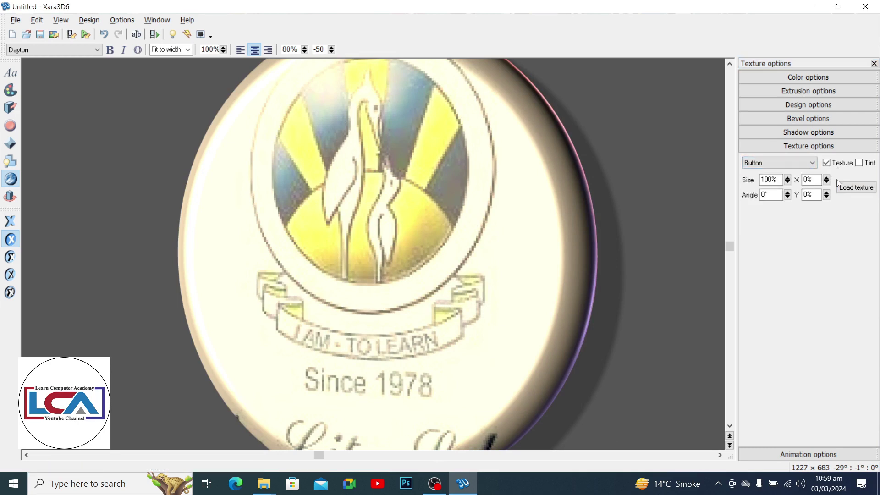
Change the shape of the textured button to Rectangle.
{"action": "left_click", "coordinate": [808, 105]}
{"action": "left_click", "coordinate": [851, 124]}
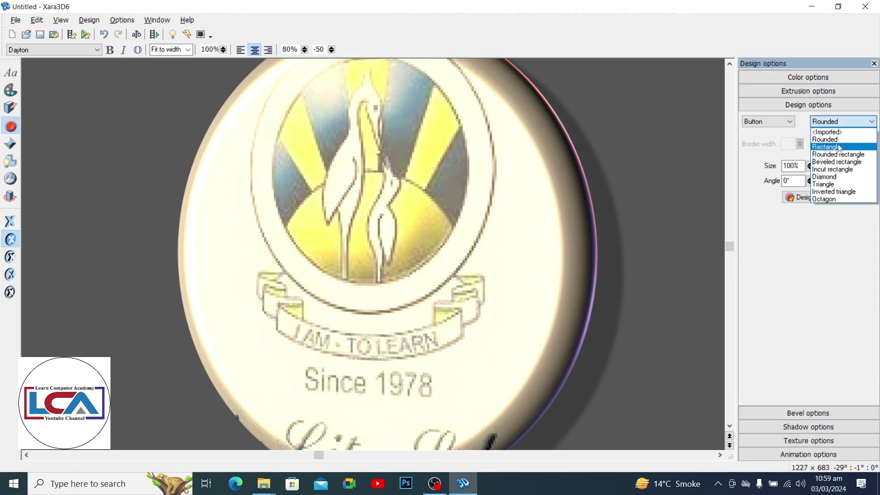
{"action": "left_click", "coordinate": [825, 137]}
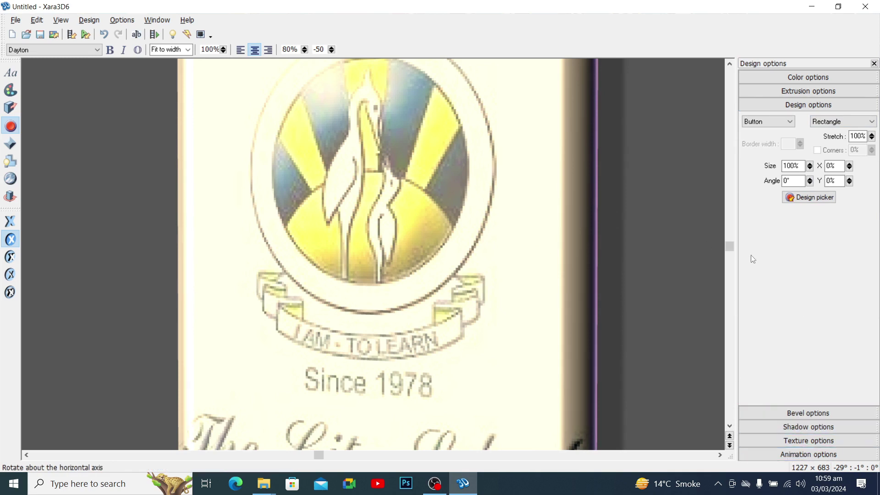
Try the None and 30° bevels on the rectangular button and set it to 60° Bevel.
{"action": "left_click", "coordinate": [809, 413]}
{"action": "left_click", "coordinate": [761, 147]}
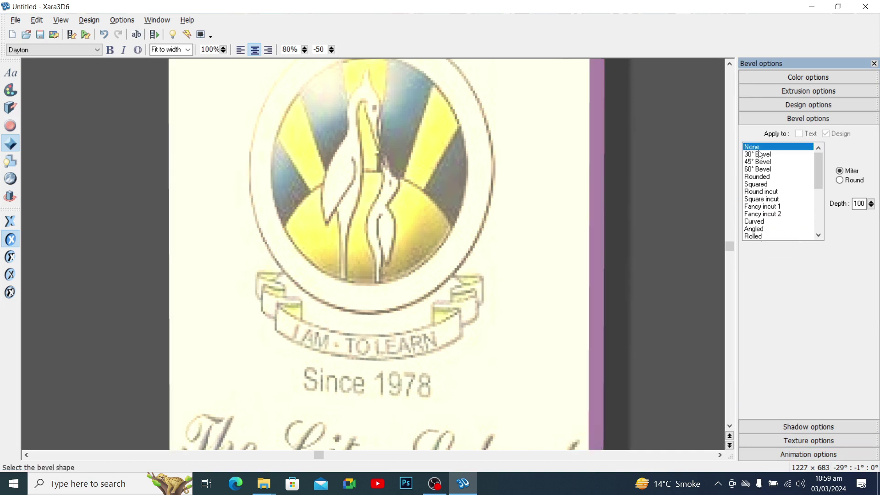
{"action": "left_click_drag", "start_coordinate": [821, 166], "coordinate": [820, 220]}
{"action": "scroll", "coordinate": [788, 160], "scroll_direction": "up", "scroll_amount": 5}
{"action": "left_click", "coordinate": [755, 155]}
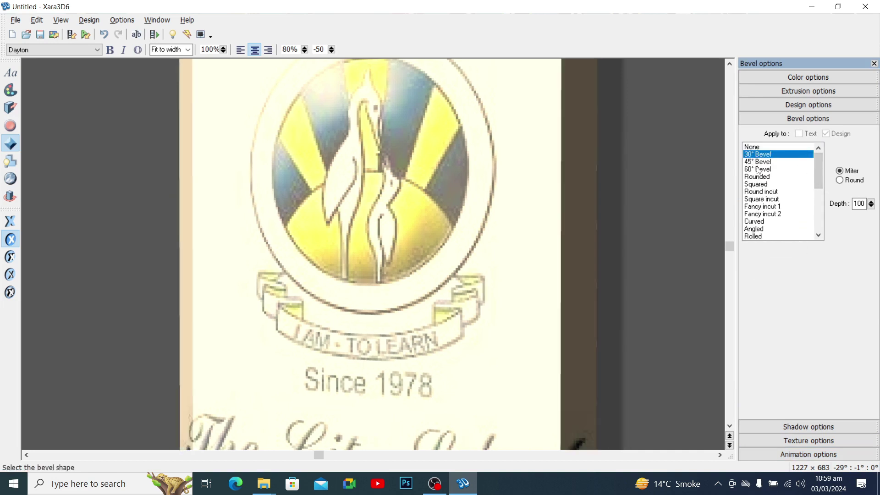
{"action": "left_click", "coordinate": [759, 170]}
Preview several Pulsate and Alternate animations for the button and apply AlternateLinesRotate1.
{"action": "left_click", "coordinate": [816, 452]}
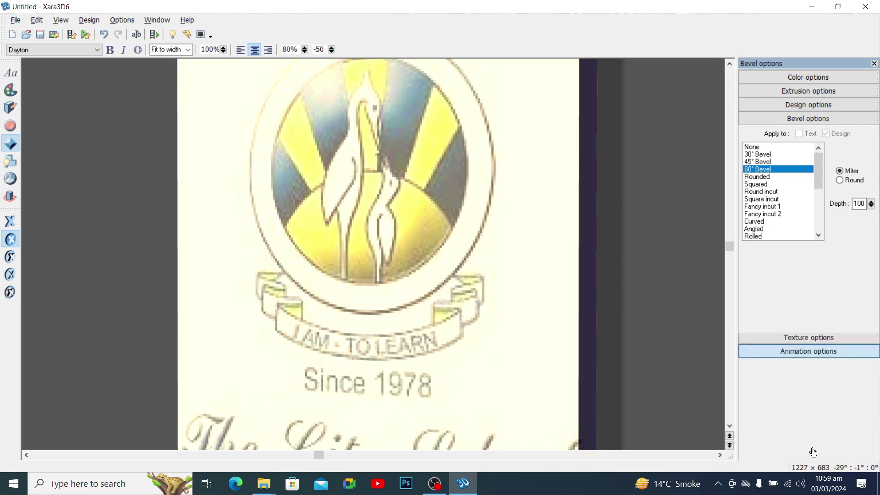
{"action": "left_click", "coordinate": [845, 219]}
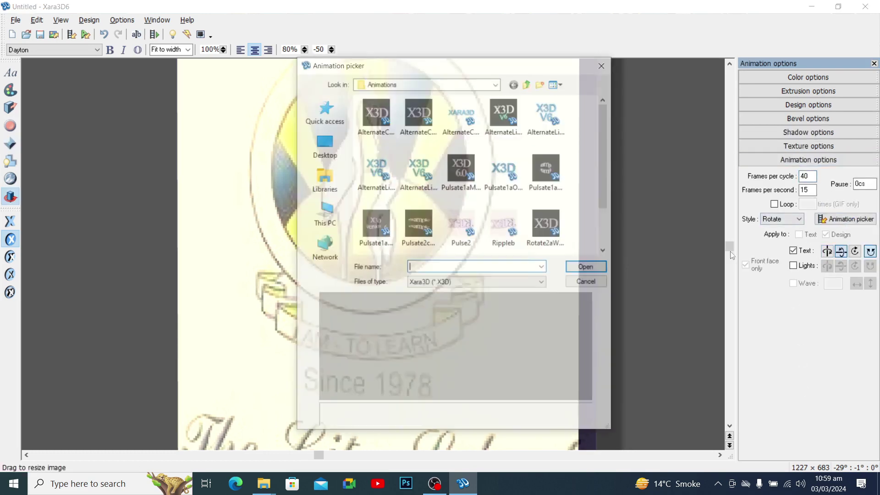
{"action": "left_click", "coordinate": [419, 169]}
{"action": "left_click", "coordinate": [461, 170]}
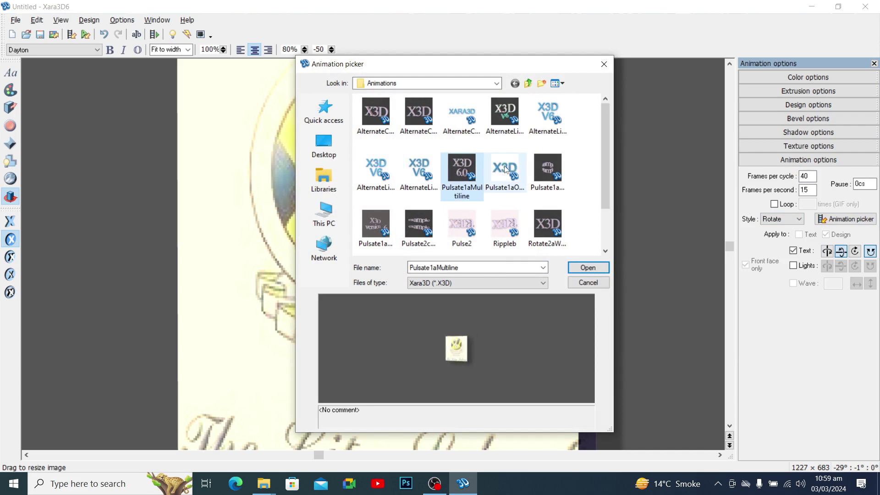
{"action": "left_click", "coordinate": [504, 169]}
{"action": "left_click", "coordinate": [547, 169]}
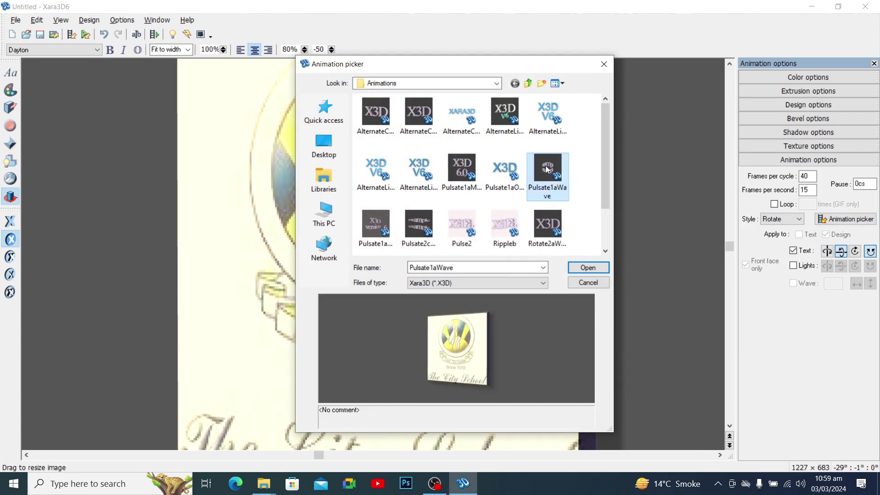
{"action": "left_click", "coordinate": [376, 170]}
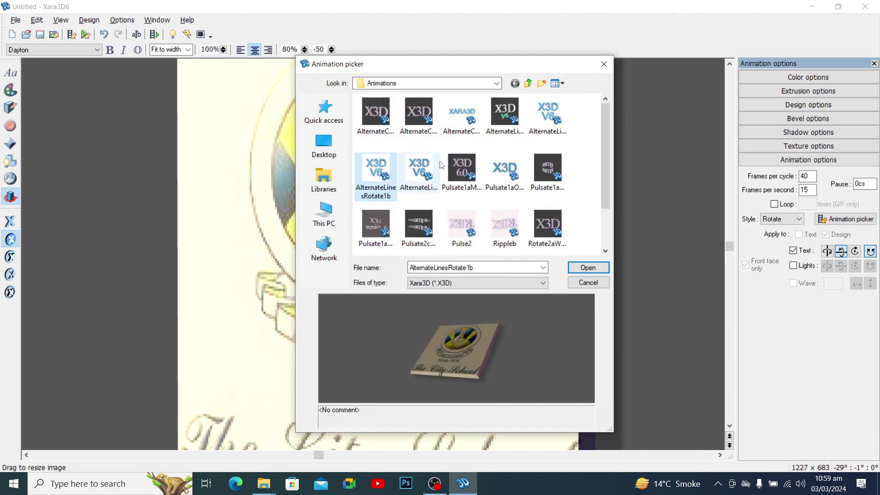
{"action": "left_click", "coordinate": [548, 114]}
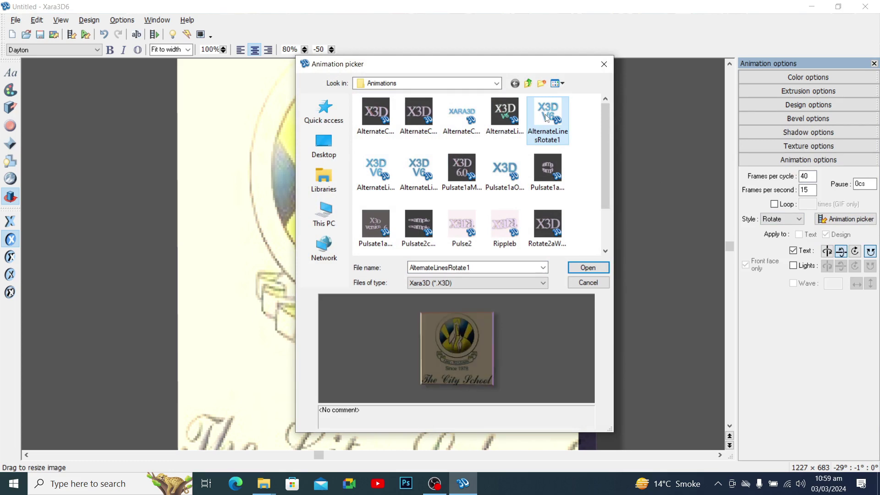
{"action": "left_click", "coordinate": [588, 268]}
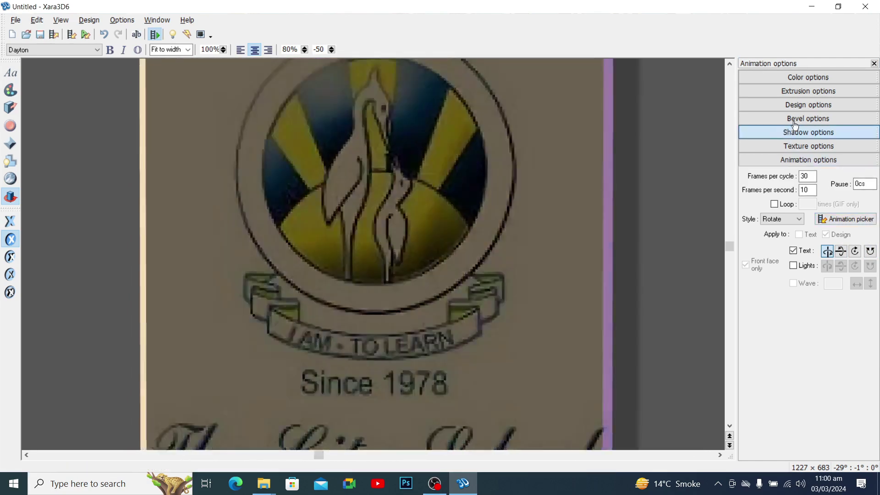
Compare the Round incut, Rounded and 60° bevels on the animated button, and apply the Squared bevel with a depth of 21.
{"action": "left_click", "coordinate": [802, 119]}
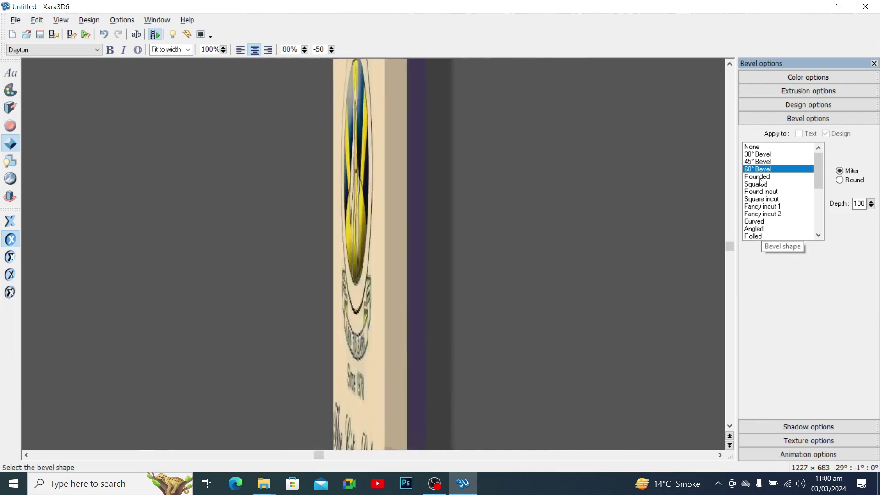
{"action": "left_click", "coordinate": [760, 183]}
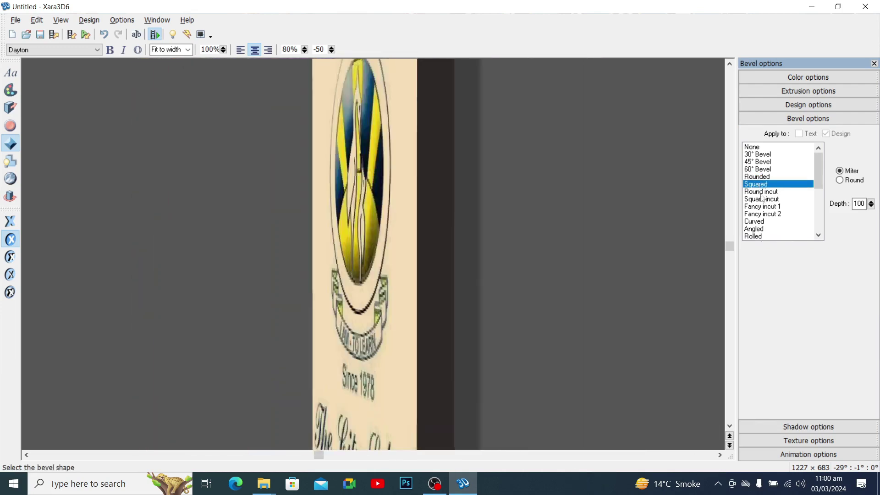
{"action": "left_click", "coordinate": [761, 192]}
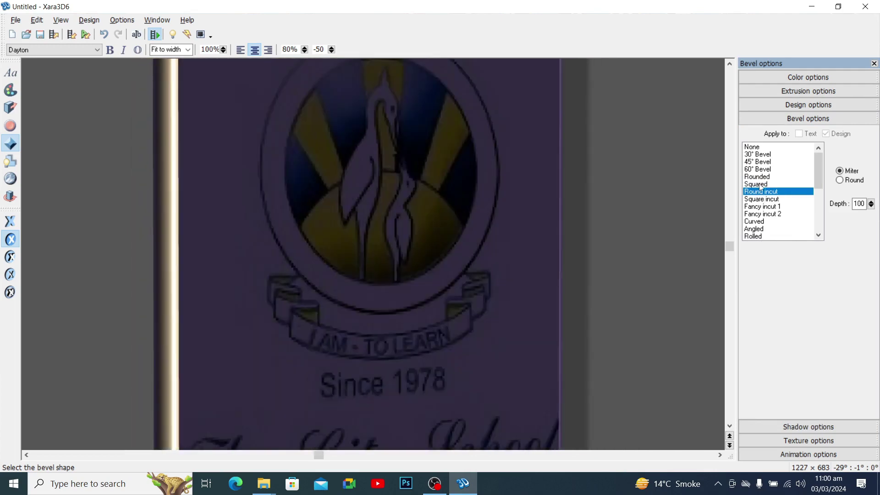
{"action": "left_click", "coordinate": [761, 184]}
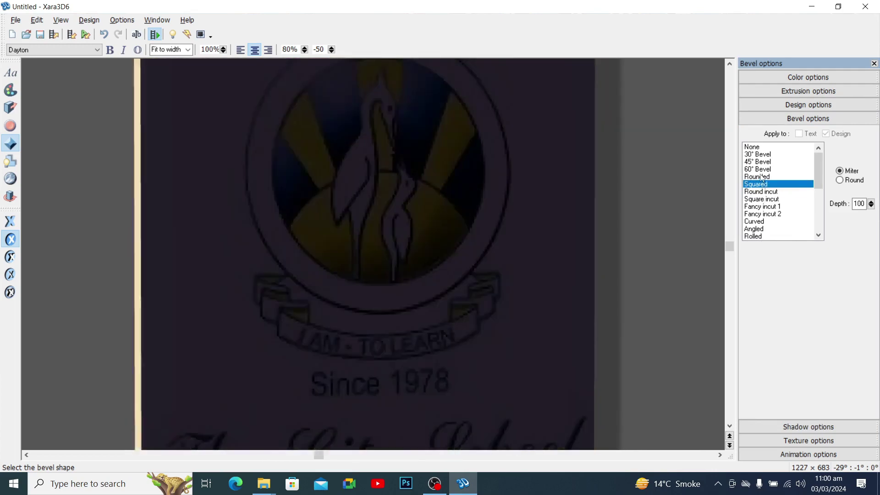
{"action": "left_click", "coordinate": [761, 179]}
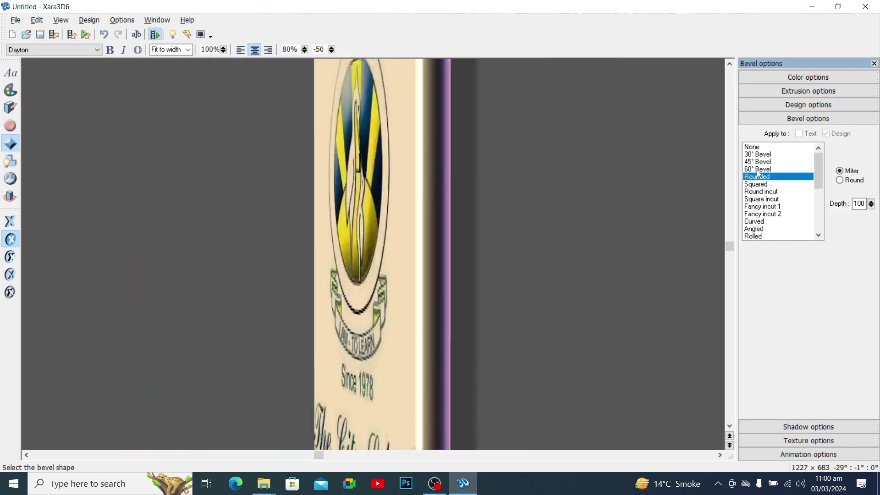
{"action": "left_click", "coordinate": [759, 169]}
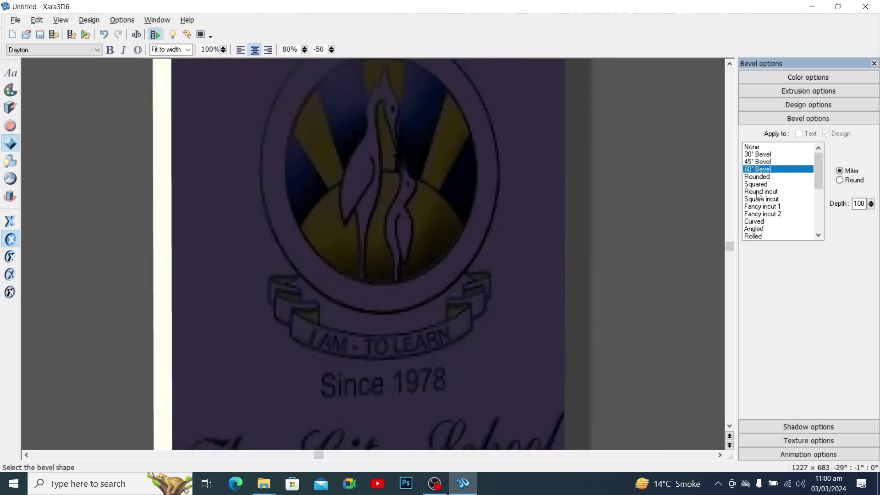
{"action": "left_click", "coordinate": [756, 184]}
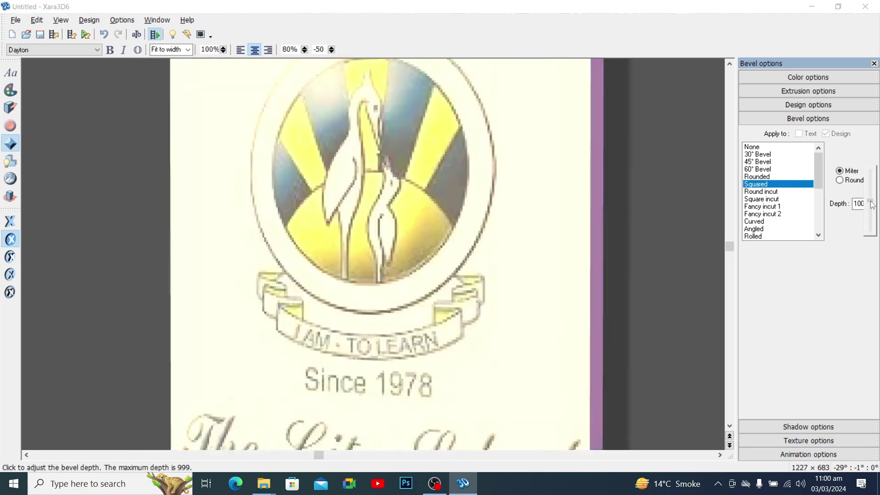
{"action": "left_click", "coordinate": [871, 204]}
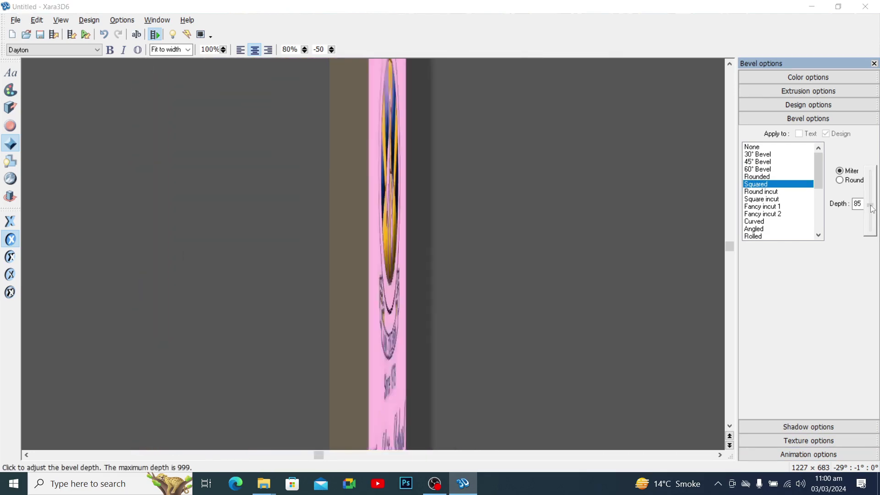
{"action": "left_click_drag", "start_coordinate": [870, 204], "coordinate": [871, 228]}
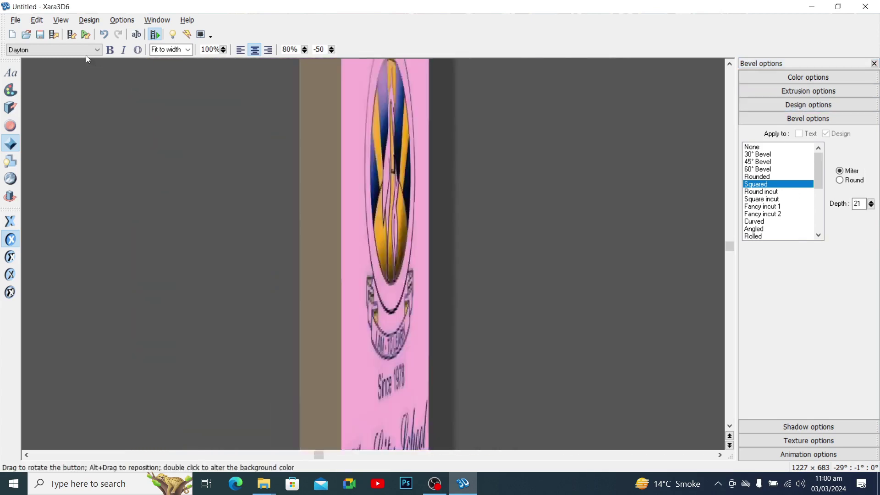
Start an animation export to the Desktop as an AVI file named textureLogo.
{"action": "left_click", "coordinate": [55, 35]}
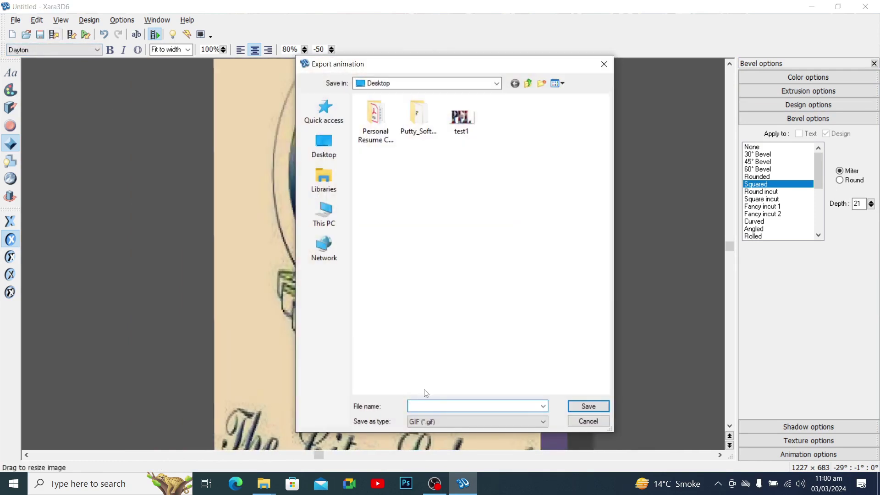
{"action": "left_click", "coordinate": [463, 422]}
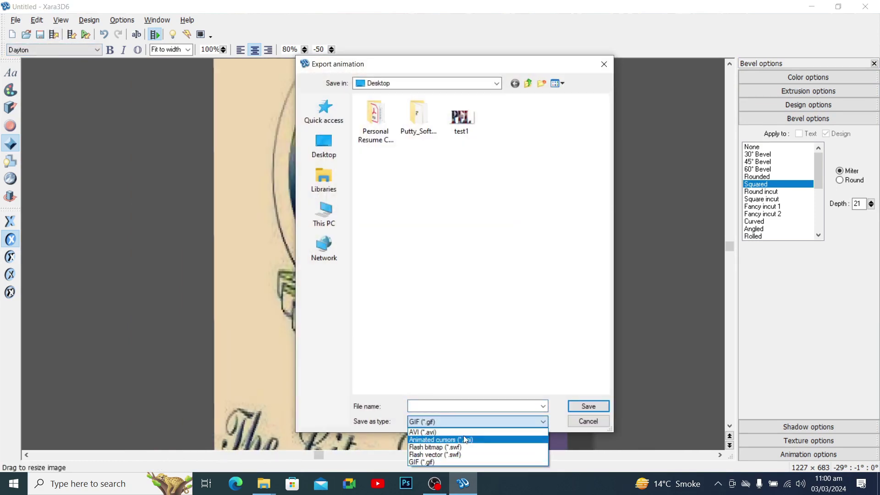
{"action": "left_click", "coordinate": [440, 432]}
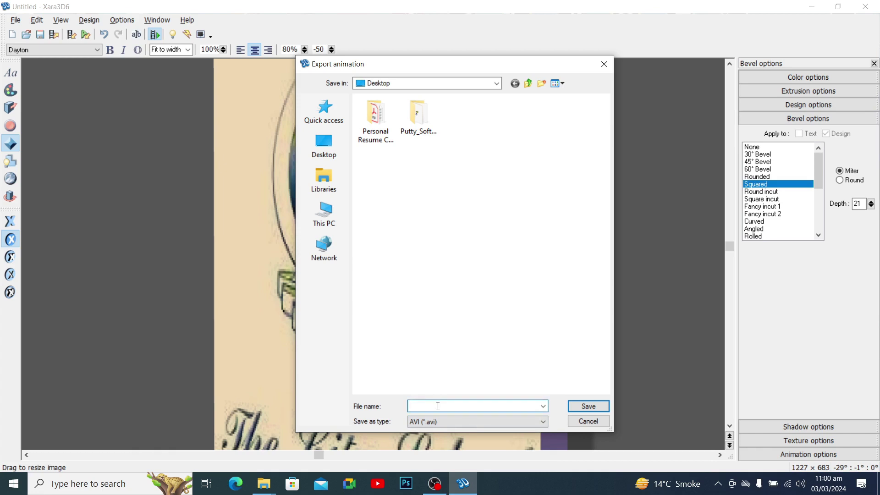
{"action": "type", "text": "tex"}
{"action": "key", "text": "BackSpace"}
{"action": "key", "text": "BackSpace"}
{"action": "key", "text": "BackSpace"}
{"action": "key", "text": "BackSpace"}
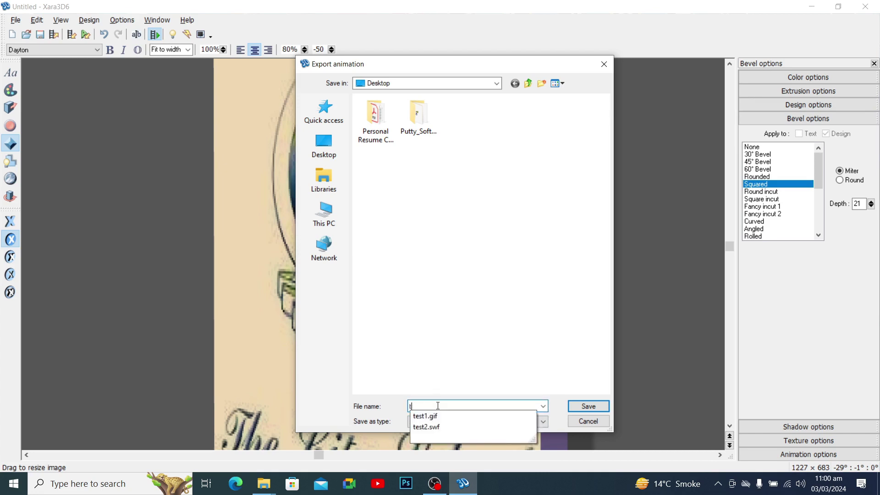
{"action": "type", "text": "textureLogo"}
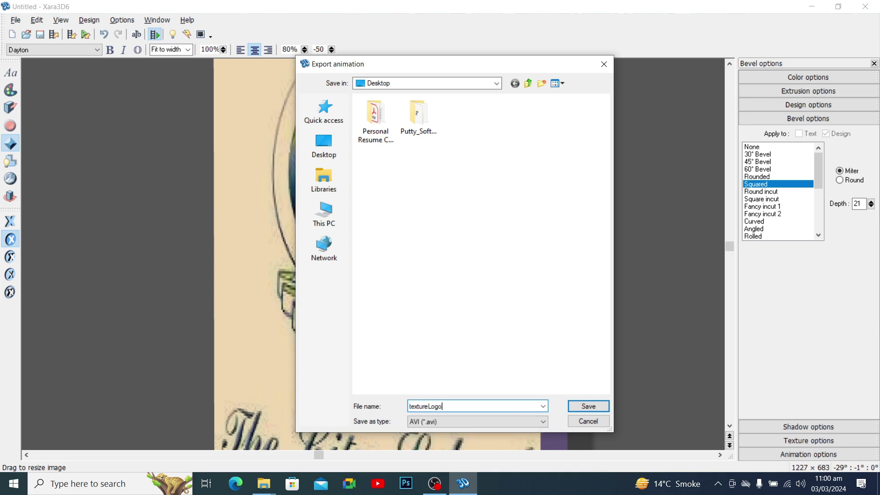
{"action": "left_click", "coordinate": [588, 407]}
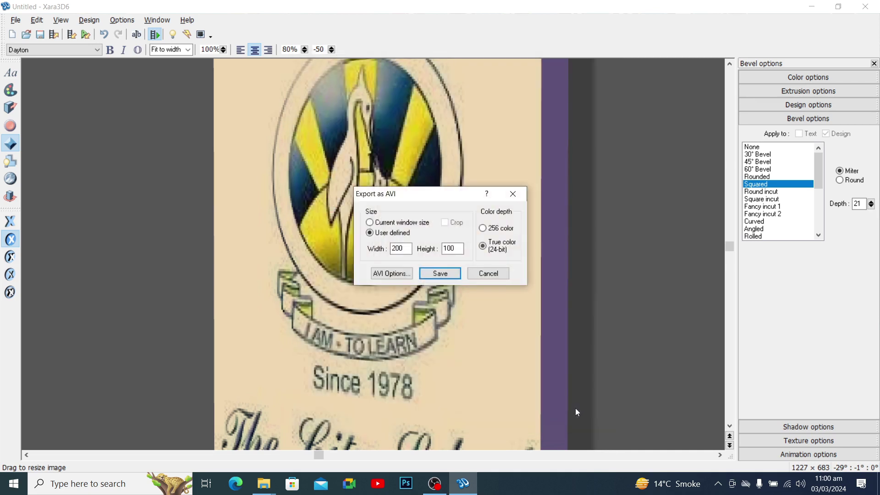
Accept the AVI options with the Cinepak codec and save the video at 200 × 100 in true color.
{"action": "left_click", "coordinate": [397, 273]}
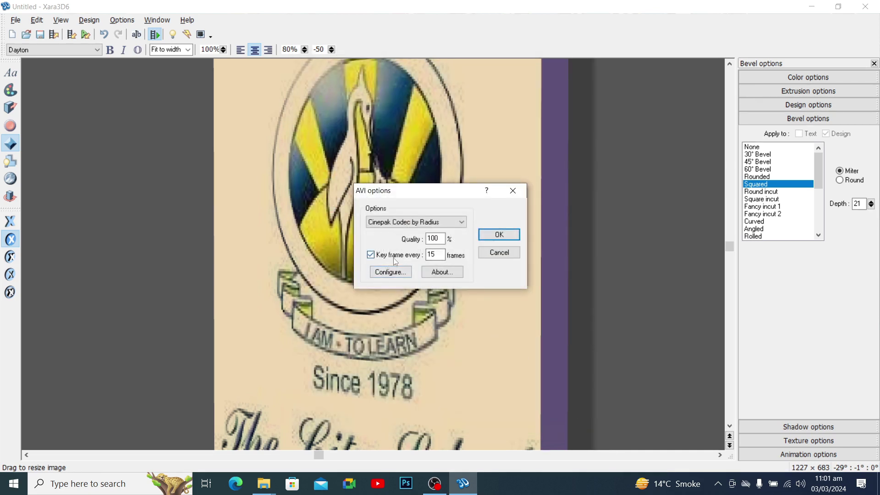
{"action": "left_click", "coordinate": [500, 235]}
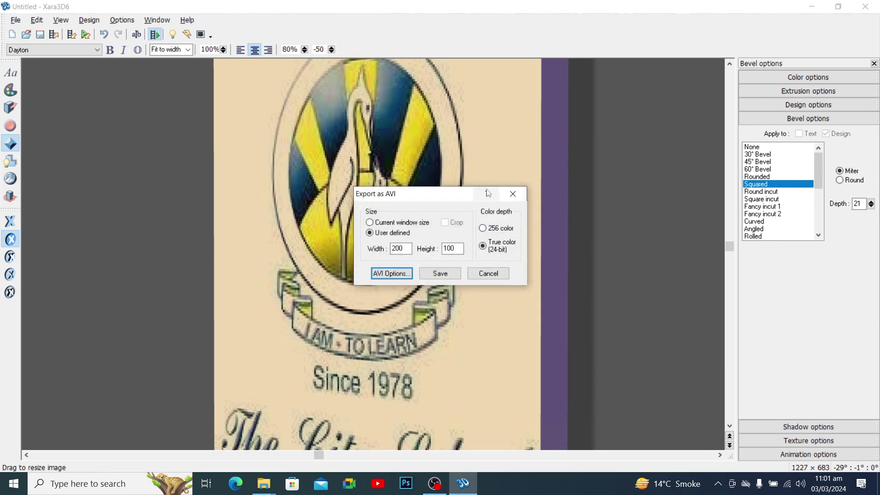
{"action": "left_click", "coordinate": [440, 275]}
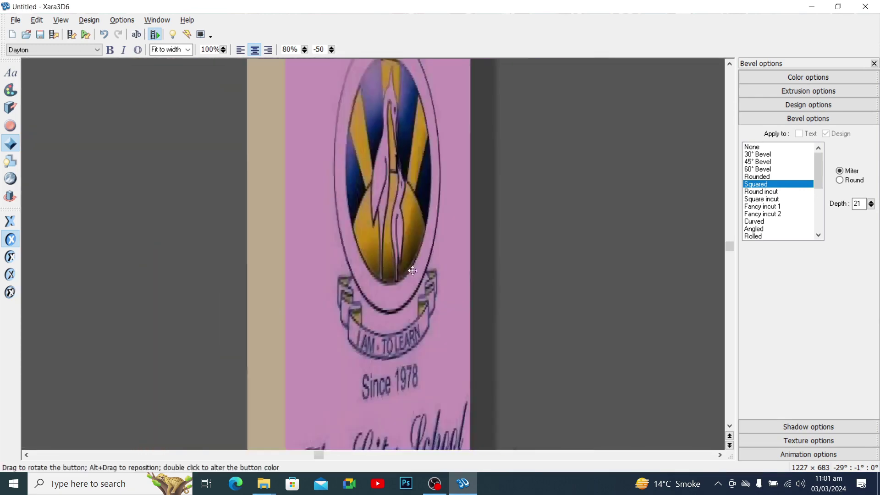
Export the animation to the Desktop as a GIF named textLogo, sized 200 × 100 with 64 colors.
{"action": "left_click", "coordinate": [53, 37]}
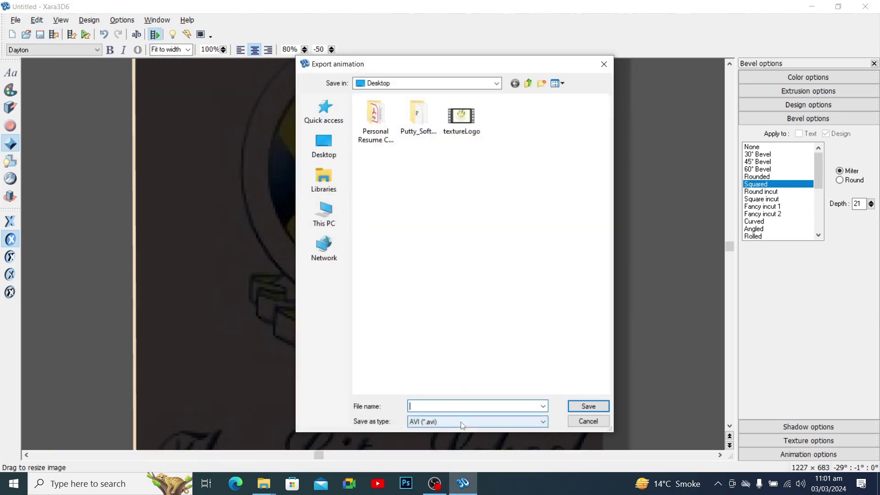
{"action": "left_click", "coordinate": [461, 425]}
{"action": "left_click", "coordinate": [435, 464]}
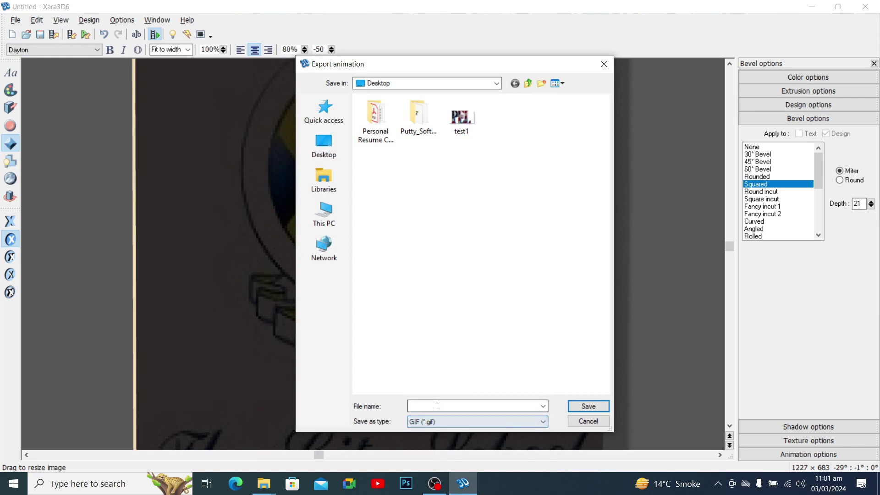
{"action": "type", "text": "text"}
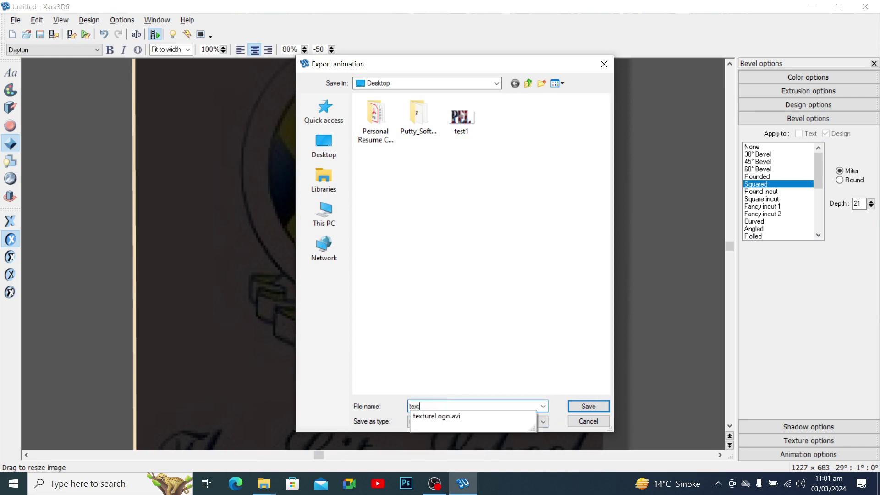
{"action": "type", "text": "Logo"}
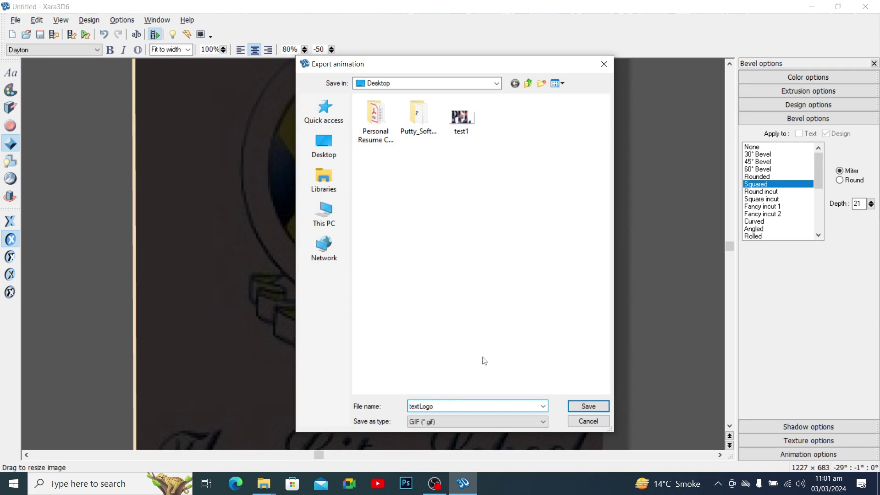
{"action": "left_click", "coordinate": [584, 406]}
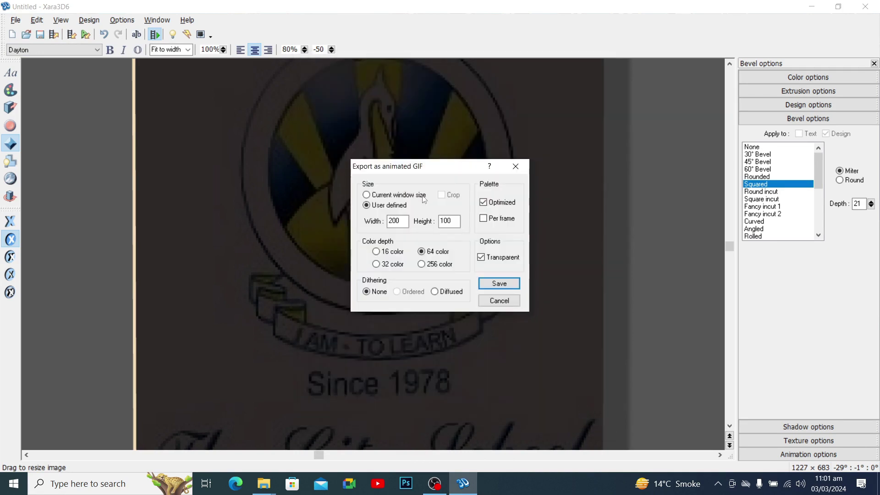
{"action": "left_click", "coordinate": [498, 284]}
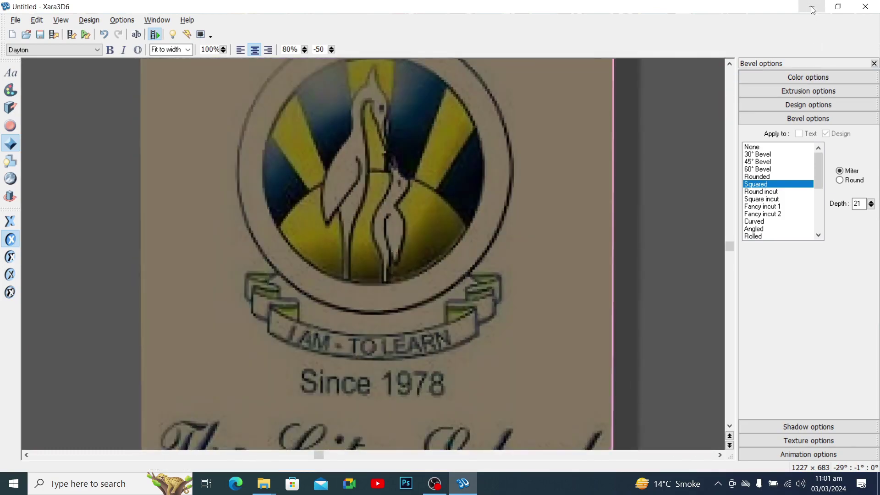
Try to play the exported textureLogo video from the desktop, close Media Player, and open textLogo.gif for viewing.
{"action": "left_click", "coordinate": [811, 6]}
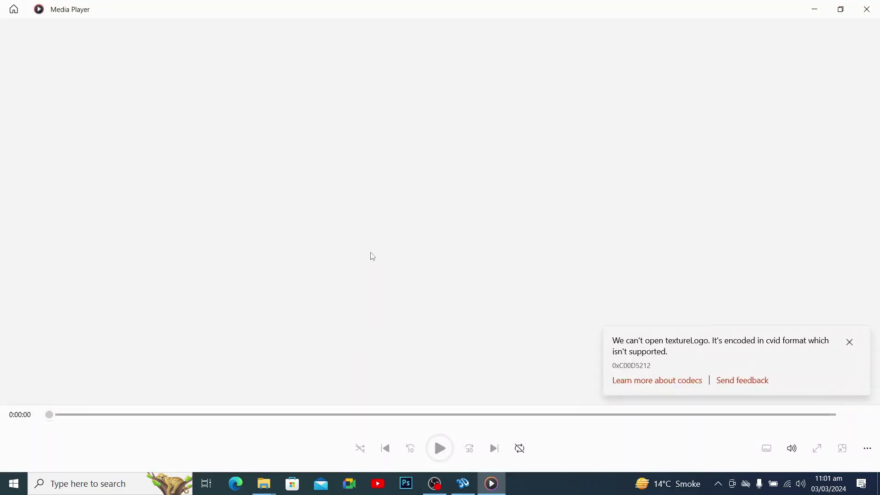
{"action": "left_click", "coordinate": [850, 342]}
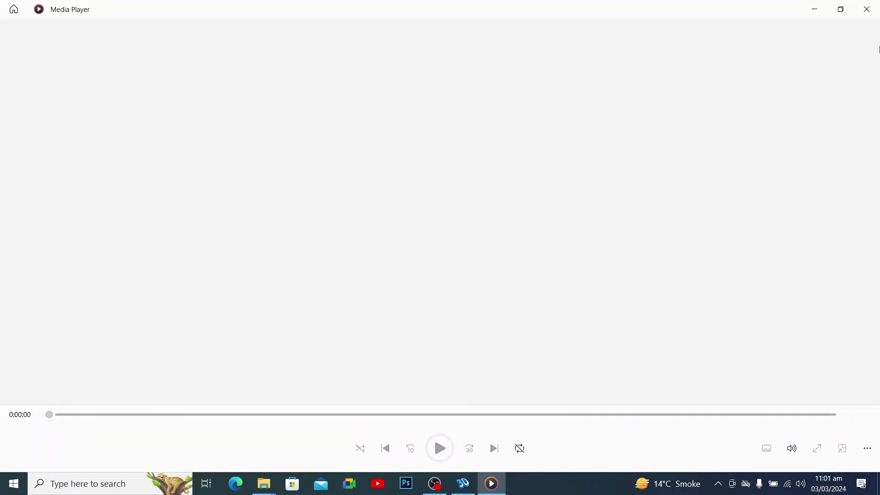
{"action": "left_click", "coordinate": [866, 10]}
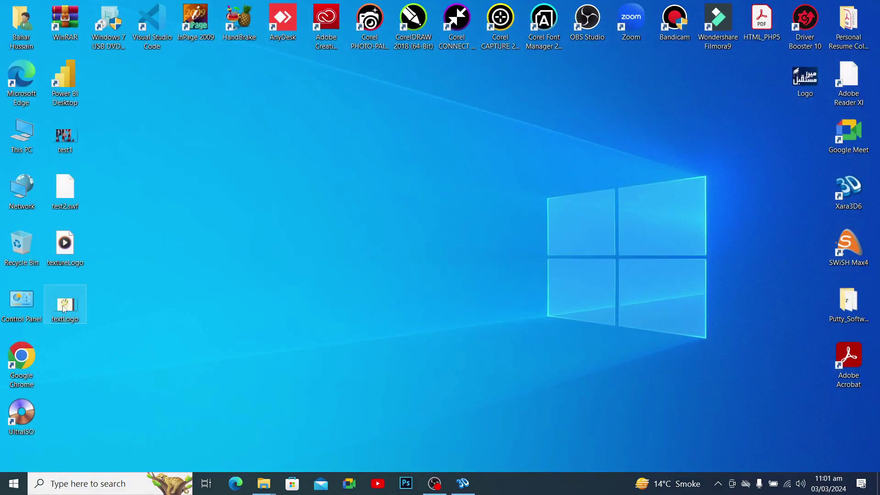
{"action": "double_click", "coordinate": [65, 306]}
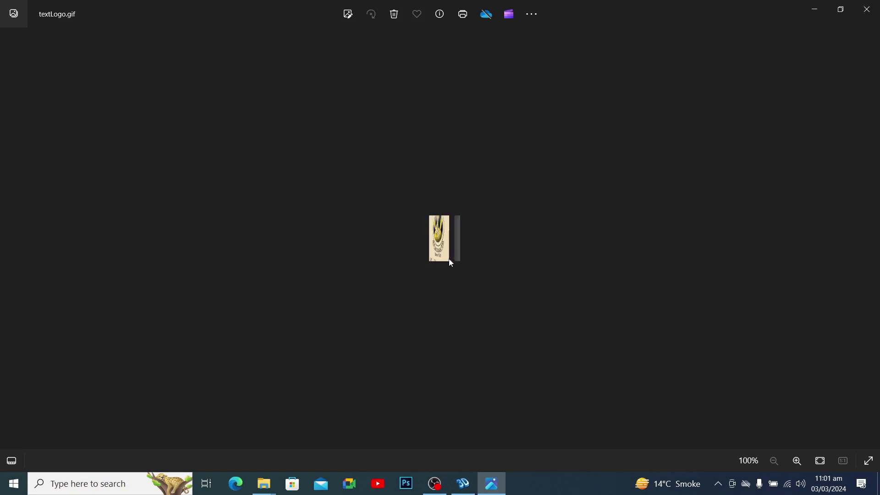
Return to Xara3D6 and export the animation as a GIF named test, sized 200 × 200.
{"action": "left_click", "coordinate": [463, 483]}
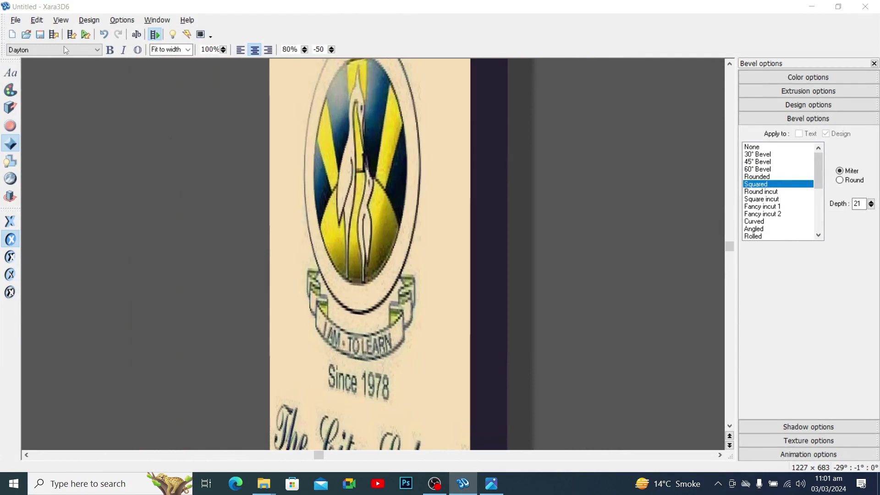
{"action": "left_click", "coordinate": [86, 35]}
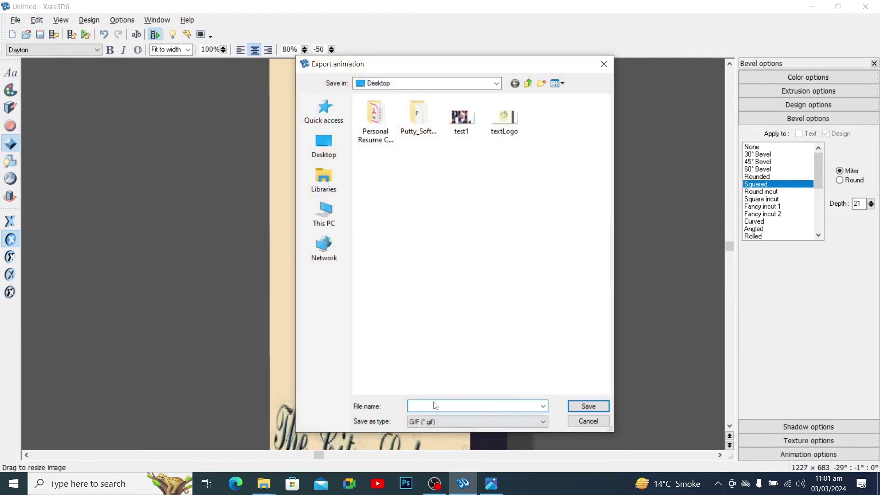
{"action": "type", "text": "test"}
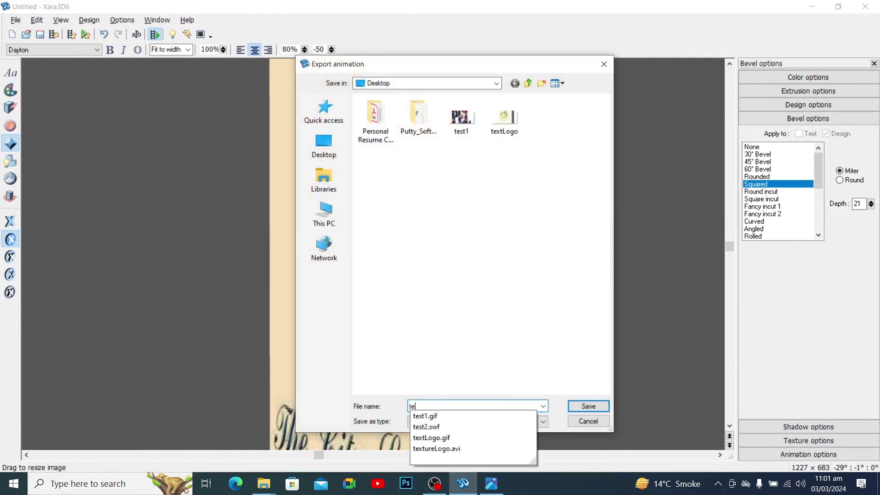
{"action": "left_click", "coordinate": [574, 408]}
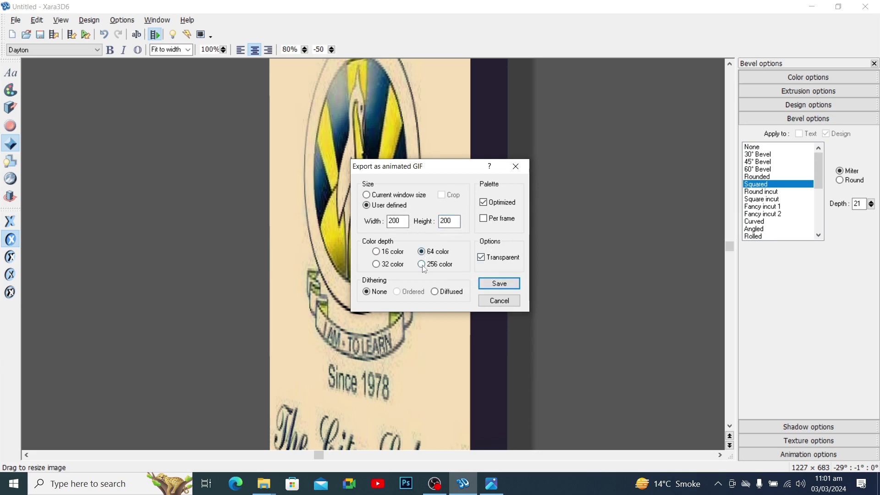
{"action": "left_click", "coordinate": [486, 284]}
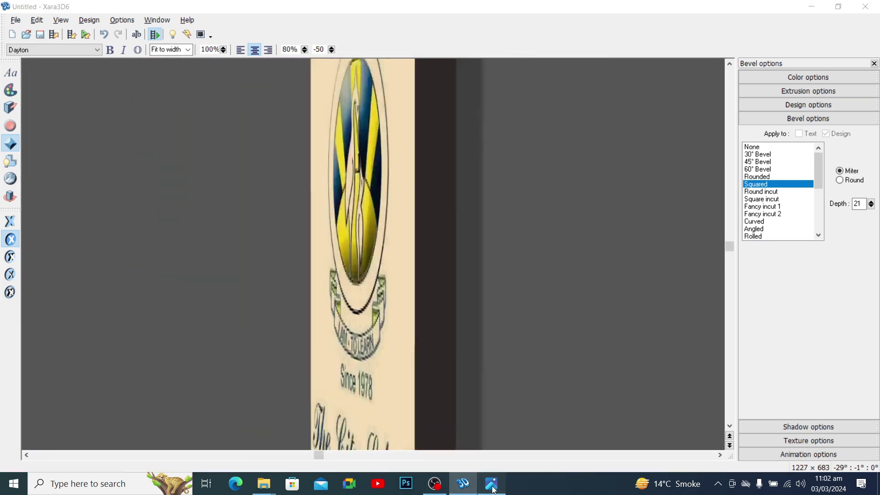
Close the textLogo.gif preview, view the exported test.gif from the desktop, and close the image viewer.
{"action": "left_click", "coordinate": [492, 484]}
{"action": "left_click", "coordinate": [866, 9]}
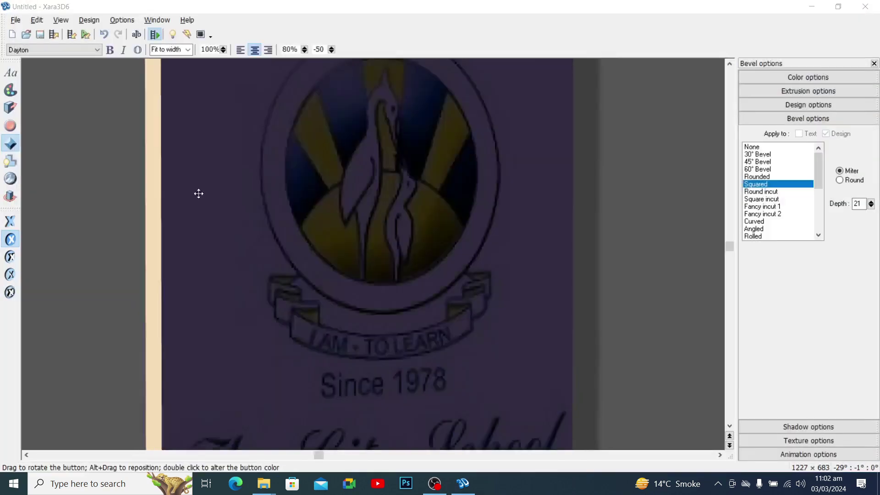
{"action": "left_click", "coordinate": [811, 7]}
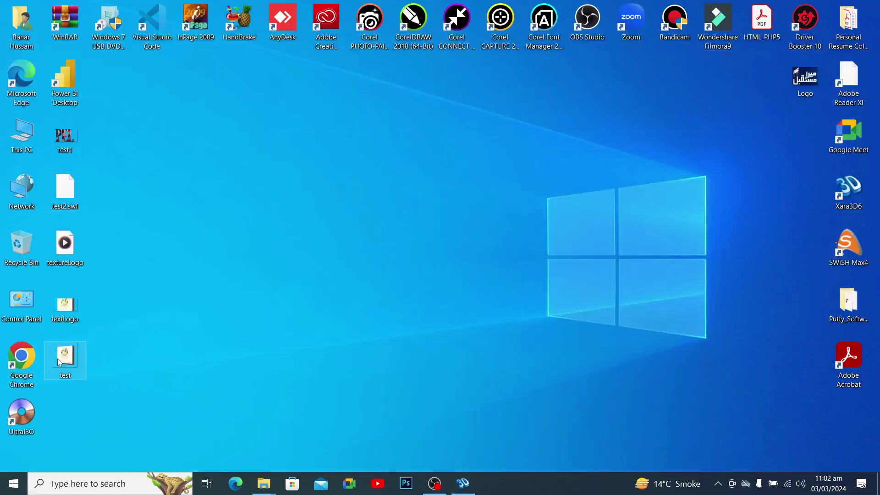
{"action": "double_click", "coordinate": [58, 360]}
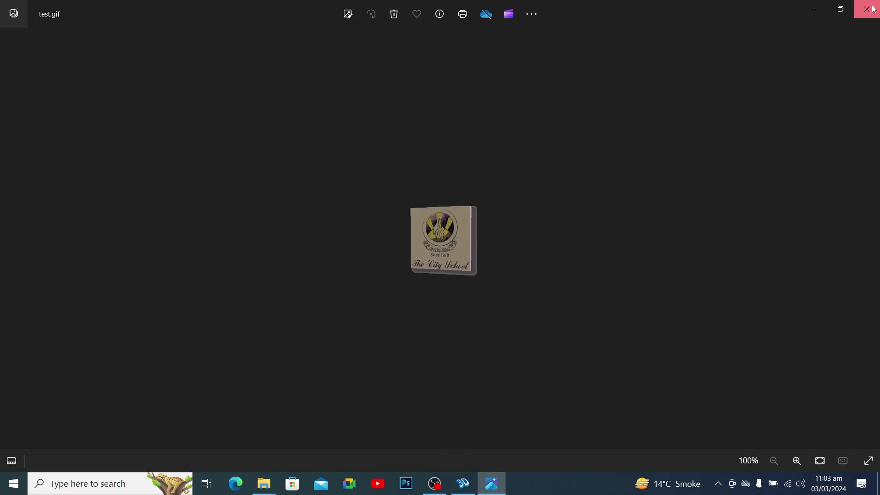
{"action": "key", "text": "alt+F4"}
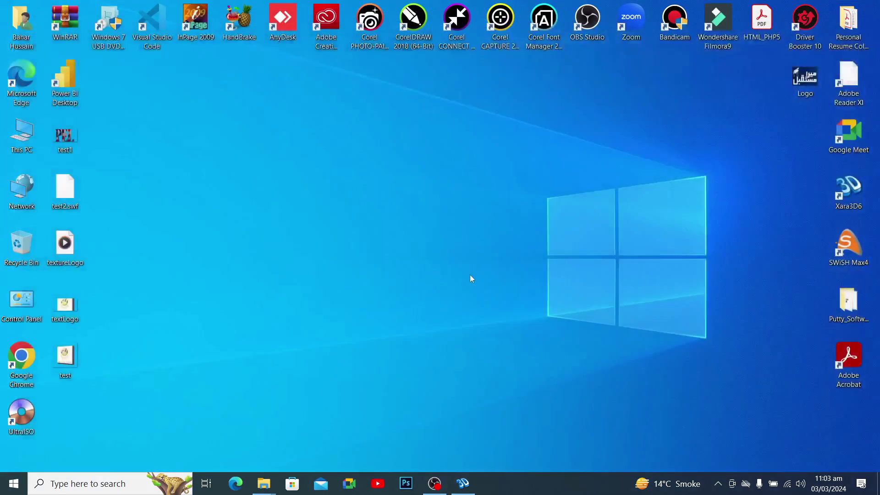
Return to Xara3D6 and preview the Typewriter, Swing1bWave, Rotate2b and Rotate2aWave presets in the Animation picker.
{"action": "left_click", "coordinate": [456, 481]}
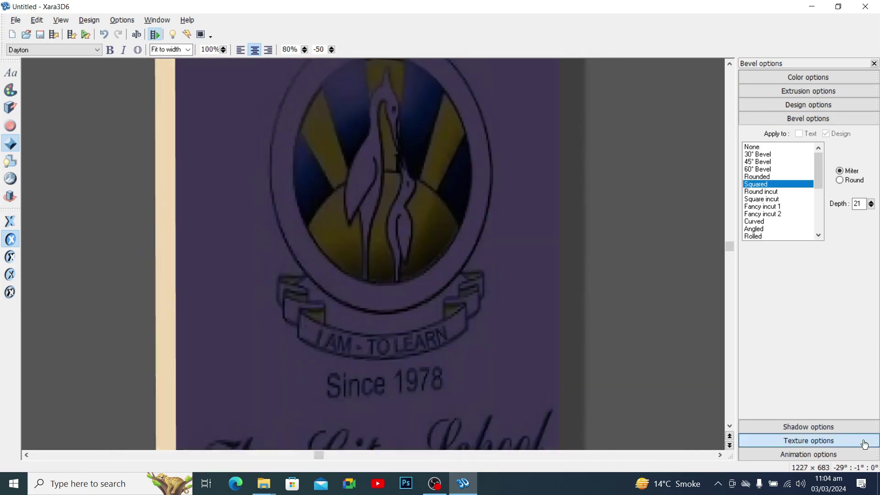
{"action": "left_click", "coordinate": [847, 454]}
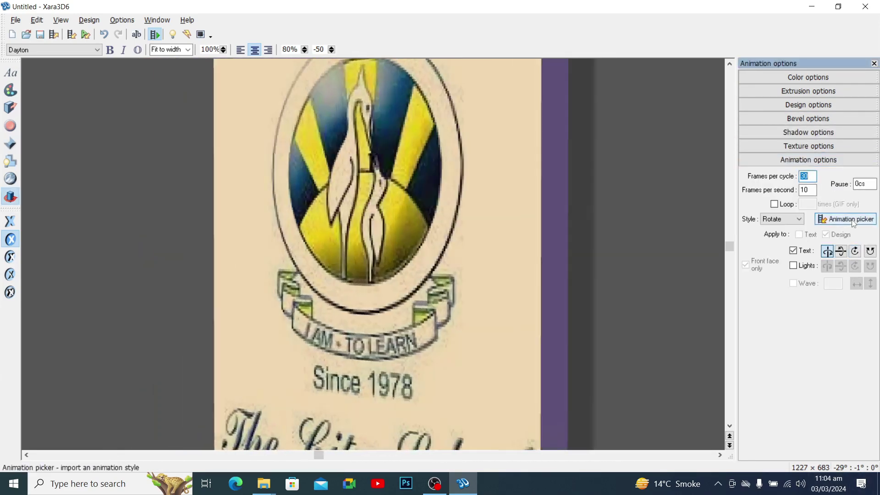
{"action": "left_click", "coordinate": [846, 219]}
{"action": "scroll", "coordinate": [592, 181], "scroll_direction": "down", "scroll_amount": 2}
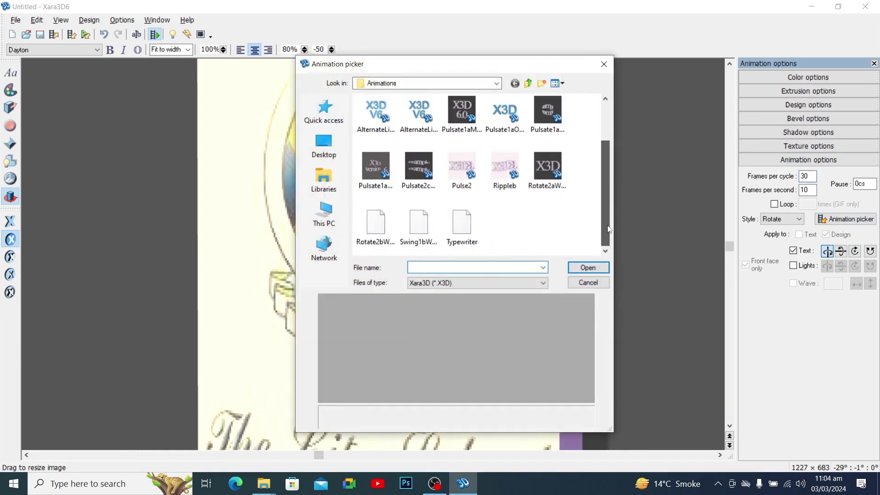
{"action": "left_click", "coordinate": [460, 227]}
{"action": "left_click", "coordinate": [421, 226]}
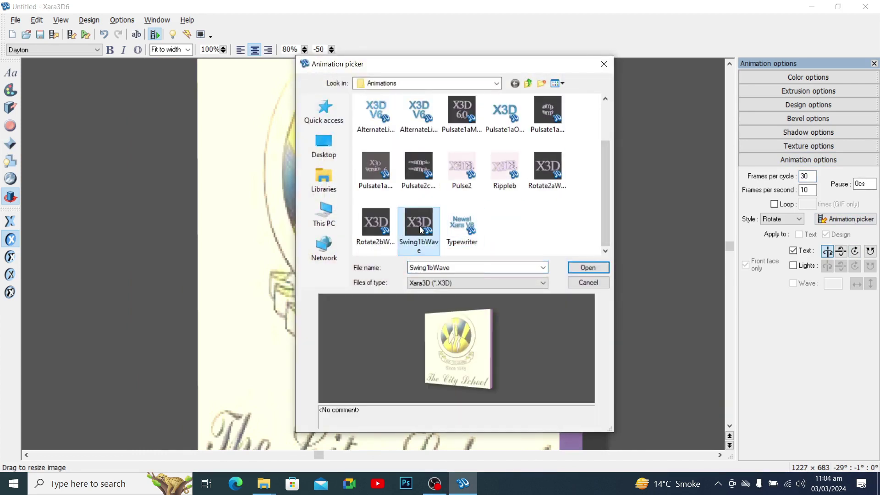
{"action": "left_click", "coordinate": [366, 233]}
{"action": "left_click", "coordinate": [549, 176]}
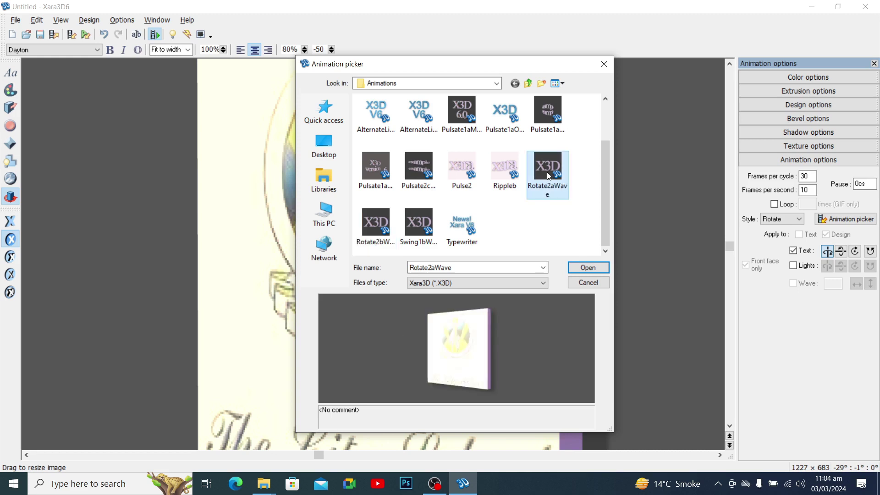
Preview the Rippleb, Pulse2, Pulsate2c and Pulsate1a animation presets, and close the picker without importing one.
{"action": "left_click", "coordinate": [504, 172]}
{"action": "left_click", "coordinate": [455, 180]}
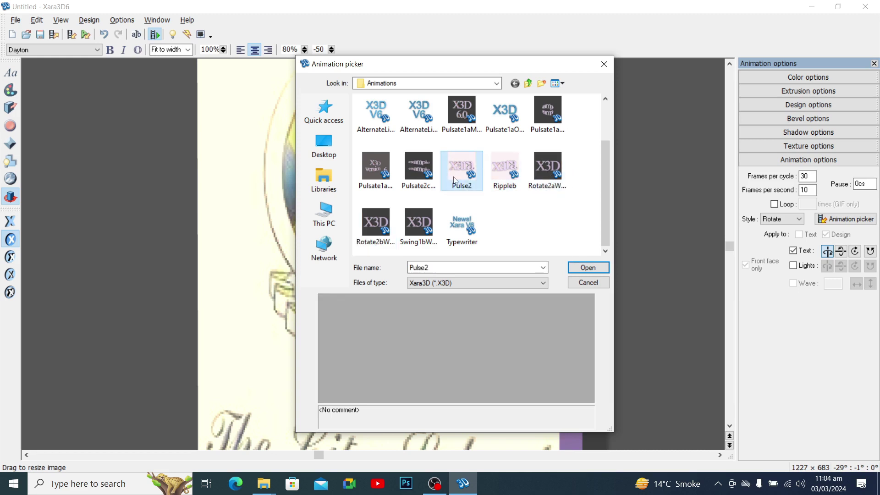
{"action": "left_click", "coordinate": [408, 173]}
{"action": "left_click", "coordinate": [381, 173]}
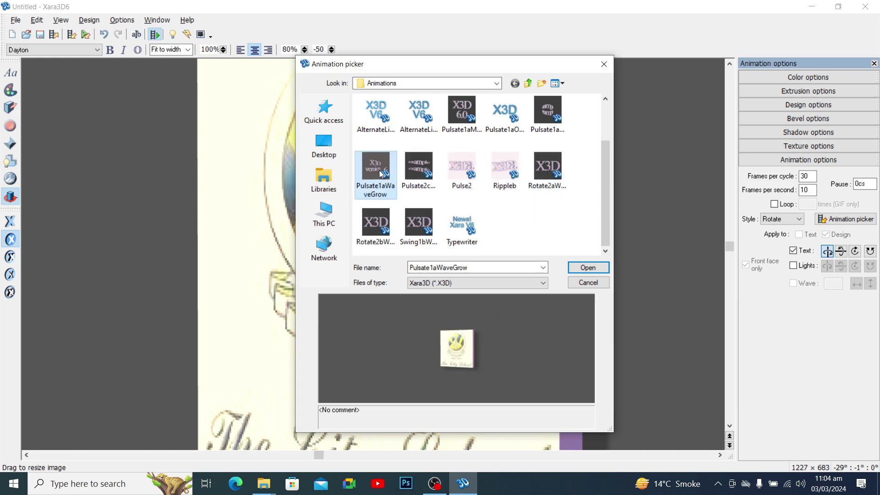
{"action": "left_click", "coordinate": [547, 112]}
{"action": "left_click", "coordinate": [505, 114]}
{"action": "left_click", "coordinate": [461, 114]}
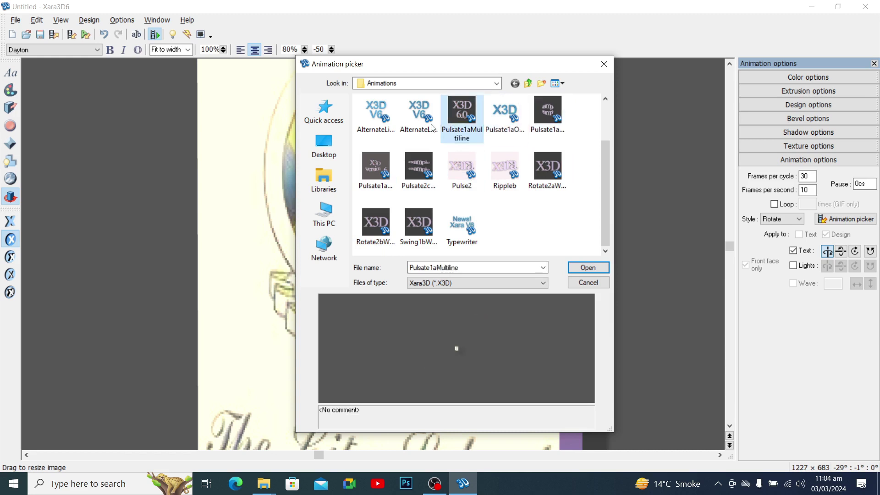
{"action": "left_click", "coordinate": [591, 282]}
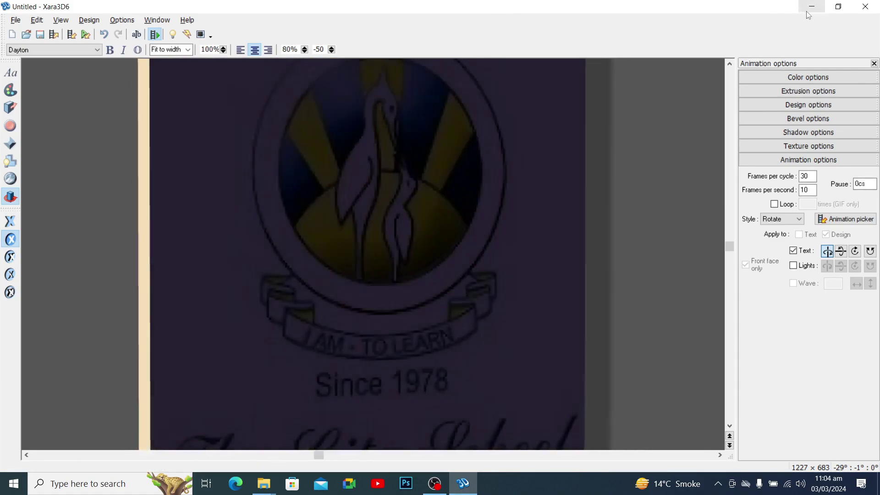
Minimize Xara3D6, open YouTube and search for "learn Computer Academy".
{"action": "left_click", "coordinate": [808, 13]}
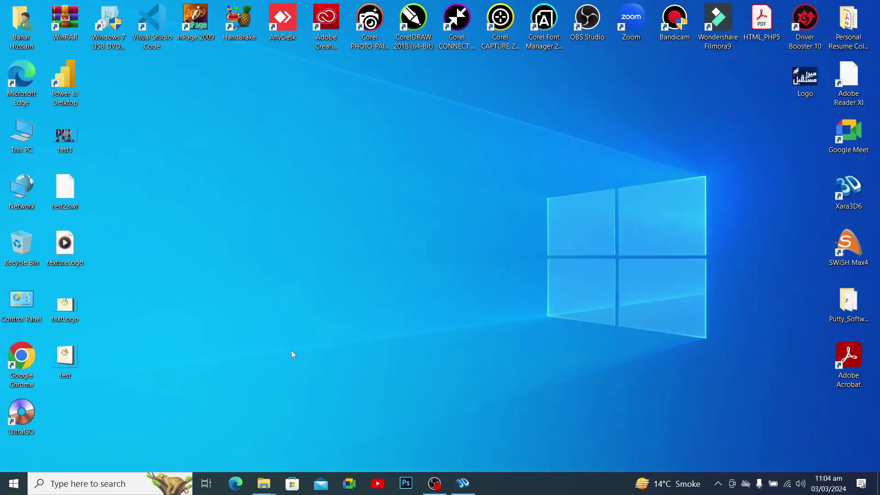
{"action": "left_click", "coordinate": [378, 484]}
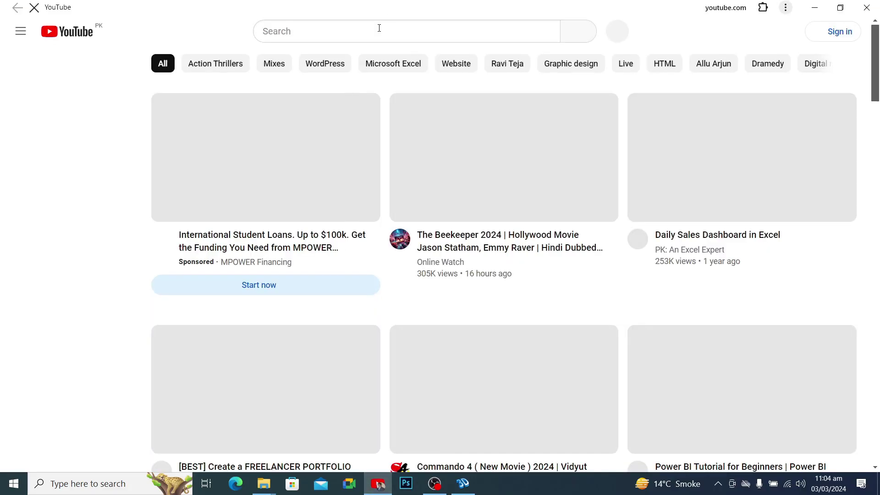
{"action": "left_click", "coordinate": [378, 26]}
{"action": "scroll", "coordinate": [491, 231], "scroll_direction": "down", "scroll_amount": 5}
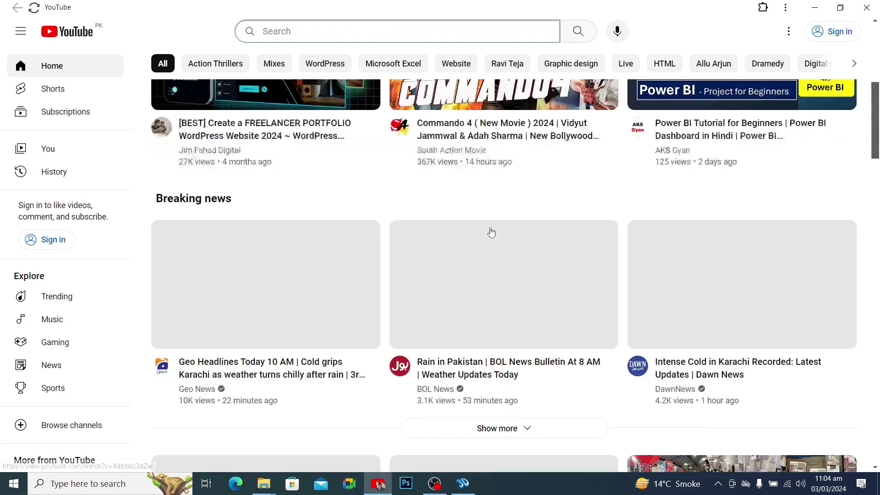
{"action": "scroll", "coordinate": [490, 231], "scroll_direction": "up", "scroll_amount": 5}
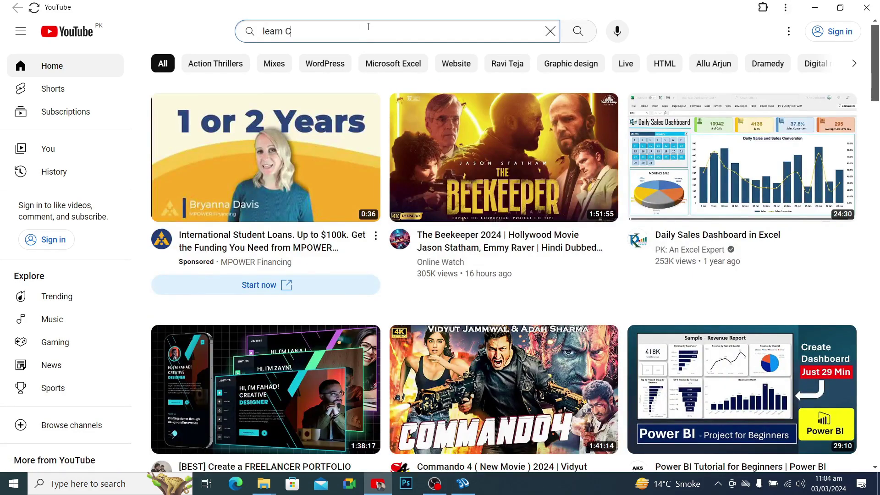
{"action": "type", "text": "omputer"}
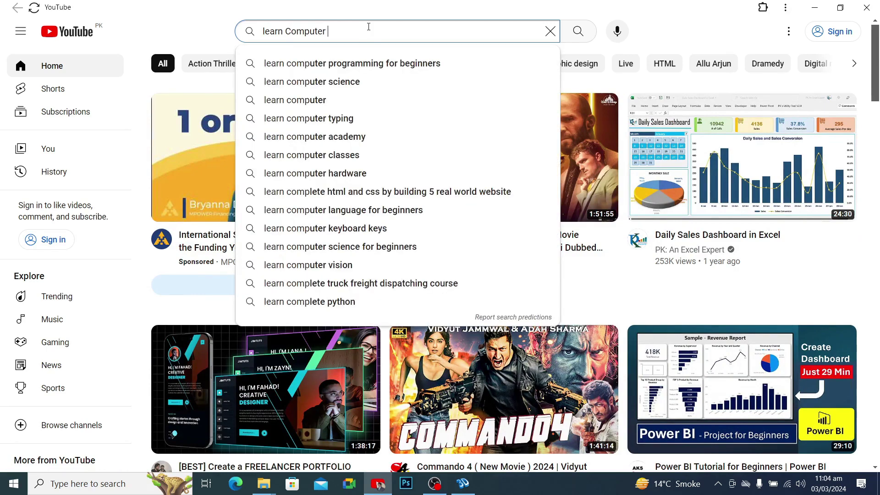
{"action": "type", "text": " Academy"}
{"action": "key", "text": "Return"}
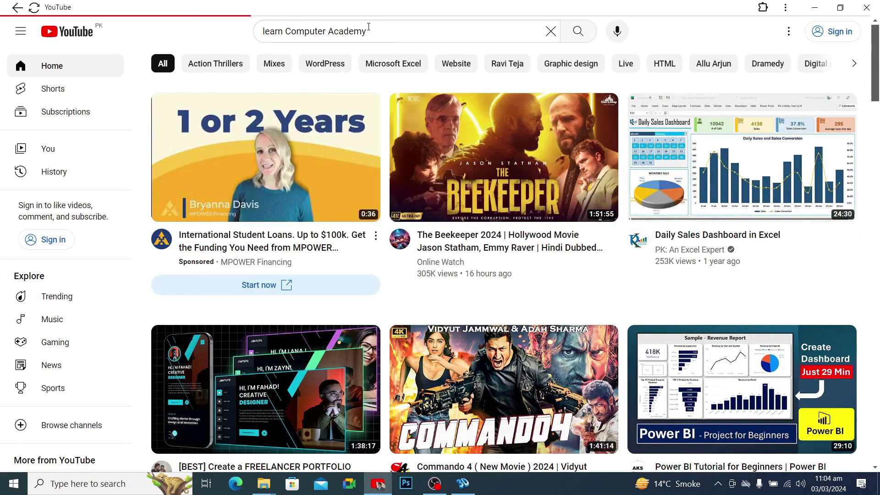
Open the Learn Computer Academy channel from the search results and open its Strings and Light & Dark Mode video.
{"action": "scroll", "coordinate": [485, 316], "scroll_direction": "down", "scroll_amount": 5}
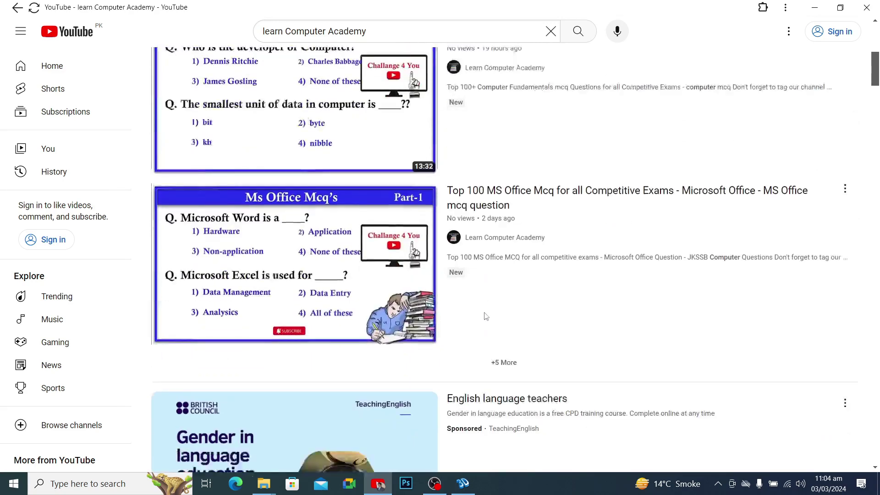
{"action": "scroll", "coordinate": [486, 316], "scroll_direction": "down", "scroll_amount": 5}
{"action": "left_click", "coordinate": [467, 310]}
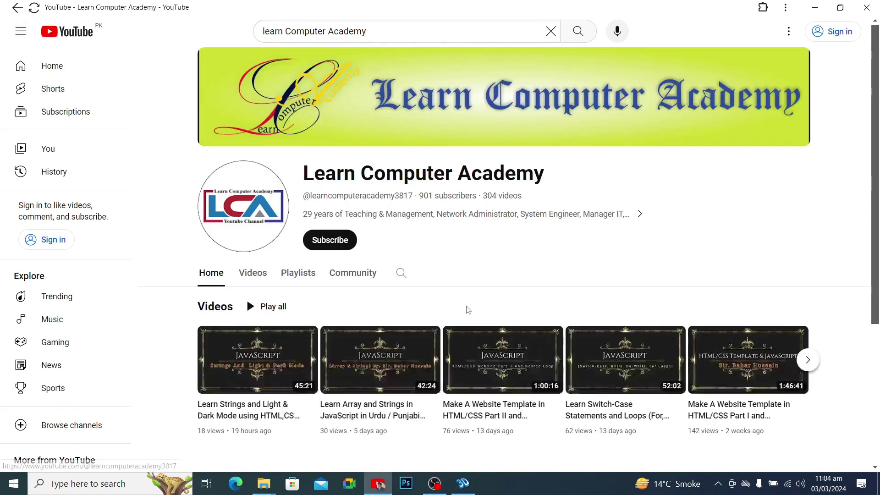
{"action": "left_click", "coordinate": [258, 375]}
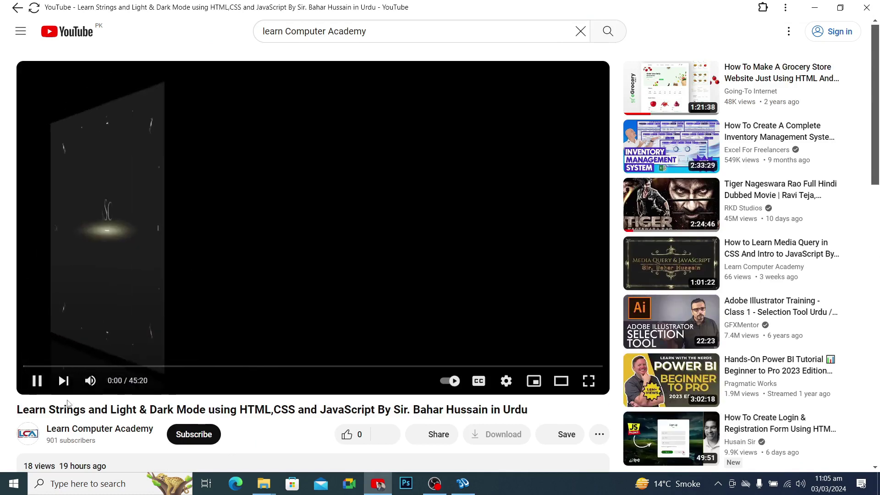
Play the JavaScript video, jump to 23:32, 20:11 and 19:46, pause it and close YouTube.
{"action": "left_click", "coordinate": [37, 381]}
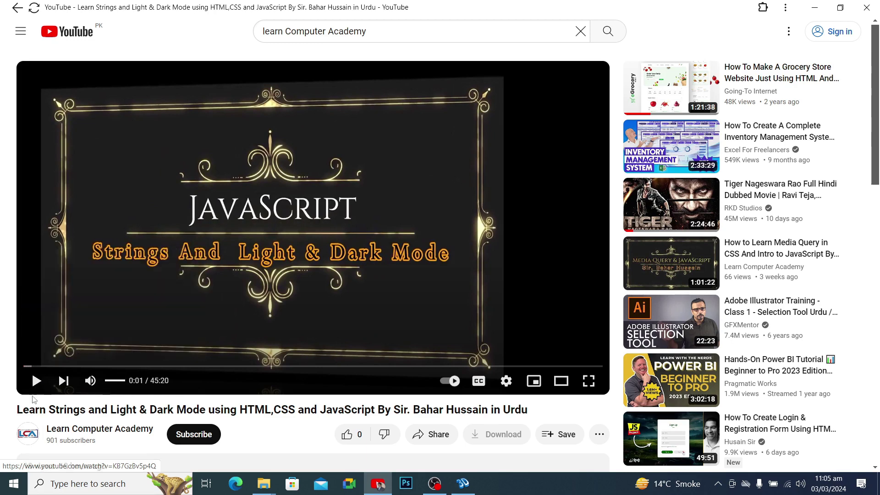
{"action": "left_click", "coordinate": [37, 382]}
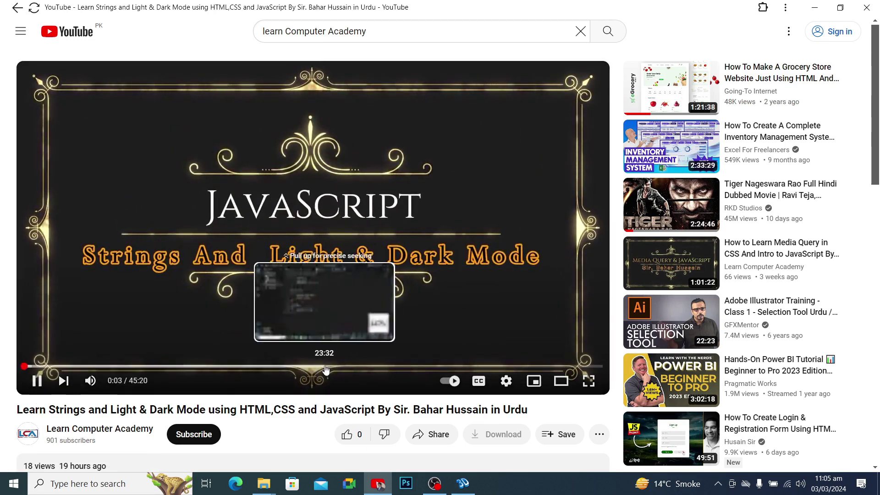
{"action": "left_click", "coordinate": [325, 366]}
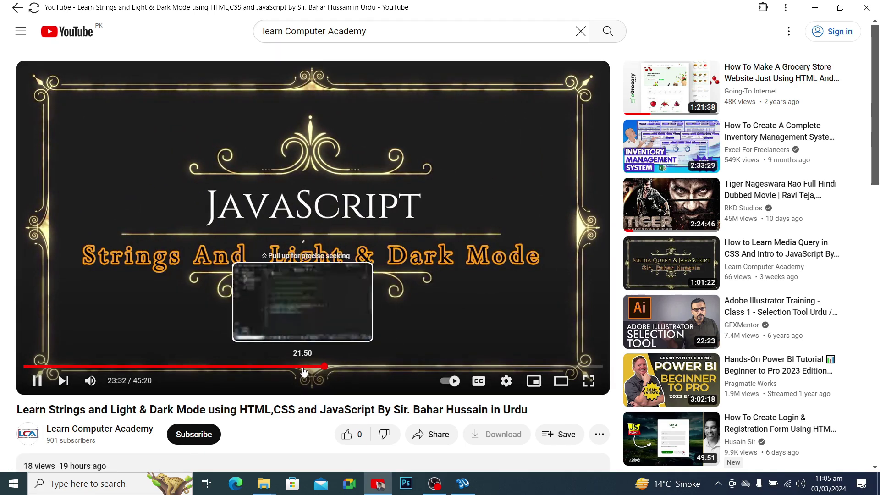
{"action": "left_click", "coordinate": [282, 368]}
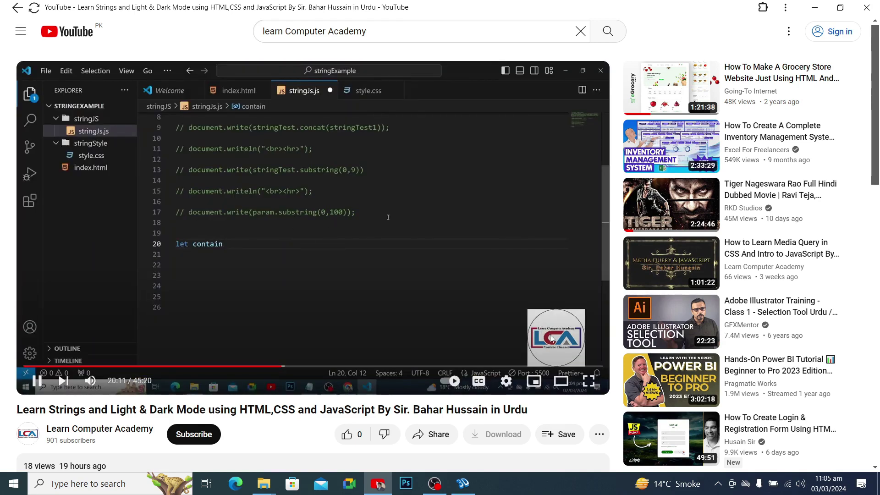
{"action": "left_click", "coordinate": [274, 367]}
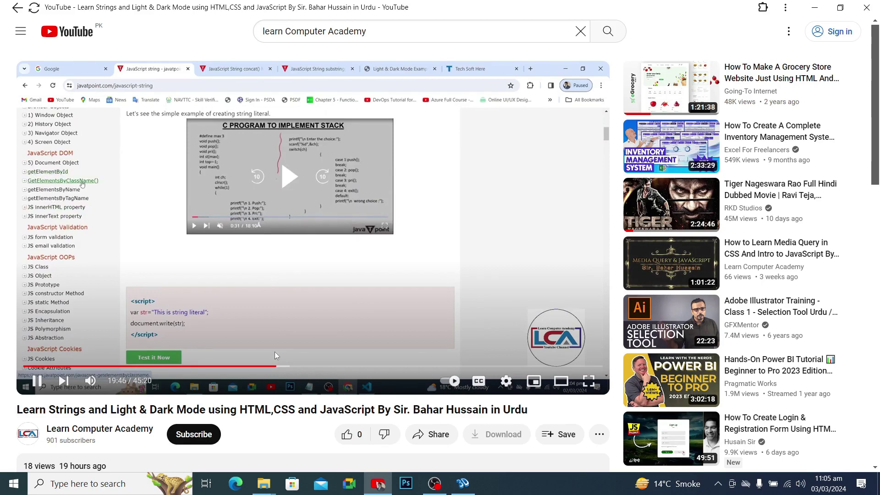
{"action": "left_click", "coordinate": [37, 381]}
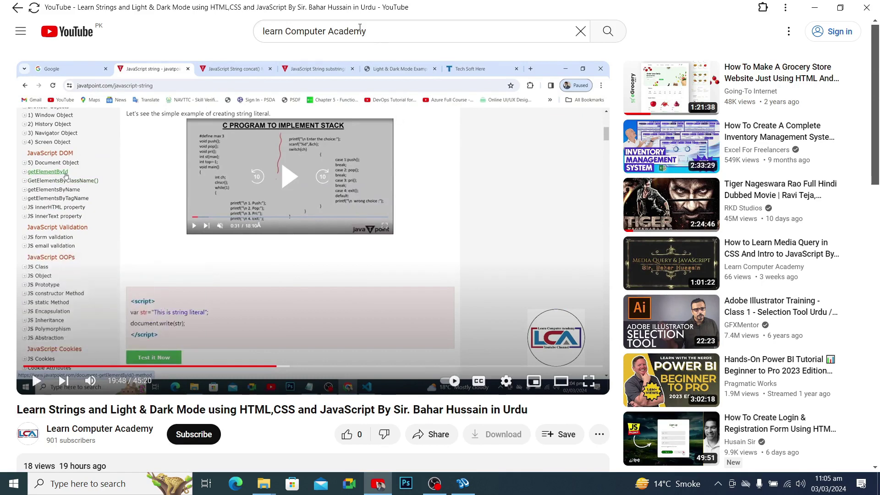
{"action": "left_click", "coordinate": [863, 6]}
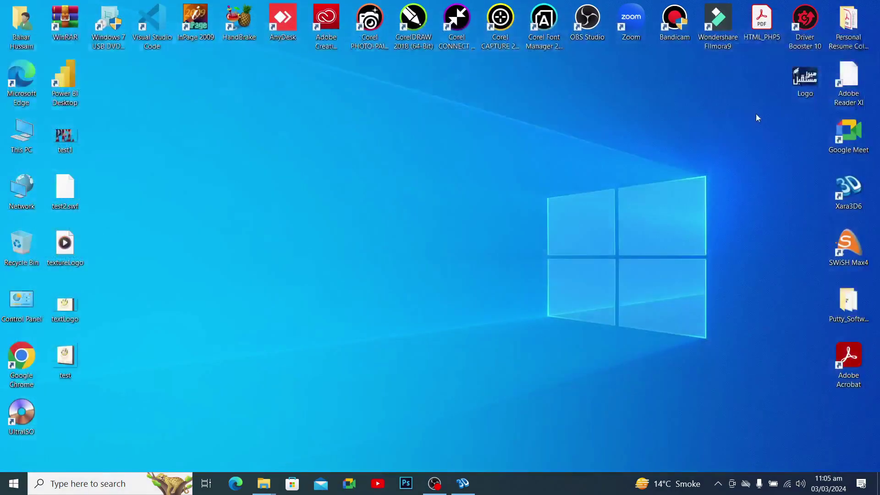
Permanently delete the exported files test1, test2.swf, textureLogo, textLogo and test from the desktop, refreshing the desktop before and after.
{"action": "right_click", "coordinate": [416, 157]}
{"action": "left_click", "coordinate": [439, 191]}
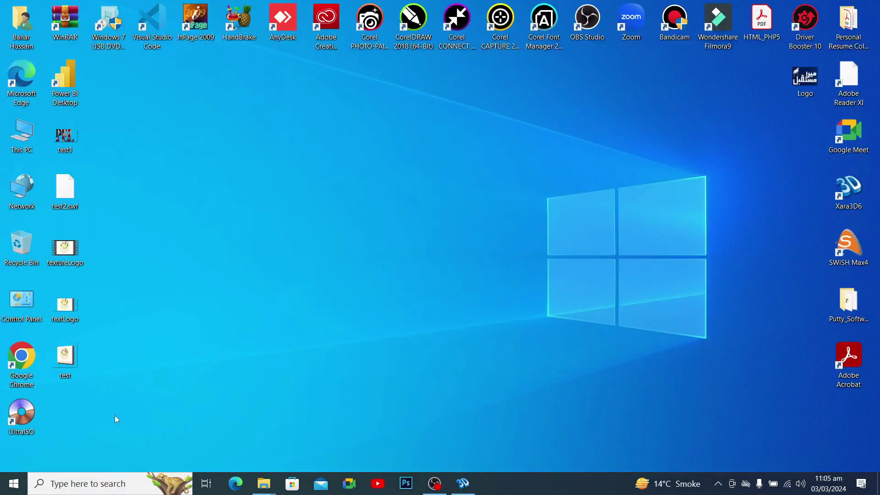
{"action": "left_click_drag", "start_coordinate": [92, 353], "coordinate": [44, 129]}
{"action": "key", "text": "shift+Delete"}
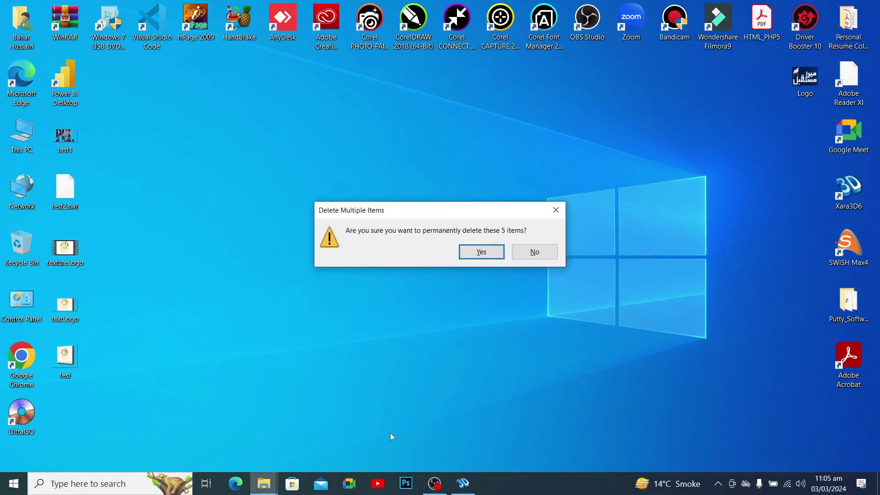
{"action": "left_click", "coordinate": [468, 252]}
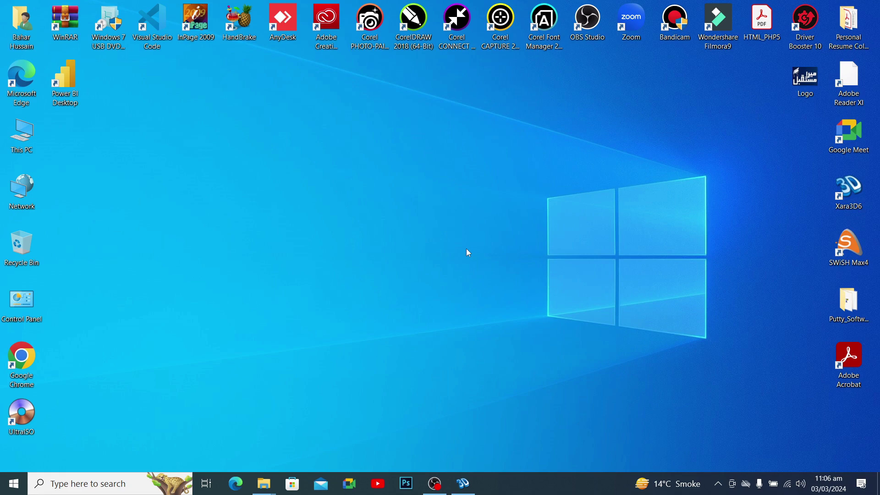
{"action": "right_click", "coordinate": [502, 244]}
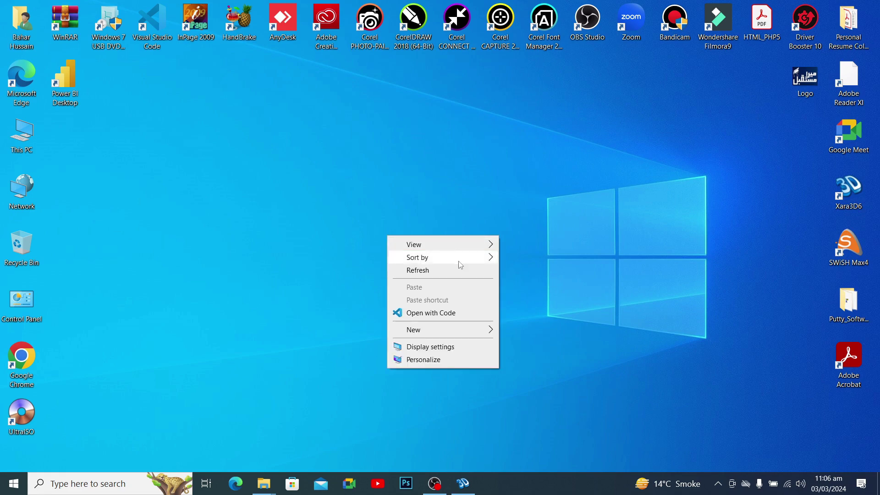
{"action": "left_click", "coordinate": [464, 274]}
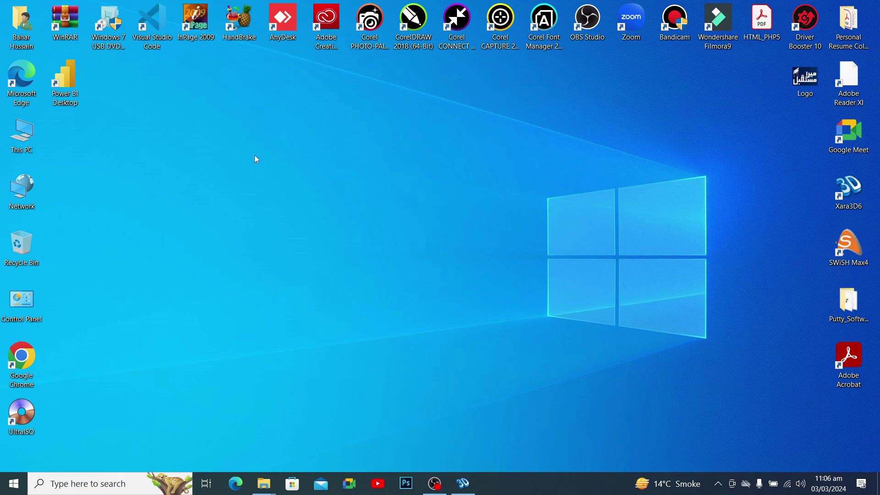
{"action": "double_click", "coordinate": [21, 362]}
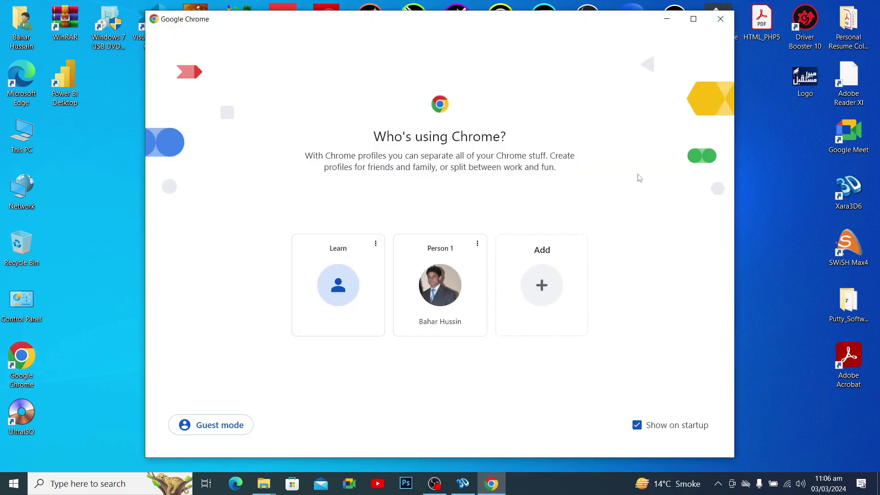
{"action": "left_click", "coordinate": [465, 288]}
{"action": "left_click", "coordinate": [305, 38]}
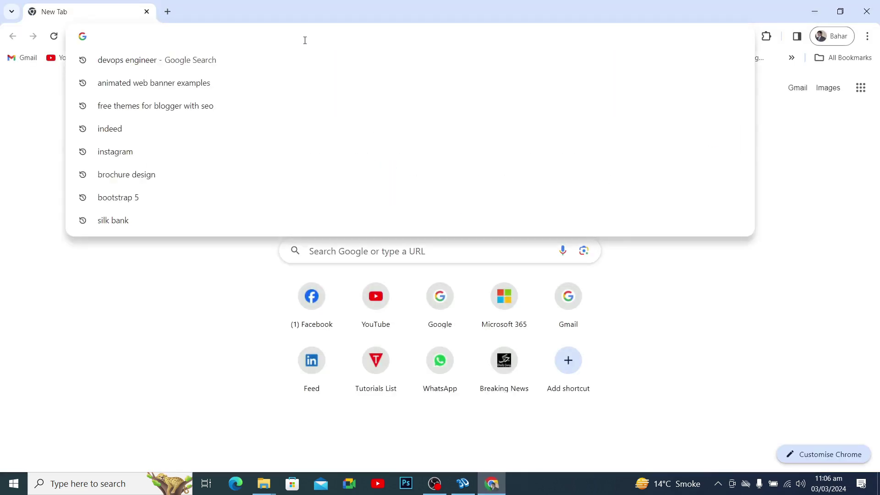
{"action": "type", "text": "www.pngwing.com"}
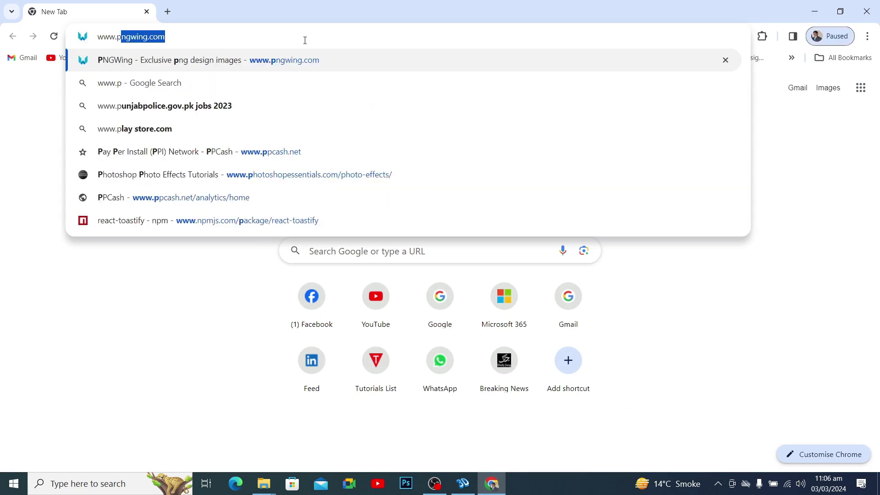
{"action": "key", "text": "Return"}
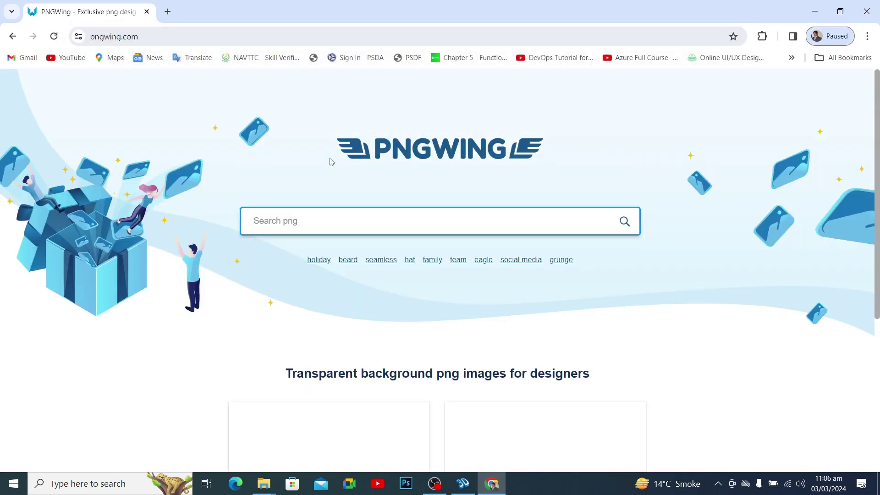
Search PNGWing for "furniture".
{"action": "left_click", "coordinate": [328, 216]}
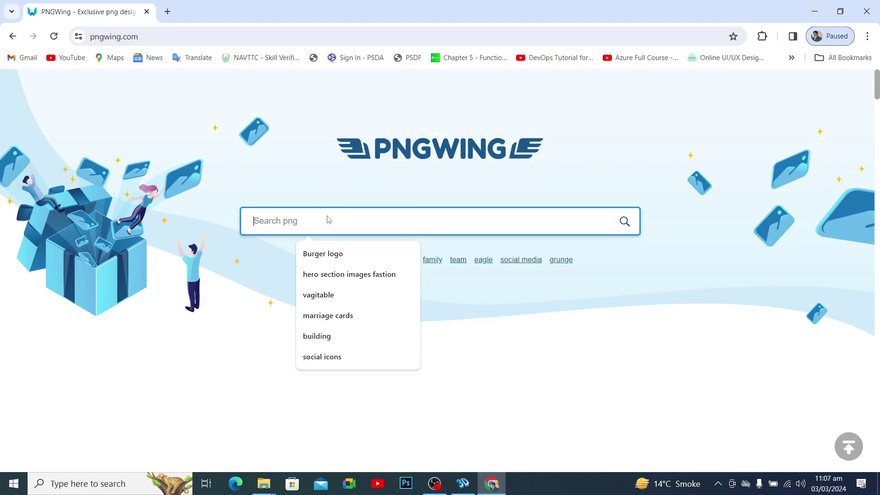
{"action": "type", "text": "furnu"}
{"action": "key", "text": "BackSpace"}
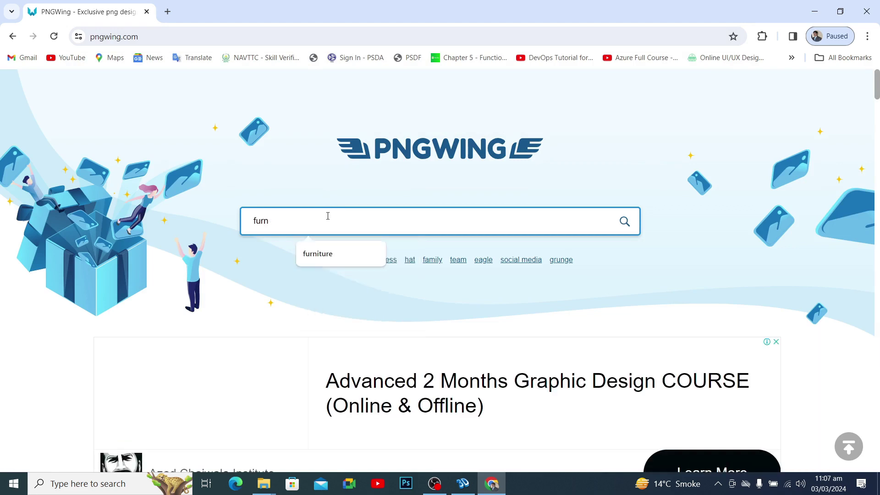
{"action": "type", "text": "iture"}
{"action": "left_click", "coordinate": [337, 254]}
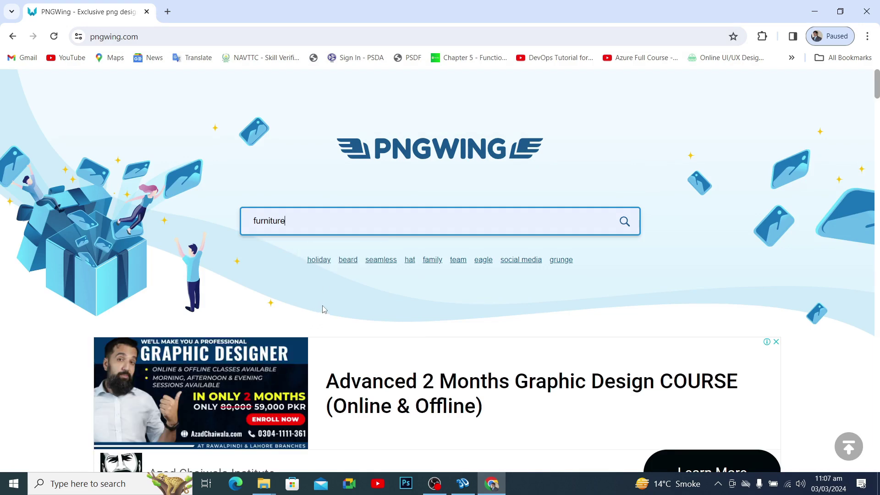
{"action": "scroll", "coordinate": [374, 284], "scroll_direction": "down", "scroll_amount": 5}
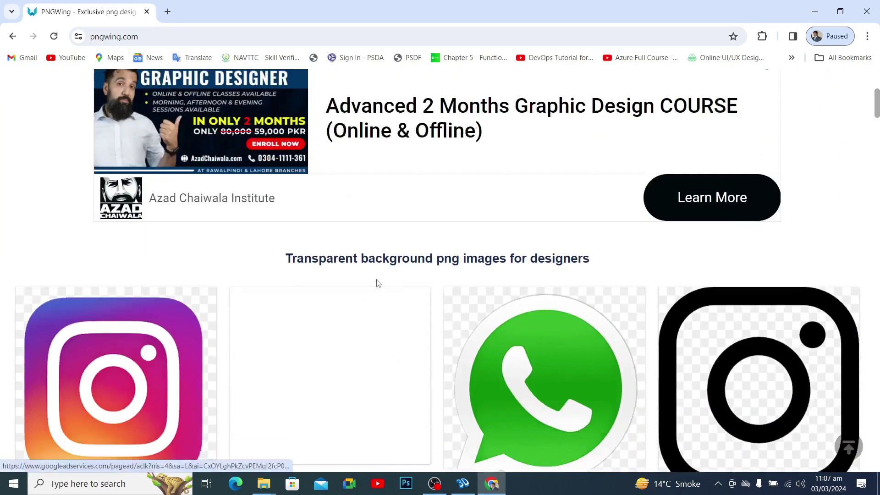
{"action": "scroll", "coordinate": [375, 284], "scroll_direction": "up", "scroll_amount": 5}
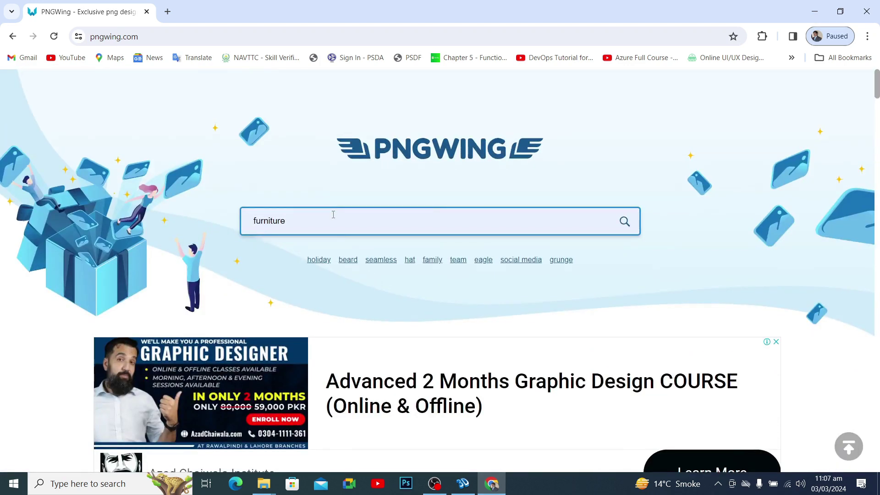
{"action": "key", "text": "Return"}
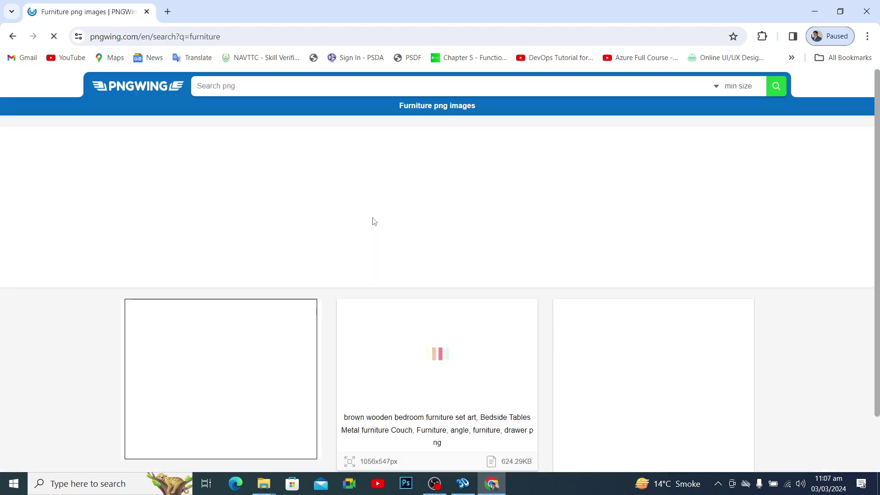
Browse the furniture results and open the Bedroom Furniture Mattress Headboard image of the beige bed with bedside lamps.
{"action": "scroll", "coordinate": [398, 226], "scroll_direction": "down", "scroll_amount": 5}
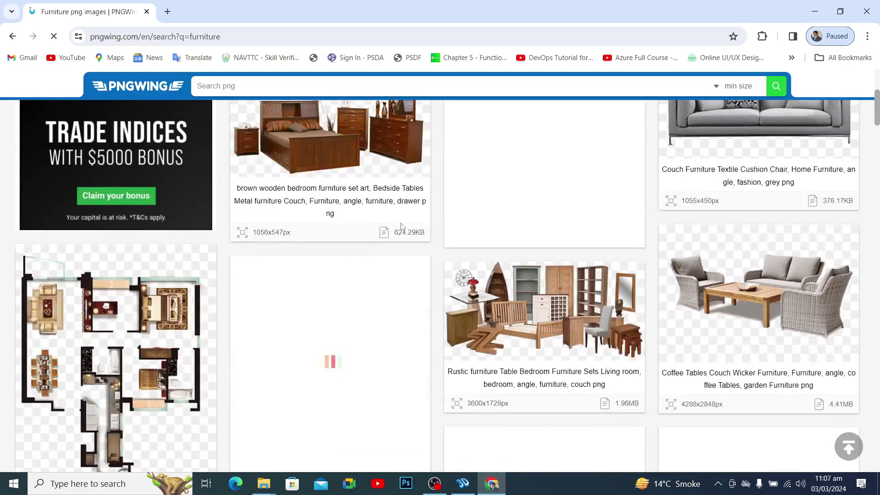
{"action": "scroll", "coordinate": [400, 225], "scroll_direction": "down", "scroll_amount": 7}
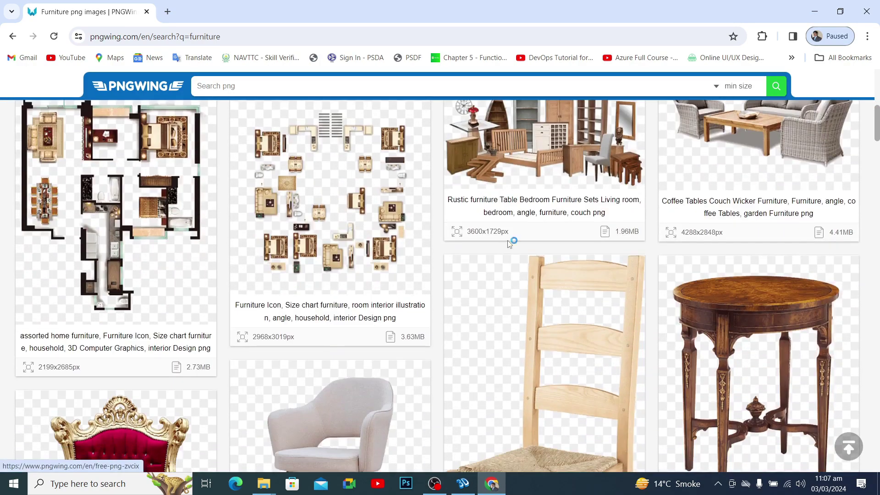
{"action": "scroll", "coordinate": [518, 253], "scroll_direction": "down", "scroll_amount": 3}
{"action": "scroll", "coordinate": [526, 261], "scroll_direction": "down", "scroll_amount": 4}
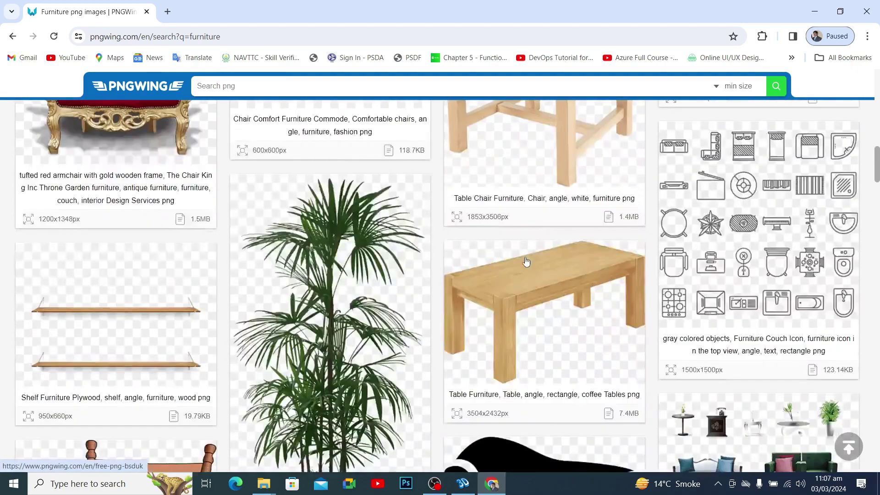
{"action": "scroll", "coordinate": [526, 261], "scroll_direction": "down", "scroll_amount": 4}
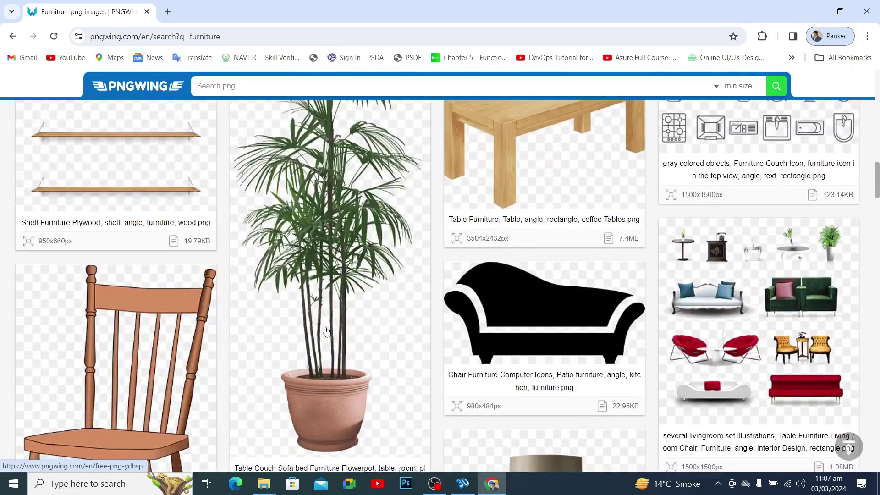
{"action": "scroll", "coordinate": [480, 327], "scroll_direction": "down", "scroll_amount": 4}
{"action": "scroll", "coordinate": [513, 326], "scroll_direction": "down", "scroll_amount": 4}
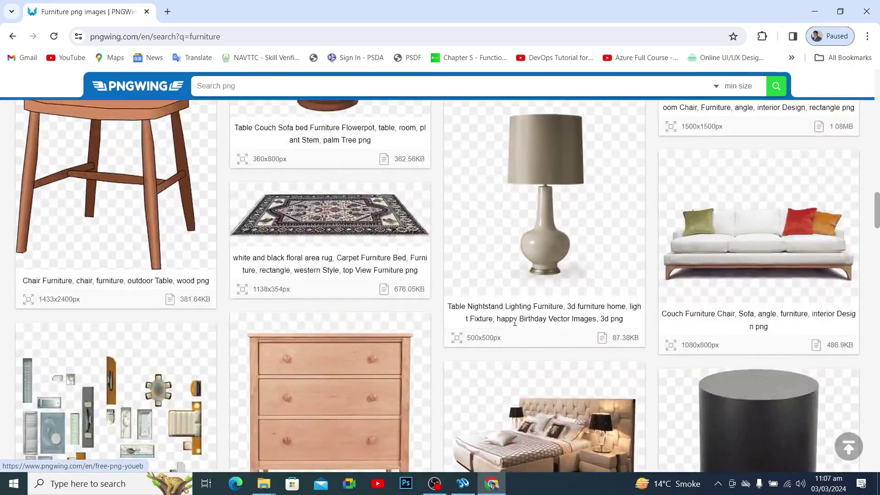
{"action": "scroll", "coordinate": [515, 326], "scroll_direction": "down", "scroll_amount": 2}
{"action": "scroll", "coordinate": [514, 326], "scroll_direction": "down", "scroll_amount": 2}
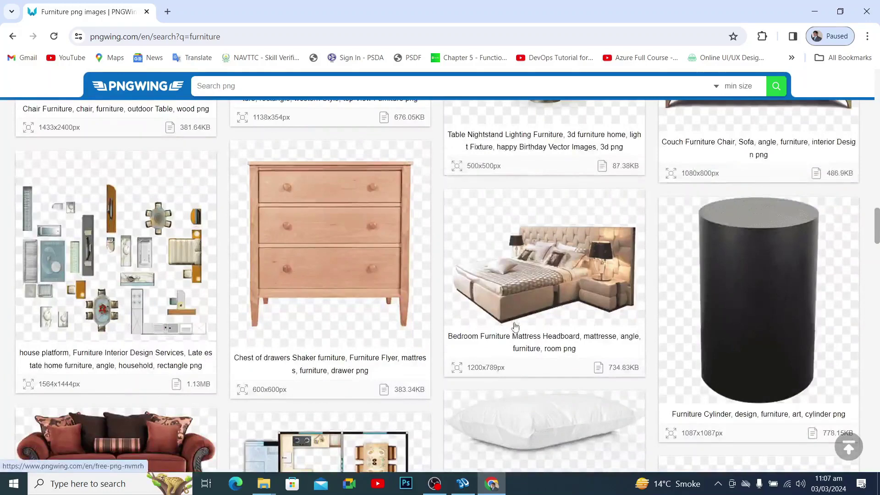
{"action": "left_click", "coordinate": [549, 291]}
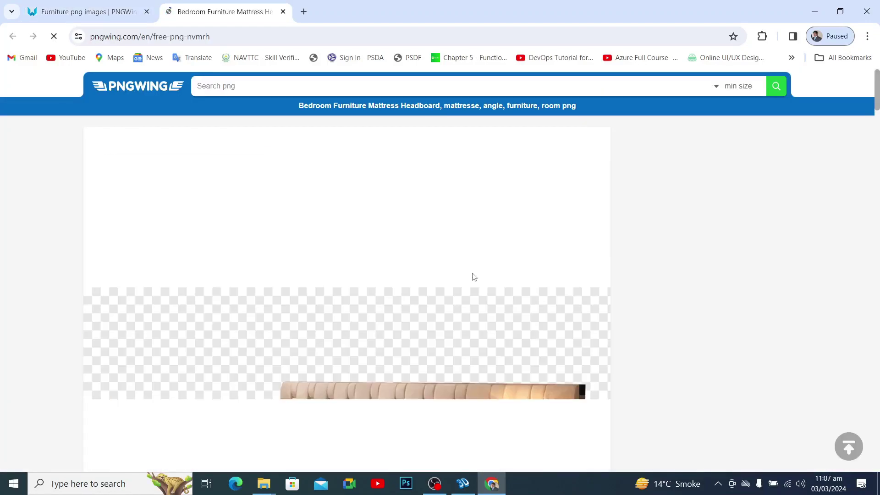
View the bedroom furniture image and its PNG info, open its download page and dismiss the advertisement.
{"action": "scroll", "coordinate": [479, 264], "scroll_direction": "down", "scroll_amount": 6}
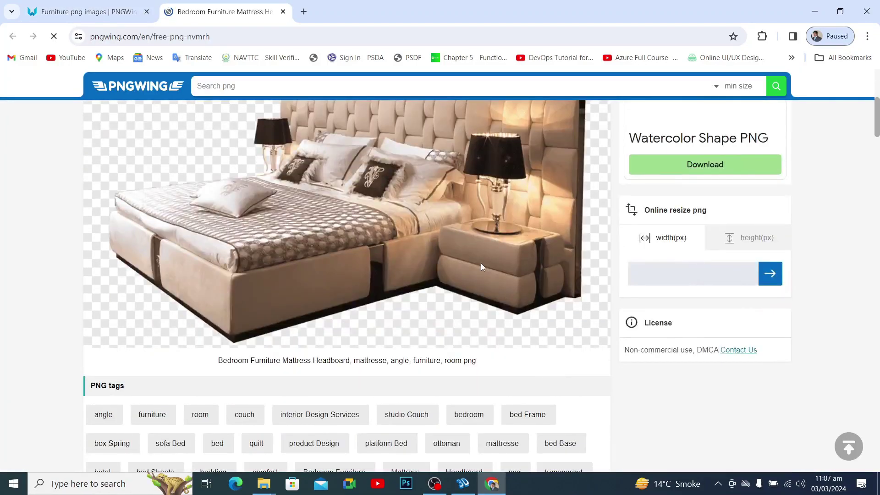
{"action": "scroll", "coordinate": [482, 264], "scroll_direction": "up", "scroll_amount": 2}
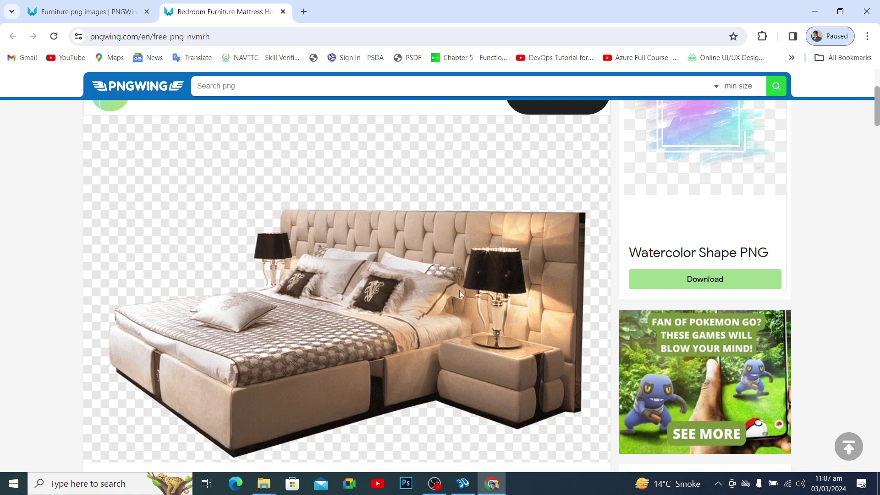
{"action": "scroll", "coordinate": [447, 289], "scroll_direction": "down", "scroll_amount": 3}
{"action": "scroll", "coordinate": [448, 291], "scroll_direction": "down", "scroll_amount": 7}
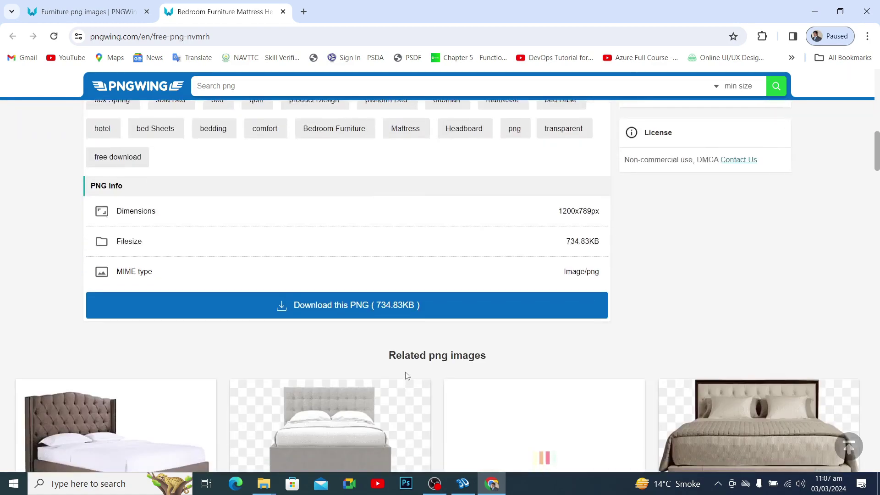
{"action": "scroll", "coordinate": [363, 307], "scroll_direction": "down", "scroll_amount": 6}
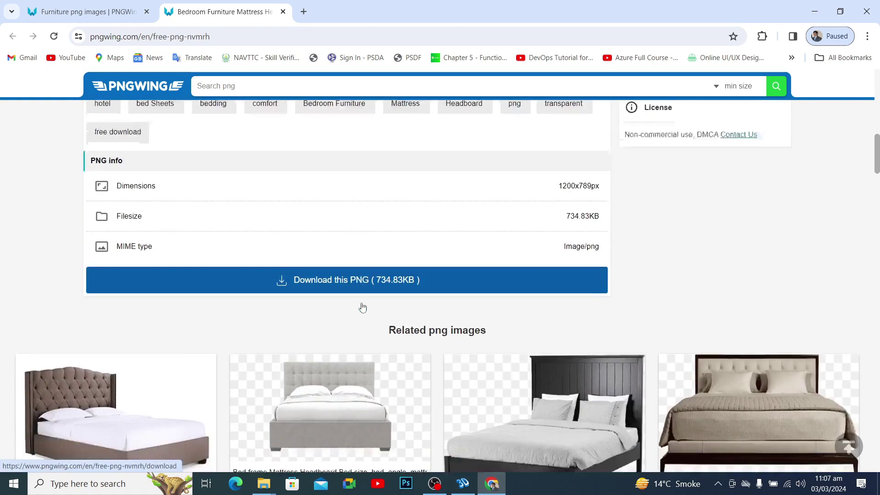
{"action": "scroll", "coordinate": [362, 306], "scroll_direction": "up", "scroll_amount": 6}
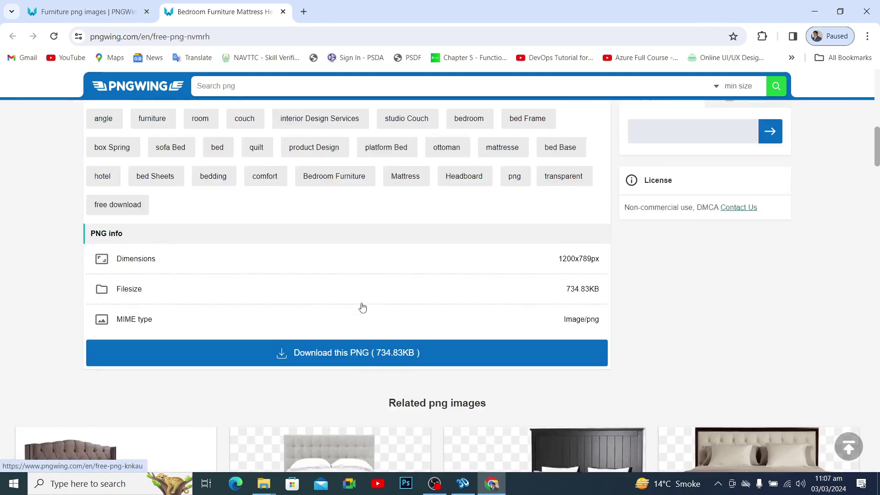
{"action": "left_click", "coordinate": [363, 360]}
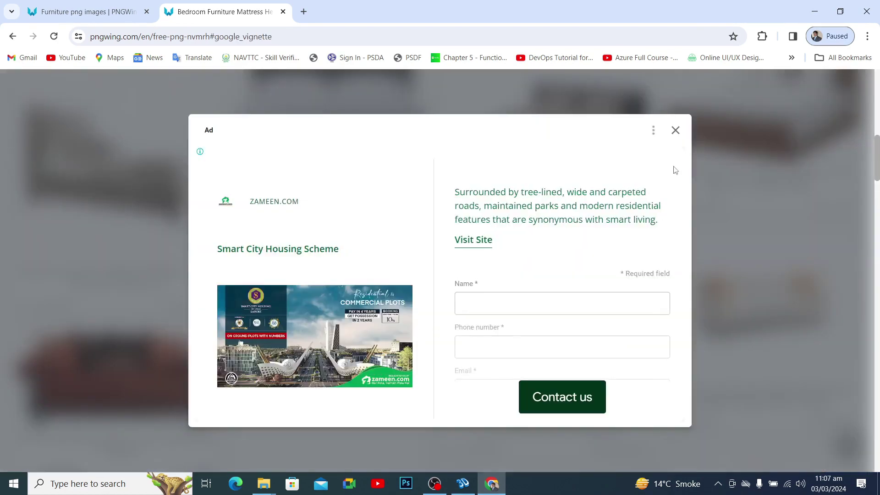
{"action": "left_click", "coordinate": [675, 131]}
Complete the character-order check in the requested sequence to download the bedroom furniture PNG.
{"action": "scroll", "coordinate": [474, 294], "scroll_direction": "down", "scroll_amount": 7}
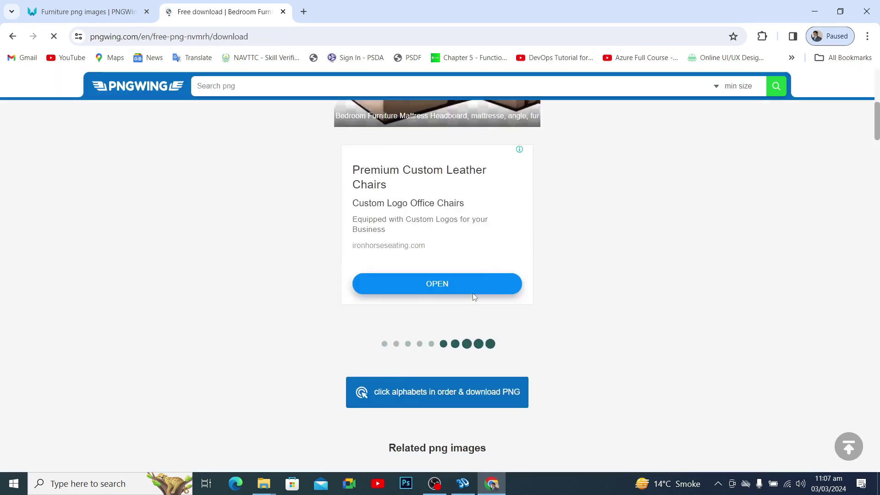
{"action": "left_click", "coordinate": [432, 393]}
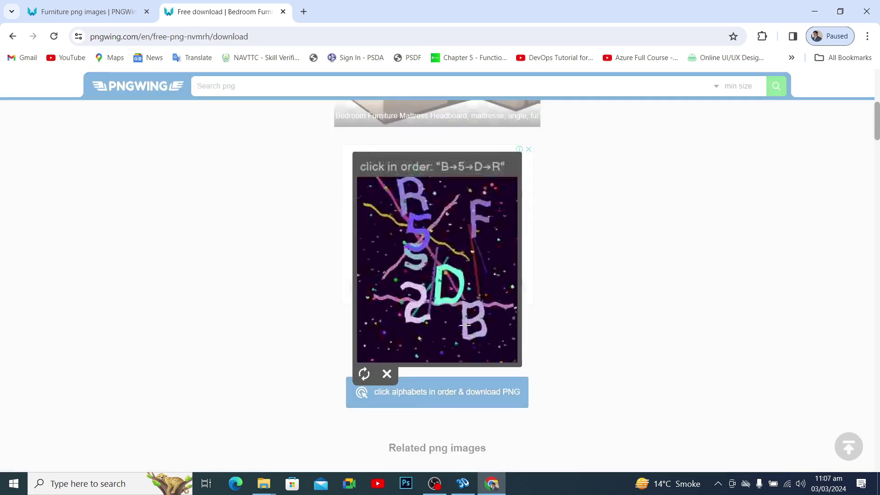
{"action": "left_click", "coordinate": [465, 324]}
{"action": "left_click", "coordinate": [425, 235]}
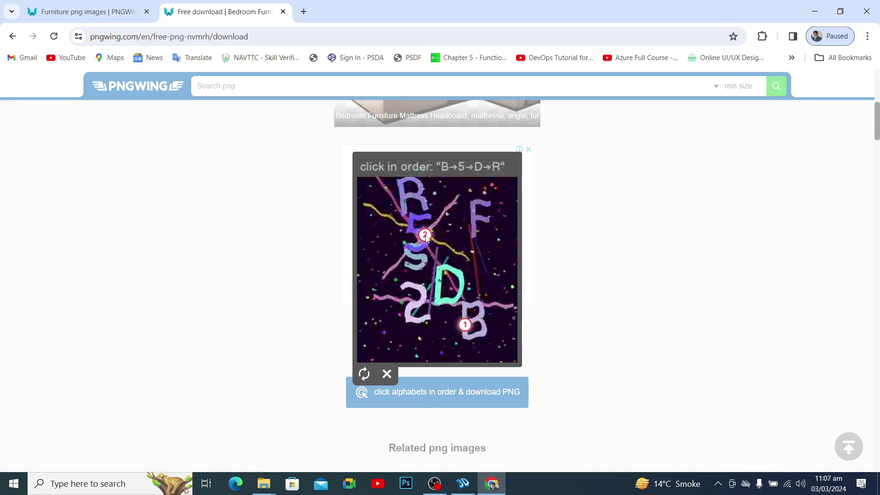
{"action": "left_click", "coordinate": [438, 279]}
{"action": "left_click", "coordinate": [420, 194]}
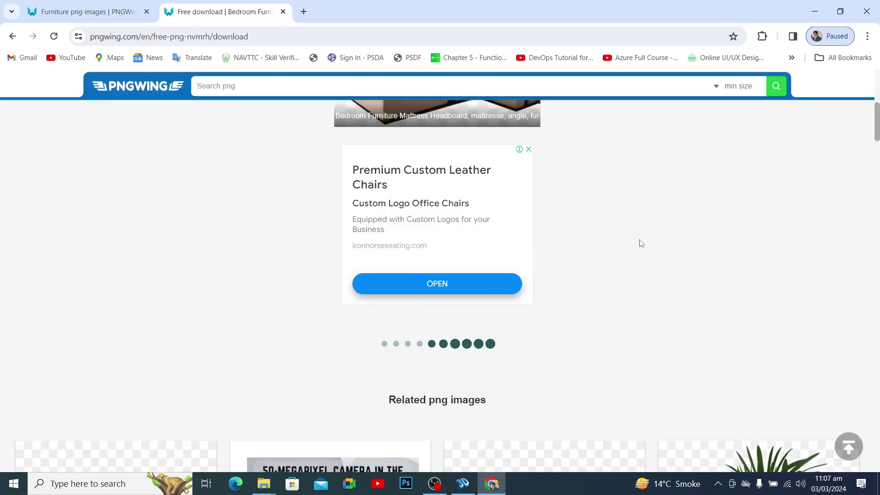
Return to the furniture results, browse them and open the Coffee Tables Couch Wicker Furniture image to view it.
{"action": "left_click", "coordinate": [145, 10]}
{"action": "scroll", "coordinate": [322, 286], "scroll_direction": "up", "scroll_amount": 7}
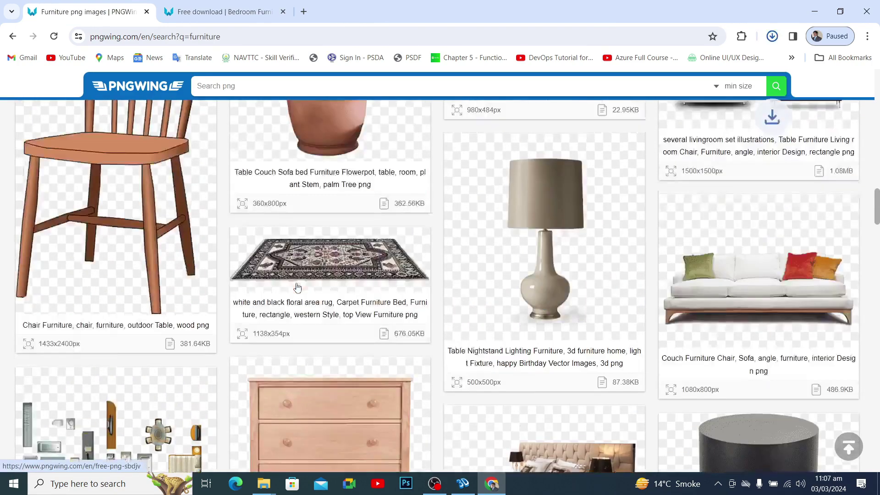
{"action": "scroll", "coordinate": [322, 285], "scroll_direction": "down", "scroll_amount": 8}
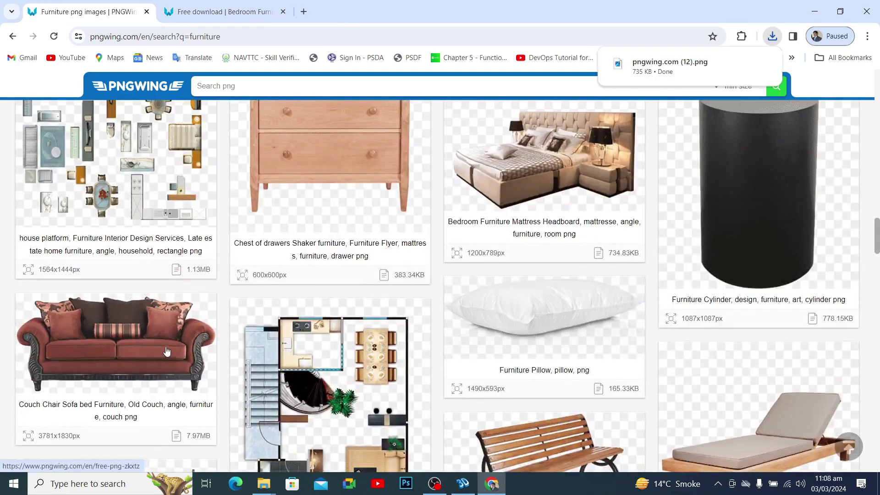
{"action": "scroll", "coordinate": [380, 346], "scroll_direction": "down", "scroll_amount": 4}
{"action": "scroll", "coordinate": [545, 325], "scroll_direction": "down", "scroll_amount": 3}
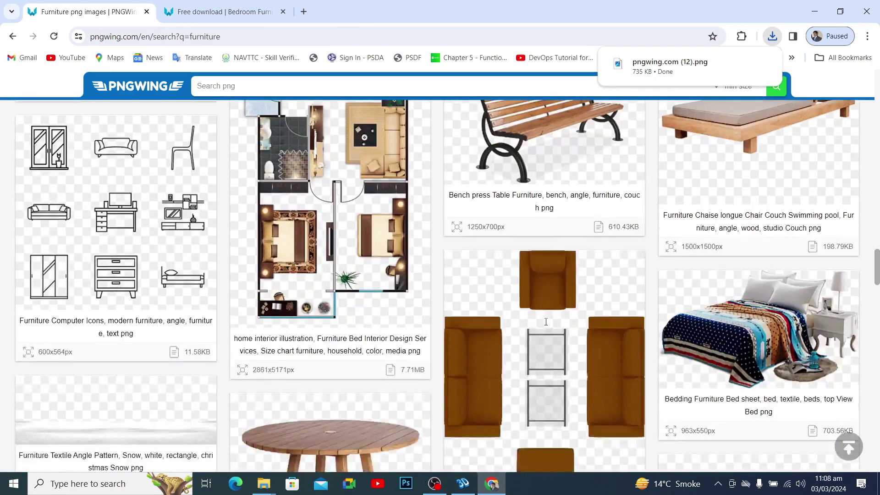
{"action": "scroll", "coordinate": [545, 326], "scroll_direction": "down", "scroll_amount": 15}
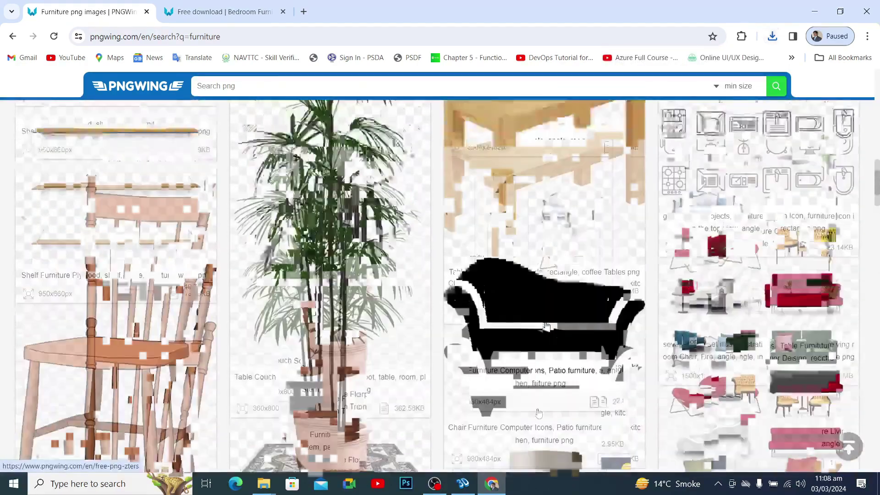
{"action": "scroll", "coordinate": [546, 326], "scroll_direction": "up", "scroll_amount": 15}
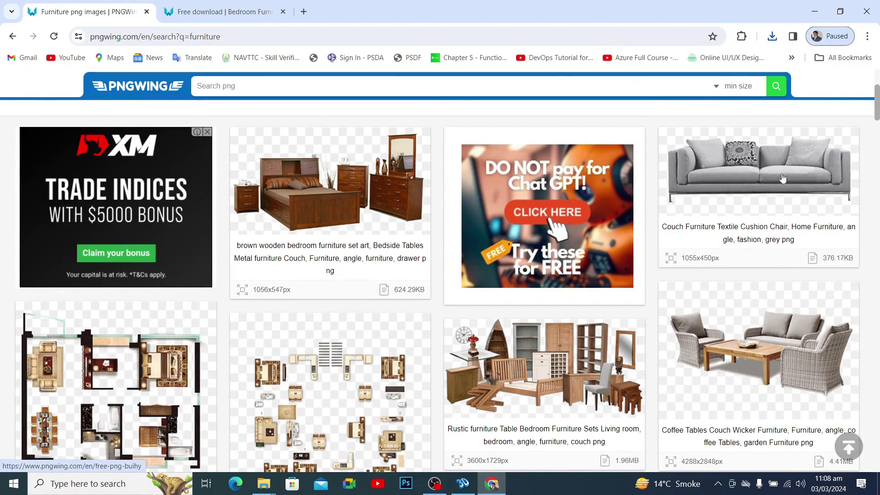
{"action": "scroll", "coordinate": [785, 179], "scroll_direction": "down", "scroll_amount": 1}
{"action": "scroll", "coordinate": [785, 178], "scroll_direction": "down", "scroll_amount": 5}
{"action": "scroll", "coordinate": [776, 185], "scroll_direction": "up", "scroll_amount": 3}
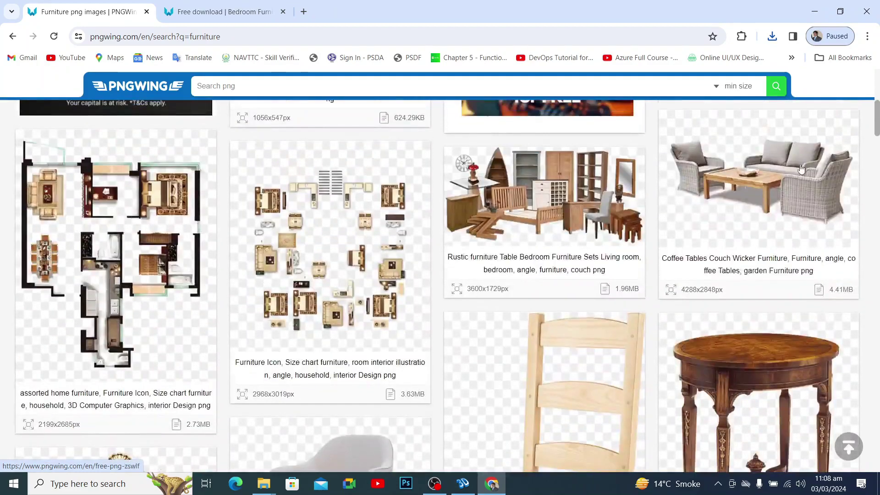
{"action": "left_click", "coordinate": [776, 185]}
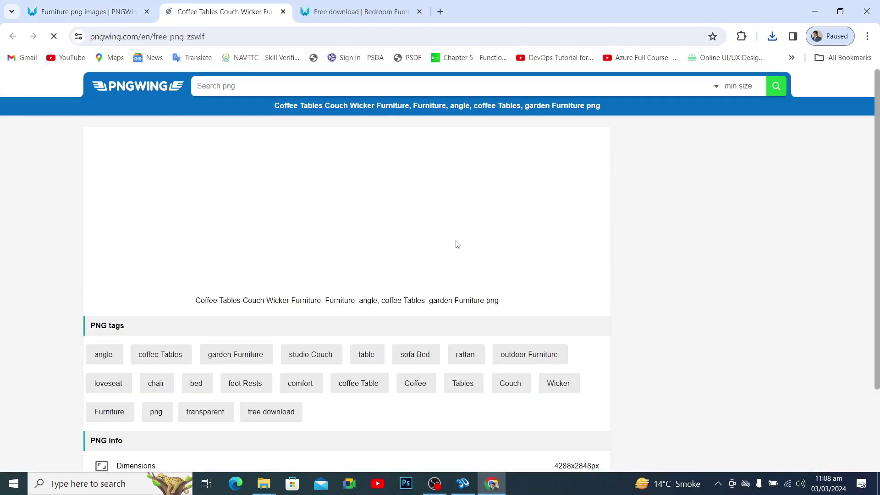
{"action": "scroll", "coordinate": [398, 251], "scroll_direction": "down", "scroll_amount": 3}
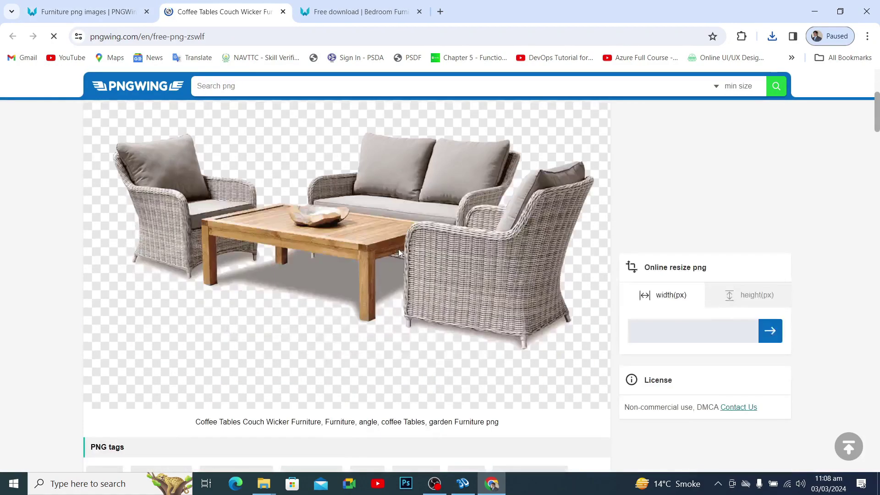
View the coffee table set's PNG info, browse its related images and open the beige Loveseat Sofa bed Couch Comfort Chair image.
{"action": "scroll", "coordinate": [399, 252], "scroll_direction": "down", "scroll_amount": 7}
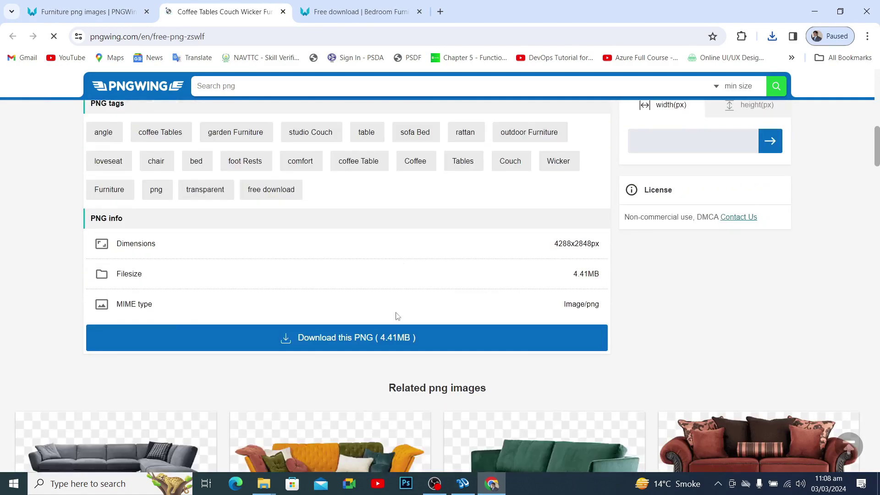
{"action": "scroll", "coordinate": [384, 353], "scroll_direction": "down", "scroll_amount": 3}
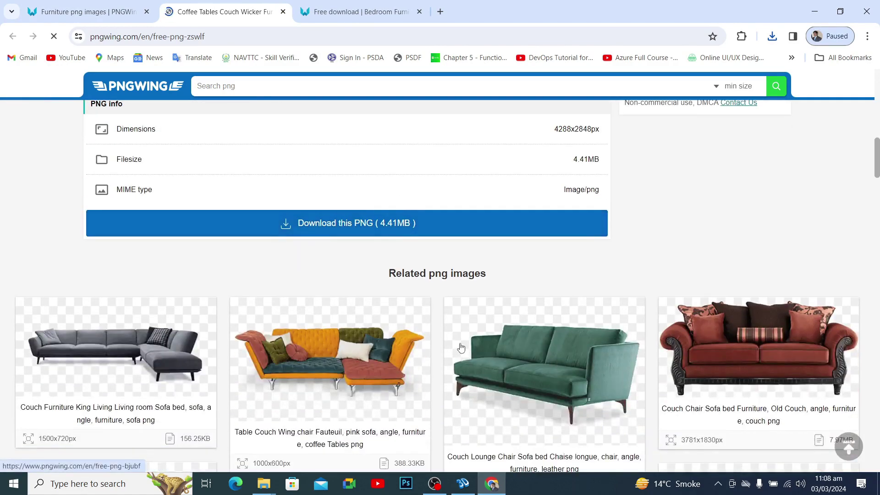
{"action": "scroll", "coordinate": [459, 347], "scroll_direction": "down", "scroll_amount": 4}
{"action": "scroll", "coordinate": [459, 347], "scroll_direction": "down", "scroll_amount": 2}
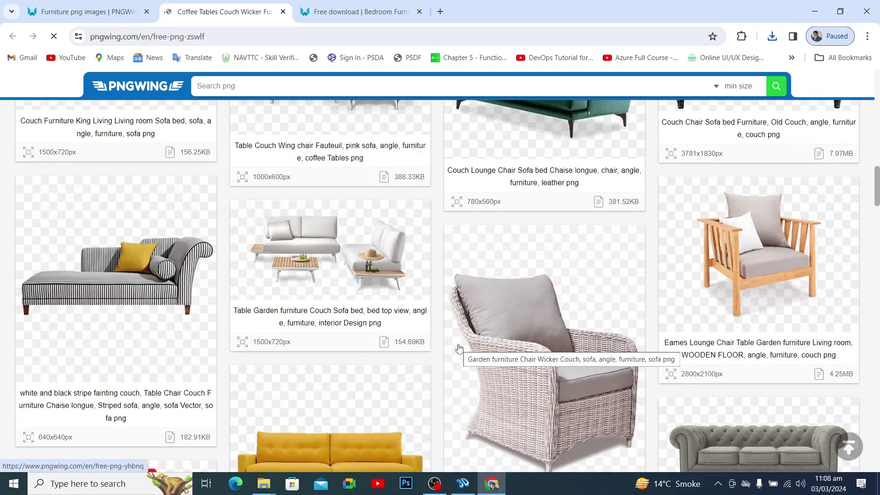
{"action": "scroll", "coordinate": [459, 348], "scroll_direction": "down", "scroll_amount": 1}
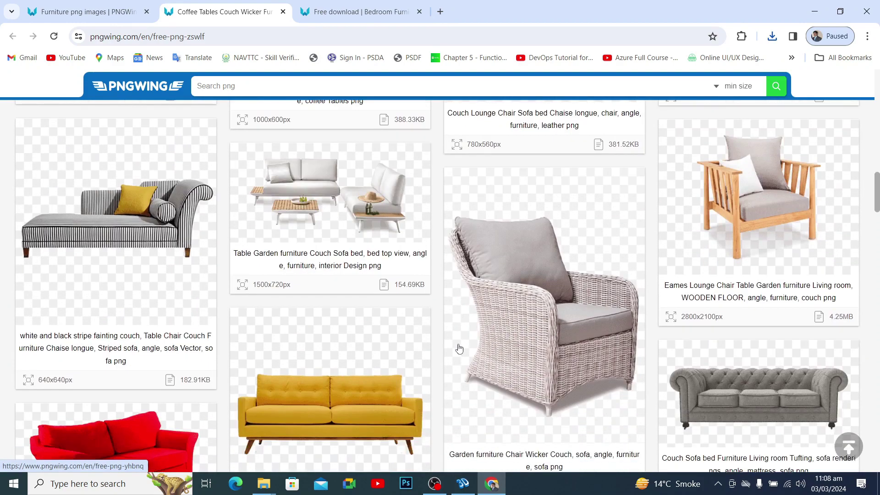
{"action": "scroll", "coordinate": [460, 348], "scroll_direction": "down", "scroll_amount": 4}
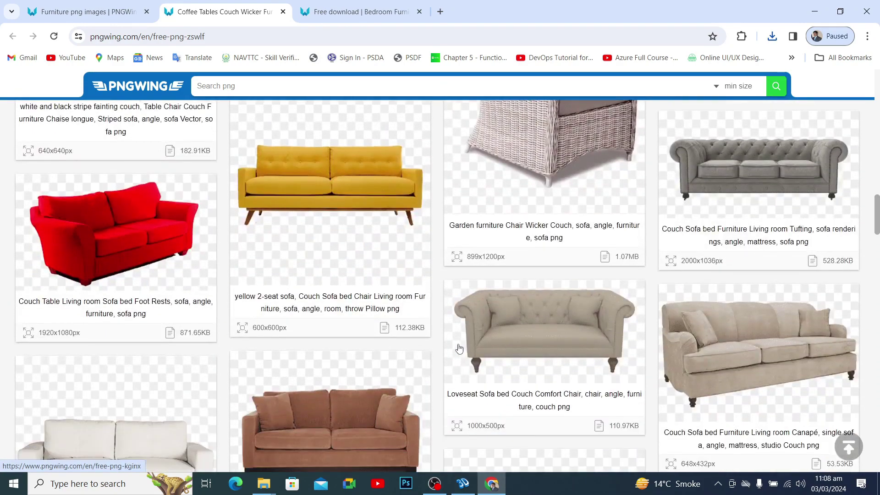
{"action": "left_click", "coordinate": [534, 340]}
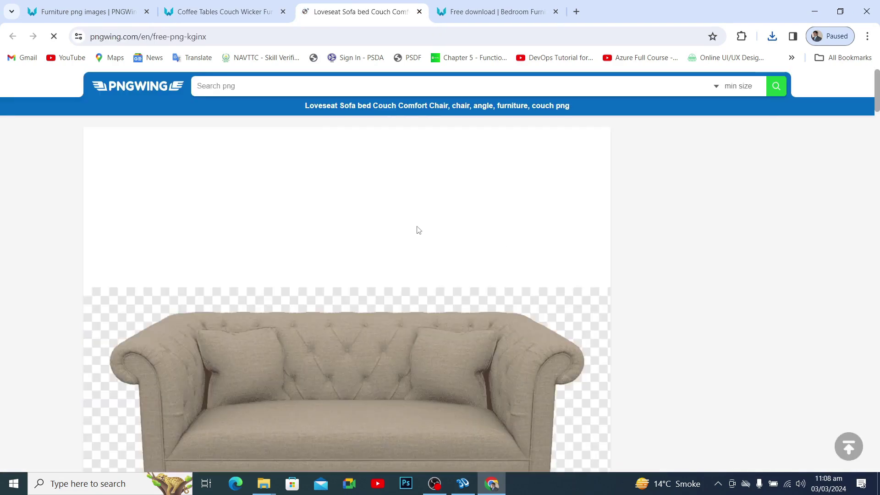
Download the beige loveseat PNG from its download page and browse the related images there.
{"action": "scroll", "coordinate": [417, 240], "scroll_direction": "down", "scroll_amount": 7}
{"action": "scroll", "coordinate": [363, 169], "scroll_direction": "down", "scroll_amount": 4}
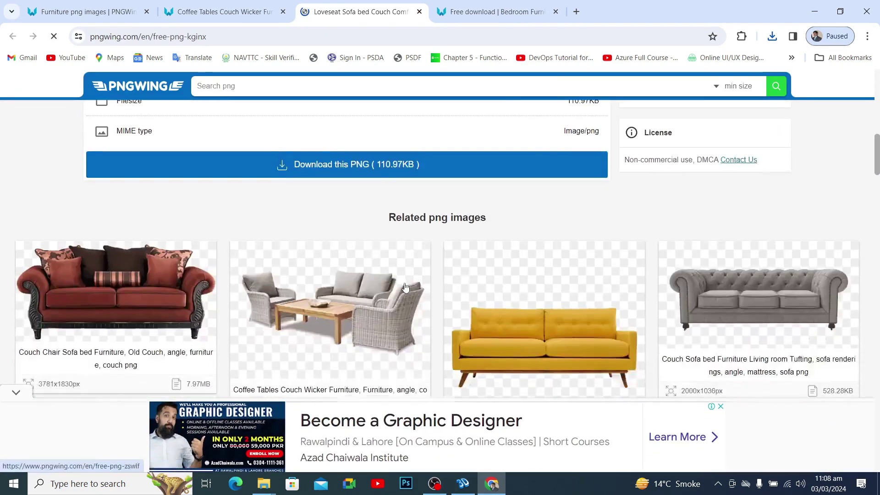
{"action": "left_click", "coordinate": [362, 165]}
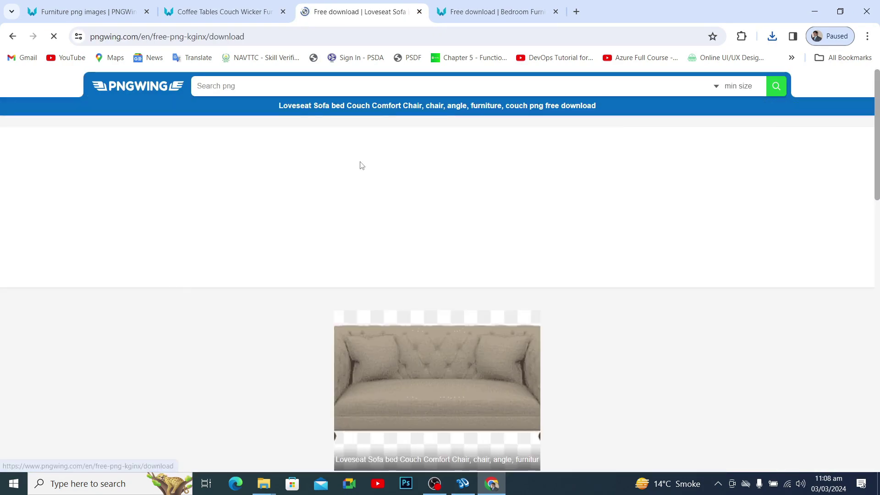
{"action": "scroll", "coordinate": [454, 243], "scroll_direction": "down", "scroll_amount": 7}
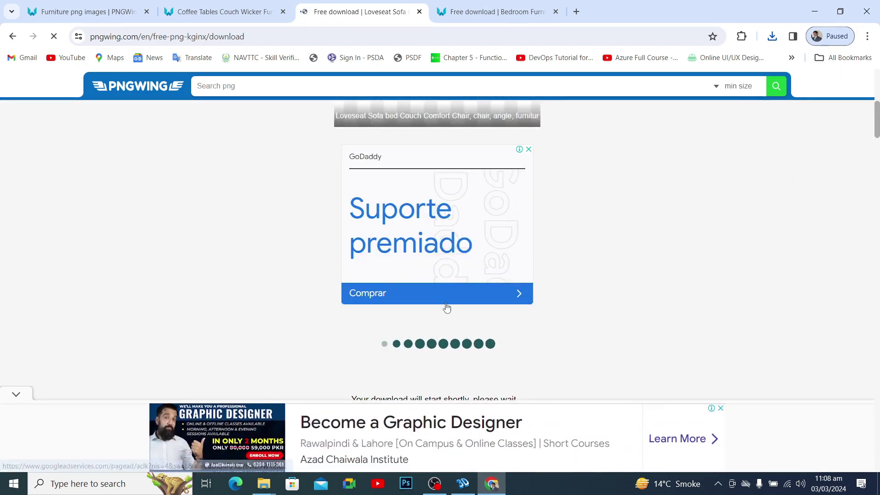
{"action": "scroll", "coordinate": [449, 298], "scroll_direction": "down", "scroll_amount": 5}
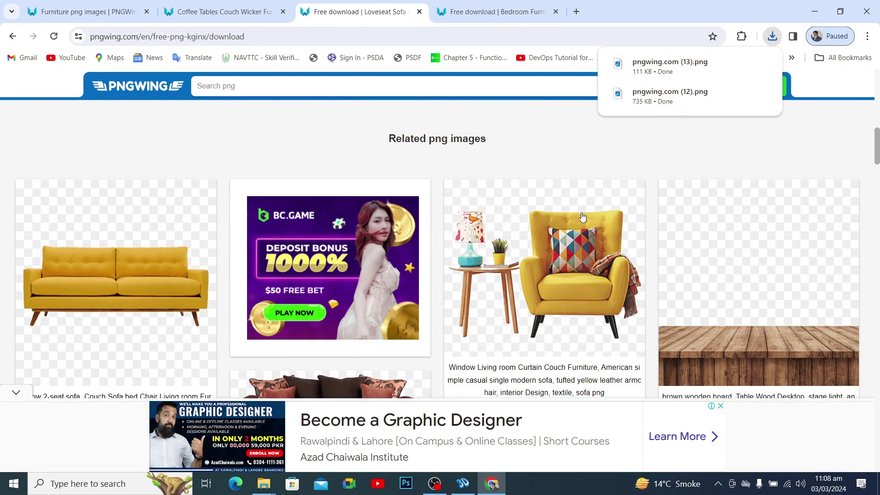
{"action": "scroll", "coordinate": [612, 181], "scroll_direction": "down", "scroll_amount": 5}
{"action": "scroll", "coordinate": [610, 314], "scroll_direction": "down", "scroll_amount": 7}
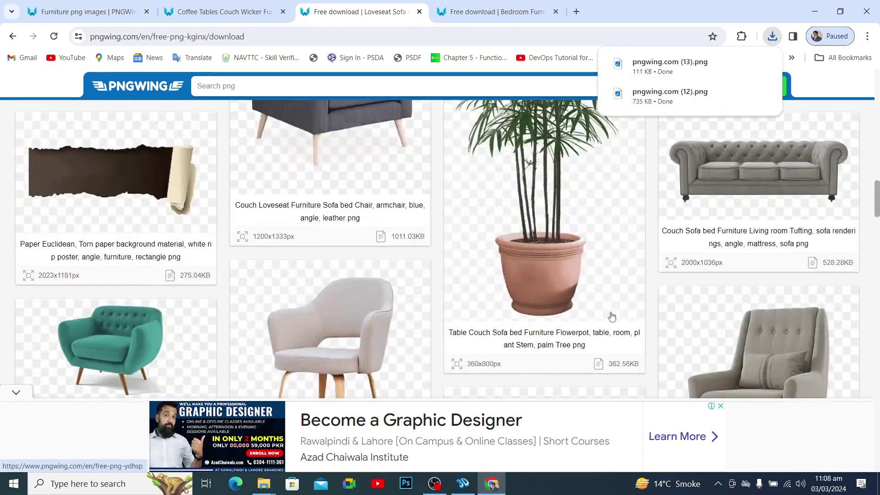
{"action": "scroll", "coordinate": [611, 315], "scroll_direction": "up", "scroll_amount": 4}
{"action": "scroll", "coordinate": [609, 314], "scroll_direction": "up", "scroll_amount": 1}
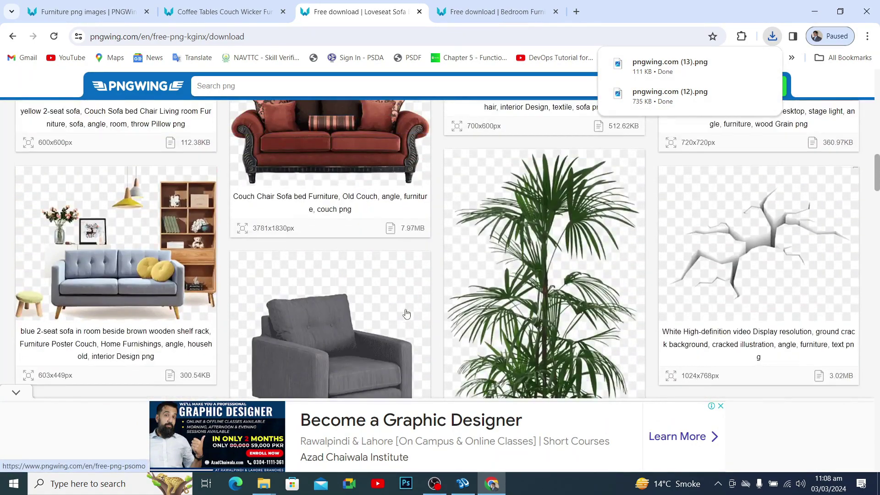
Minimize the browser window to return to the desktop.
{"action": "left_click", "coordinate": [814, 11]}
{"action": "right_click", "coordinate": [451, 179]}
{"action": "left_click", "coordinate": [410, 210]}
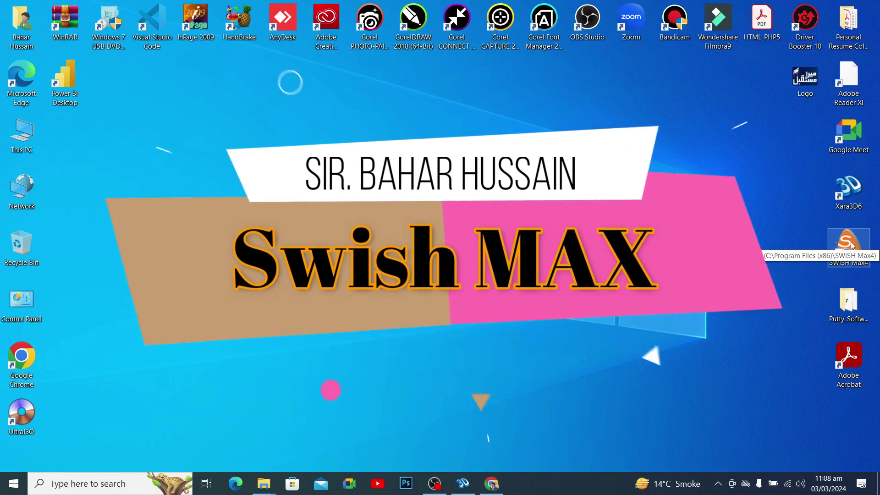
Launch SWiSH Max4, dismiss its new-movie and Flash Player dialogs, and close the program.
{"action": "double_click", "coordinate": [847, 242]}
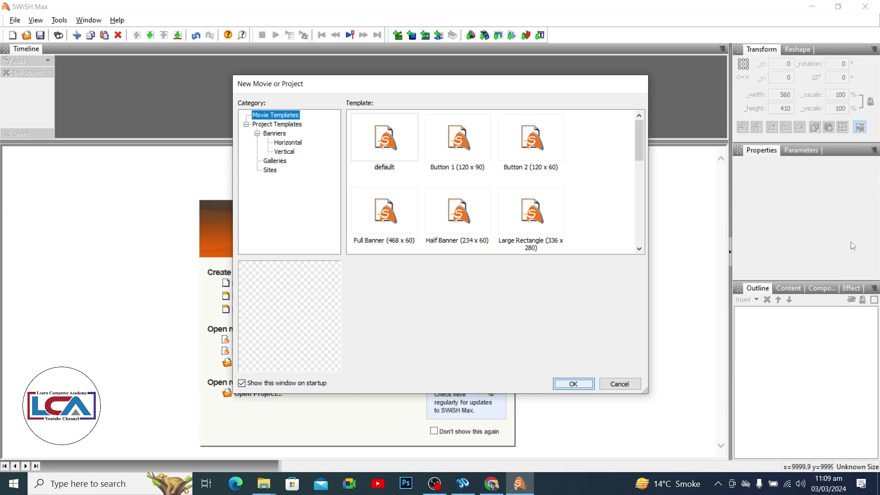
{"action": "left_click", "coordinate": [619, 384]}
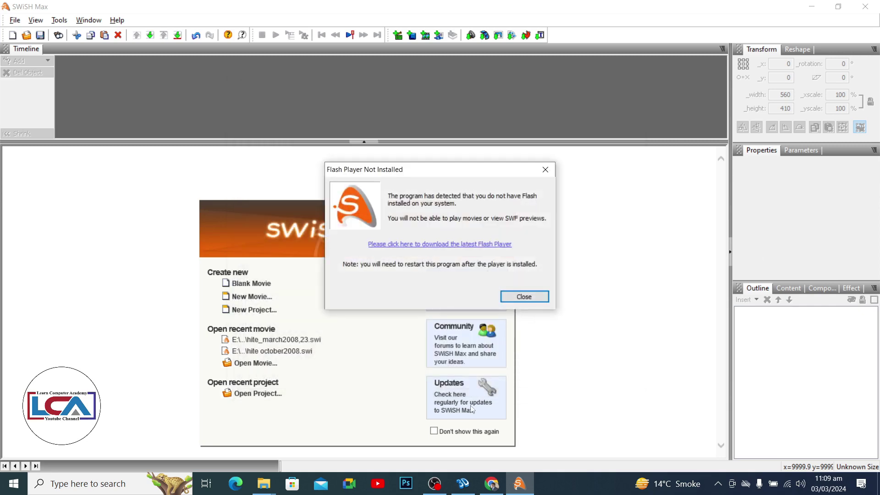
{"action": "left_click", "coordinate": [524, 296]}
{"action": "left_click", "coordinate": [865, 6]}
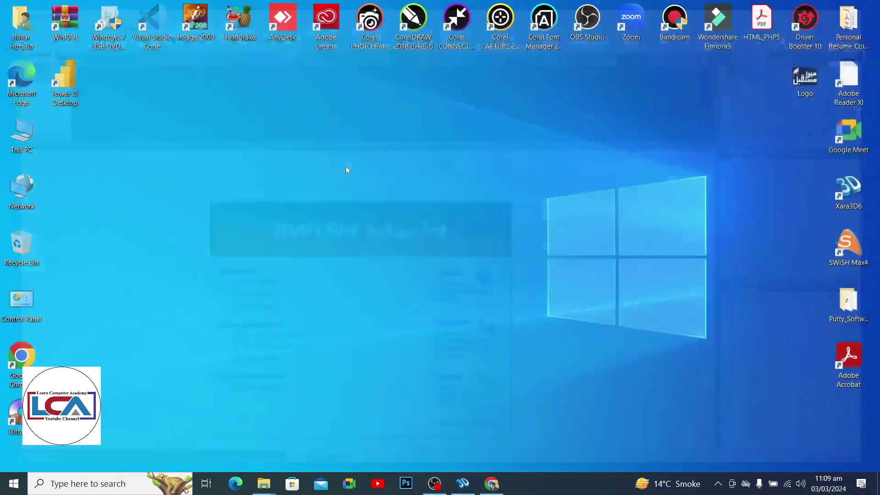
{"action": "right_click", "coordinate": [284, 141]}
{"action": "left_click", "coordinate": [218, 176]}
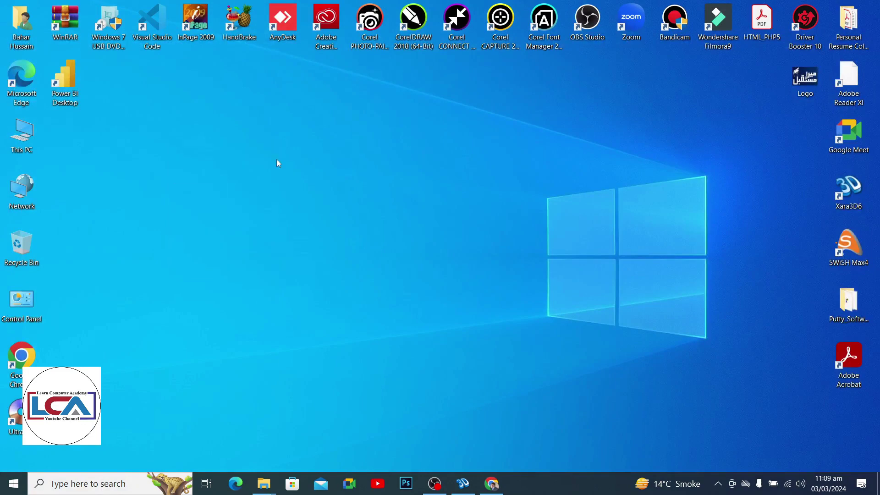
{"action": "right_click", "coordinate": [410, 147]}
{"action": "left_click", "coordinate": [359, 183]}
Open Programs and Features in Control Panel and find SWiSH Max4 among the installed programs.
{"action": "double_click", "coordinate": [21, 300]}
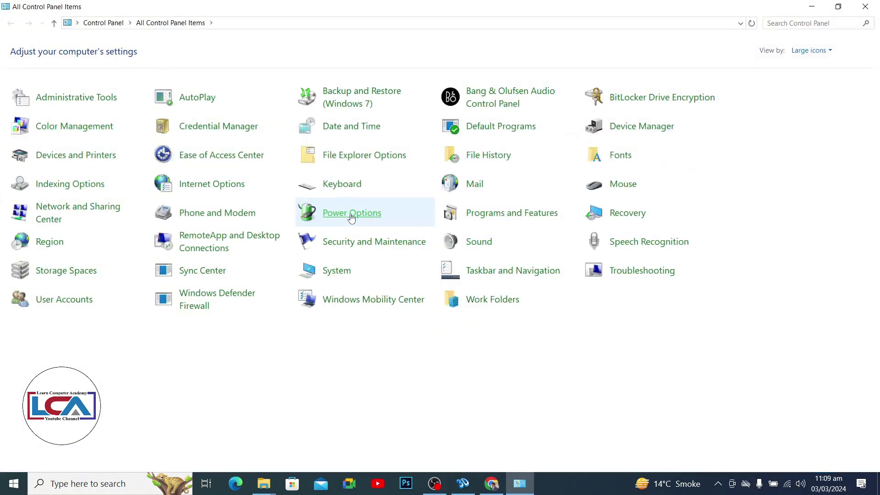
{"action": "left_click", "coordinate": [530, 221]}
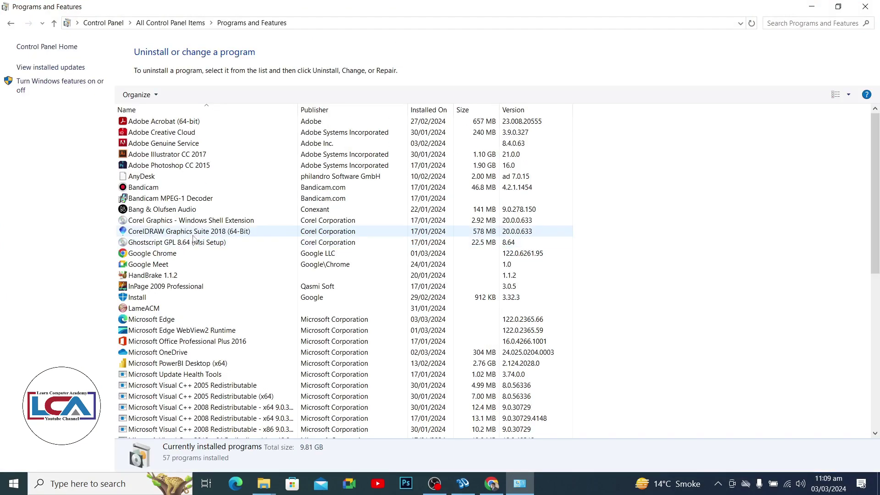
{"action": "scroll", "coordinate": [194, 241], "scroll_direction": "down", "scroll_amount": 9}
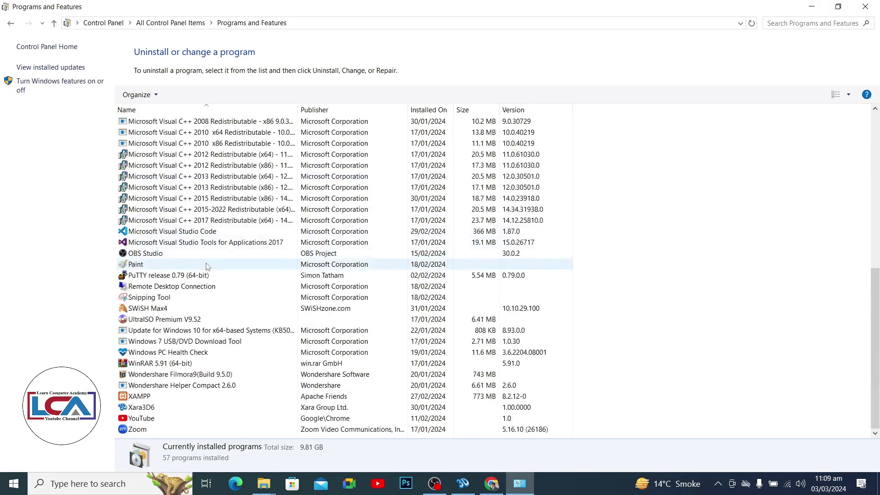
Uninstall SWiSH Max4 from the computer, finish its uninstall wizard and close Programs and Features.
{"action": "left_click", "coordinate": [167, 308]}
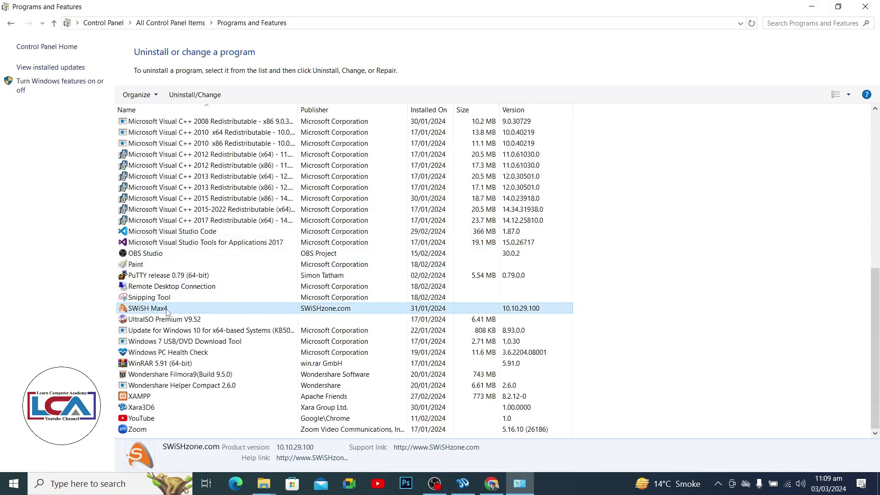
{"action": "left_click", "coordinate": [187, 99]}
{"action": "left_click", "coordinate": [388, 315]}
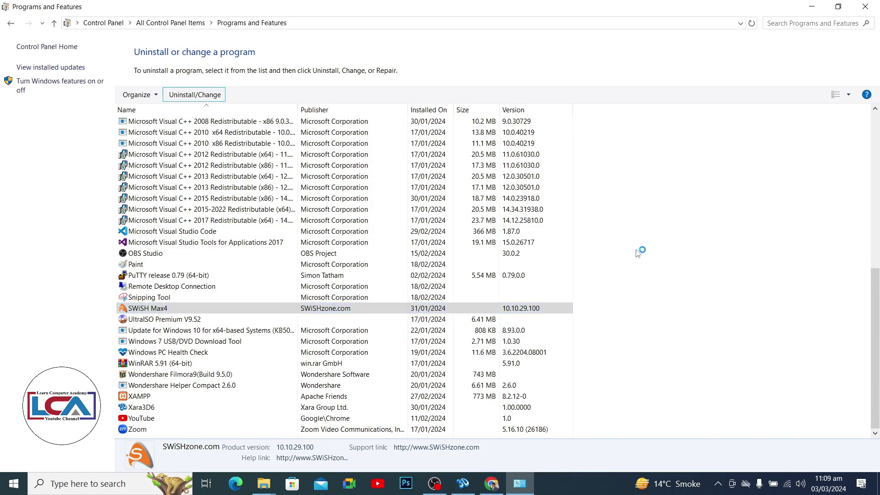
{"action": "left_click", "coordinate": [513, 332]}
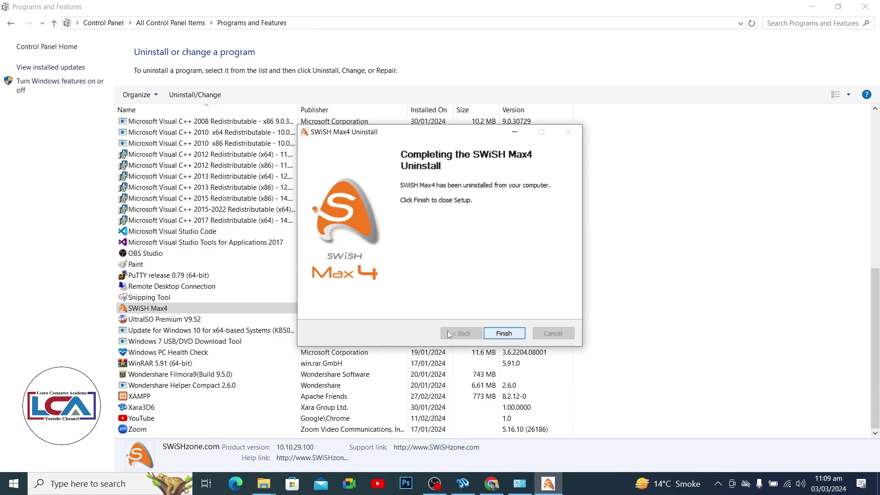
{"action": "left_click", "coordinate": [503, 333]}
{"action": "left_click", "coordinate": [864, 7]}
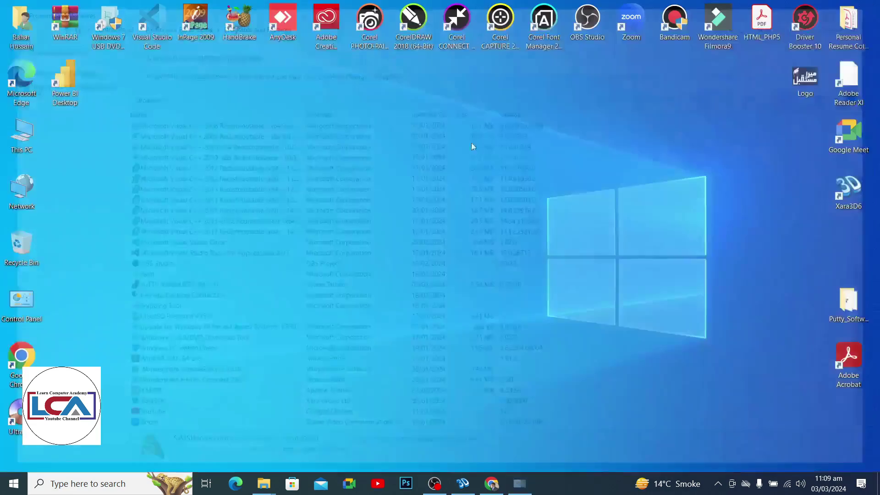
{"action": "right_click", "coordinate": [204, 134]}
{"action": "left_click", "coordinate": [257, 168]}
{"action": "right_click", "coordinate": [453, 113]}
{"action": "left_click", "coordinate": [413, 145]}
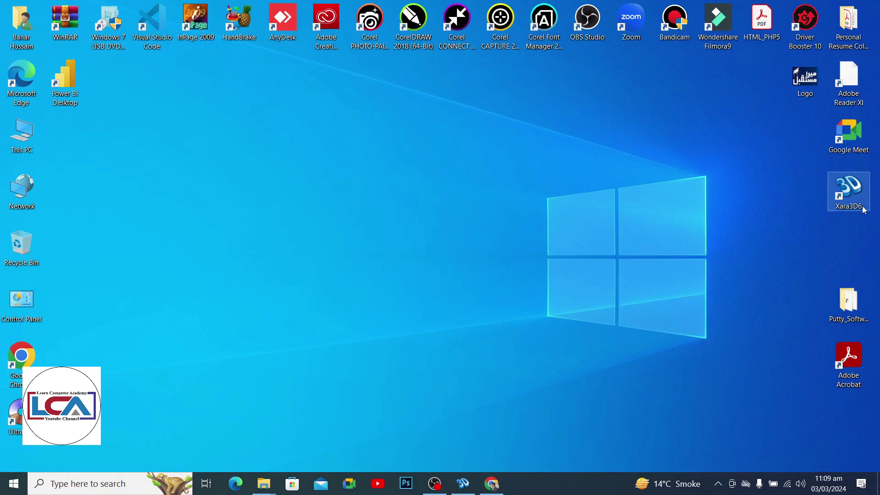
Switch to File Explorer and open the Video_Editting_Softwares folder inside Required_SoftwaresFullSetUp on the Soft_Data (F:) drive.
{"action": "double_click", "coordinate": [22, 135]}
{"action": "left_click", "coordinate": [310, 9]}
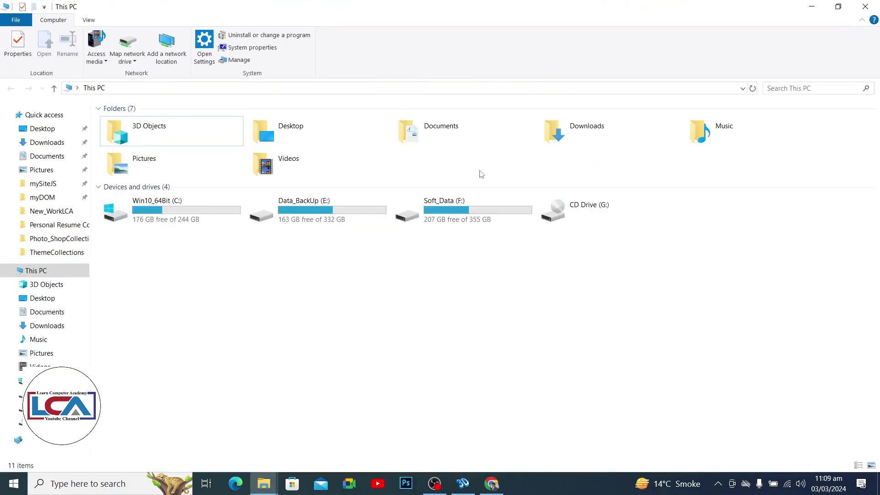
{"action": "double_click", "coordinate": [458, 209]}
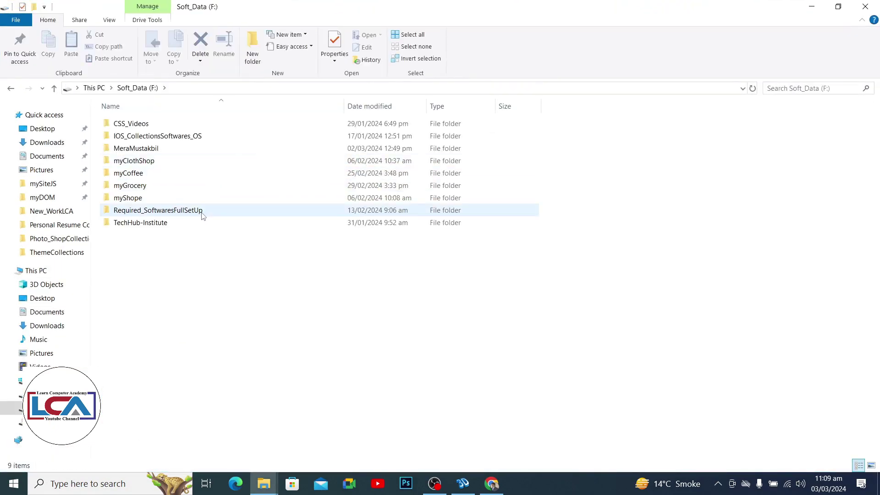
{"action": "double_click", "coordinate": [177, 211]}
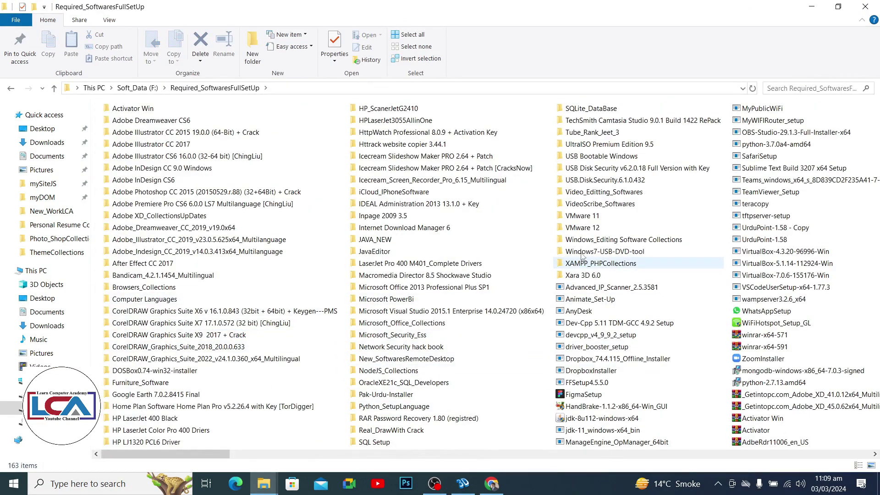
{"action": "double_click", "coordinate": [577, 194]}
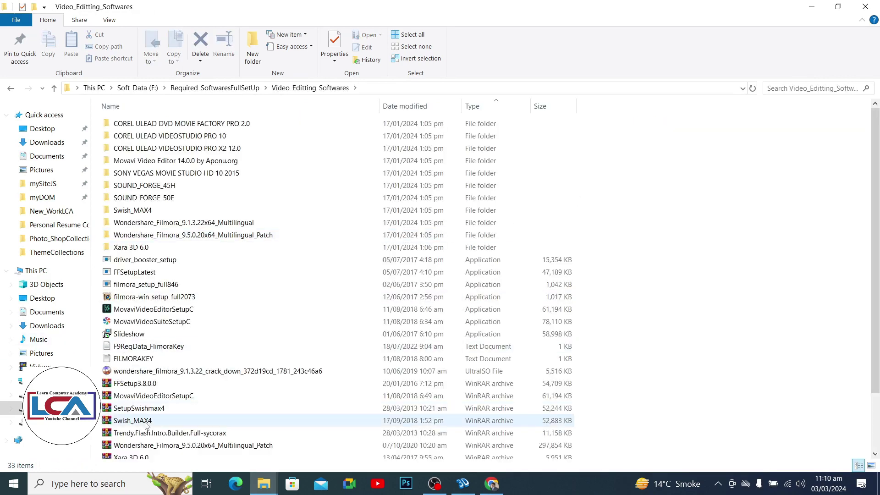
Open the Swish_MAX4 folder, its inner Swish_MAX4 folder and the SetupSwishmax4 folder.
{"action": "left_click", "coordinate": [147, 422]}
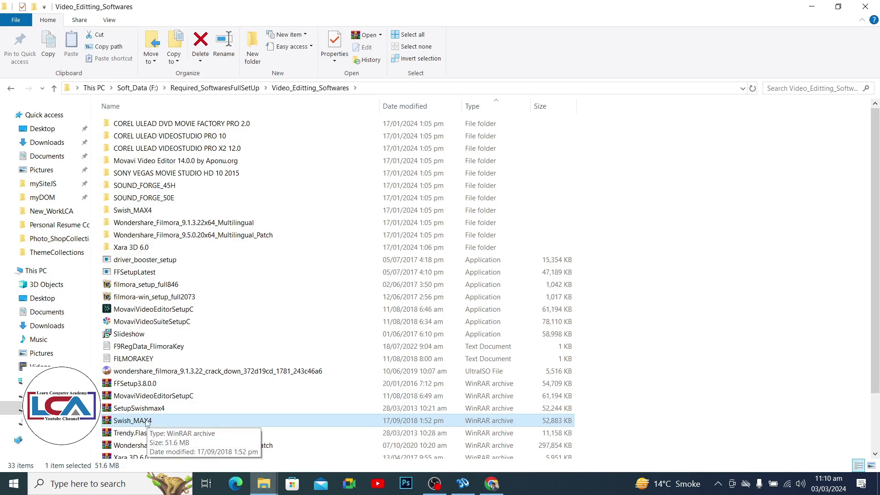
{"action": "left_click", "coordinate": [139, 214]}
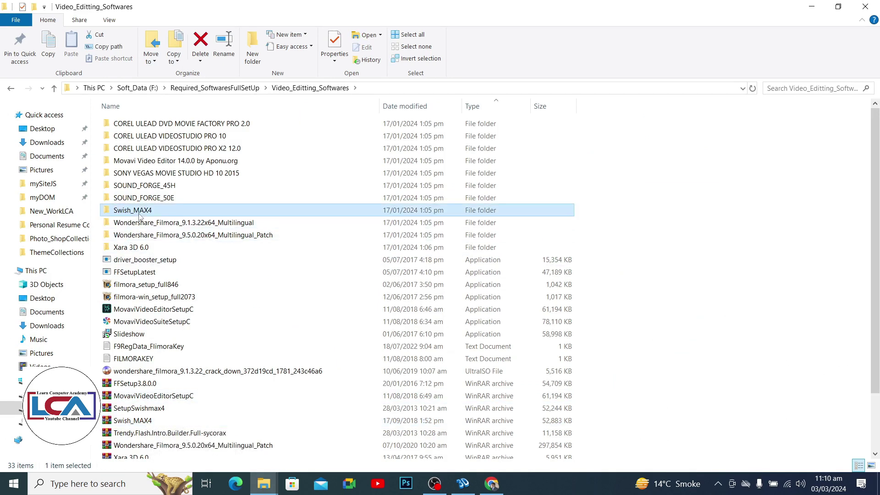
{"action": "double_click", "coordinate": [139, 213]}
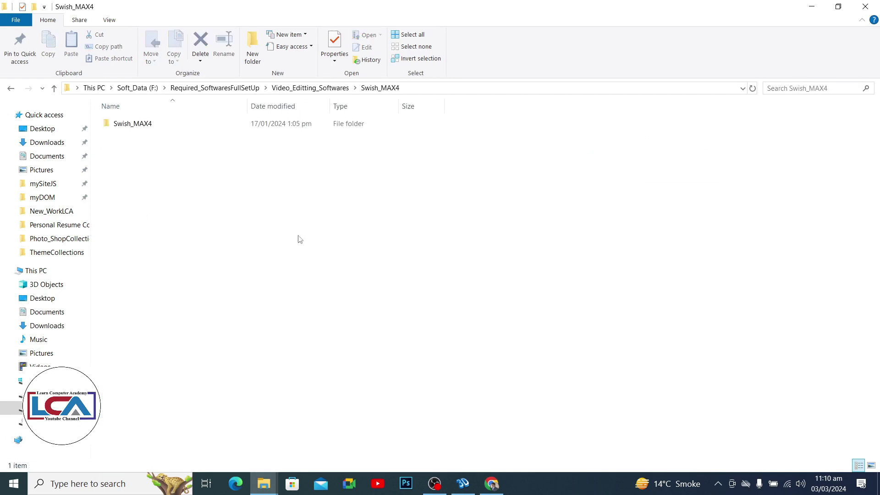
{"action": "double_click", "coordinate": [133, 125]}
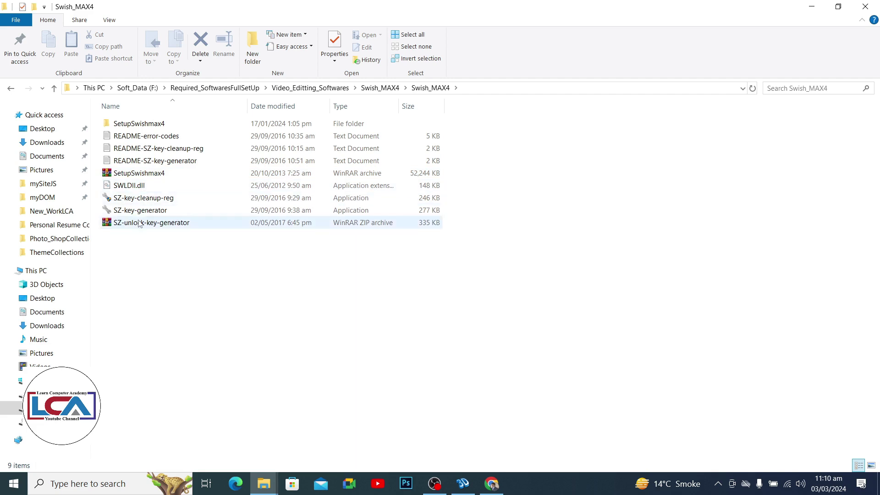
{"action": "double_click", "coordinate": [130, 124]}
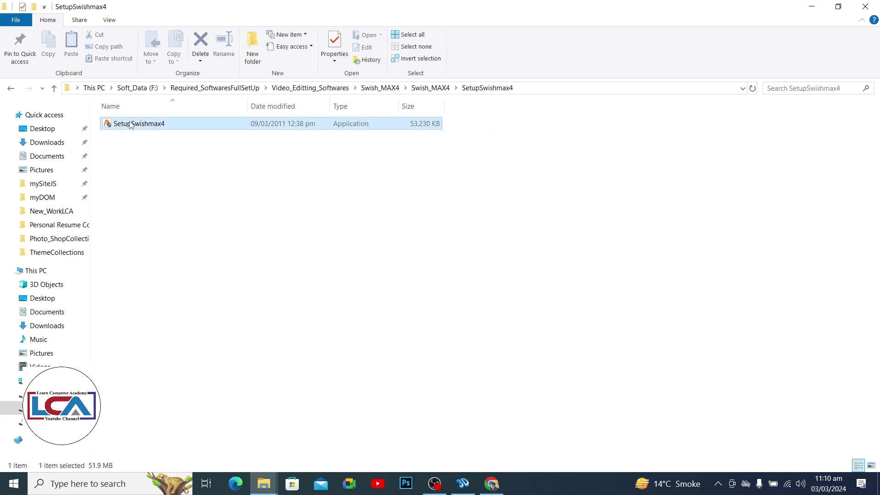
Run the SetupSwishmax4 installer with permission to make changes, accept the licence agreement and start the installation with the SWiSH Max4 Start Menu folder.
{"action": "right_click", "coordinate": [131, 124]}
{"action": "left_click", "coordinate": [71, 144]}
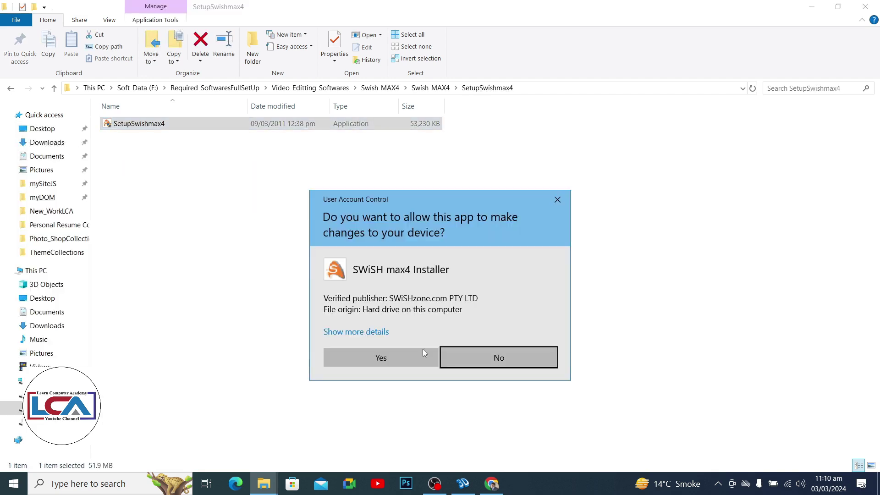
{"action": "left_click", "coordinate": [419, 355]}
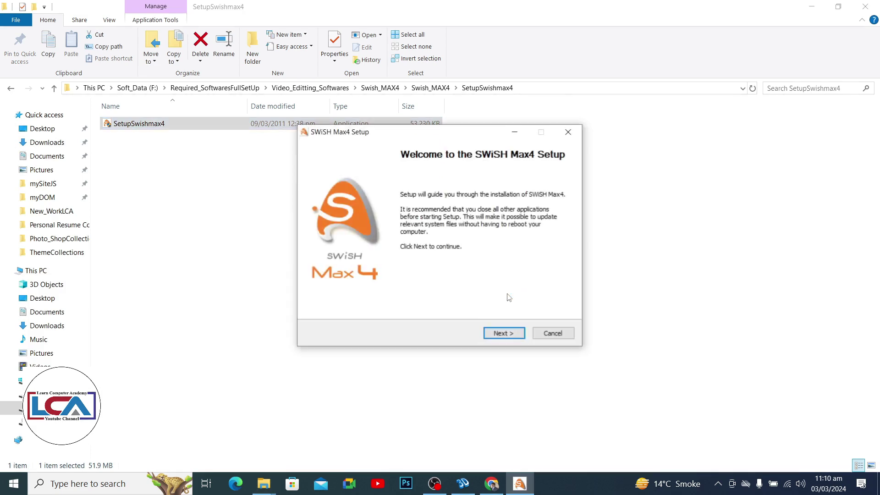
{"action": "left_click", "coordinate": [503, 333]}
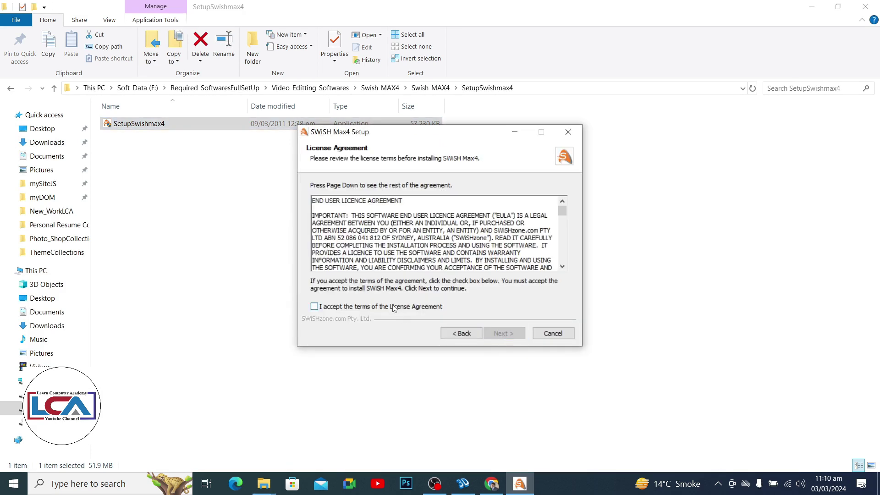
{"action": "left_click", "coordinate": [394, 306]}
{"action": "left_click", "coordinate": [504, 333]}
{"action": "left_click", "coordinate": [508, 334]}
{"action": "left_click", "coordinate": [510, 334]}
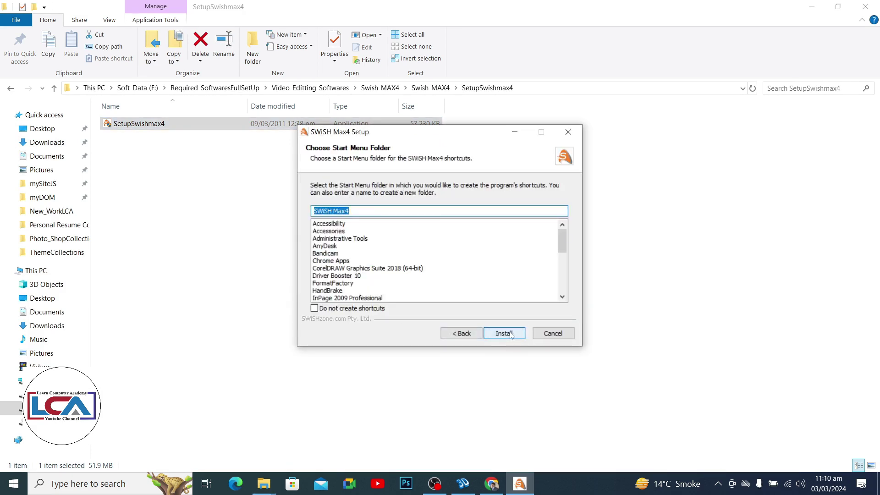
{"action": "left_click", "coordinate": [511, 334]}
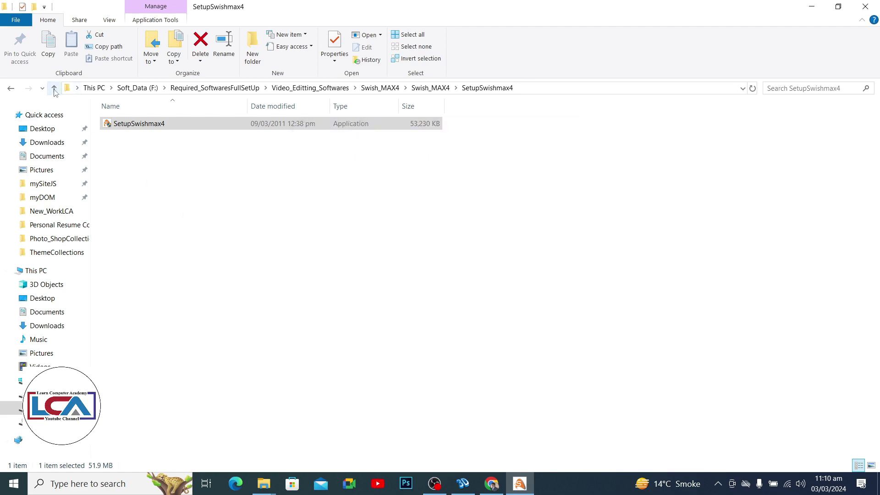
{"action": "left_click", "coordinate": [55, 88]}
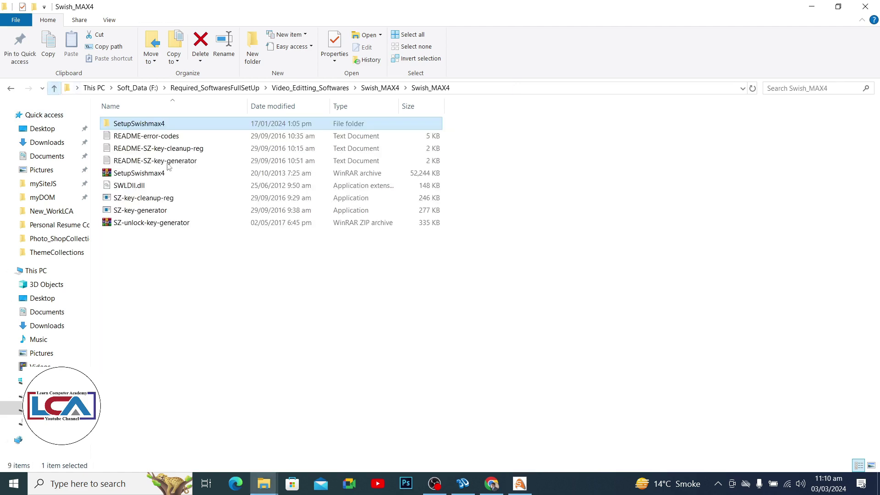
{"action": "right_click", "coordinate": [159, 211]}
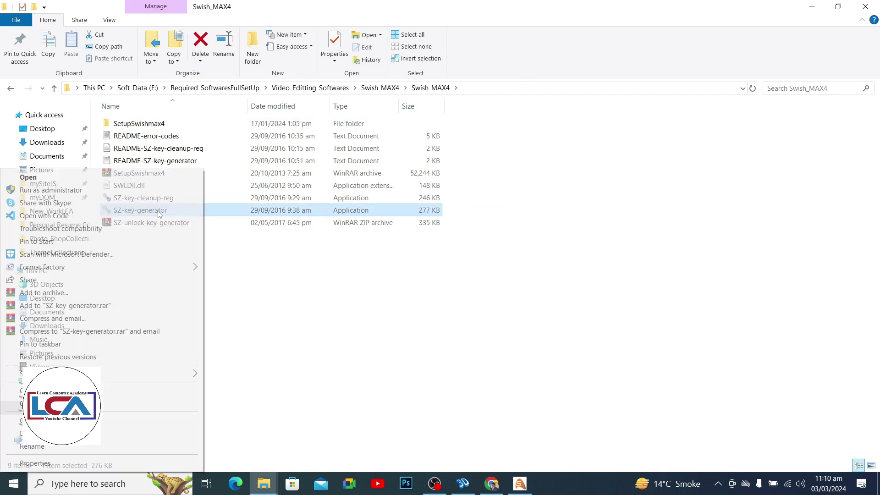
{"action": "left_click", "coordinate": [71, 194]}
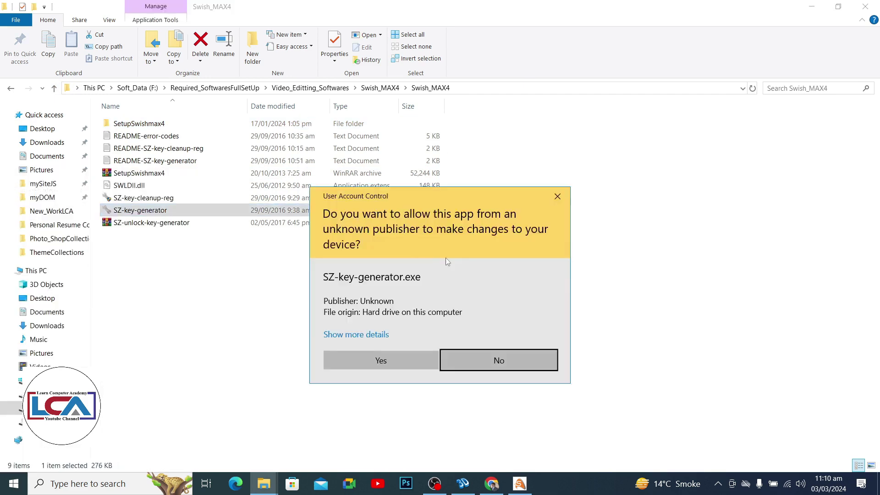
{"action": "left_click", "coordinate": [412, 358]}
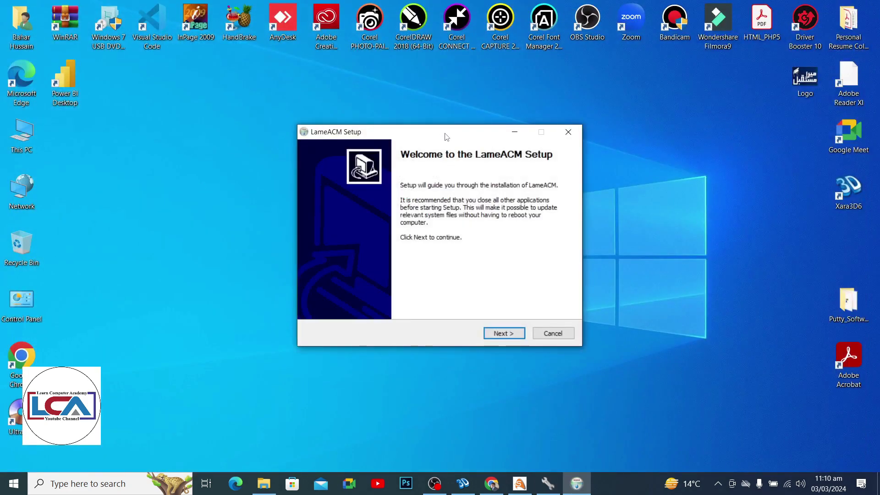
Move the overlapping setup windows apart and complete the LameACM installation with its default options.
{"action": "left_click_drag", "start_coordinate": [444, 136], "coordinate": [673, 46]}
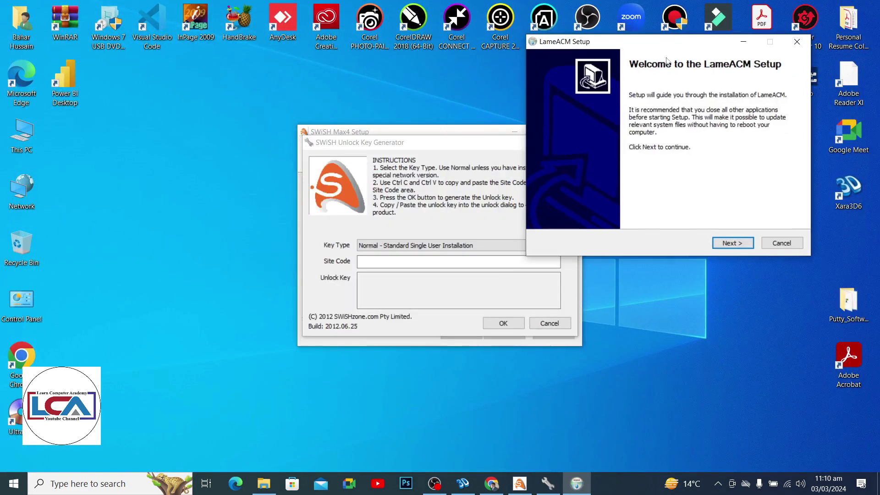
{"action": "left_click_drag", "start_coordinate": [443, 147], "coordinate": [150, 232]}
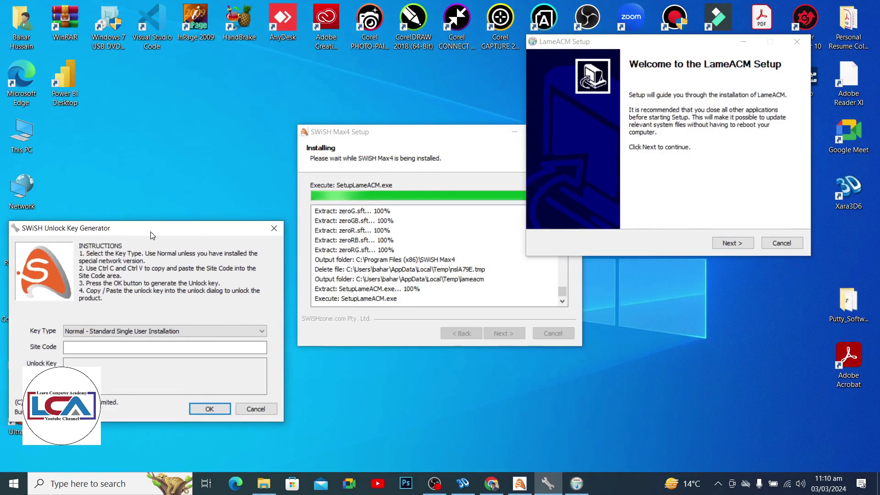
{"action": "left_click", "coordinate": [751, 245]}
{"action": "left_click", "coordinate": [749, 245]}
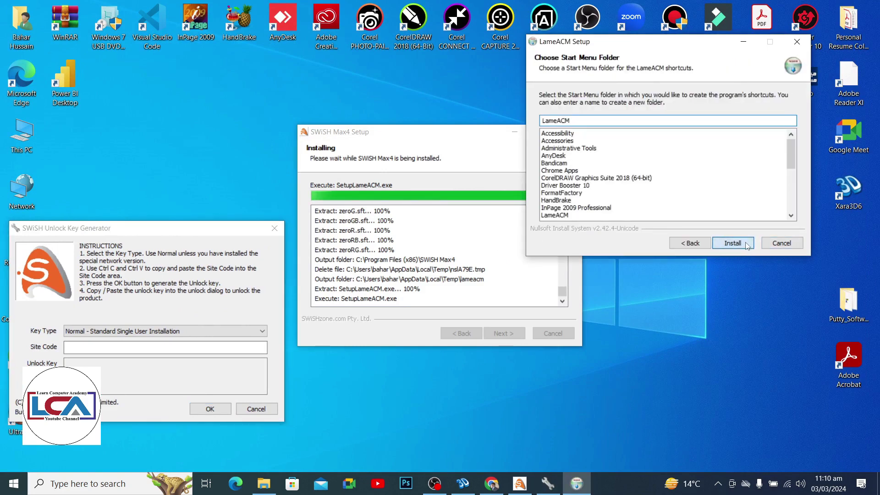
{"action": "left_click", "coordinate": [748, 245]}
{"action": "left_click", "coordinate": [745, 244]}
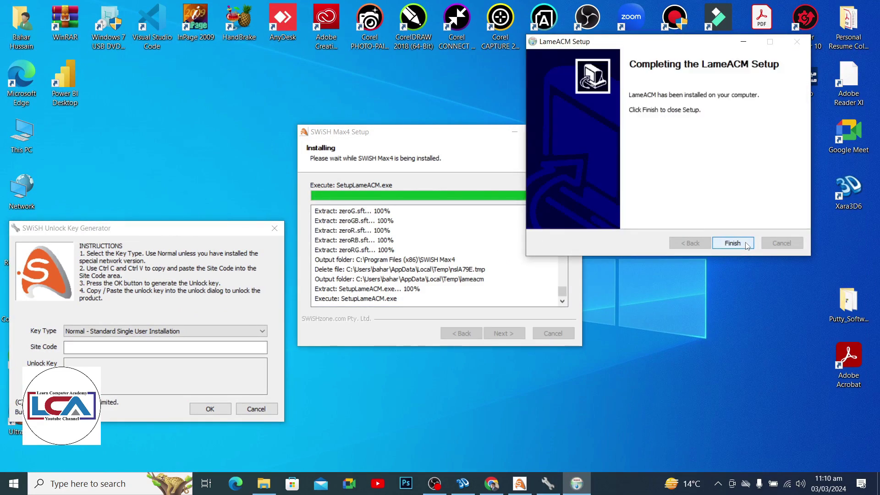
{"action": "left_click", "coordinate": [745, 242]}
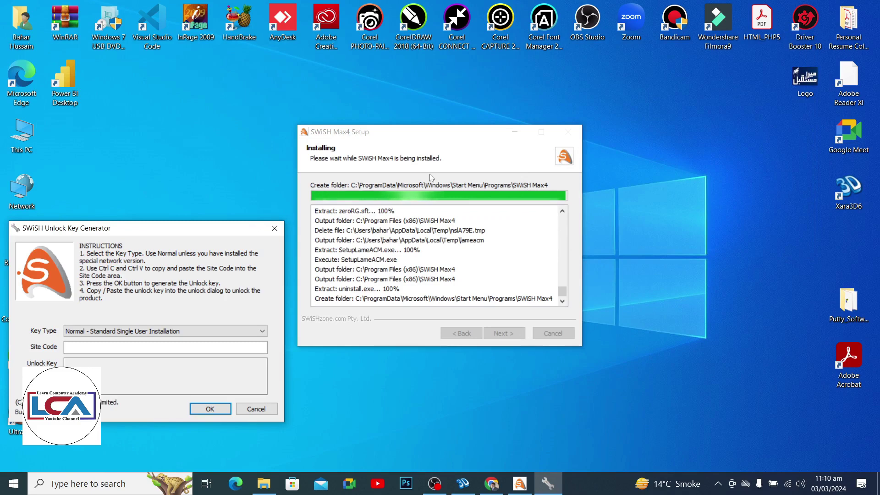
Finish the SWiSH Max4 setup without running the program and move its desktop shortcut directly below the Xara3D6 icon.
{"action": "left_click_drag", "start_coordinate": [433, 132], "coordinate": [554, 83]}
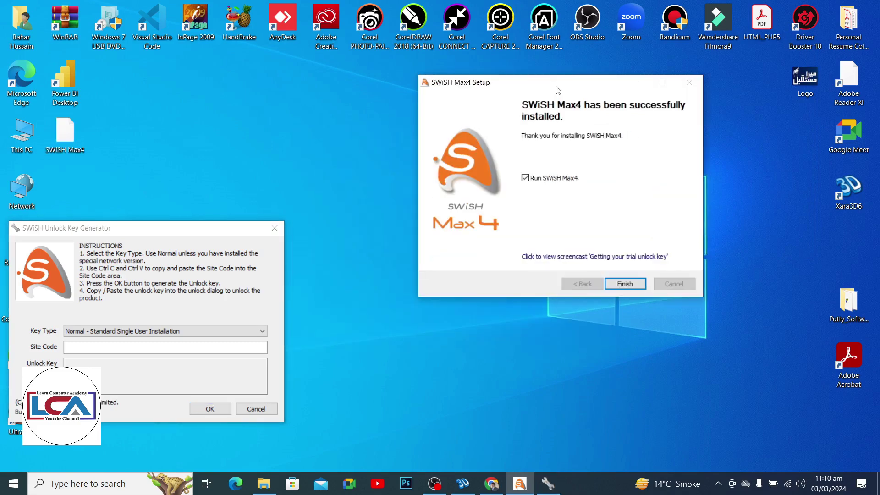
{"action": "left_click", "coordinate": [525, 178]}
{"action": "left_click", "coordinate": [624, 283]}
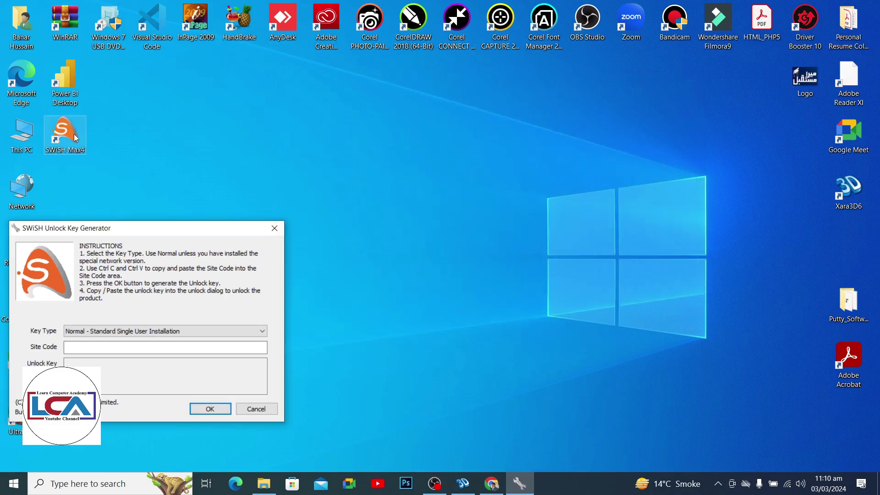
{"action": "left_click_drag", "start_coordinate": [65, 133], "coordinate": [858, 248]}
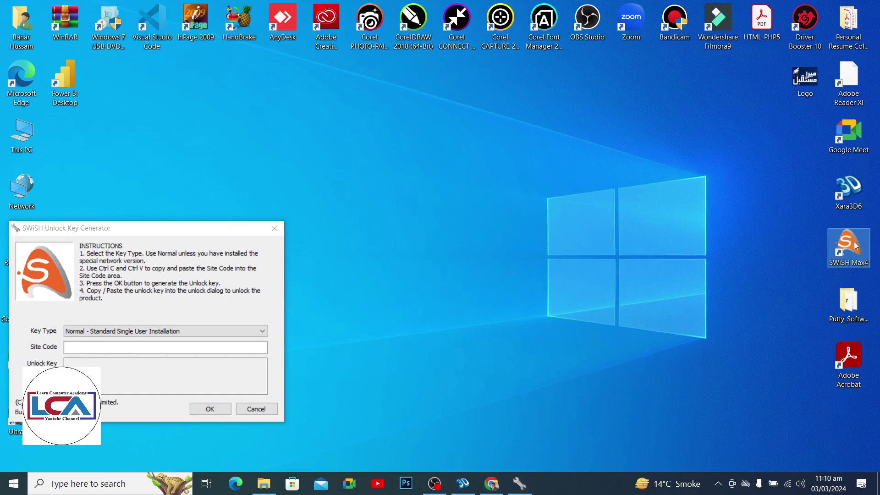
{"action": "left_click", "coordinate": [727, 236]}
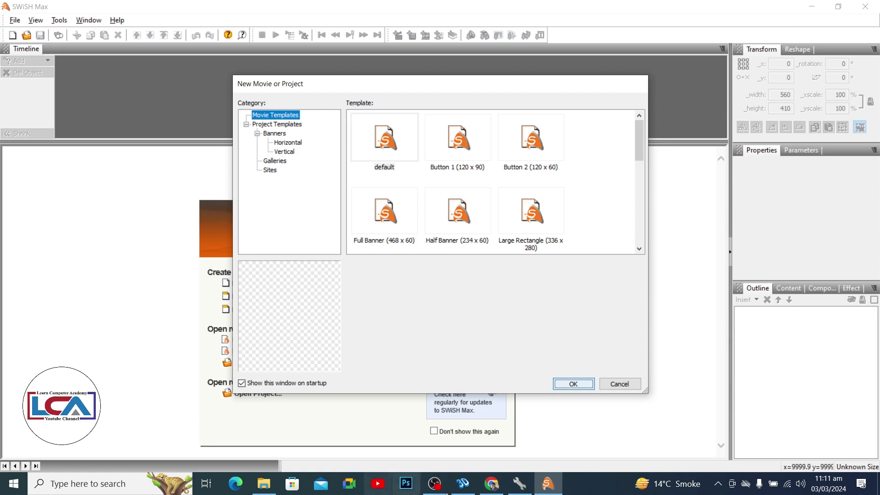
{"action": "left_click", "coordinate": [519, 483]}
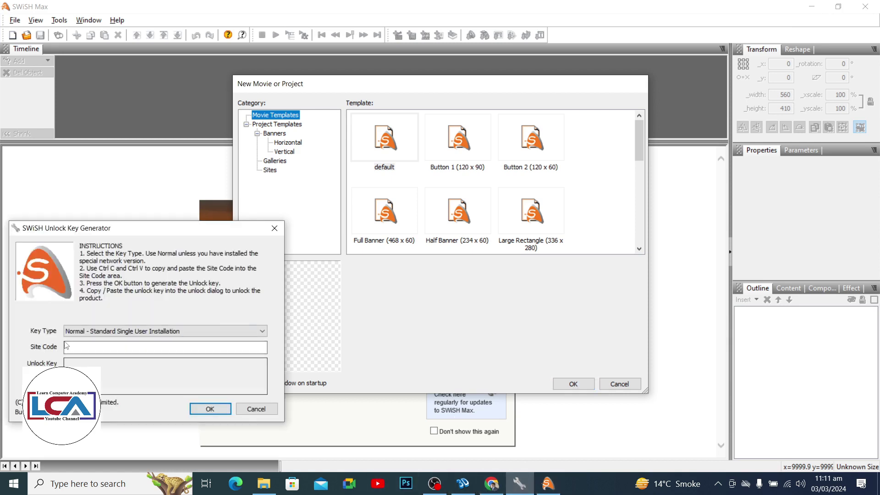
{"action": "left_click", "coordinate": [98, 347]}
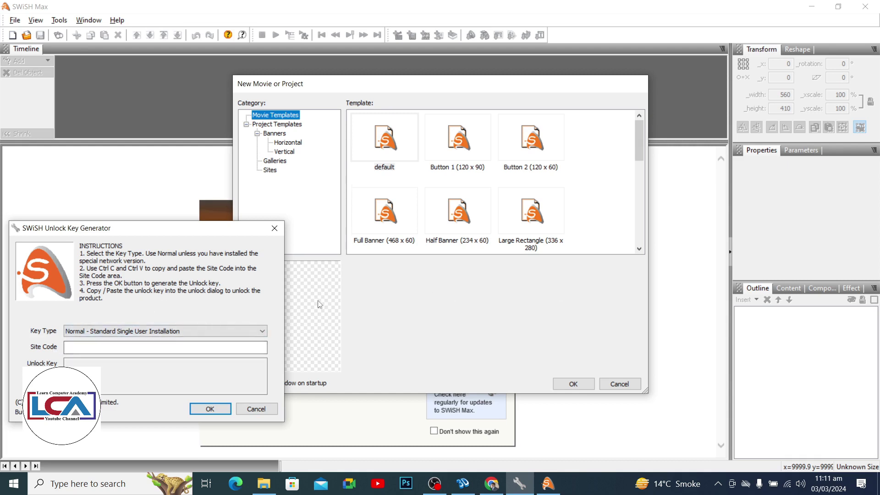
{"action": "left_click", "coordinate": [210, 348]}
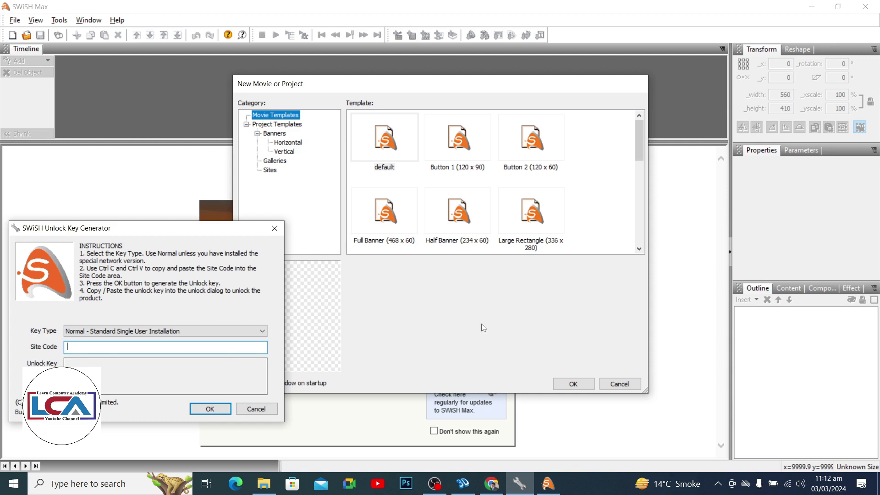
{"action": "left_click", "coordinate": [267, 411]}
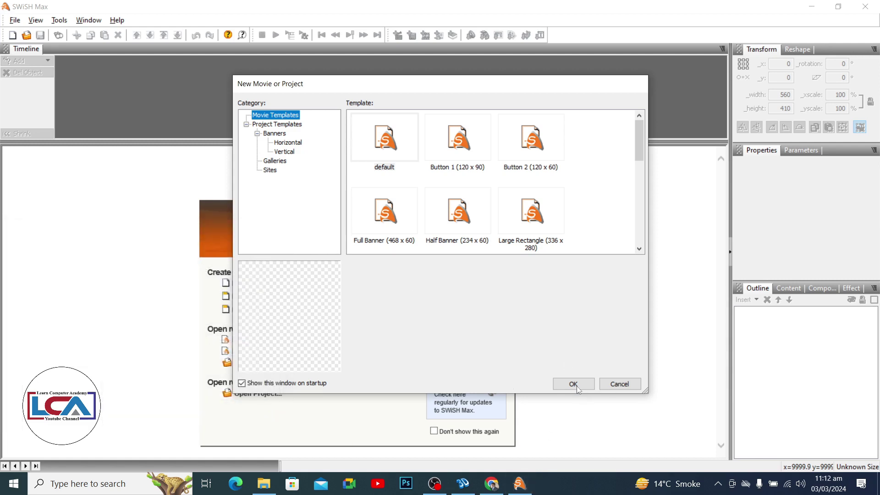
Browse the movie templates, create a new movie from Half Banner (234 x 60) and dismiss the Flash Player notice.
{"action": "left_click_drag", "start_coordinate": [639, 146], "coordinate": [639, 248]}
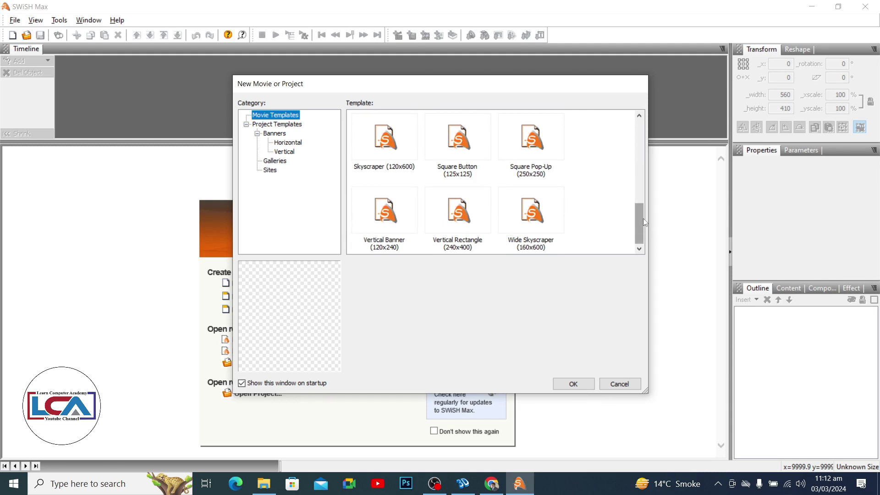
{"action": "left_click_drag", "start_coordinate": [642, 218], "coordinate": [643, 125]}
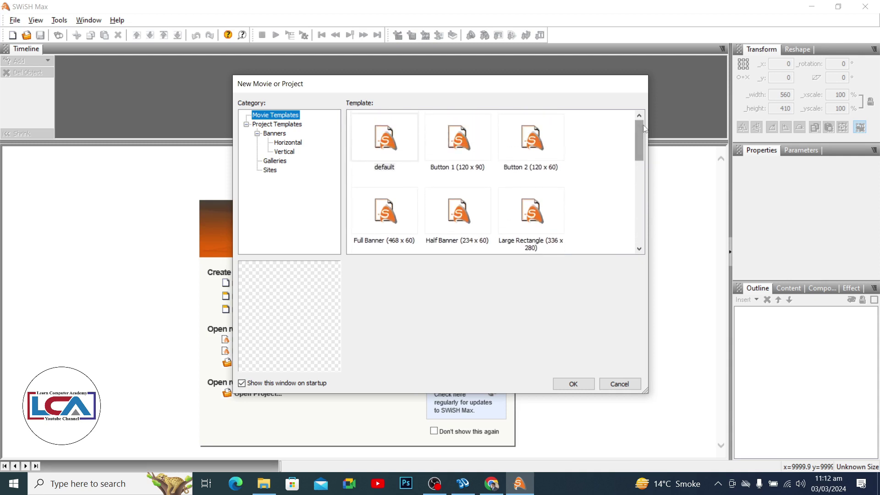
{"action": "left_click", "coordinate": [462, 220]}
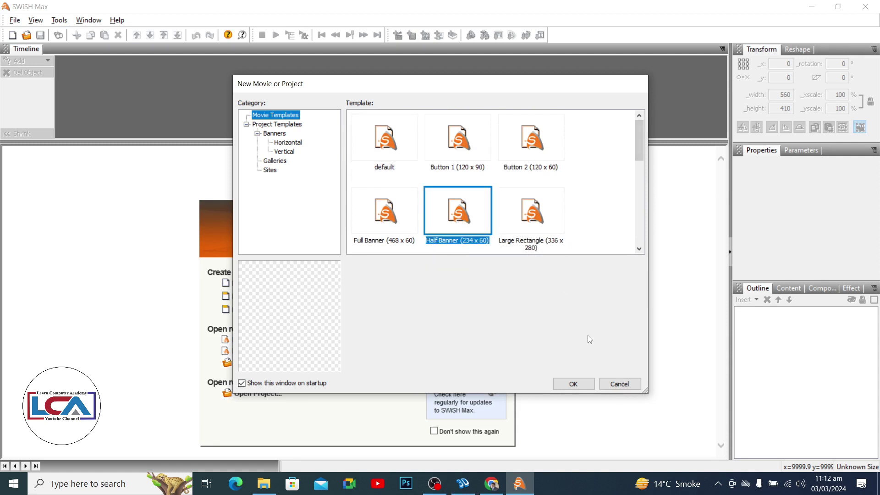
{"action": "left_click", "coordinate": [573, 384]}
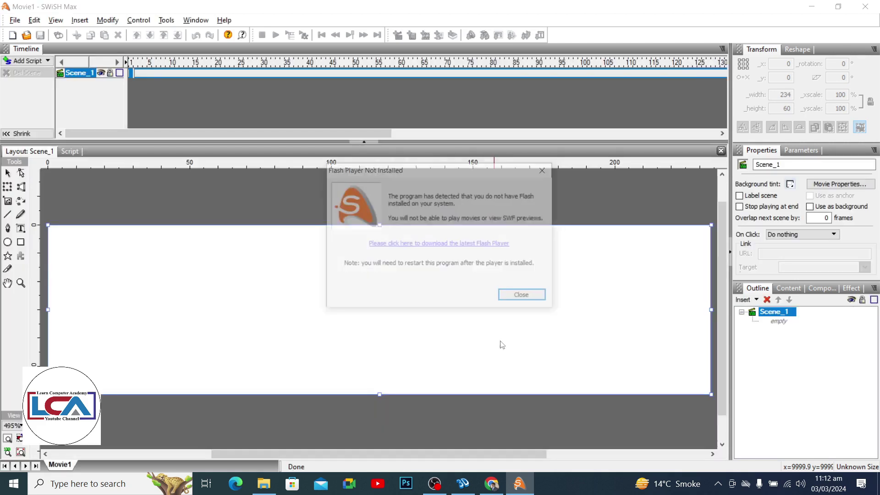
{"action": "left_click", "coordinate": [525, 297]}
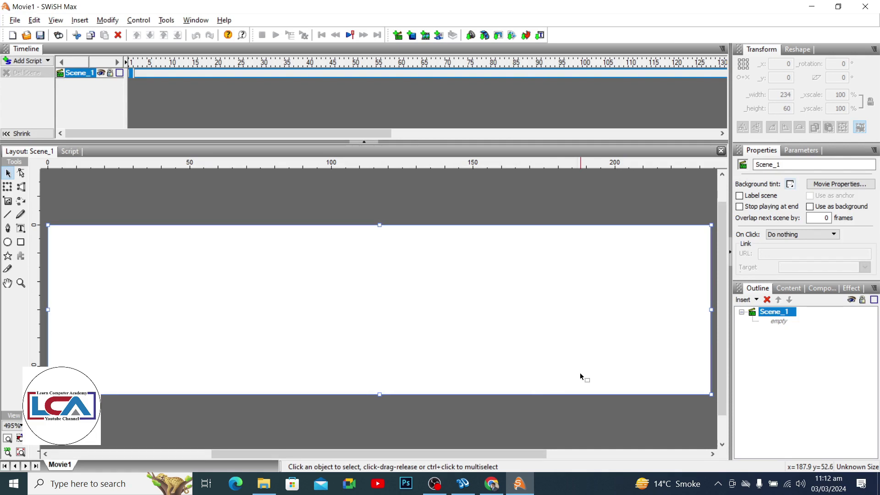
Import the bed image pngwing.com (12) from the Downloads folder to the stage.
{"action": "left_click", "coordinate": [8, 453]}
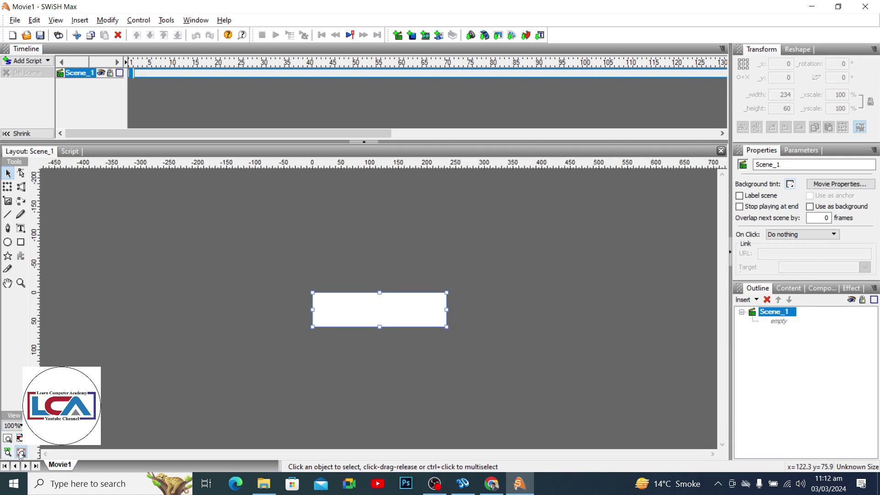
{"action": "left_click", "coordinate": [20, 426]}
{"action": "left_click", "coordinate": [21, 453]}
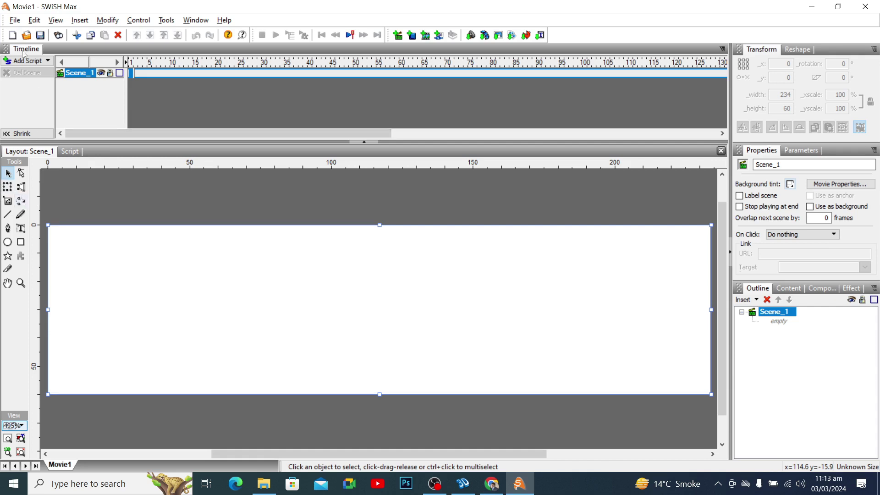
{"action": "left_click", "coordinate": [15, 20]}
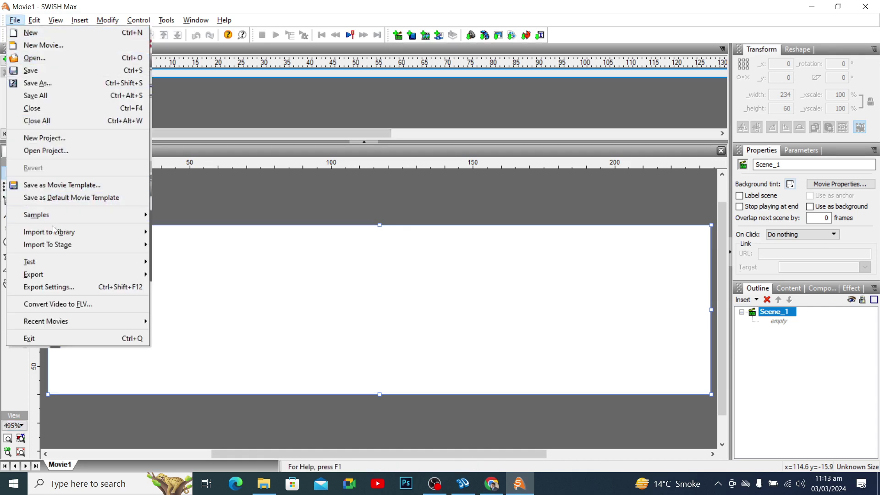
{"action": "mouse_move", "coordinate": [66, 245]}
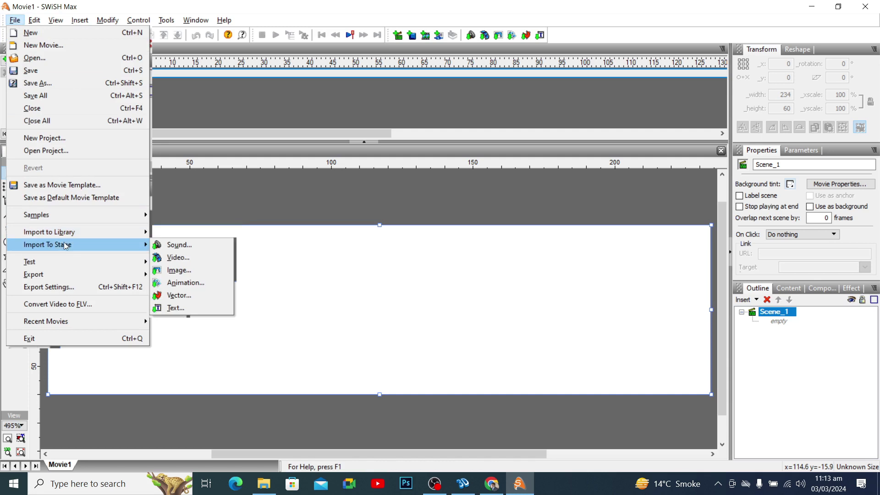
{"action": "left_click", "coordinate": [179, 269]}
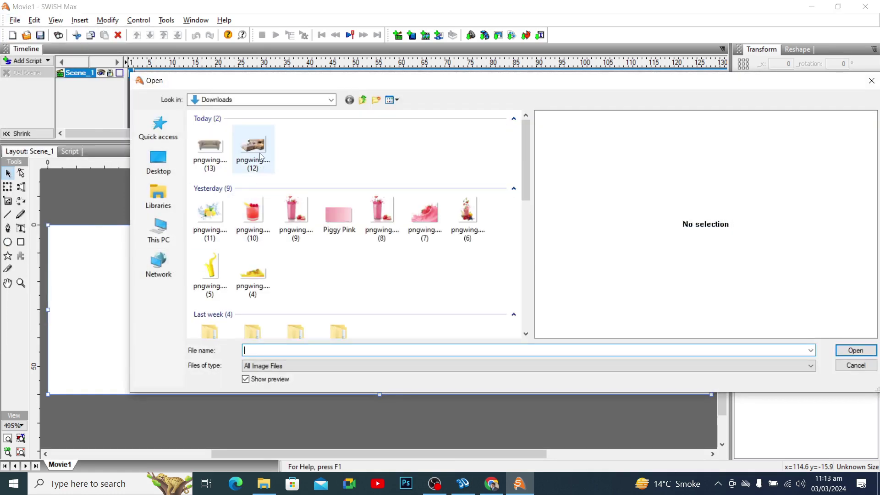
{"action": "left_click", "coordinate": [257, 156]}
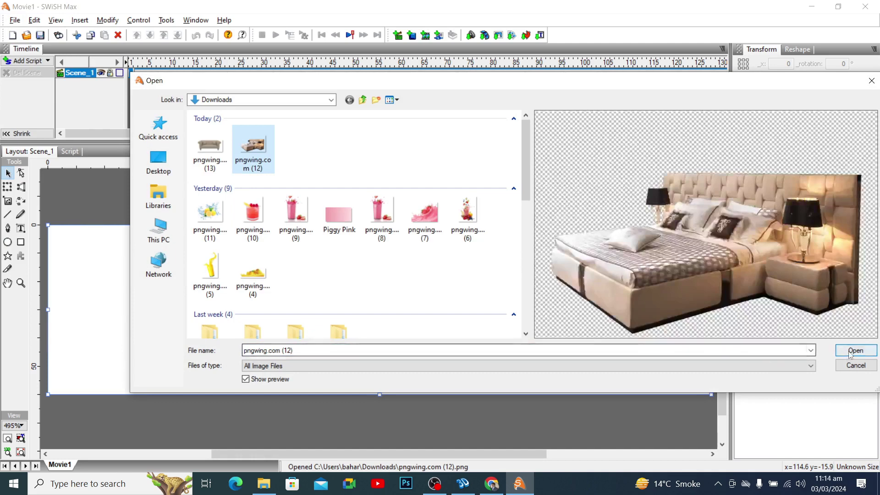
{"action": "left_click", "coordinate": [855, 350]}
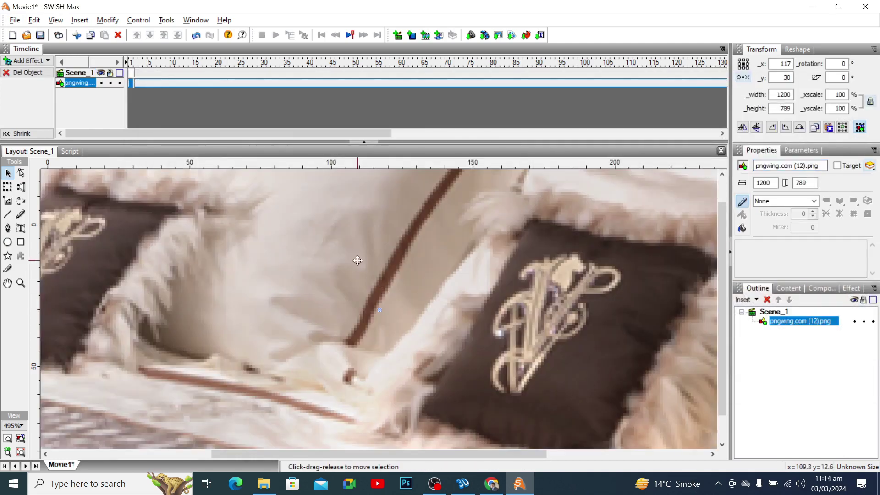
Shrink the oversized bed image to about 114 by 84 and move it over the right half of the white banner.
{"action": "left_click_drag", "start_coordinate": [357, 260], "coordinate": [569, 396]}
{"action": "left_click_drag", "start_coordinate": [629, 413], "coordinate": [506, 315]}
{"action": "left_click_drag", "start_coordinate": [536, 370], "coordinate": [583, 407]}
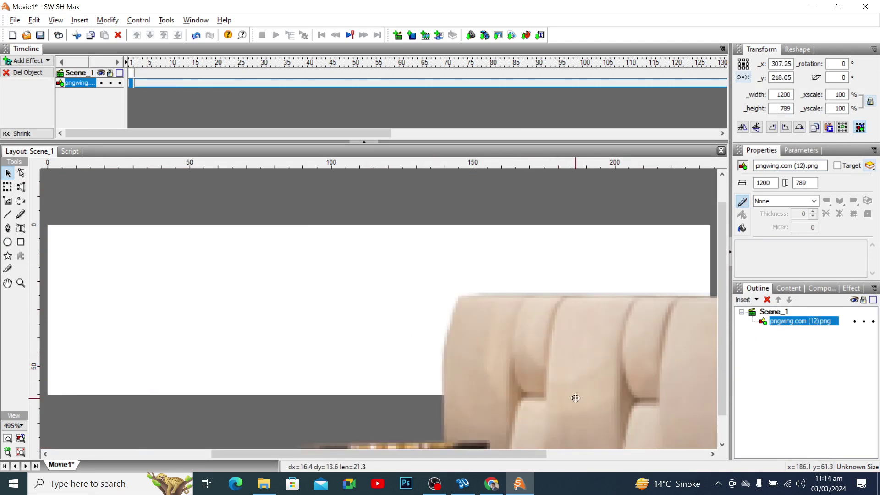
{"action": "scroll", "coordinate": [172, 355], "scroll_direction": "down", "scroll_amount": 1}
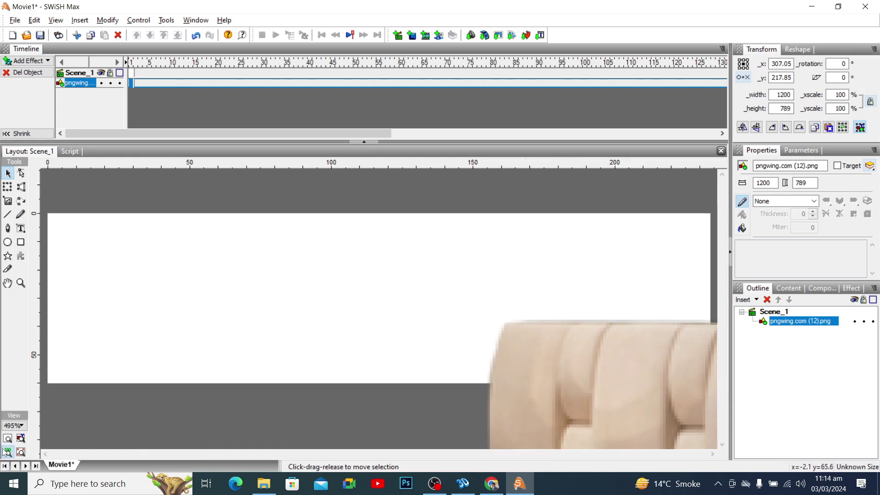
{"action": "left_click", "coordinate": [7, 451]}
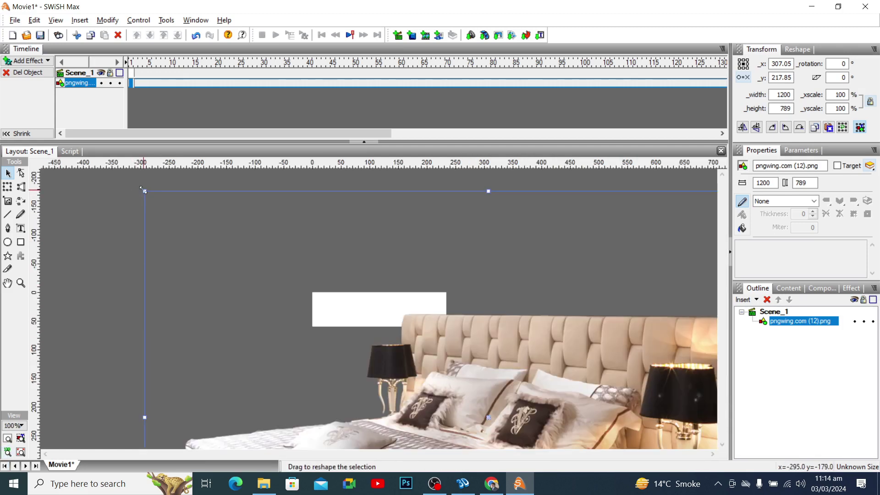
{"action": "left_click_drag", "start_coordinate": [142, 189], "coordinate": [455, 393]}
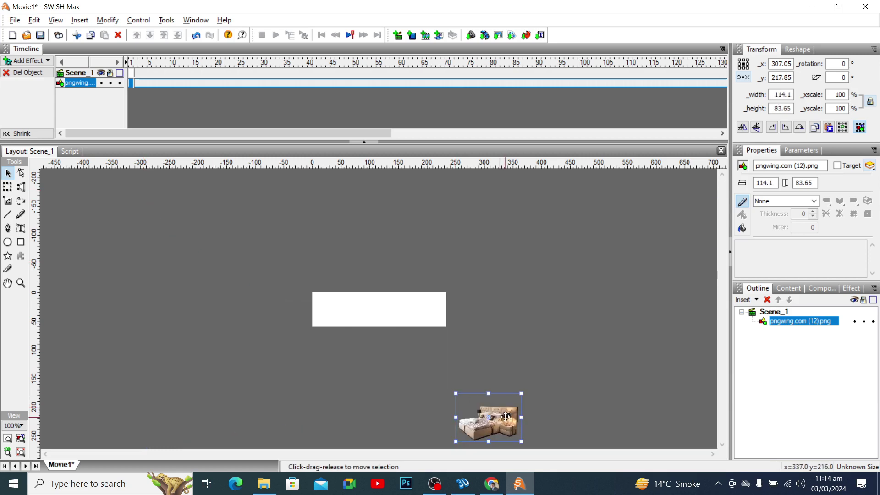
{"action": "left_click_drag", "start_coordinate": [504, 417], "coordinate": [428, 310]}
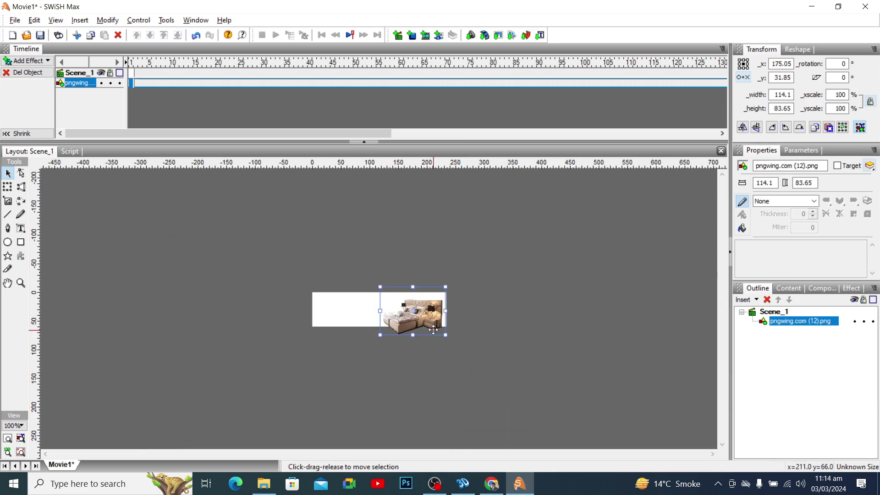
Reduce the bed image to about 80 by 41 and place it fully inside the right part of the banner.
{"action": "left_click", "coordinate": [20, 439]}
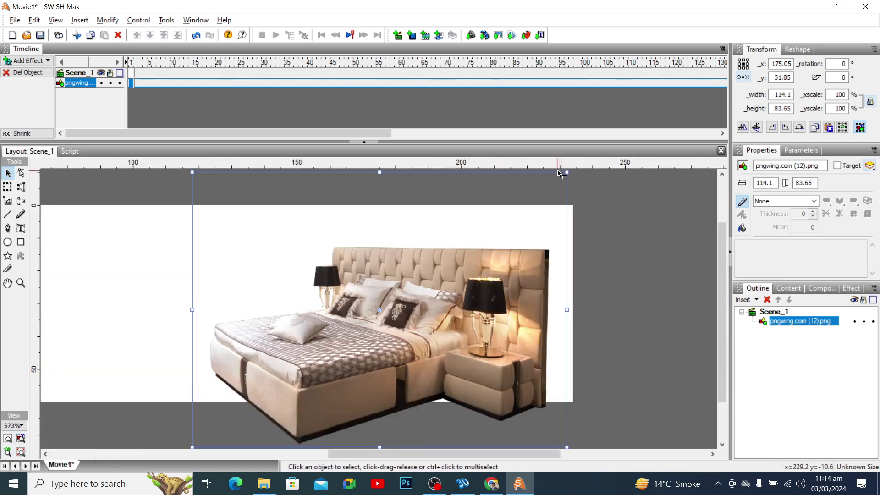
{"action": "left_click_drag", "start_coordinate": [567, 172], "coordinate": [443, 322]}
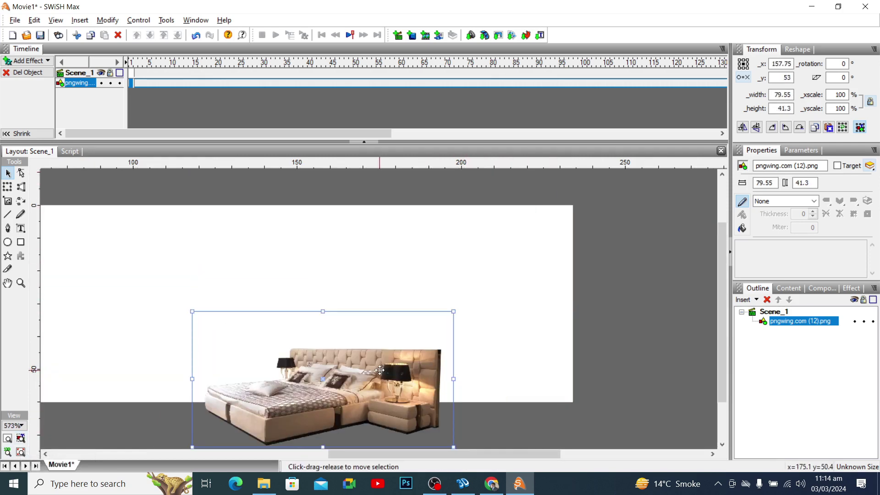
{"action": "left_click_drag", "start_coordinate": [385, 366], "coordinate": [488, 283]}
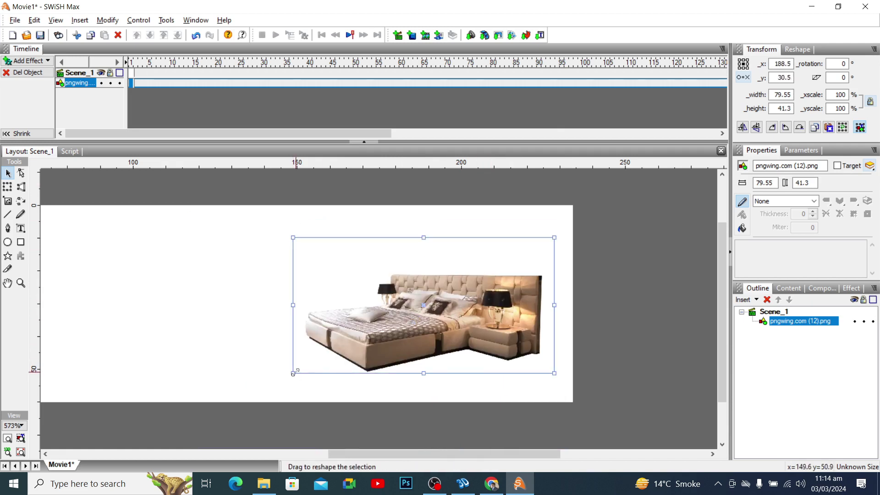
Enlarge the bed image to about 110 by 56 and position it to fill the banner's right half without crossing its edges.
{"action": "left_click_drag", "start_coordinate": [303, 355], "coordinate": [236, 405]}
{"action": "left_click_drag", "start_coordinate": [401, 339], "coordinate": [407, 328]}
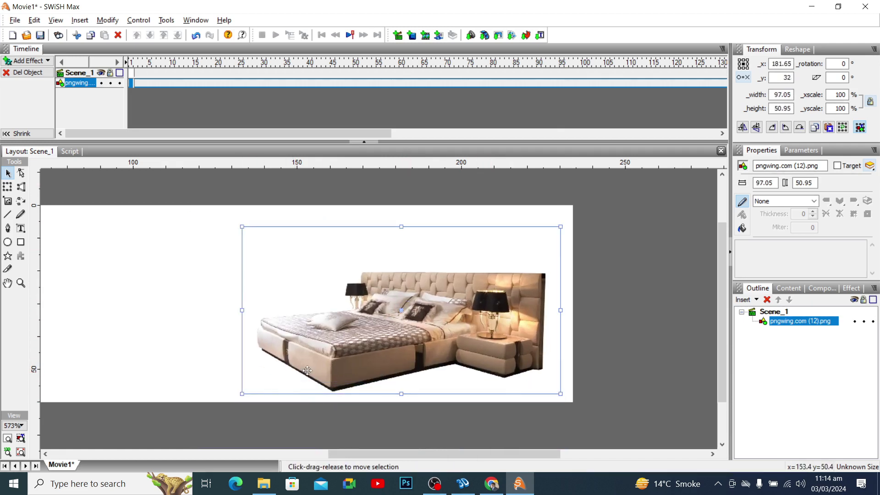
{"action": "left_click_drag", "start_coordinate": [241, 393], "coordinate": [212, 400]}
{"action": "left_click_drag", "start_coordinate": [340, 372], "coordinate": [353, 367]}
{"action": "left_click_drag", "start_coordinate": [228, 398], "coordinate": [212, 404]}
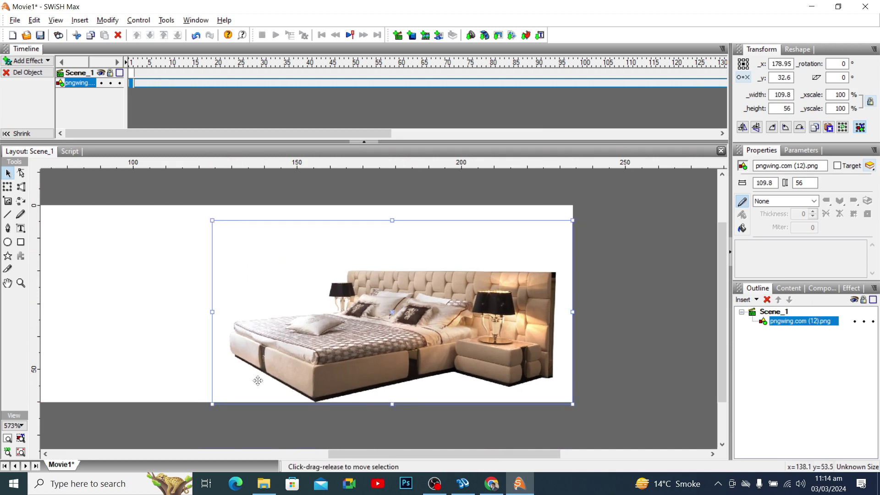
{"action": "left_click_drag", "start_coordinate": [373, 343], "coordinate": [371, 338]}
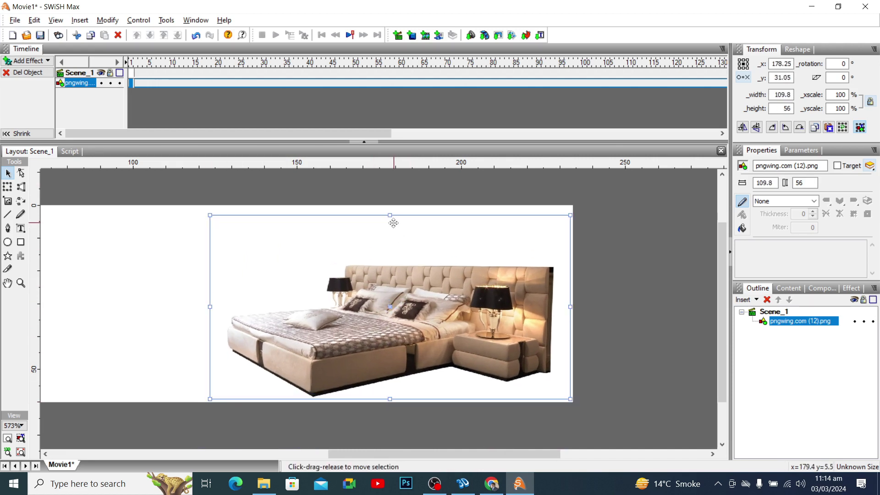
Stretch the bed image to about 59 high and fit it into the right end of the banner.
{"action": "left_click_drag", "start_coordinate": [389, 214], "coordinate": [390, 205]}
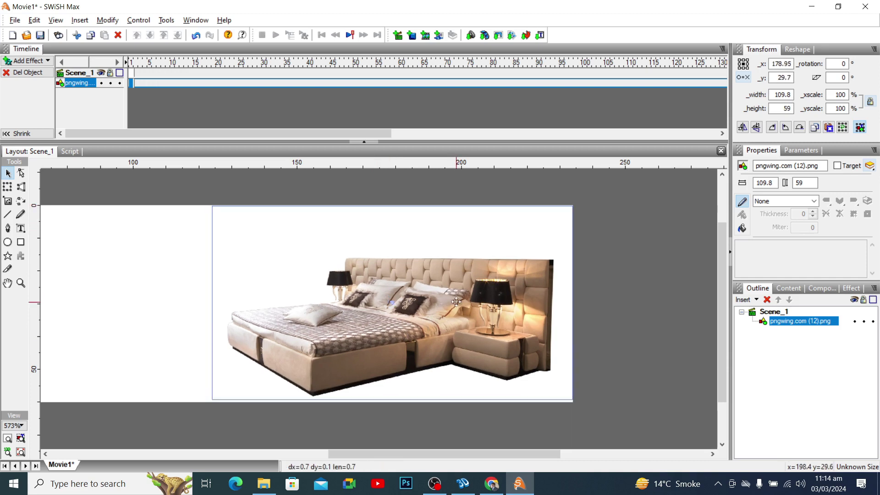
{"action": "left_click_drag", "start_coordinate": [454, 301], "coordinate": [457, 306]}
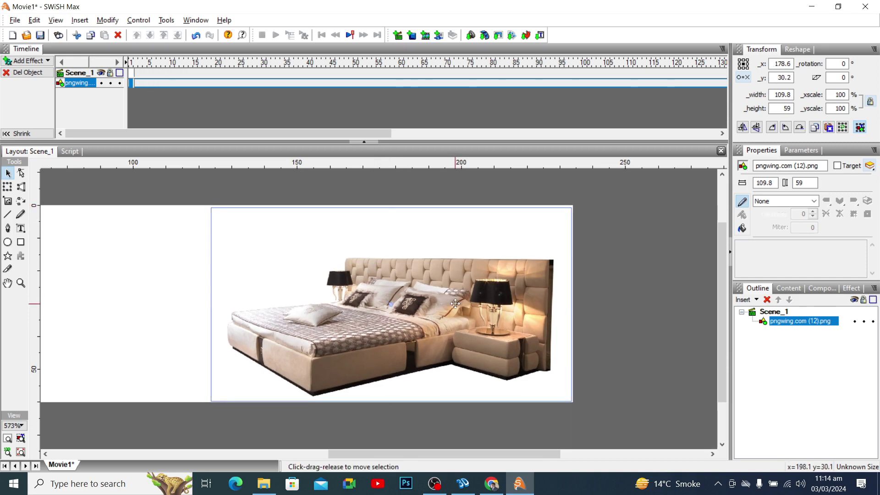
{"action": "left_click", "coordinate": [630, 276]}
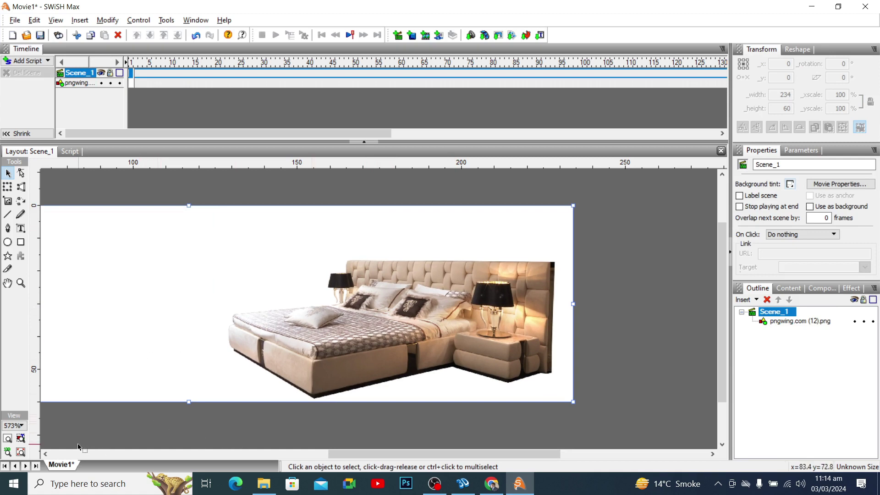
{"action": "left_click", "coordinate": [20, 439]}
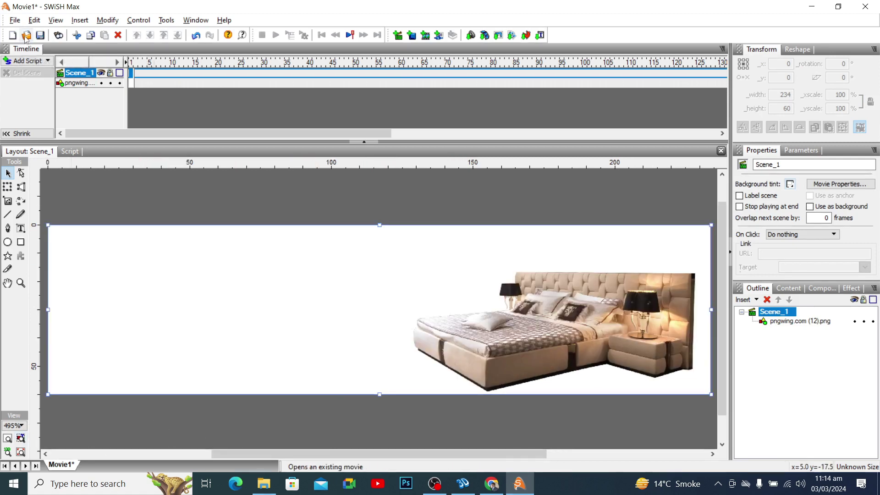
Import the sofa image pngwing.com (13) from the Downloads folder onto the stage.
{"action": "left_click", "coordinate": [14, 20]}
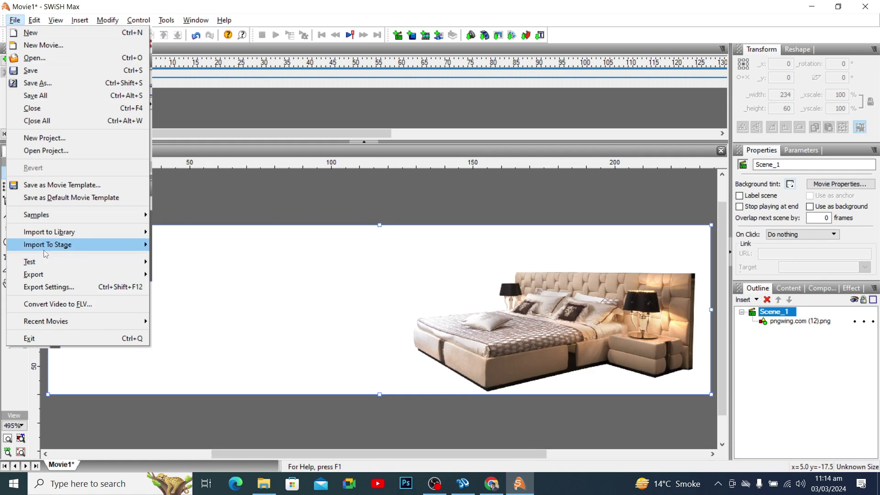
{"action": "left_click", "coordinate": [177, 270]}
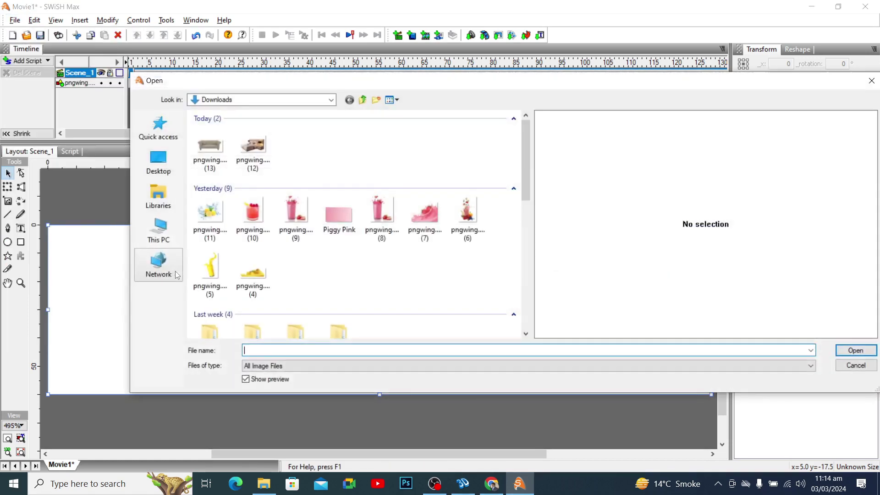
{"action": "left_click", "coordinate": [209, 146]}
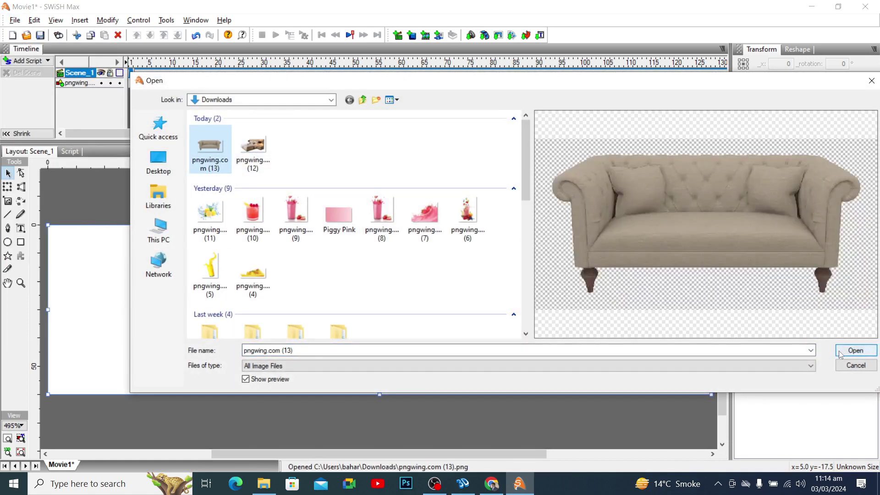
{"action": "left_click", "coordinate": [841, 351]}
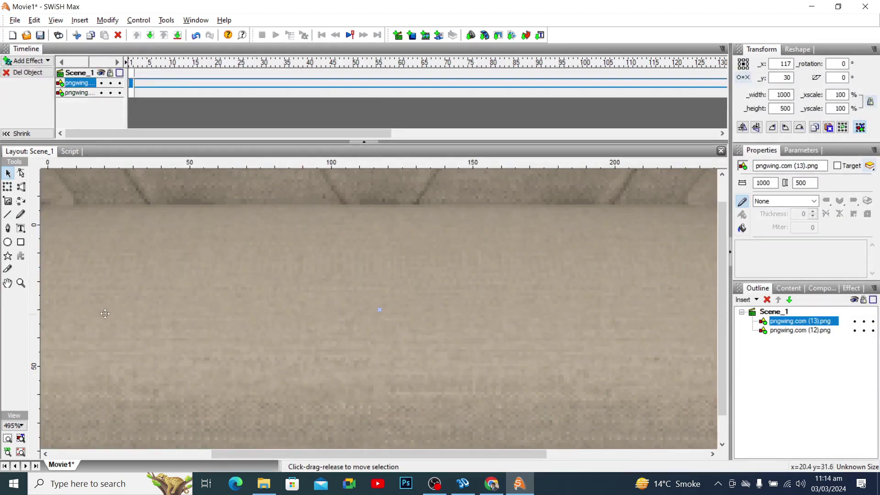
Shrink the sofa image to about 180 by 36 and move it onto the white banner.
{"action": "left_click", "coordinate": [8, 452]}
{"action": "left_click_drag", "start_coordinate": [137, 268], "coordinate": [146, 324]}
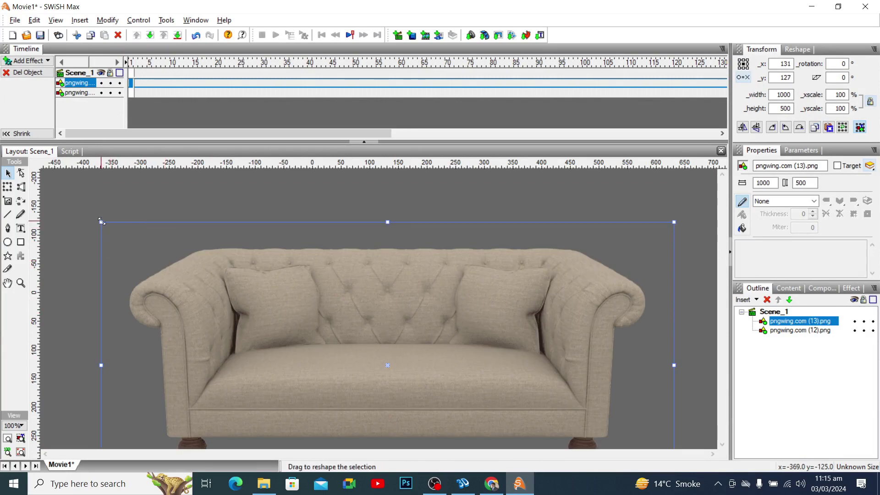
{"action": "left_click_drag", "start_coordinate": [101, 222], "coordinate": [336, 355]}
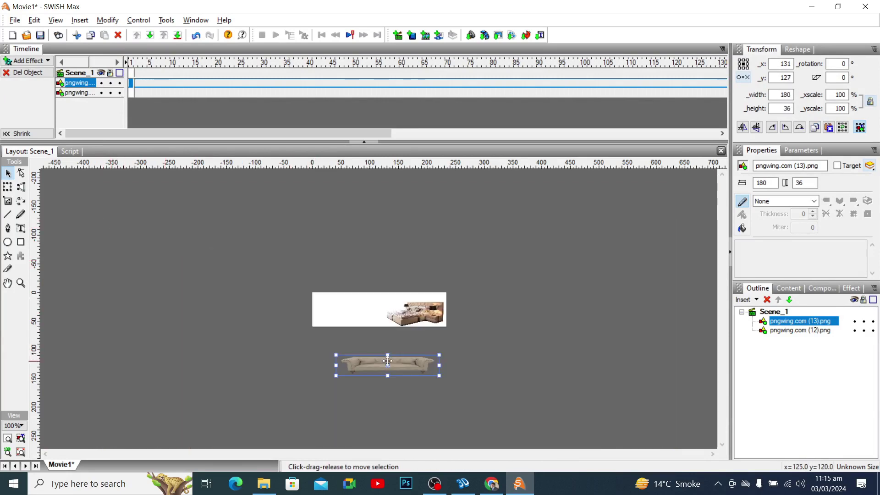
{"action": "left_click_drag", "start_coordinate": [403, 363], "coordinate": [385, 309]}
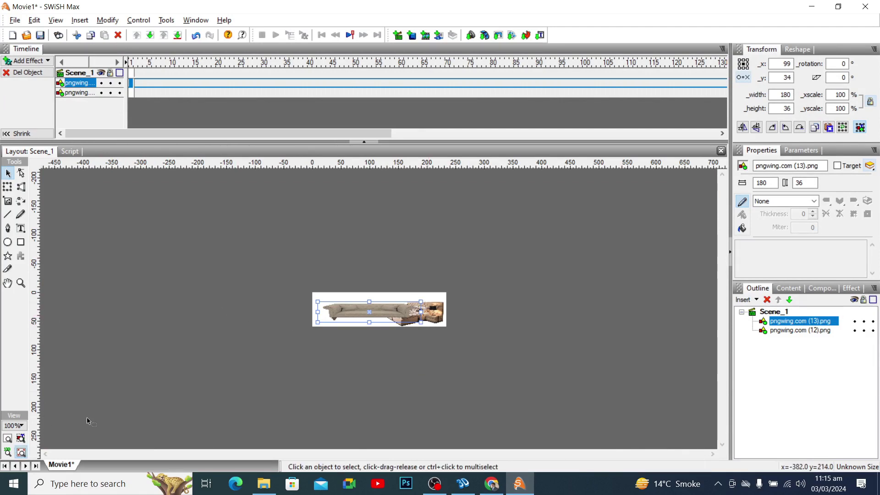
Narrow the sofa image to about 81 wide and move it toward the banner's upper edge.
{"action": "left_click", "coordinate": [21, 439]}
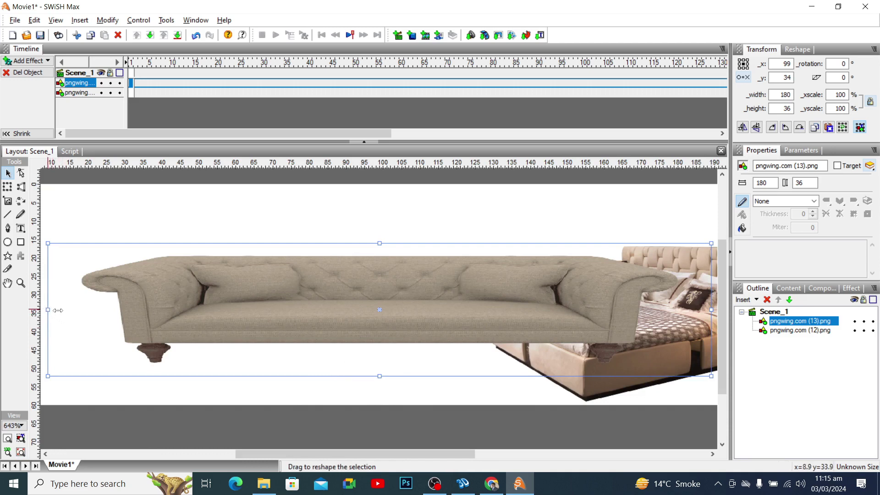
{"action": "left_click_drag", "start_coordinate": [58, 310], "coordinate": [240, 311]}
{"action": "left_click_drag", "start_coordinate": [396, 325], "coordinate": [426, 288]}
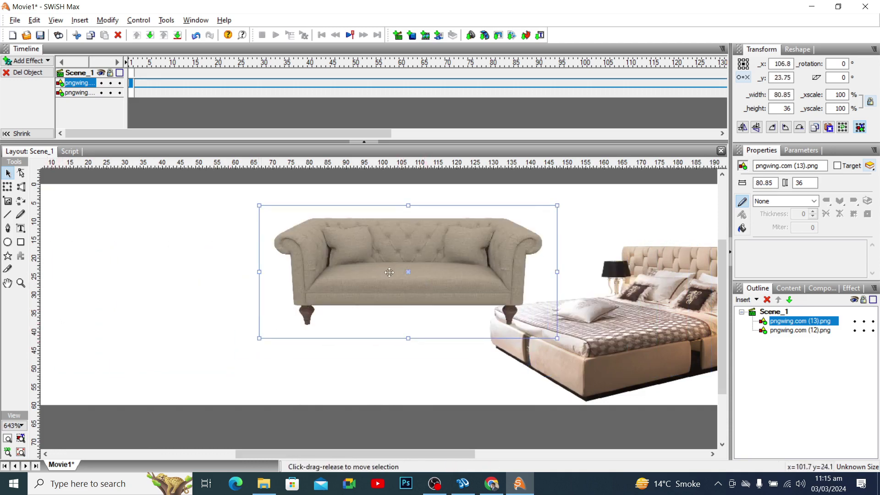
Level the sofa again after a slight tilt and place it beside the bed near the banner's lower edge.
{"action": "left_click_drag", "start_coordinate": [563, 198], "coordinate": [555, 191]}
{"action": "left_click_drag", "start_coordinate": [490, 269], "coordinate": [460, 316]}
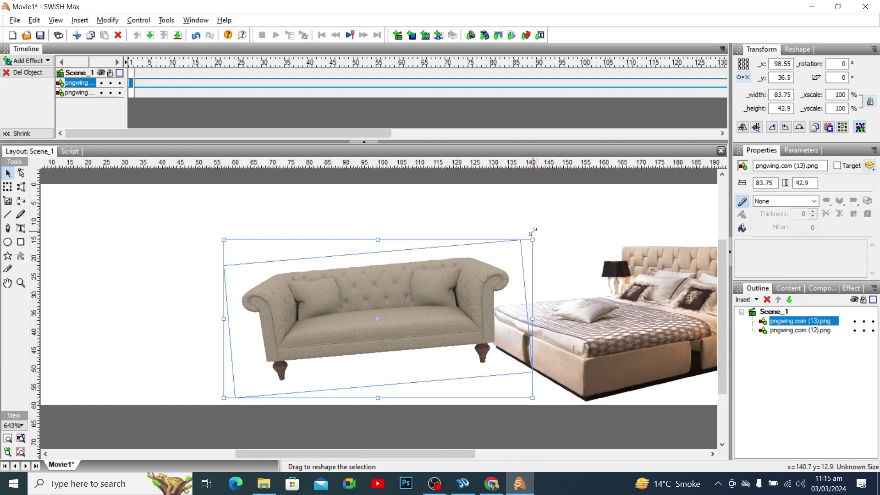
{"action": "left_click_drag", "start_coordinate": [531, 232], "coordinate": [536, 245]}
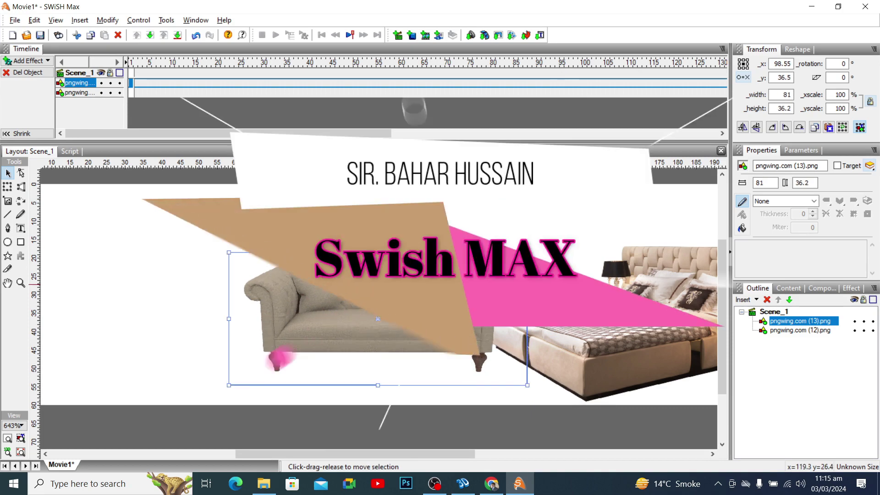
{"action": "left_click_drag", "start_coordinate": [423, 316], "coordinate": [414, 332]}
{"action": "left_click", "coordinate": [145, 422]}
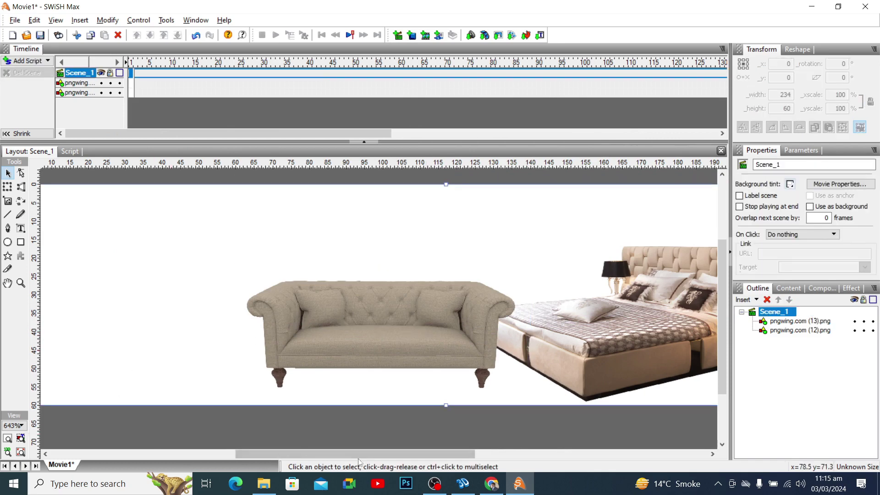
Switch to the browser and open the dark grey armchair's image page on PNGWING.
{"action": "left_click", "coordinate": [491, 484]}
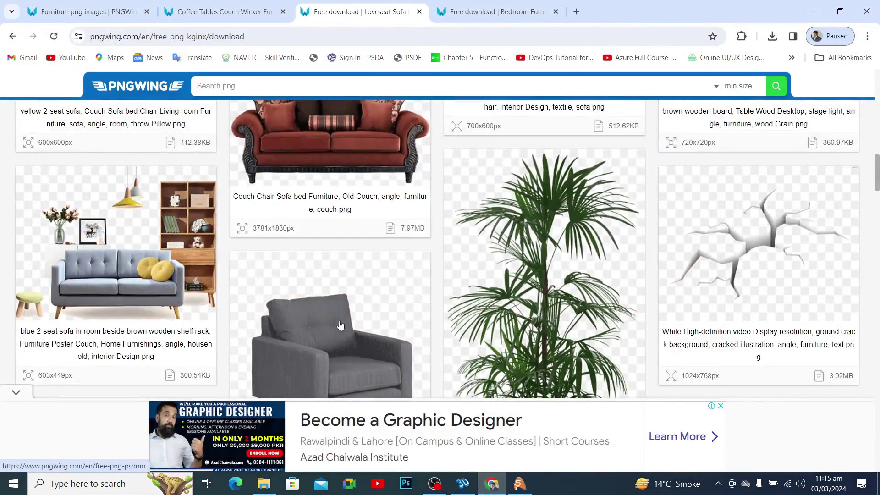
{"action": "left_click", "coordinate": [417, 292]}
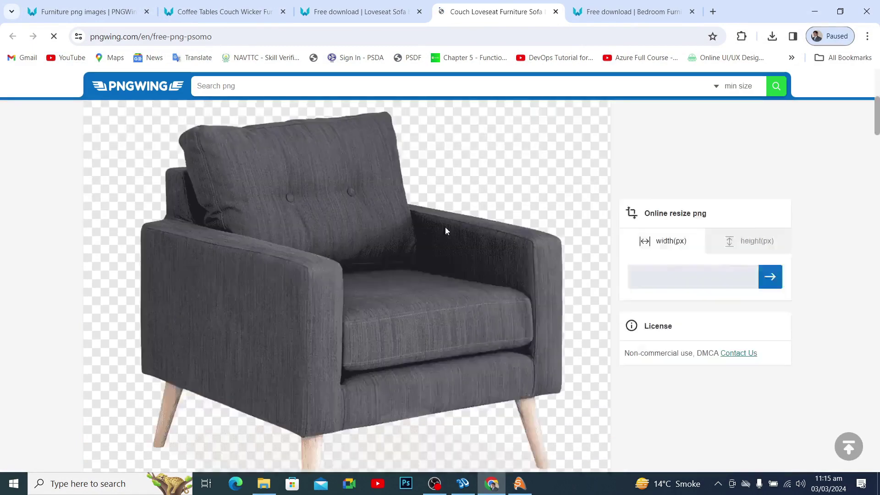
{"action": "scroll", "coordinate": [437, 227], "scroll_direction": "down", "scroll_amount": 3}
{"action": "scroll", "coordinate": [434, 235], "scroll_direction": "down", "scroll_amount": 7}
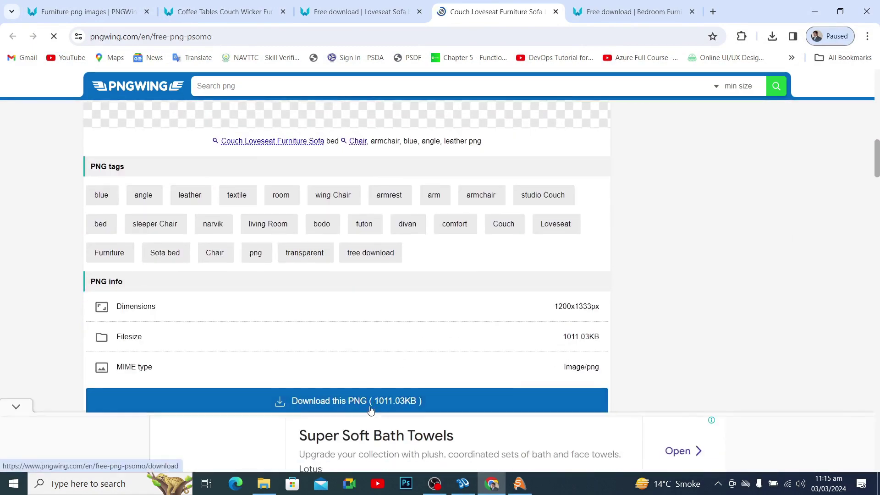
Look through the related furniture images on the armchair's page.
{"action": "scroll", "coordinate": [363, 386], "scroll_direction": "up", "scroll_amount": 2}
{"action": "scroll", "coordinate": [334, 334], "scroll_direction": "down", "scroll_amount": 7}
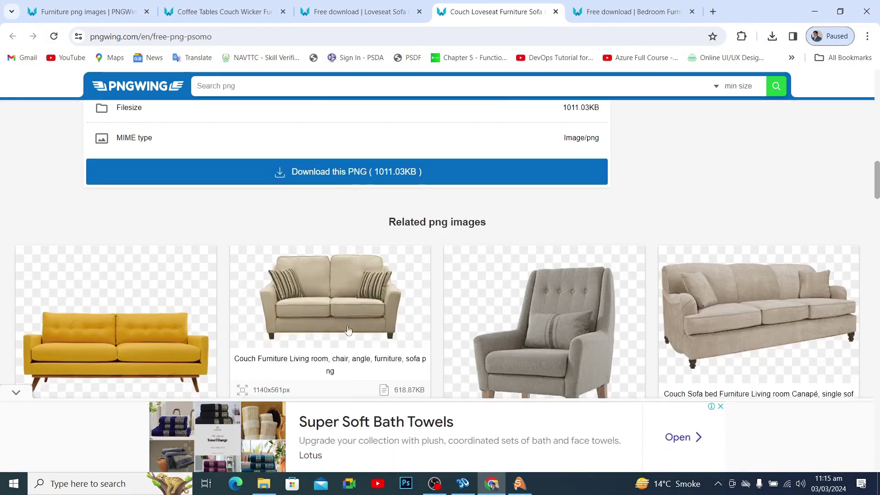
{"action": "scroll", "coordinate": [522, 236], "scroll_direction": "down", "scroll_amount": 3}
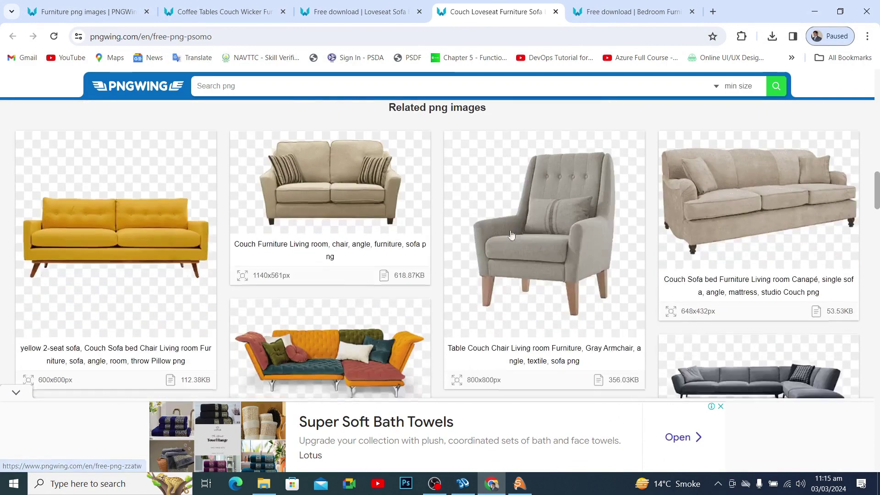
{"action": "scroll", "coordinate": [523, 235], "scroll_direction": "down", "scroll_amount": 1}
{"action": "scroll", "coordinate": [523, 236], "scroll_direction": "down", "scroll_amount": 3}
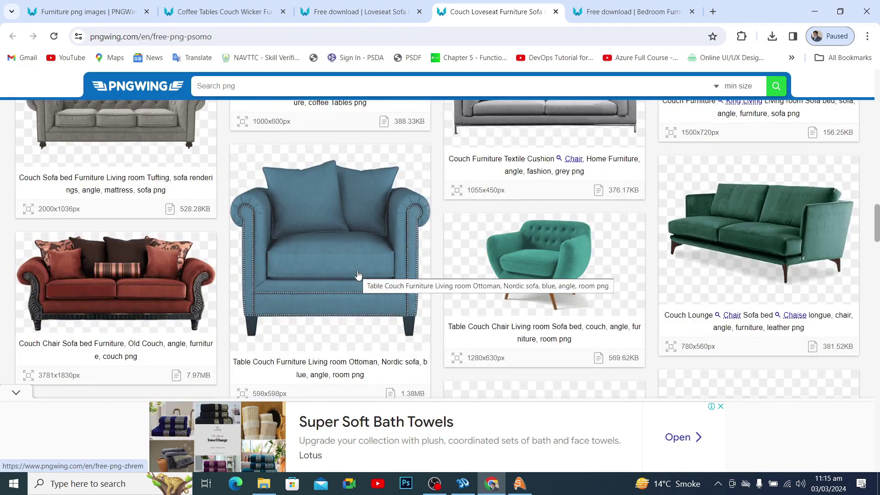
{"action": "scroll", "coordinate": [360, 276], "scroll_direction": "up", "scroll_amount": 10}
{"action": "scroll", "coordinate": [367, 280], "scroll_direction": "down", "scroll_amount": 4}
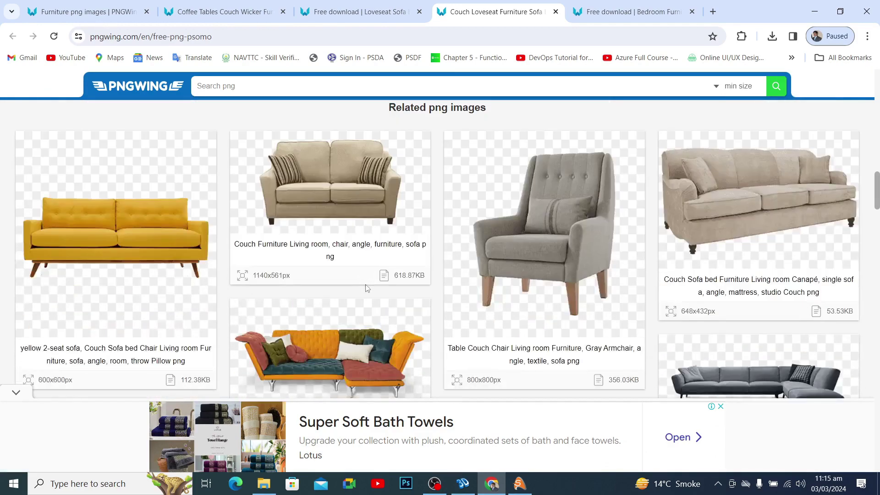
{"action": "scroll", "coordinate": [321, 284], "scroll_direction": "up", "scroll_amount": 10}
{"action": "scroll", "coordinate": [312, 289], "scroll_direction": "down", "scroll_amount": 5}
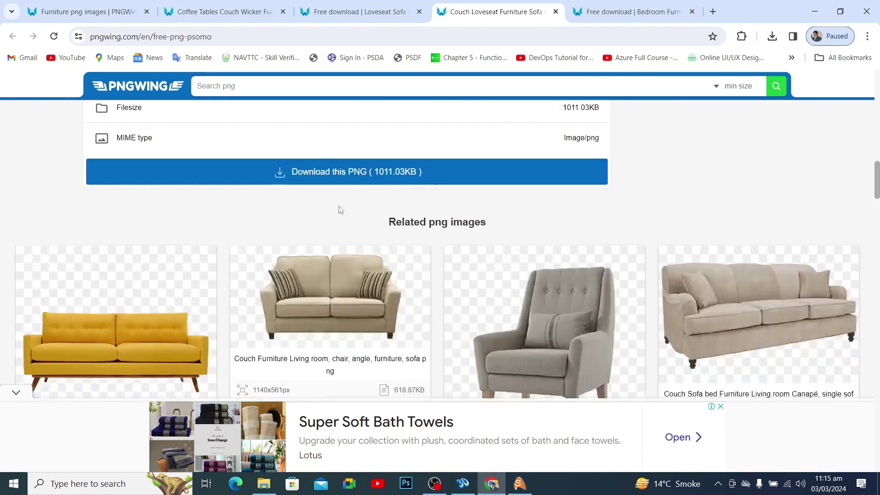
Download the dark grey armchair PNG from its page.
{"action": "left_click", "coordinate": [295, 171]}
{"action": "left_click", "coordinate": [463, 325]}
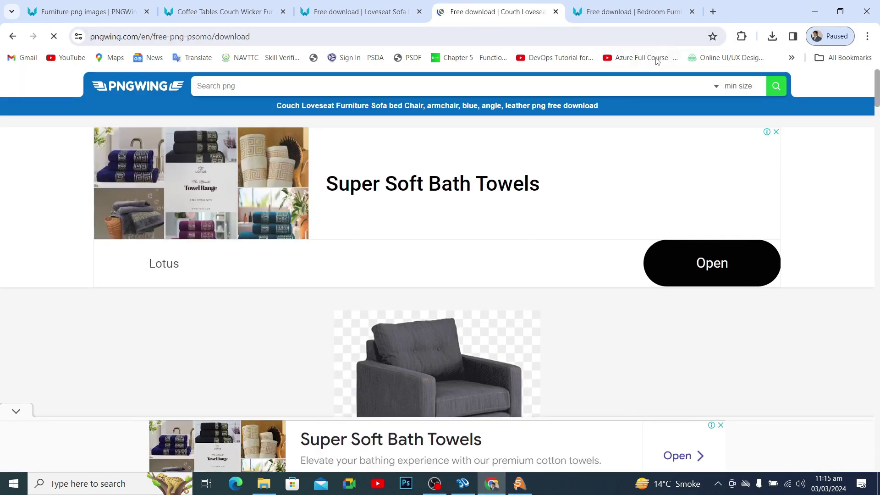
{"action": "scroll", "coordinate": [514, 280], "scroll_direction": "down", "scroll_amount": 5}
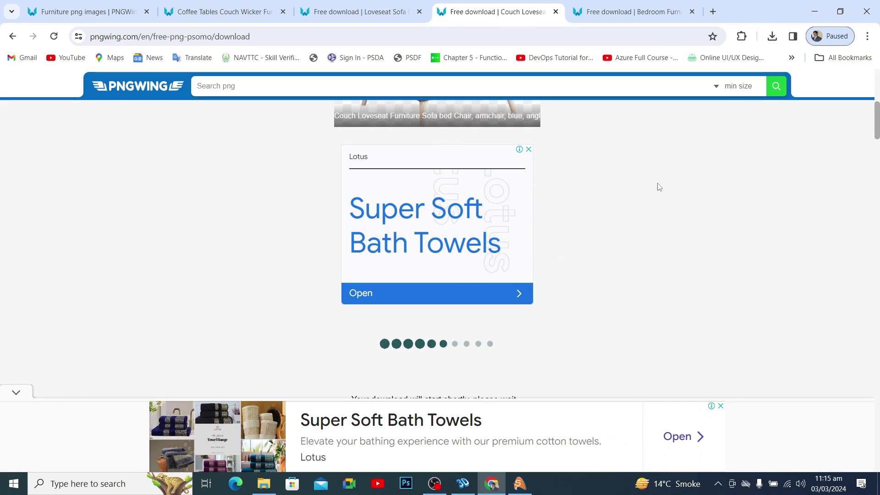
Switch back to SWiSH Max and import the armchair image pngwing.com (14) onto the stage.
{"action": "left_click", "coordinate": [519, 483]}
{"action": "left_click", "coordinate": [15, 20]}
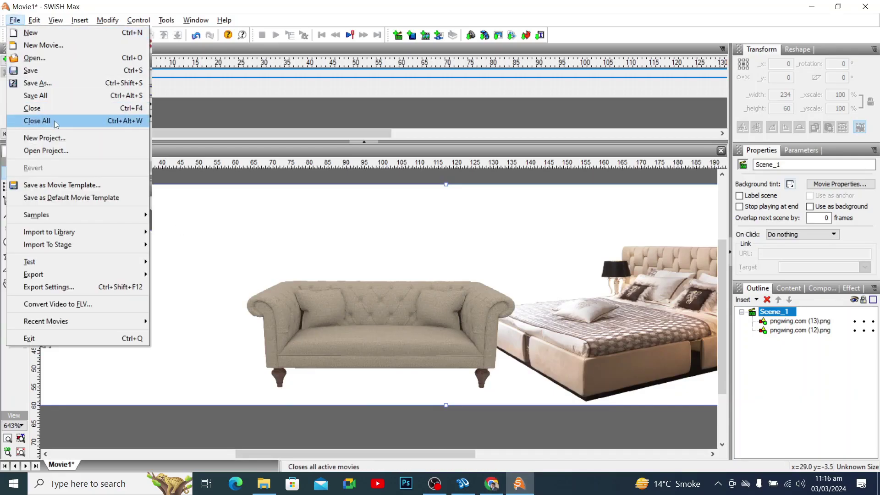
{"action": "mouse_move", "coordinate": [66, 246]}
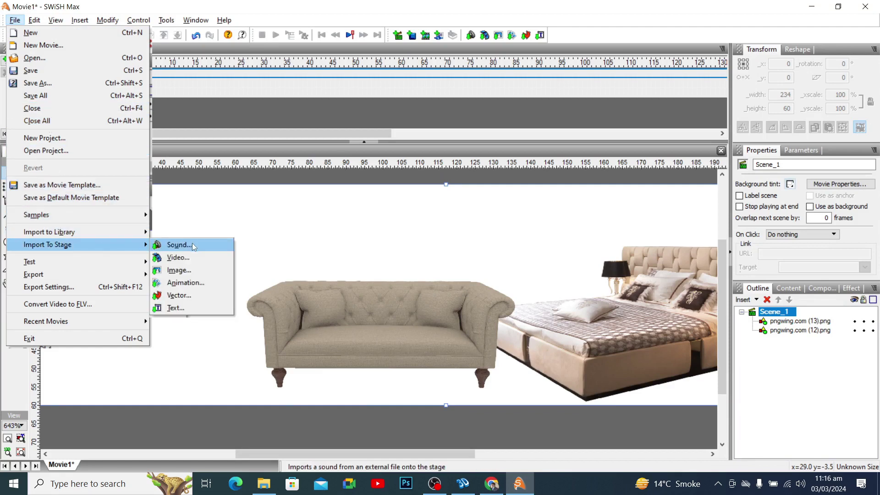
{"action": "left_click", "coordinate": [184, 268]}
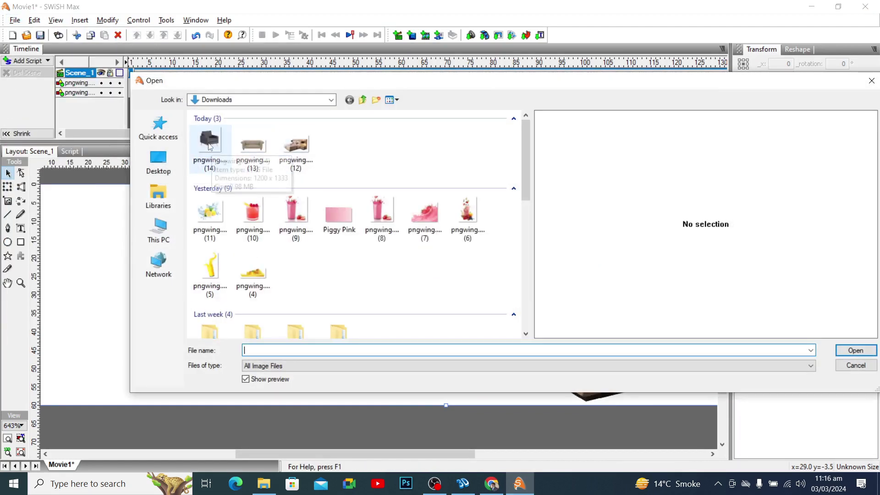
{"action": "left_click", "coordinate": [209, 144]}
{"action": "left_click", "coordinate": [854, 351]}
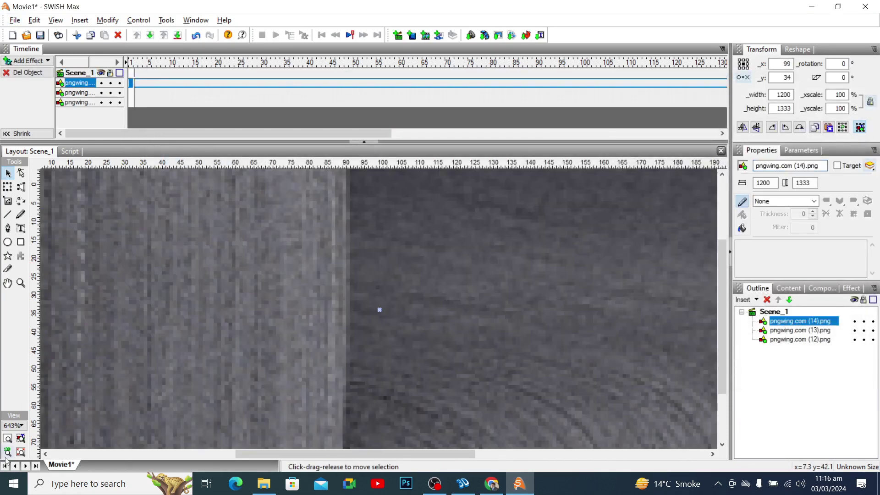
Shrink the armchair image to about 336 by 190 and move it over the banner.
{"action": "left_click", "coordinate": [7, 453]}
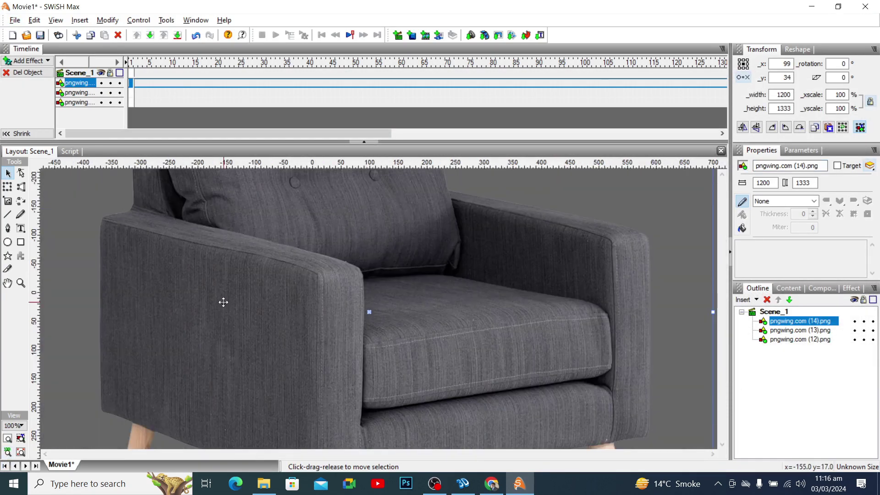
{"action": "left_click_drag", "start_coordinate": [233, 296], "coordinate": [287, 375]}
{"action": "left_click_drag", "start_coordinate": [132, 192], "coordinate": [387, 393]}
{"action": "left_click_drag", "start_coordinate": [442, 405], "coordinate": [302, 212]}
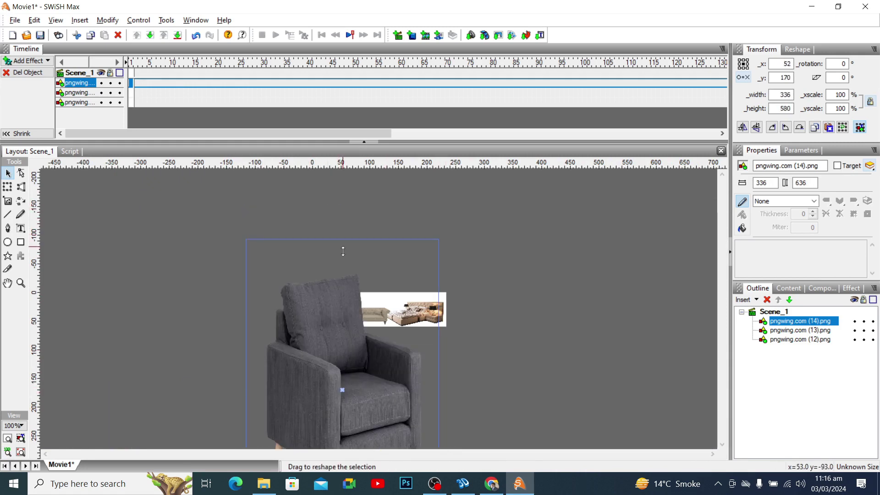
{"action": "left_click_drag", "start_coordinate": [343, 251], "coordinate": [344, 339]}
{"action": "left_click_drag", "start_coordinate": [333, 392], "coordinate": [332, 318]}
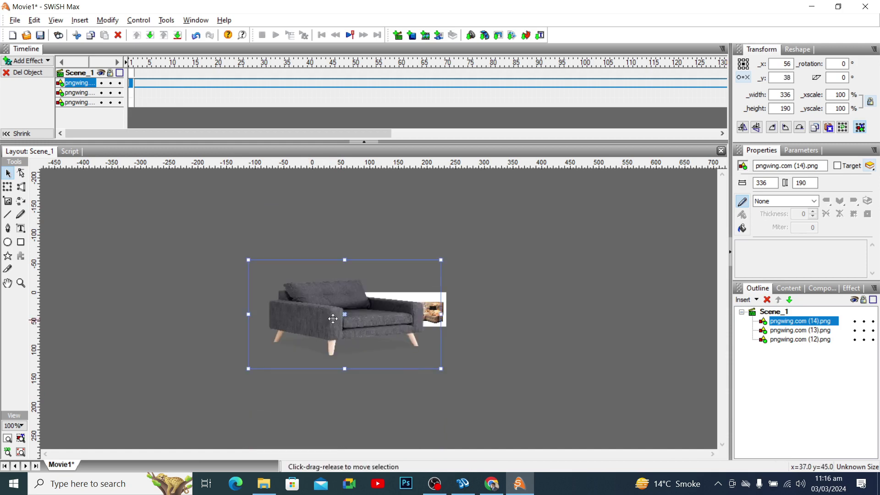
Reduce the armchair image further to about 124 by 118 and place it at the banner's left end.
{"action": "left_click_drag", "start_coordinate": [441, 315], "coordinate": [388, 315]}
{"action": "left_click_drag", "start_coordinate": [387, 369], "coordinate": [380, 348]}
{"action": "left_click_drag", "start_coordinate": [349, 323], "coordinate": [347, 317]}
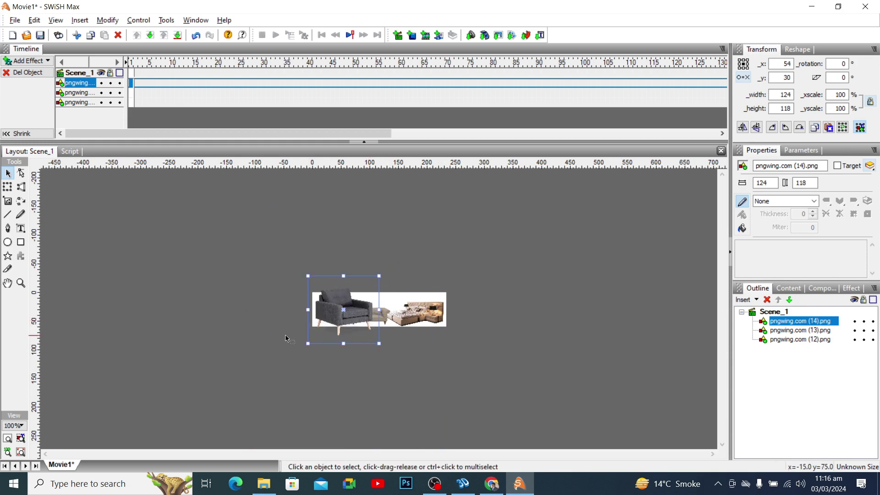
{"action": "left_click", "coordinate": [21, 438]}
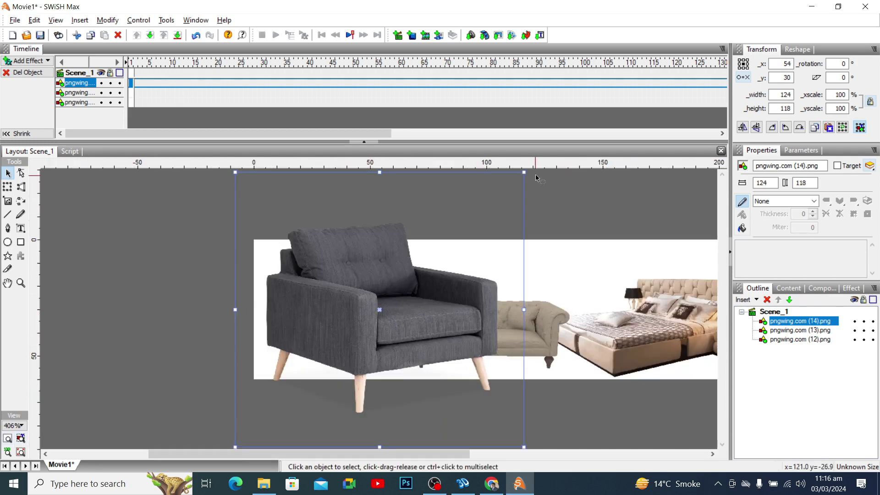
Shrink the armchair image to about 55 by 57 and place it inside the banner's left end.
{"action": "left_click_drag", "start_coordinate": [522, 174], "coordinate": [342, 360]}
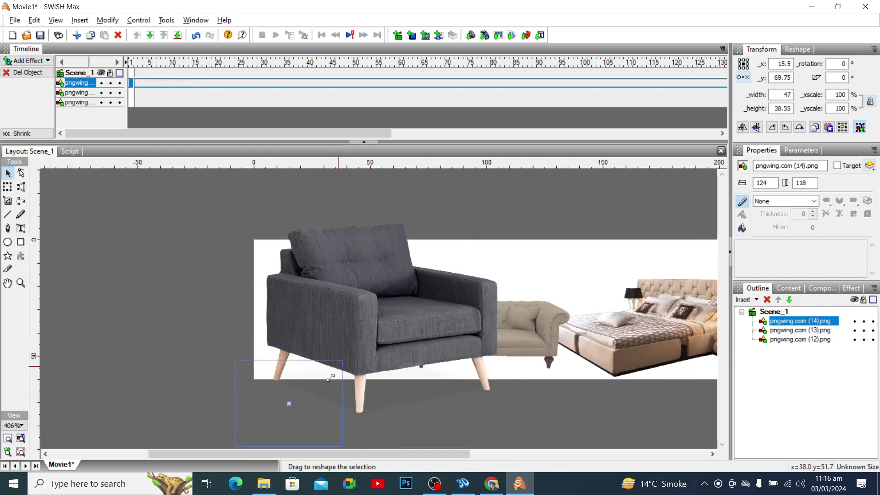
{"action": "left_click_drag", "start_coordinate": [287, 410], "coordinate": [320, 339]}
{"action": "left_click_drag", "start_coordinate": [372, 297], "coordinate": [386, 251]}
{"action": "left_click_drag", "start_coordinate": [327, 253], "coordinate": [327, 240]}
{"action": "left_click_drag", "start_coordinate": [311, 298], "coordinate": [310, 299]}
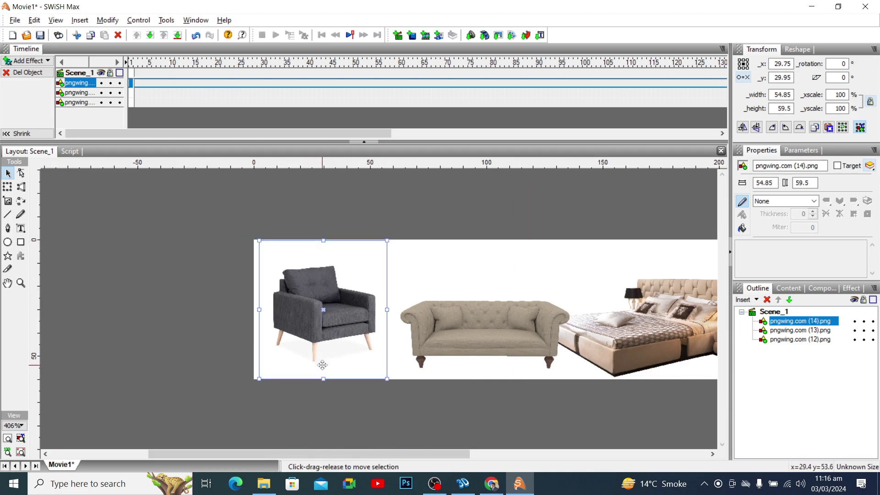
{"action": "left_click_drag", "start_coordinate": [323, 379], "coordinate": [323, 372]}
{"action": "left_click_drag", "start_coordinate": [313, 324], "coordinate": [311, 332]}
{"action": "left_click", "coordinate": [344, 417]}
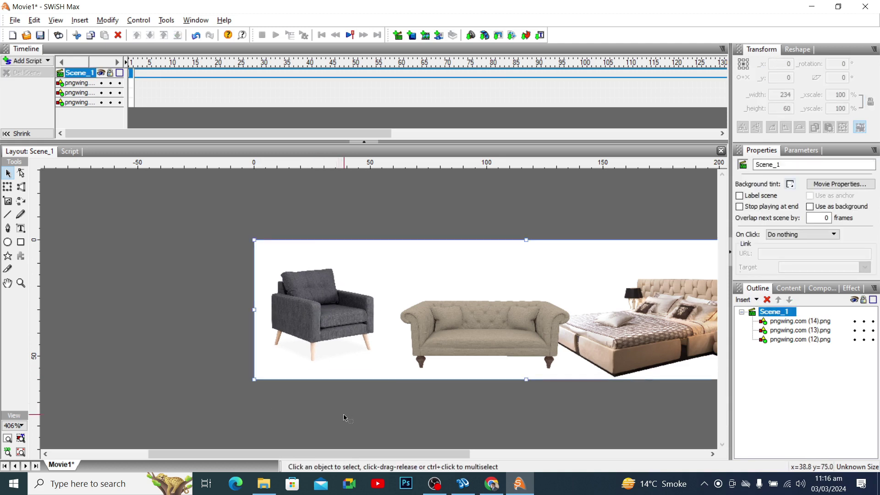
Shift the sofa slightly left toward the armchair and nudge the bed slightly right on the banner.
{"action": "left_click", "coordinate": [21, 439]}
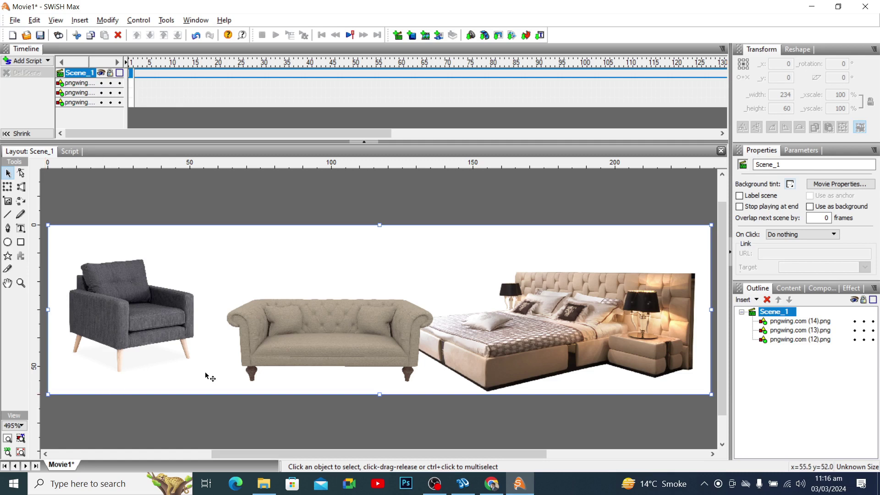
{"action": "left_click_drag", "start_coordinate": [302, 352], "coordinate": [284, 352]}
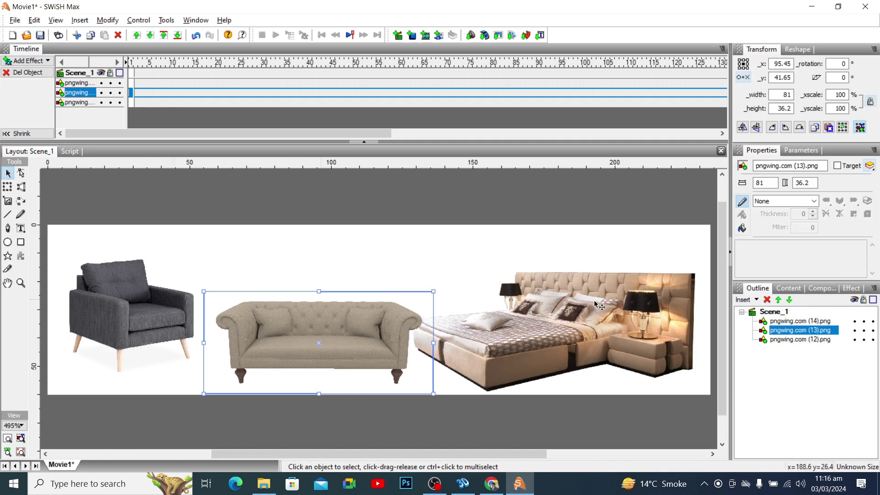
{"action": "left_click", "coordinate": [620, 310]}
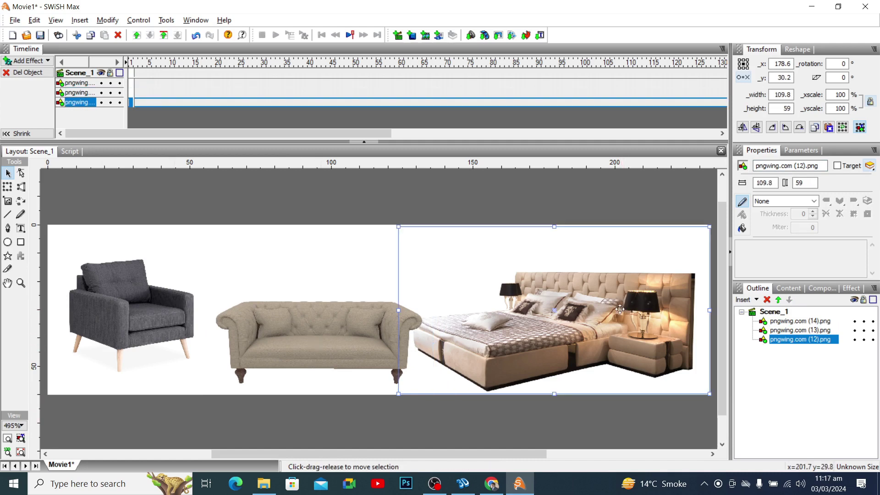
{"action": "left_click_drag", "start_coordinate": [617, 312], "coordinate": [621, 311]}
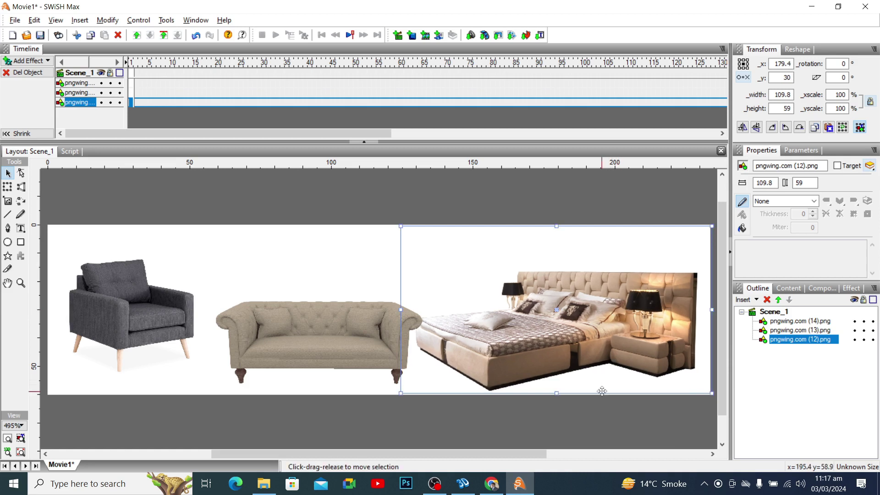
{"action": "key", "text": "Escape"}
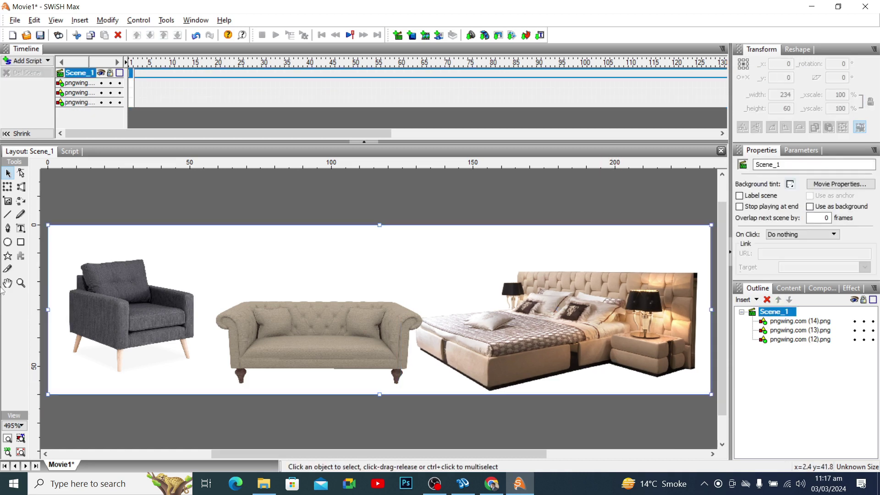
Add the text "50% Off" over the armchair at the banner's left end.
{"action": "left_click", "coordinate": [21, 229]}
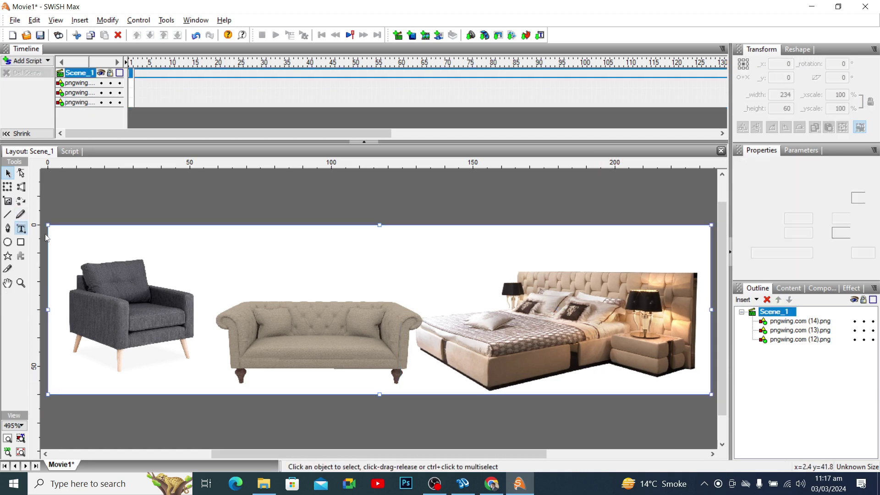
{"action": "left_click", "coordinate": [94, 251]}
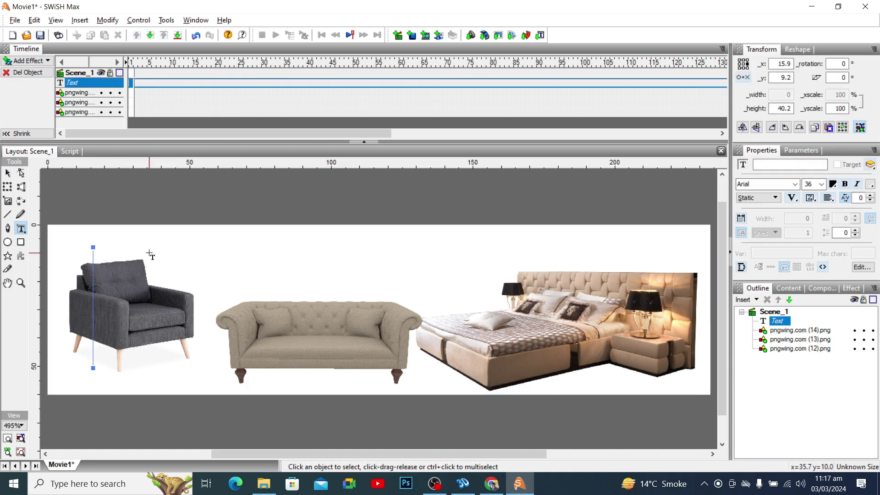
{"action": "type", "text": "50%"}
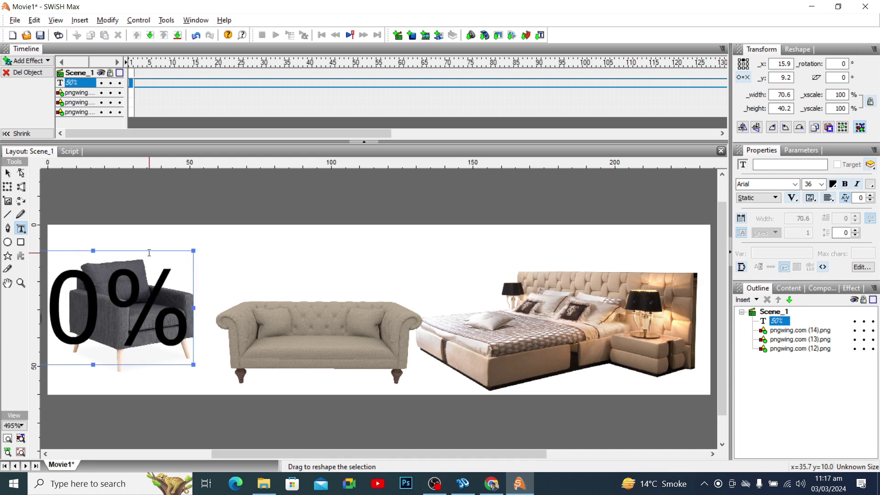
{"action": "type", "text": " Off"}
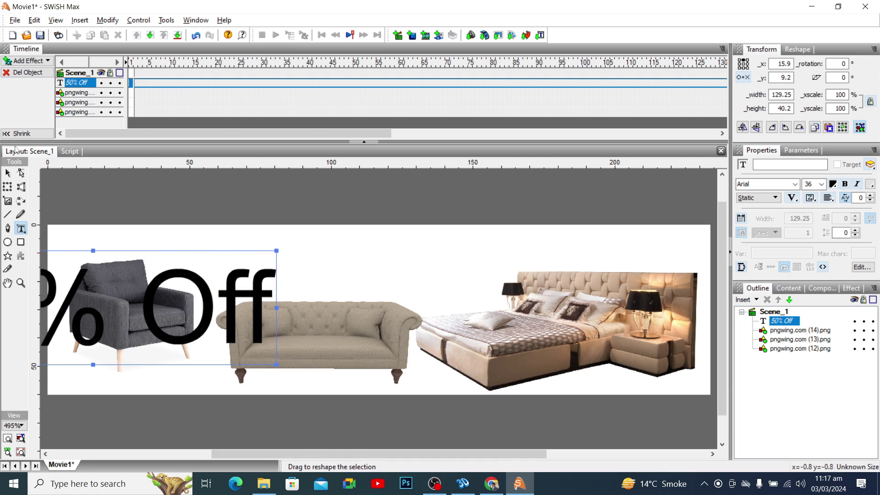
Scale the "50% Off" text down to about 66 by 19 and place it across the top of the armchair.
{"action": "left_click", "coordinate": [8, 173]}
{"action": "left_click_drag", "start_coordinate": [164, 295], "coordinate": [227, 279]}
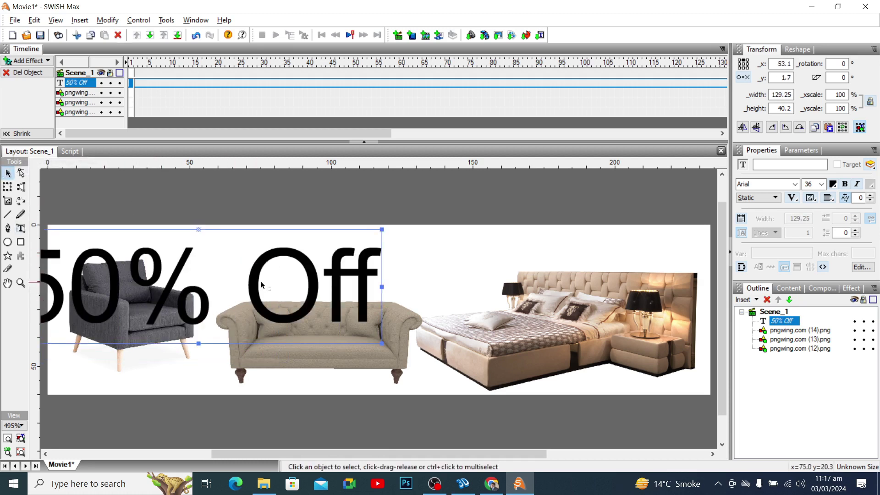
{"action": "left_click_drag", "start_coordinate": [340, 234], "coordinate": [222, 288]}
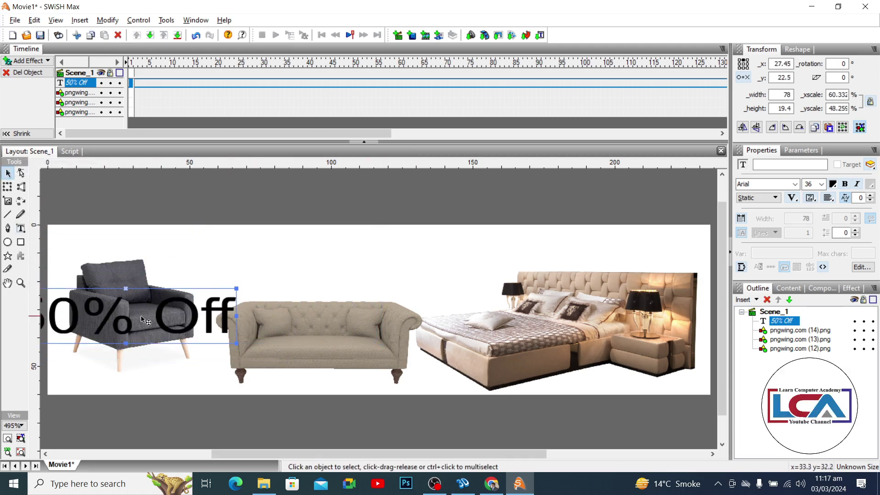
{"action": "mouse_move", "coordinate": [127, 320]}
{"action": "left_mouse_down"}
{"action": "mouse_move", "coordinate": [176, 264]}
{"action": "mouse_move", "coordinate": [126, 319]}
{"action": "left_mouse_up"}
{"action": "left_click", "coordinate": [236, 263]}
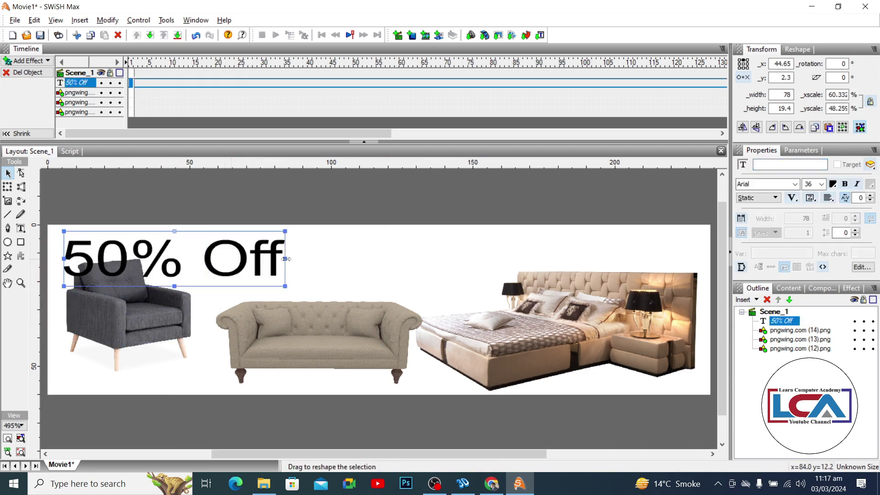
{"action": "left_click_drag", "start_coordinate": [284, 258], "coordinate": [250, 260]}
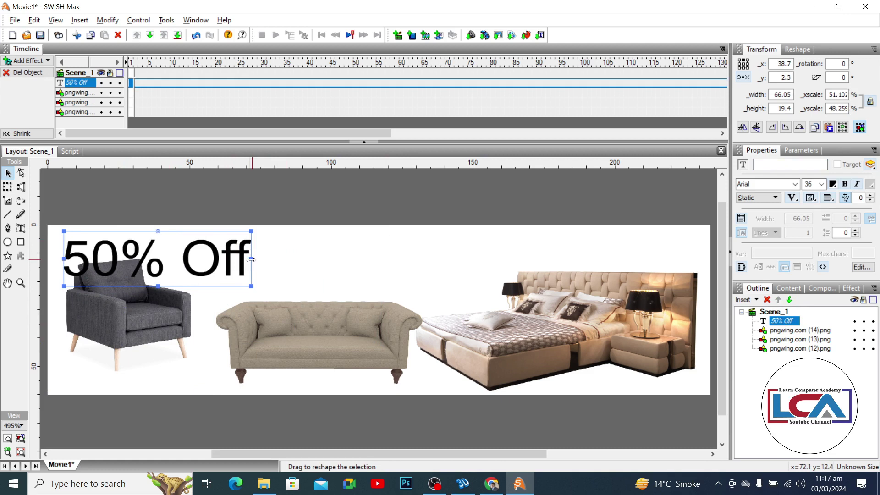
{"action": "left_click_drag", "start_coordinate": [146, 255], "coordinate": [140, 256]}
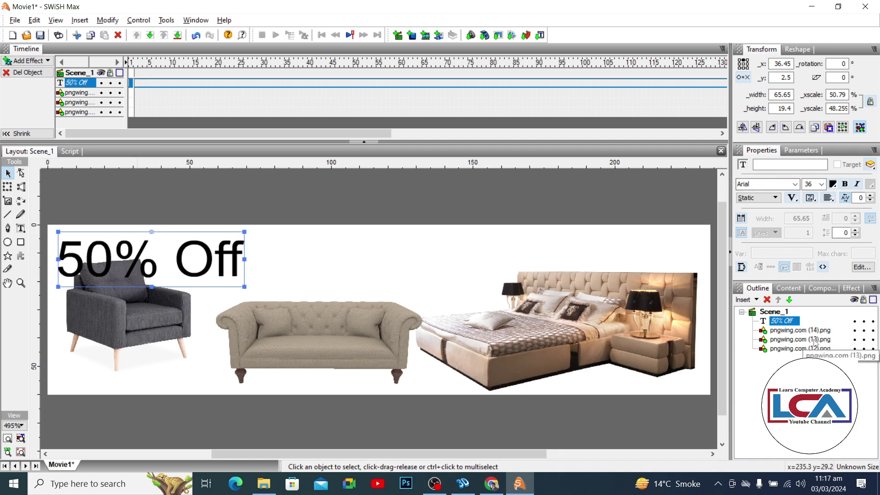
Try the Arial Black font on the "50% Off" text.
{"action": "left_click", "coordinate": [788, 185]}
{"action": "left_click", "coordinate": [787, 185]}
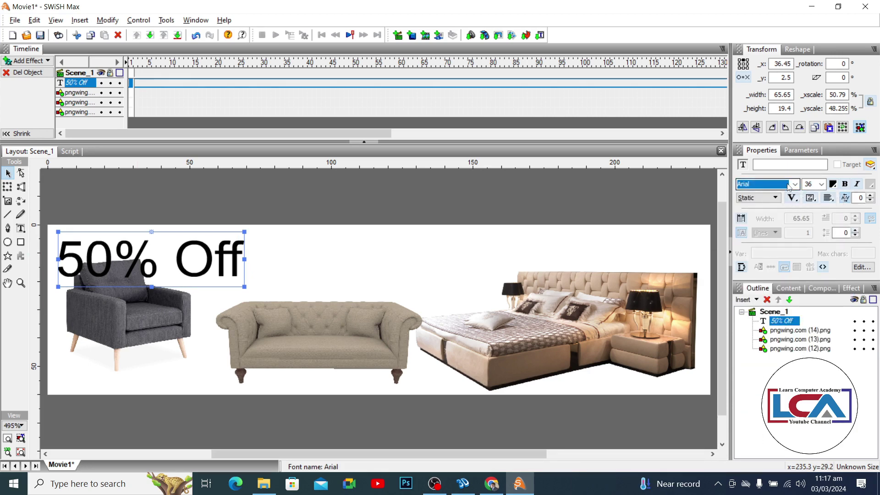
{"action": "left_click", "coordinate": [788, 185]}
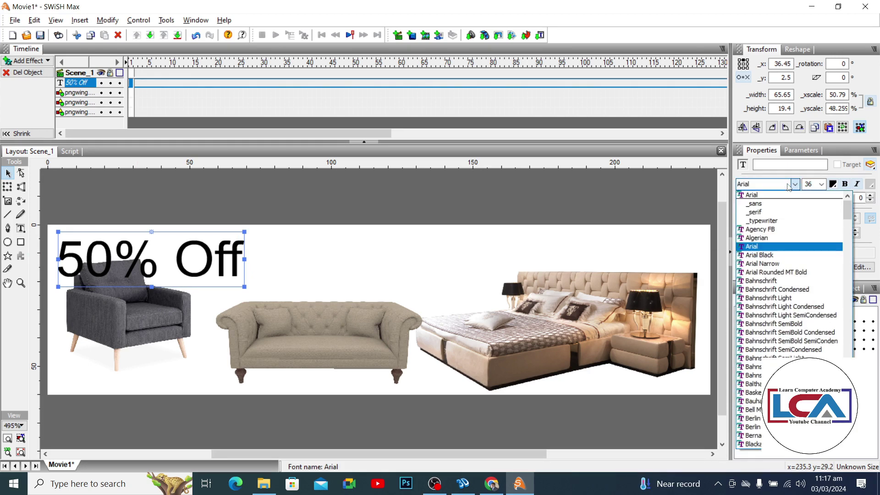
{"action": "left_click", "coordinate": [774, 254]}
Go through the available fonts and set the "50% Off" text to Bell MT.
{"action": "key", "text": "alt+Down"}
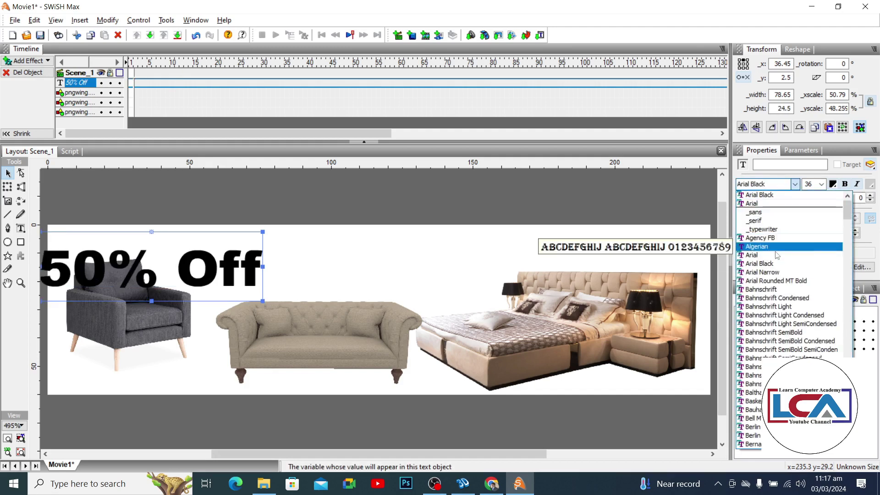
{"action": "key", "text": "Down"}
{"action": "key", "text": "Down"}
{"action": "key", "text": "Down"}
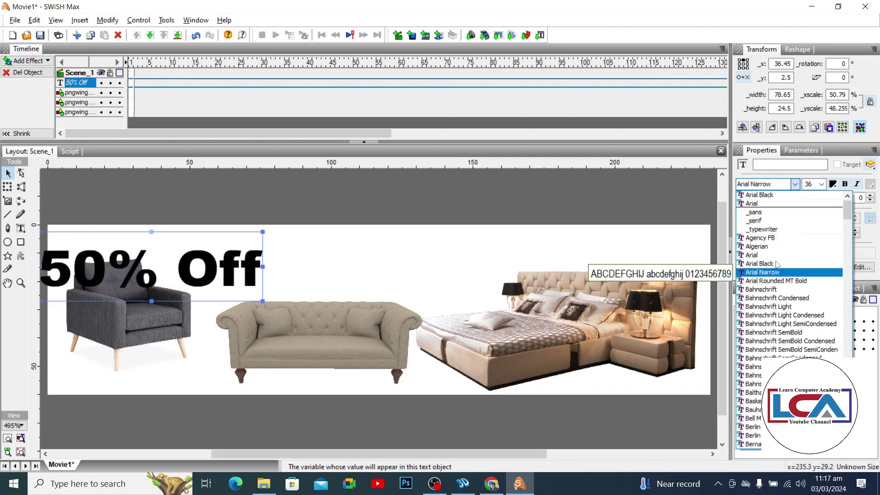
{"action": "key", "text": "Down"}
{"action": "key", "text": "Down"}
{"action": "key", "text": "Down"}
{"action": "key", "text": "Down"}
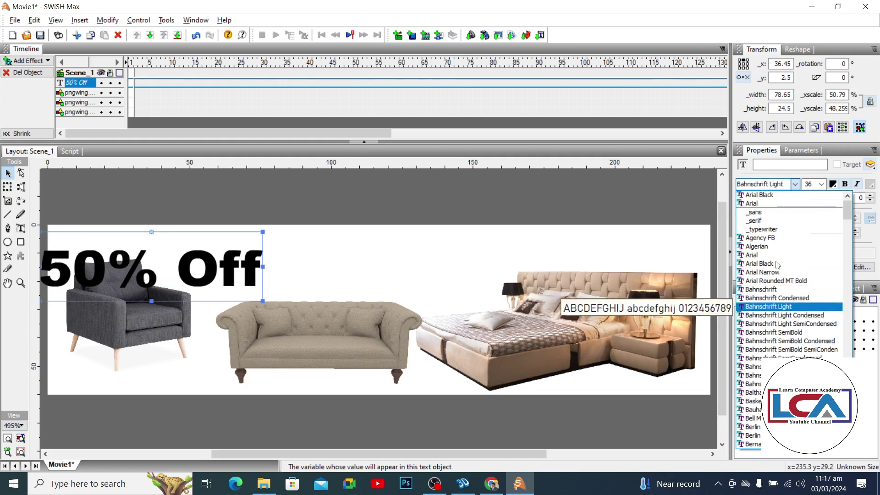
{"action": "key", "text": "Down"}
{"action": "key", "text": "Down"}
{"action": "key", "text": "Down"}
{"action": "key", "text": "Down"}
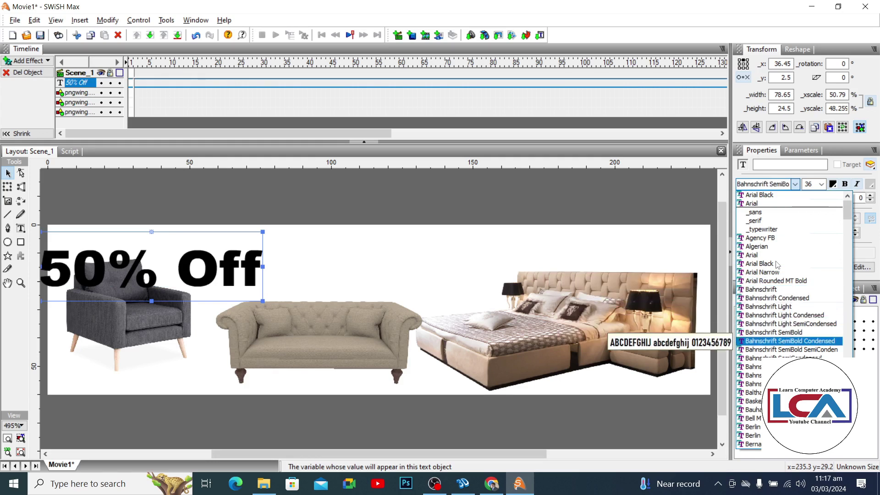
{"action": "key", "text": "Down"}
{"action": "key", "text": "Down"}
{"action": "key", "text": "Down"}
{"action": "key", "text": "Down"}
{"action": "key", "text": "Down"}
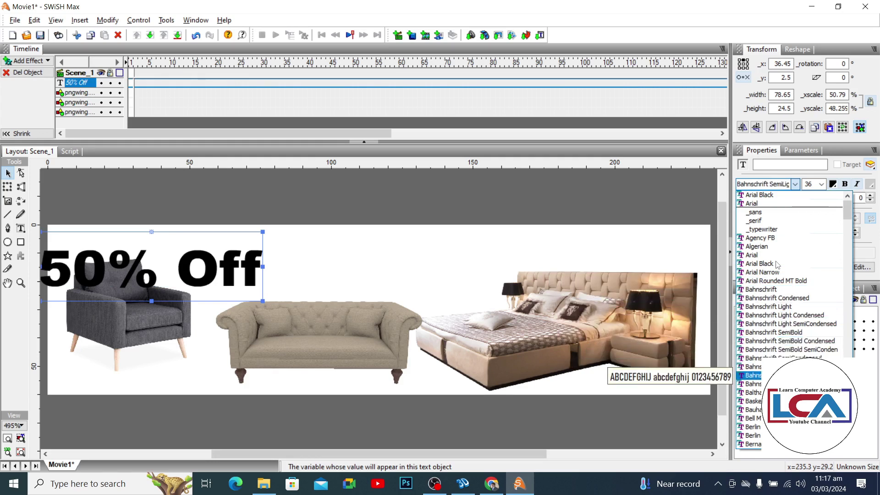
{"action": "key", "text": "Down"}
{"action": "key", "text": "Down"}
{"action": "key", "text": "Up"}
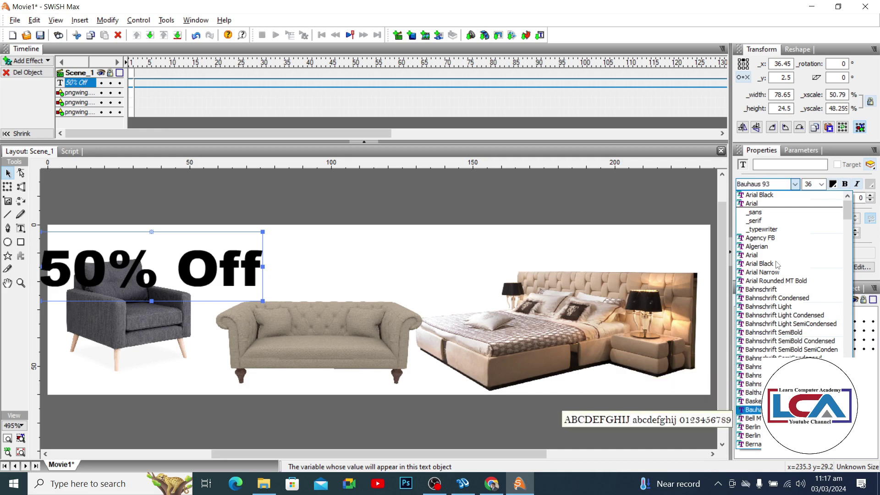
{"action": "key", "text": "Down"}
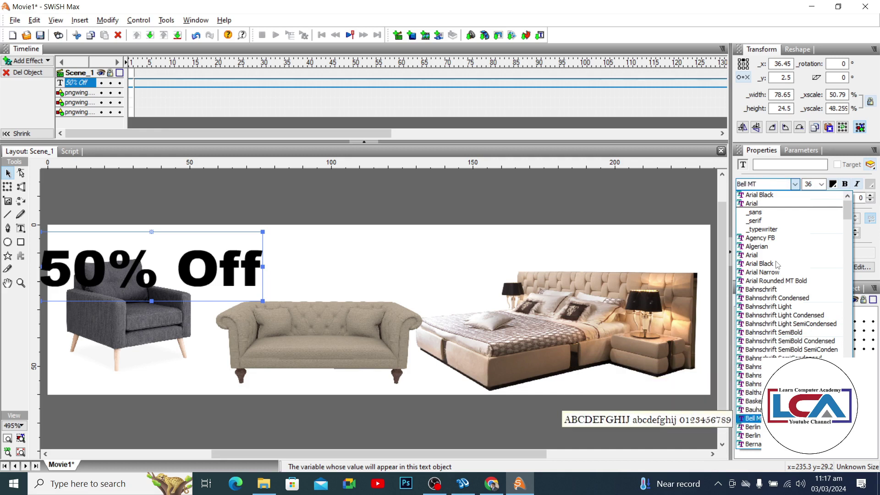
{"action": "key", "text": "Up"}
{"action": "key", "text": "Down"}
{"action": "key", "text": "Down"}
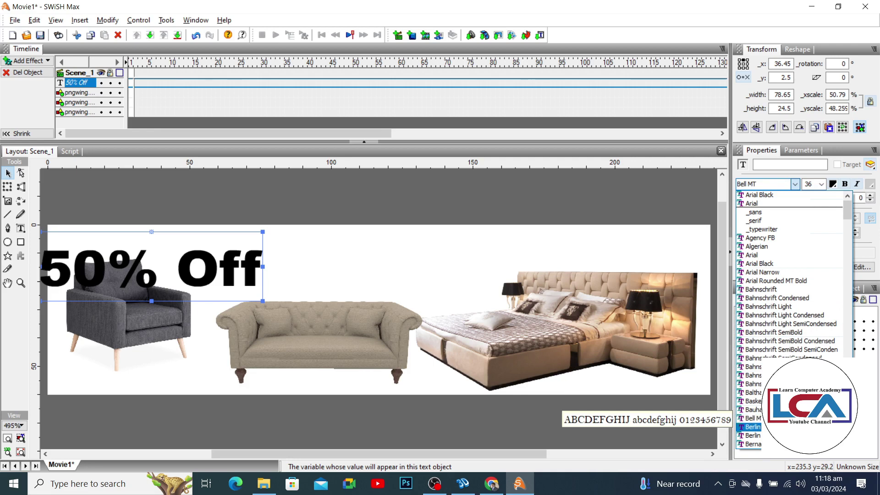
{"action": "key", "text": "Up"}
{"action": "key", "text": "Return"}
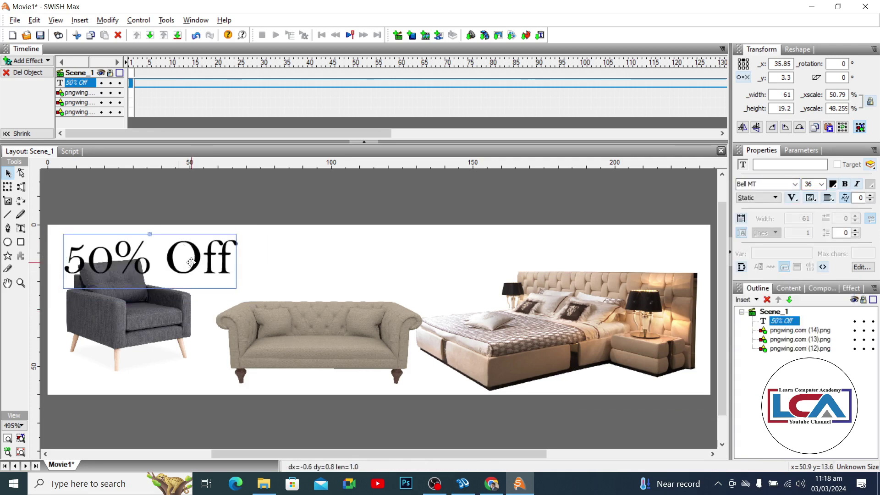
Nudge the "50% Off" text up and left, and break it so "Off" sits on a second line.
{"action": "left_click_drag", "start_coordinate": [168, 256], "coordinate": [163, 254]}
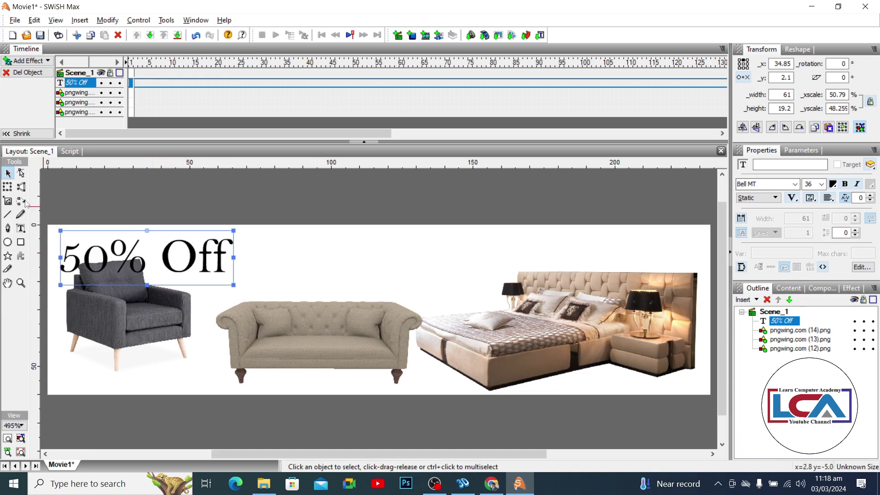
{"action": "left_click", "coordinate": [21, 227]}
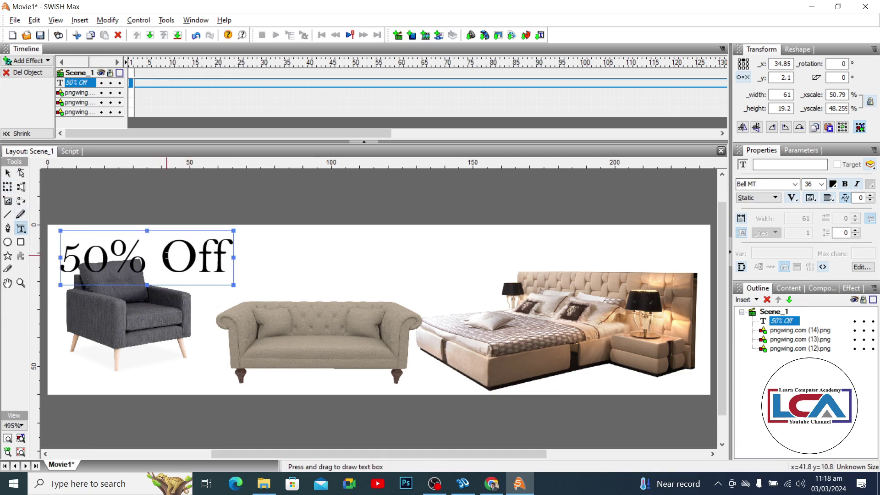
{"action": "key", "text": "Return"}
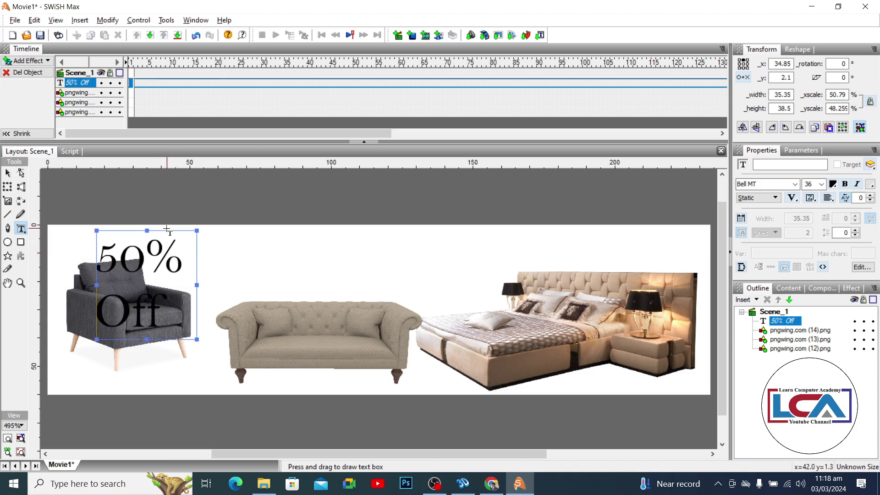
{"action": "left_click", "coordinate": [13, 173]}
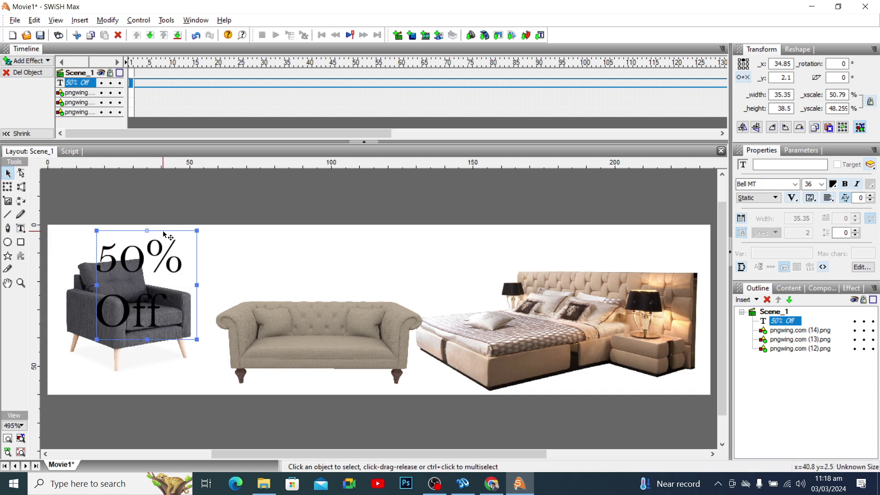
Nudge the armchair slightly right and move the two-line text left to the banner's left edge.
{"action": "mouse_move", "coordinate": [162, 230]}
{"action": "left_mouse_down"}
{"action": "mouse_move", "coordinate": [144, 238]}
{"action": "mouse_move", "coordinate": [166, 230]}
{"action": "left_mouse_up"}
{"action": "left_click", "coordinate": [145, 255]}
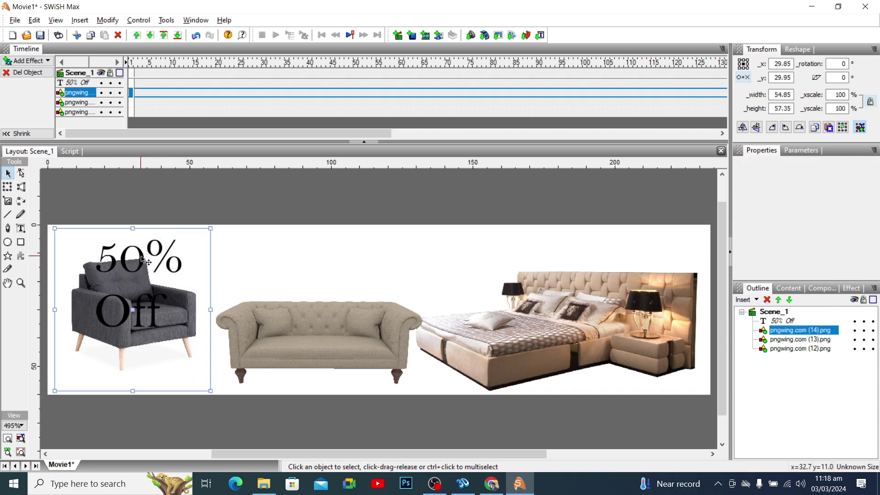
{"action": "left_click_drag", "start_coordinate": [141, 257], "coordinate": [100, 259]}
Set the colour of the "50% Off" text to red.
{"action": "left_click", "coordinate": [115, 275]}
{"action": "left_click", "coordinate": [117, 271]}
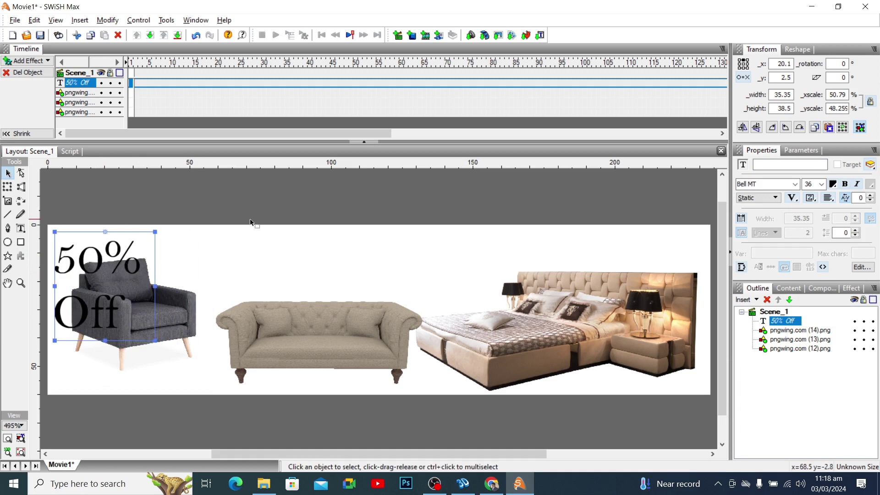
{"action": "left_click", "coordinate": [833, 184]}
{"action": "left_click", "coordinate": [832, 219]}
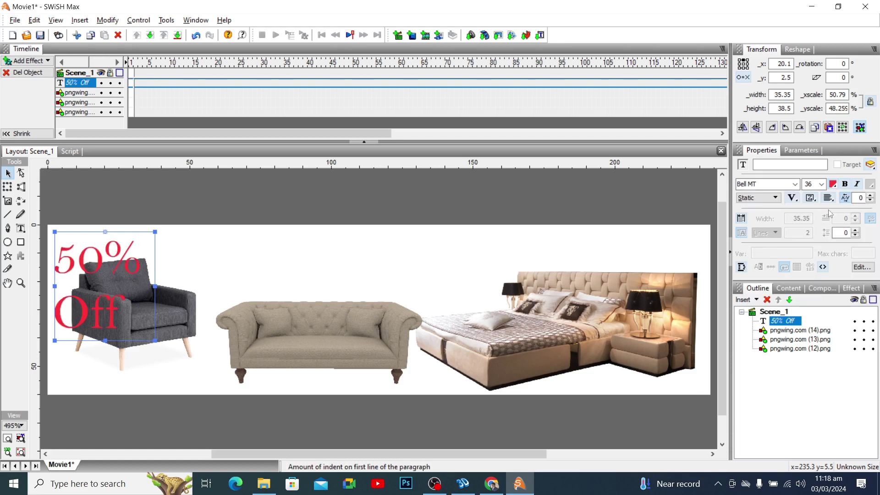
Make the "50% Off" text italic and change its colour to a muted purple.
{"action": "left_click", "coordinate": [857, 184]}
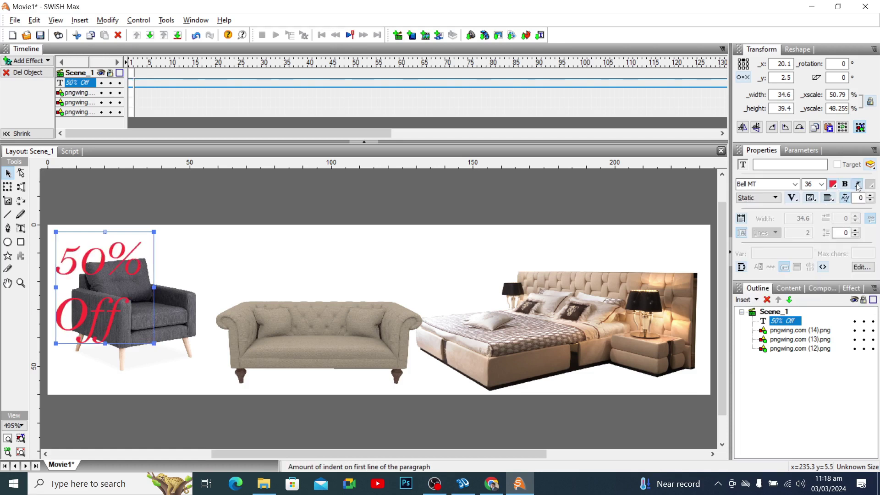
{"action": "left_click", "coordinate": [833, 184]}
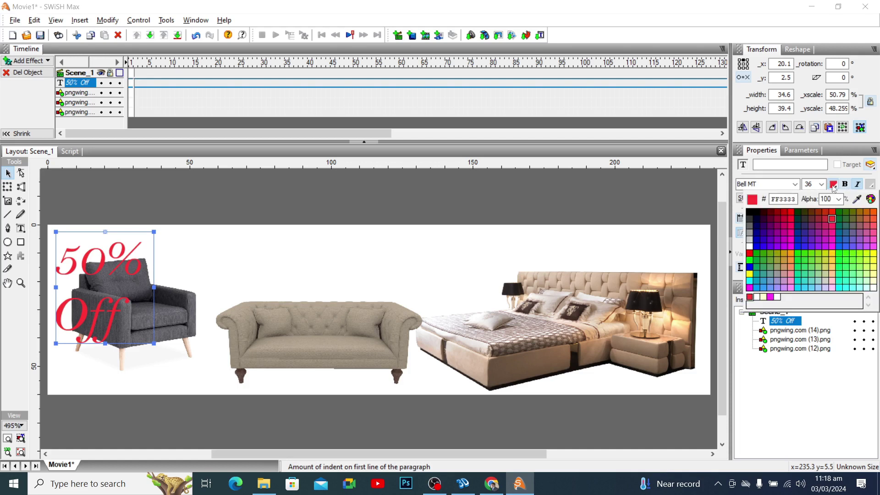
{"action": "left_click", "coordinate": [799, 241]}
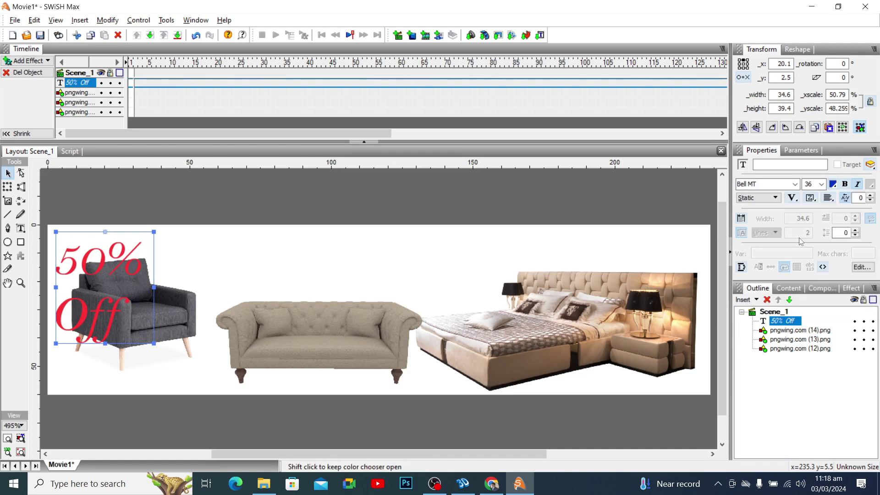
{"action": "left_click", "coordinate": [832, 186]}
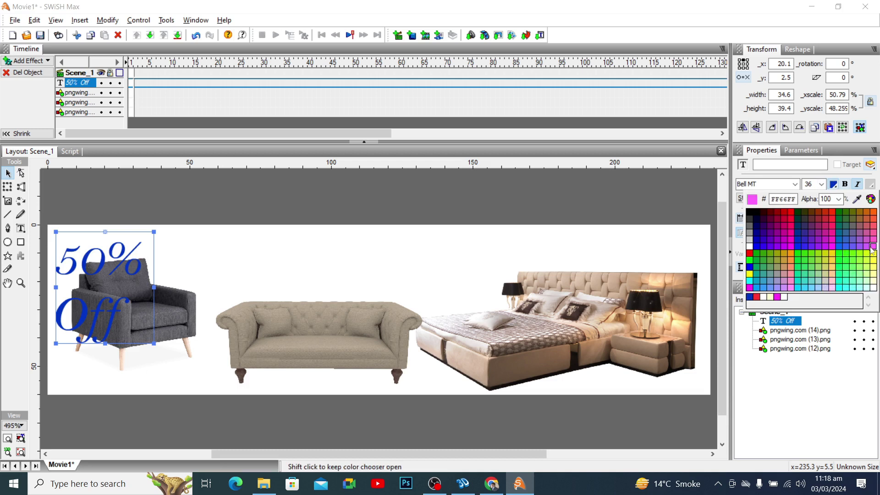
{"action": "left_click", "coordinate": [853, 235]}
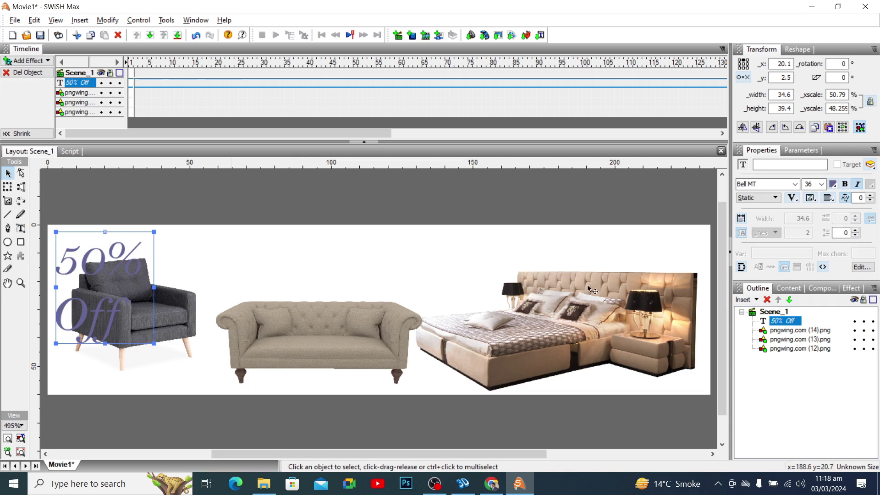
Add the text "Rs. 10,000" and scale it down to about 59 wide by 16 high, just above the sofa.
{"action": "left_click", "coordinate": [20, 228]}
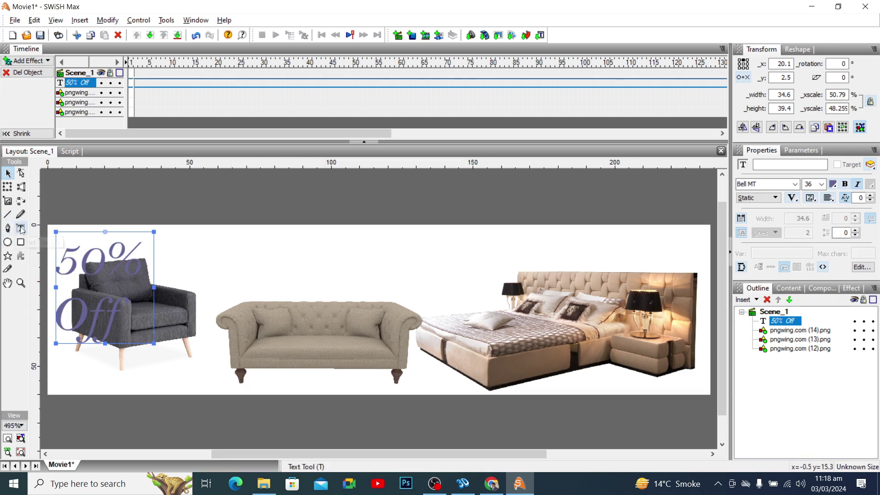
{"action": "left_click", "coordinate": [263, 285]}
{"action": "type", "text": "R"}
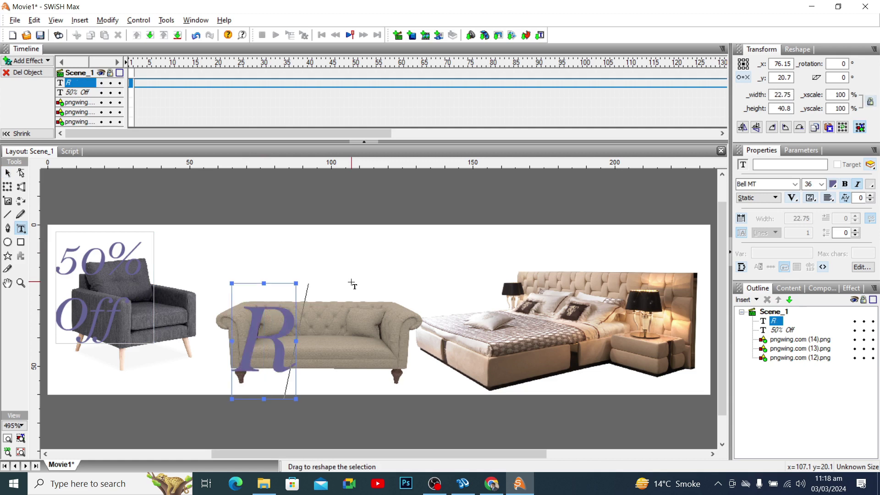
{"action": "type", "text": "s. 1"}
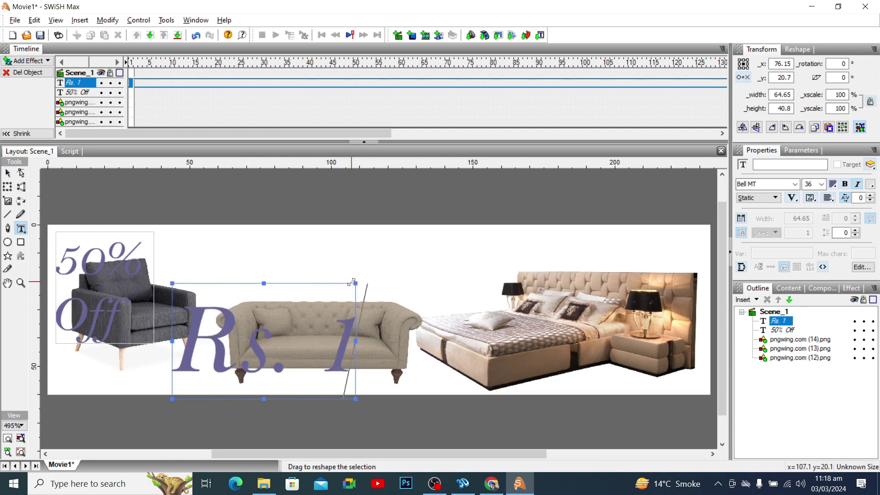
{"action": "type", "text": "0,00"}
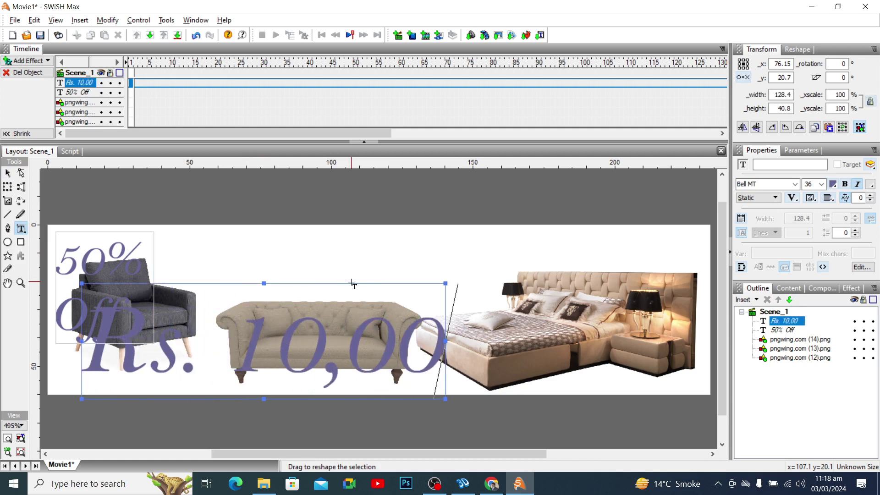
{"action": "type", "text": "0"}
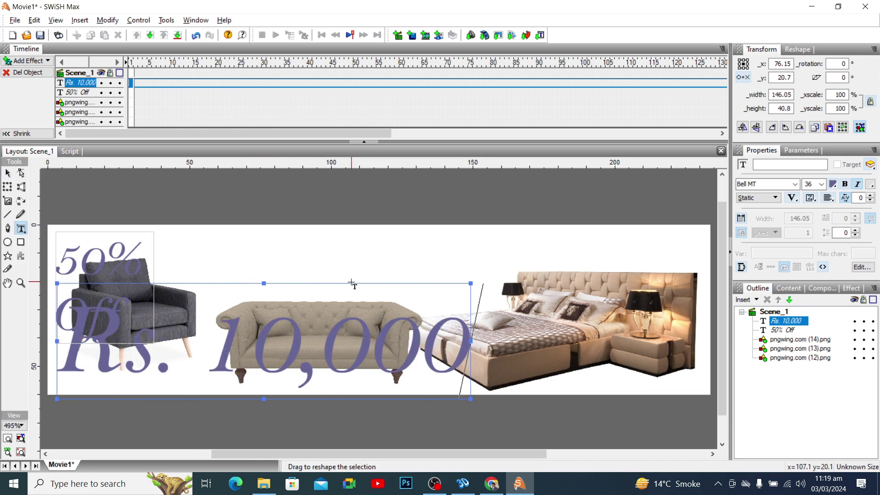
{"action": "left_click", "coordinate": [7, 173]}
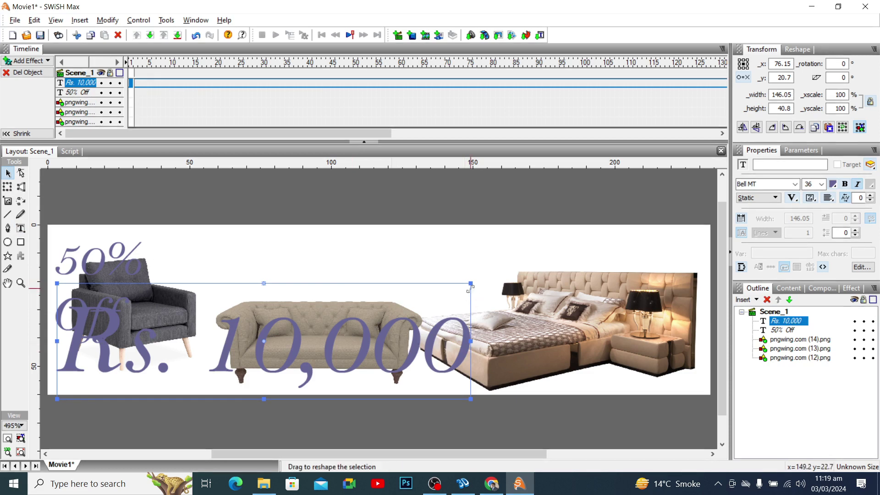
{"action": "left_click_drag", "start_coordinate": [471, 282], "coordinate": [224, 354]}
{"action": "left_click_drag", "start_coordinate": [152, 378], "coordinate": [328, 284]}
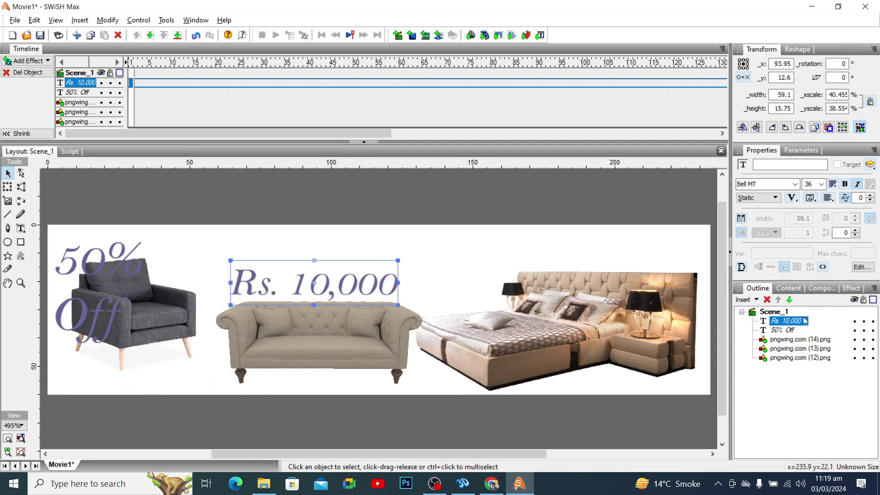
Colour the "Rs. 10,000" text dark blue and shrink it to about 39 by 10 between the sofa's legs.
{"action": "left_click", "coordinate": [831, 187]}
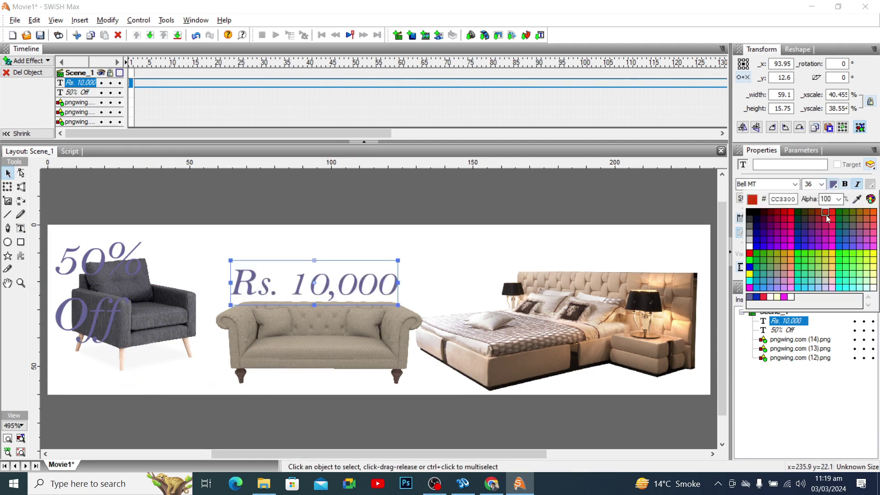
{"action": "left_click", "coordinate": [806, 224]}
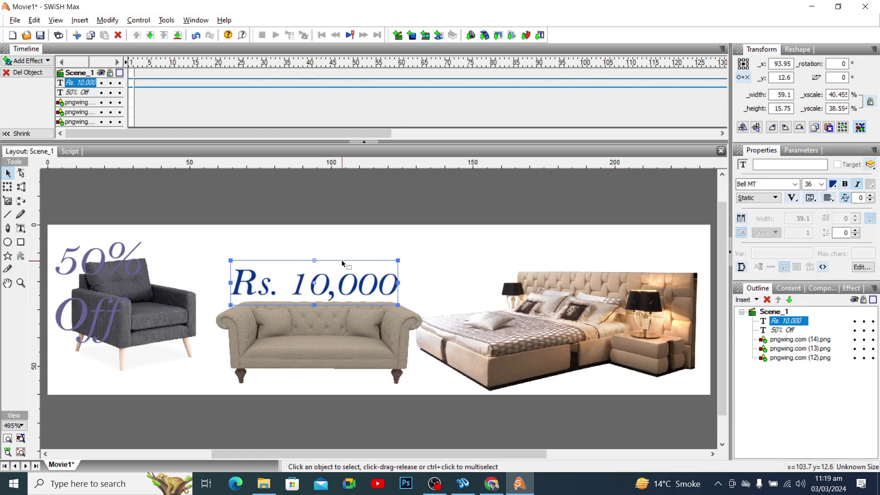
{"action": "left_click_drag", "start_coordinate": [344, 285], "coordinate": [348, 291]}
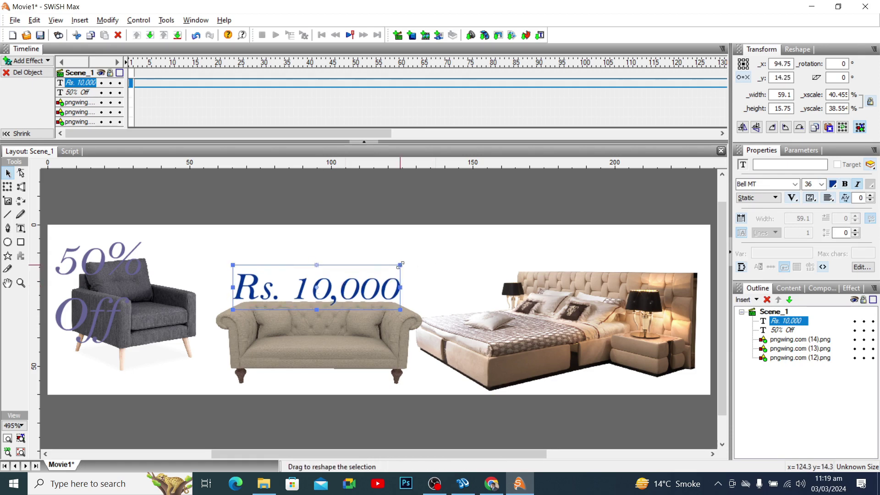
{"action": "left_click_drag", "start_coordinate": [399, 265], "coordinate": [335, 382]}
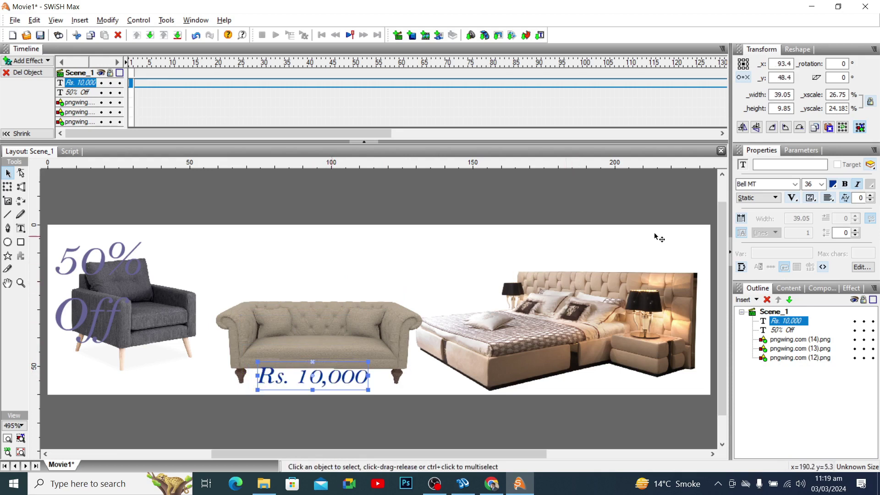
Add a new text object reading "Rs. 50,000" over the bed image.
{"action": "left_click", "coordinate": [20, 228]}
{"action": "left_click", "coordinate": [472, 262]}
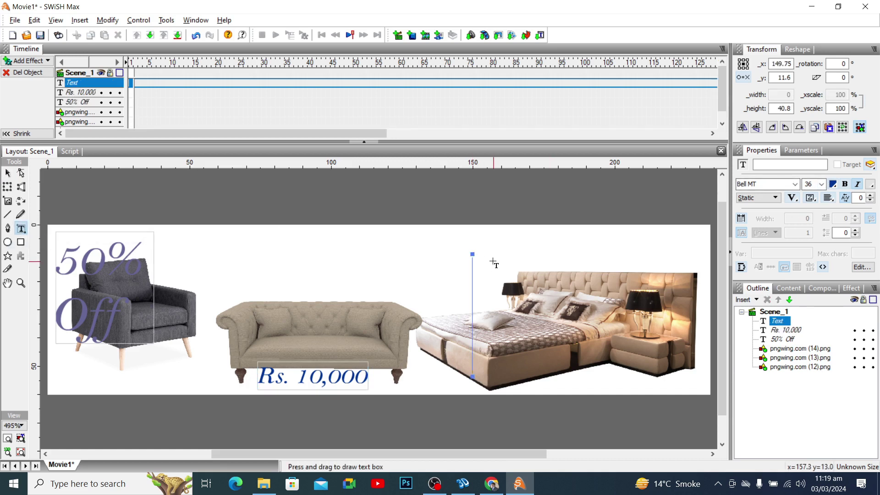
{"action": "type", "text": "Rs."}
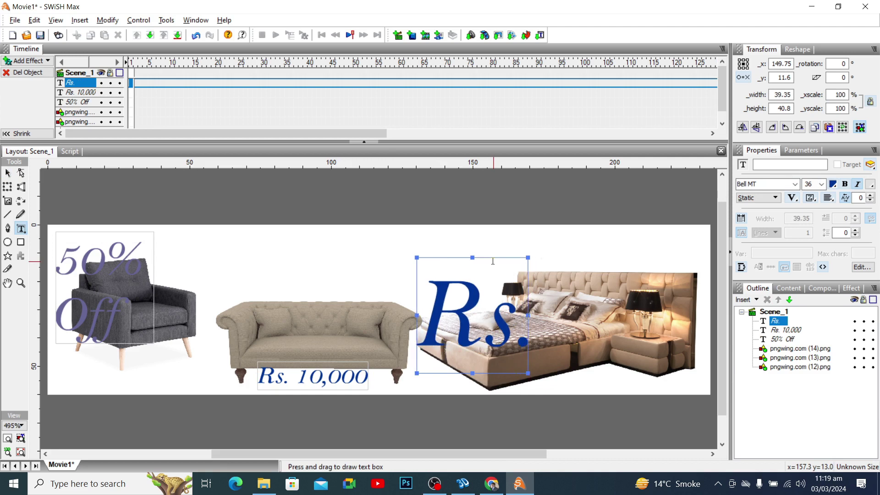
{"action": "type", "text": " 50"}
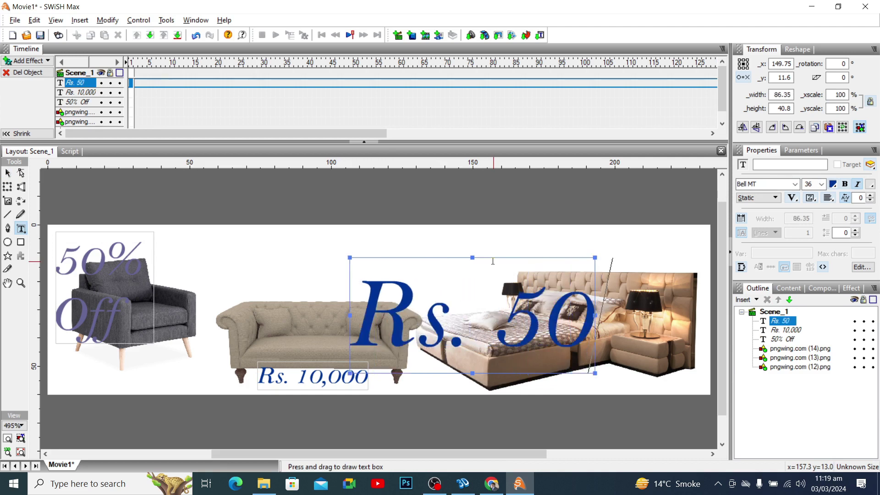
{"action": "type", "text": ",000"}
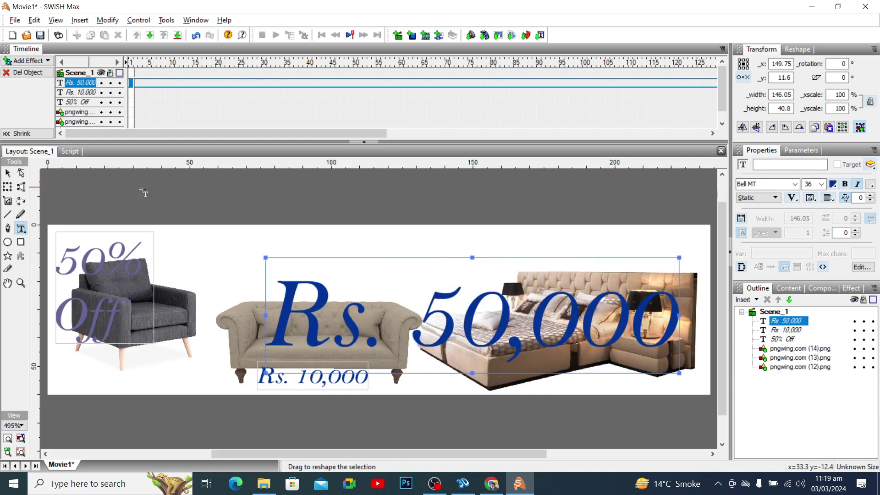
{"action": "left_click", "coordinate": [8, 174]}
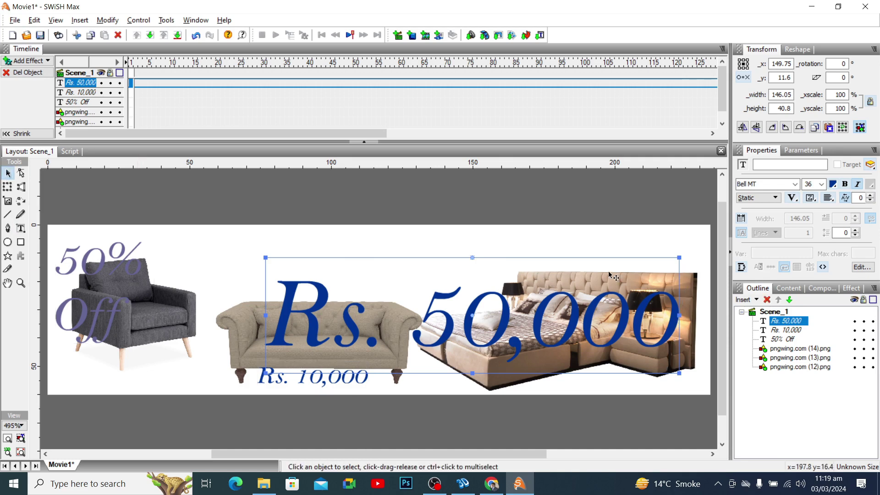
Scale the "Rs. 50,000" text down to about 65 by 16 and place it just above the bed's headboard.
{"action": "left_click_drag", "start_coordinate": [681, 253], "coordinate": [500, 314]}
{"action": "left_click_drag", "start_coordinate": [448, 349], "coordinate": [654, 262]}
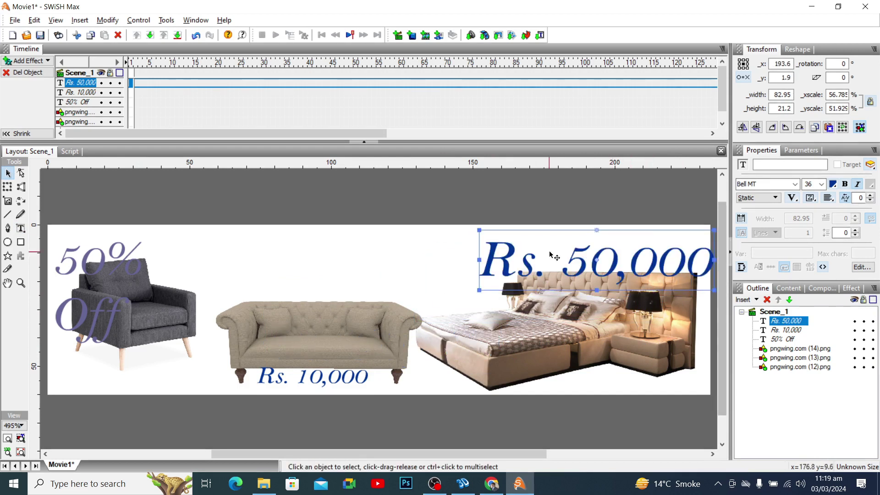
{"action": "left_click_drag", "start_coordinate": [484, 287], "coordinate": [530, 274]}
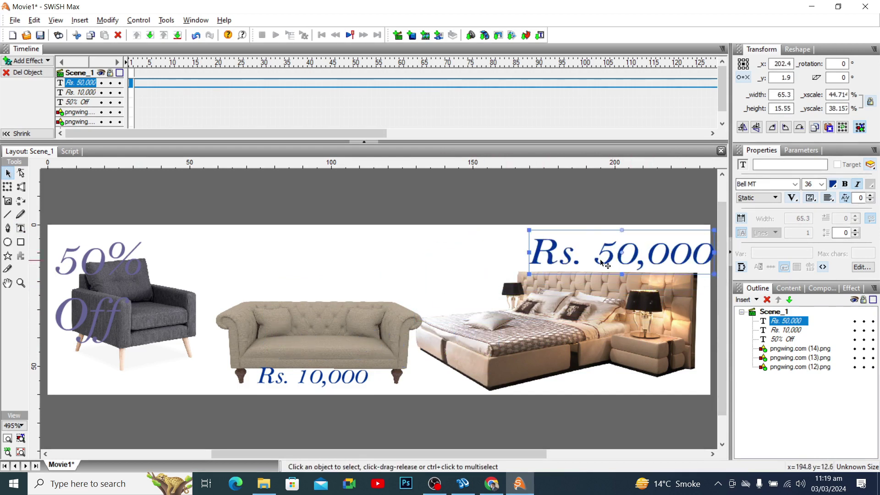
{"action": "left_click_drag", "start_coordinate": [605, 265], "coordinate": [591, 263]}
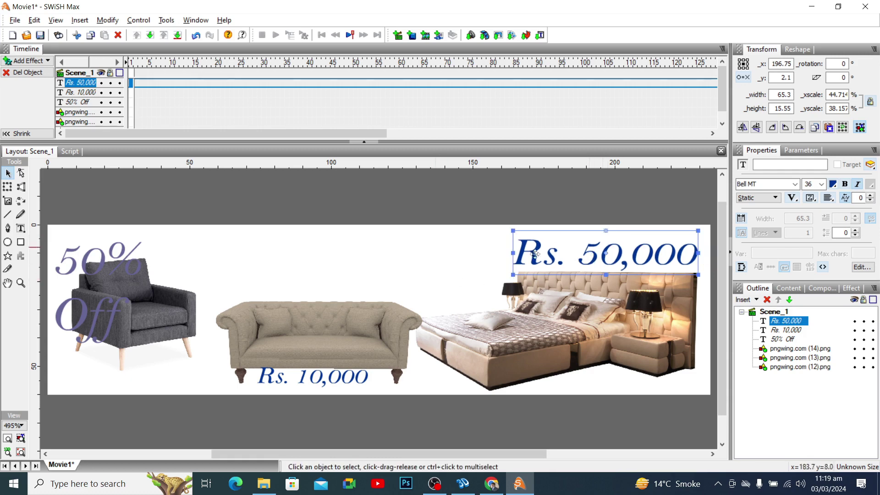
{"action": "left_click", "coordinate": [468, 272]}
{"action": "left_click", "coordinate": [305, 254]}
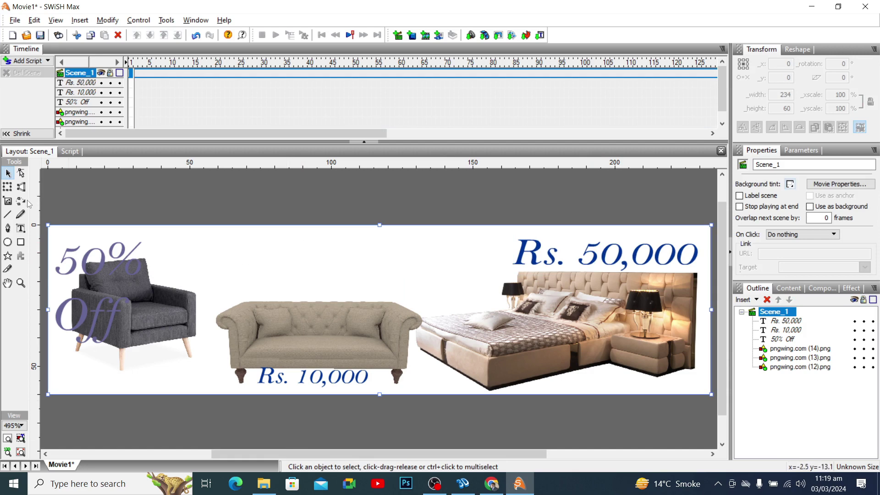
Add a new text object reading "Eid Offers" and colour it red.
{"action": "left_click", "coordinate": [21, 228]}
{"action": "left_click", "coordinate": [233, 243]}
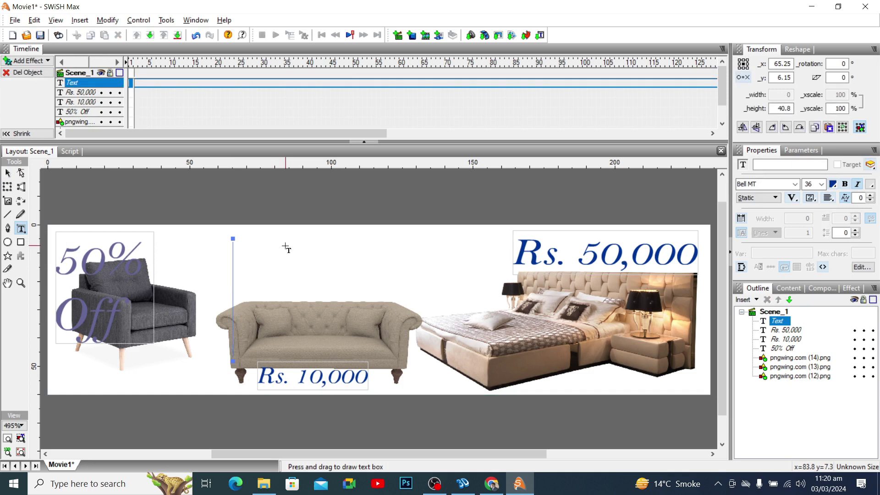
{"action": "type", "text": "E"}
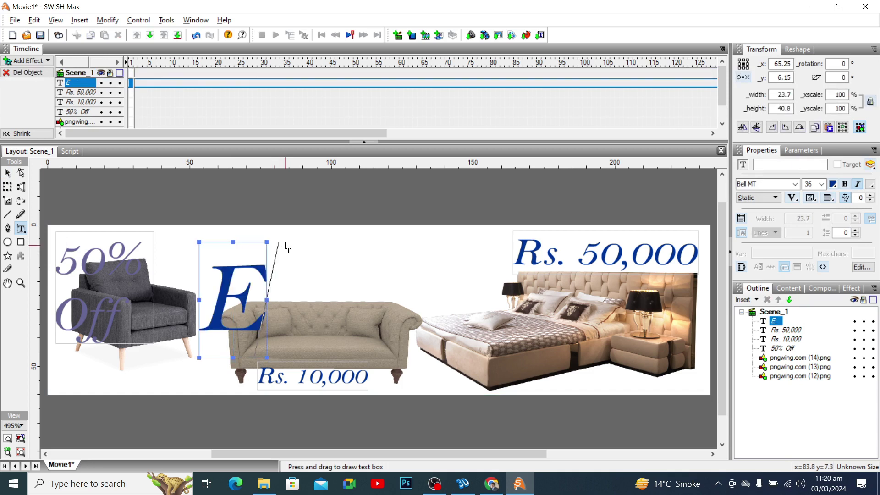
{"action": "type", "text": "id"}
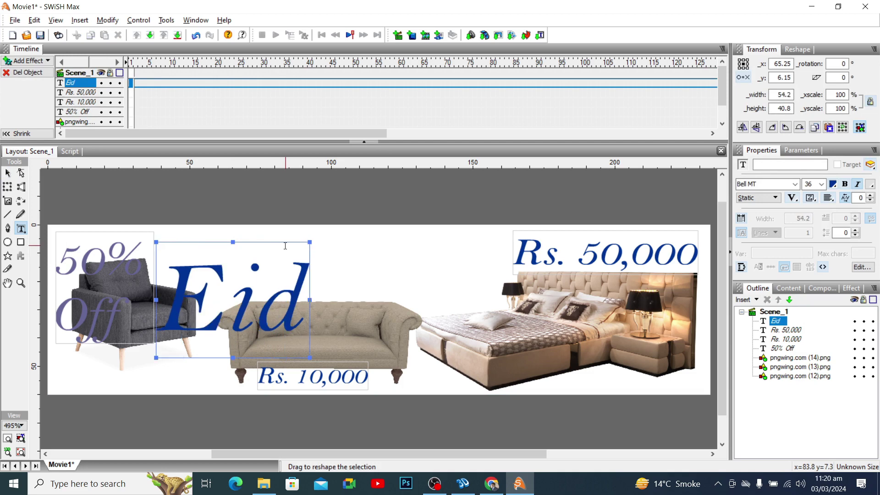
{"action": "type", "text": " Offers"}
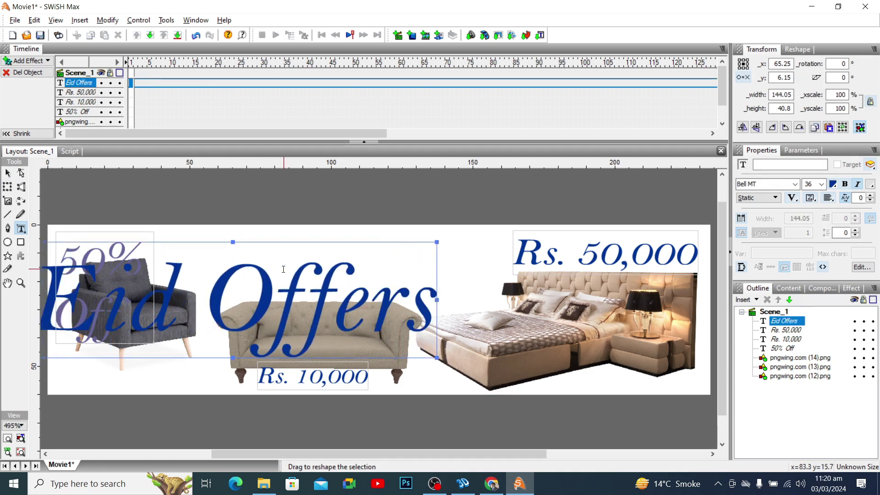
{"action": "left_click", "coordinate": [8, 173]}
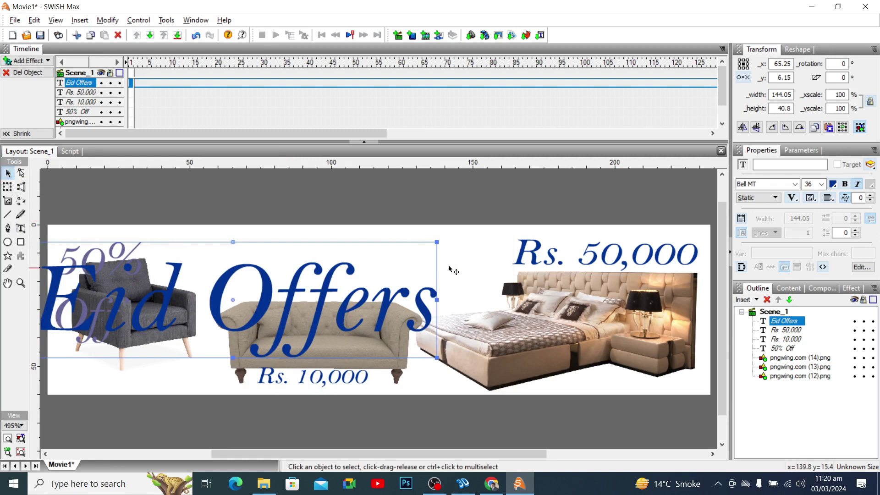
{"action": "left_click", "coordinate": [833, 184]}
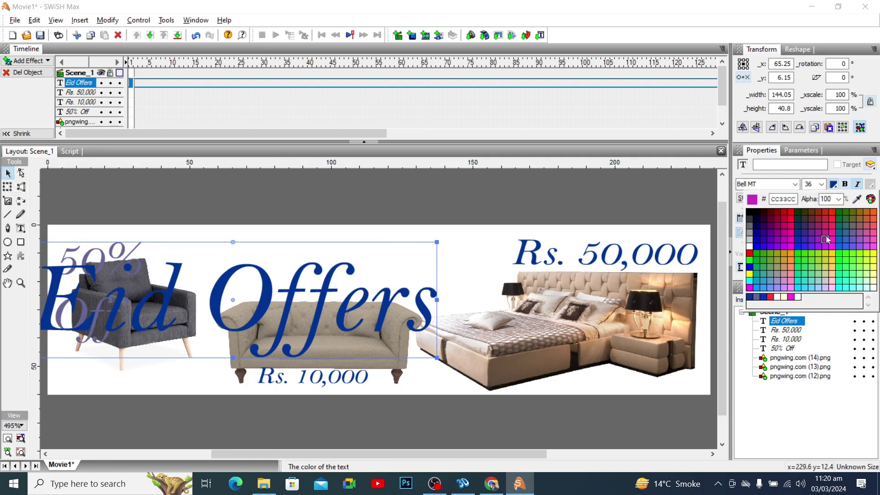
{"action": "left_click", "coordinate": [794, 212]}
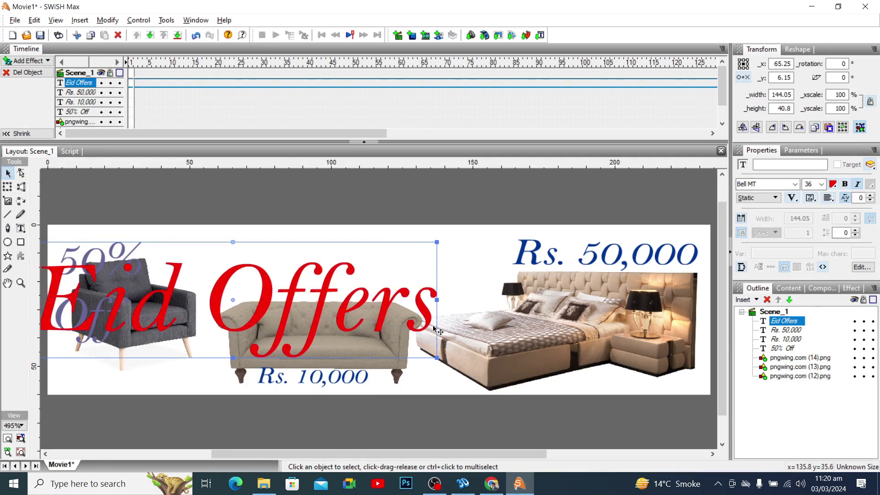
Resize the "Eid Offers" text to about 91 by 23 and place it above the sofa.
{"action": "left_click_drag", "start_coordinate": [435, 355], "coordinate": [288, 262]}
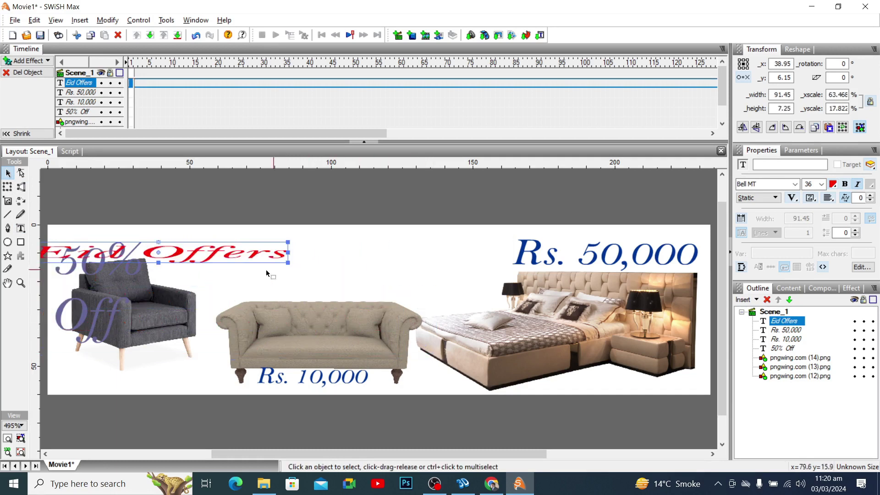
{"action": "left_click_drag", "start_coordinate": [160, 263], "coordinate": [160, 306]}
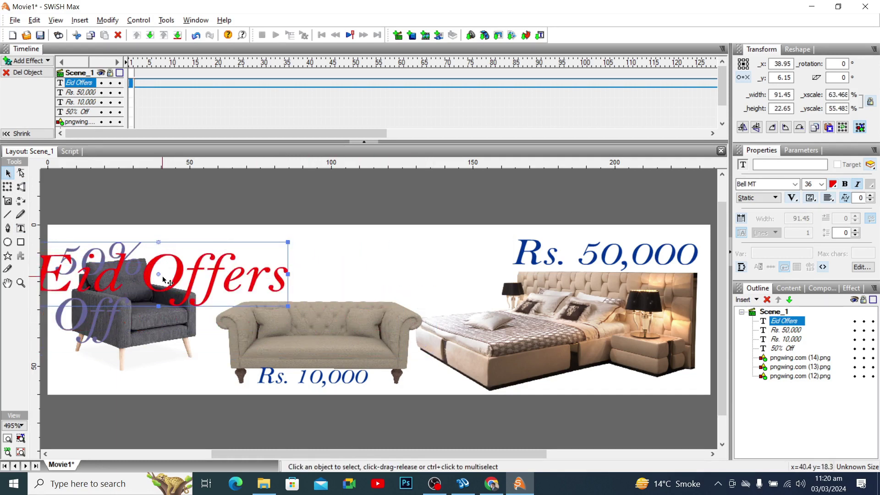
{"action": "left_click_drag", "start_coordinate": [179, 273], "coordinate": [360, 263]}
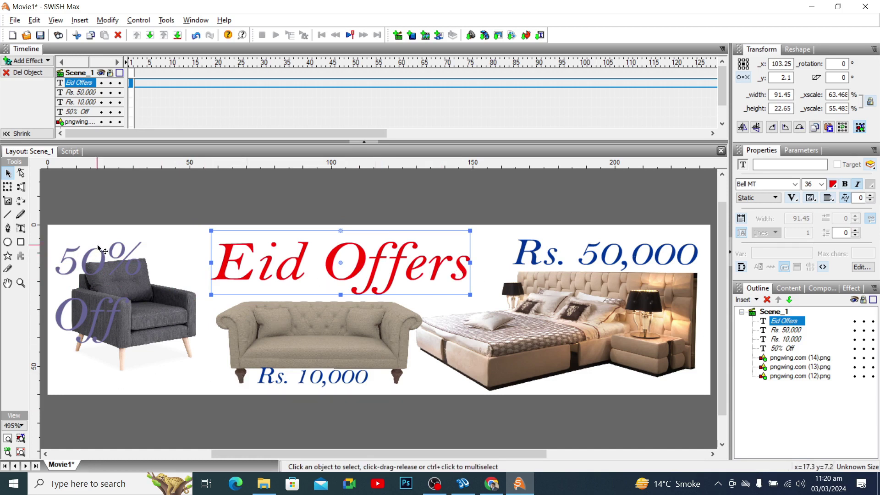
Add a new text object reading "M. Furniture" below the armchair image.
{"action": "left_click", "coordinate": [22, 229]}
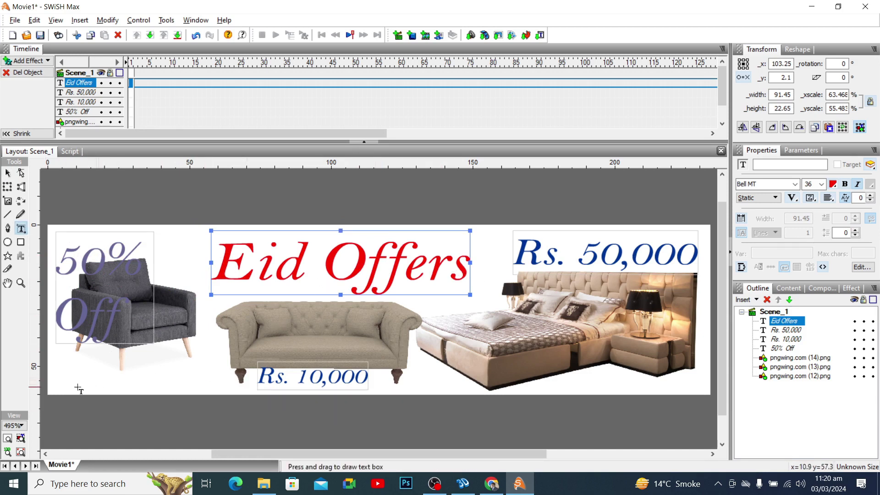
{"action": "left_click", "coordinate": [65, 379]}
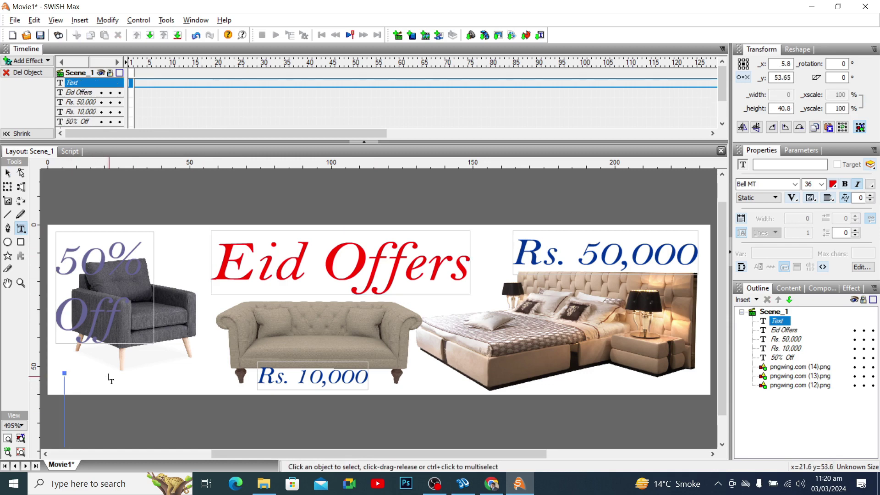
{"action": "type", "text": "M"}
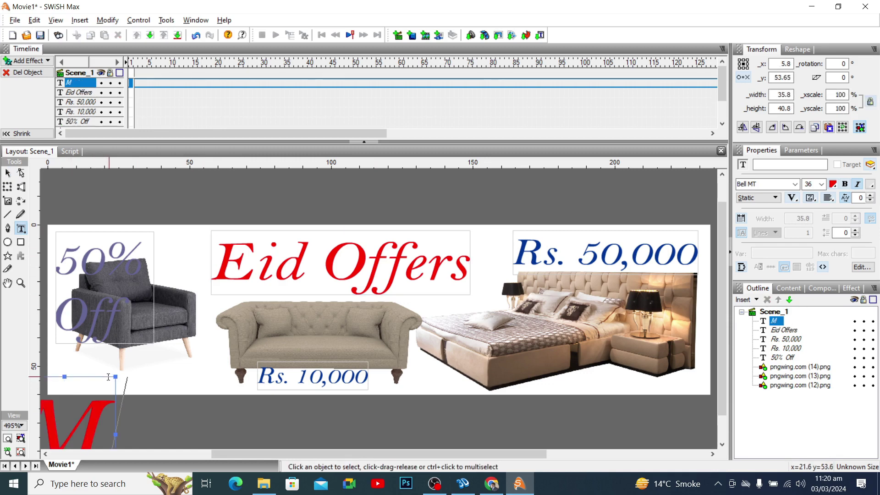
{"action": "type", "text": ". Fu"}
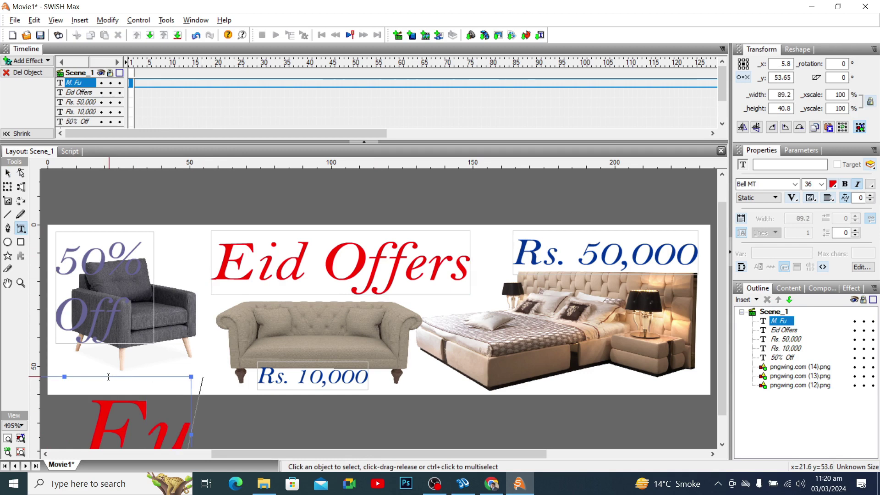
{"action": "type", "text": "r"}
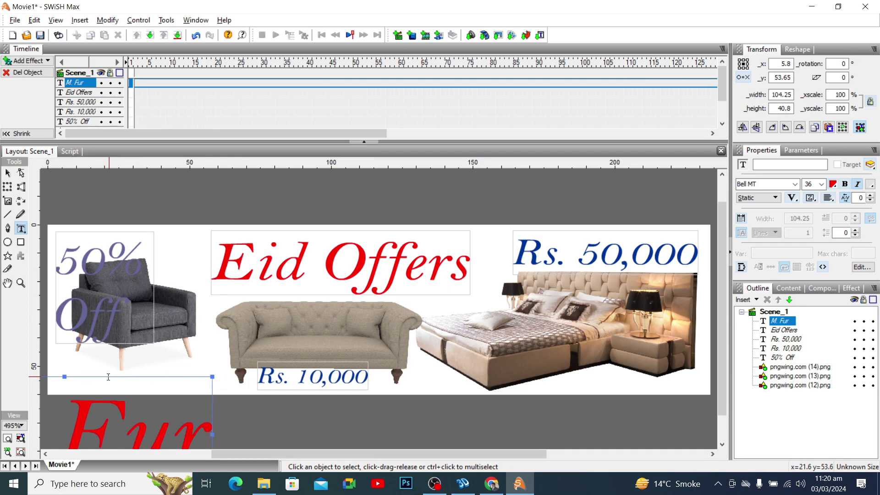
{"action": "type", "text": "niture"}
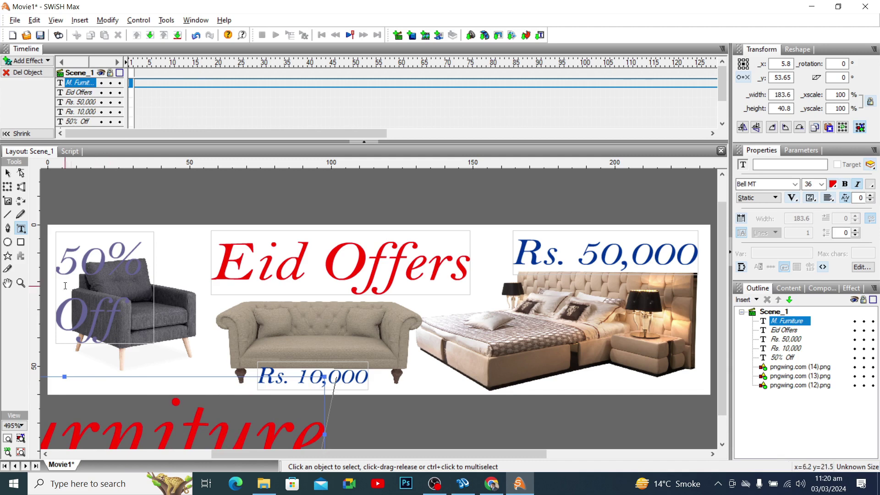
{"action": "left_click", "coordinate": [8, 172]}
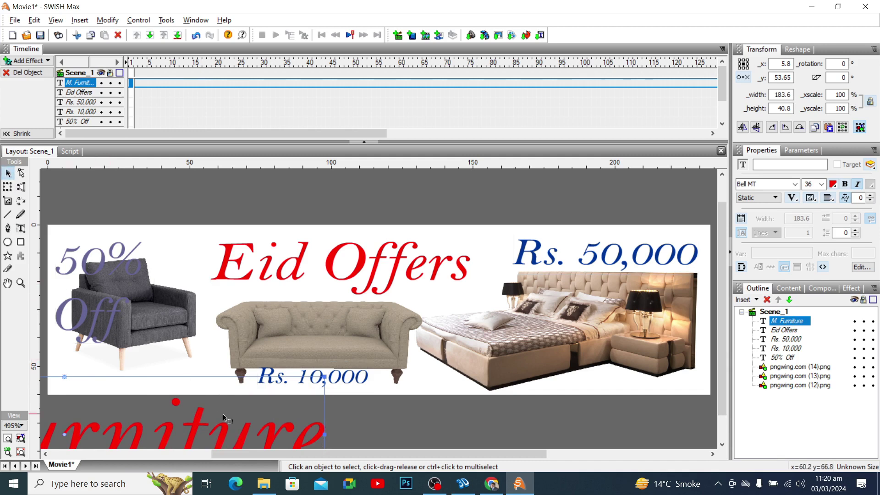
Scale the "M. Furniture" text down to about 85 by 21 and move it onto the banner's lower-left corner.
{"action": "left_click_drag", "start_coordinate": [324, 376], "coordinate": [241, 420]}
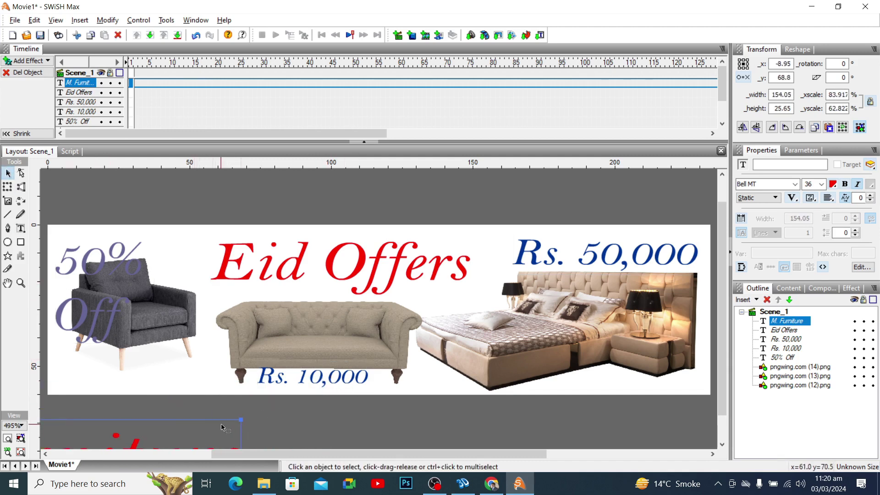
{"action": "left_click", "coordinate": [8, 453]}
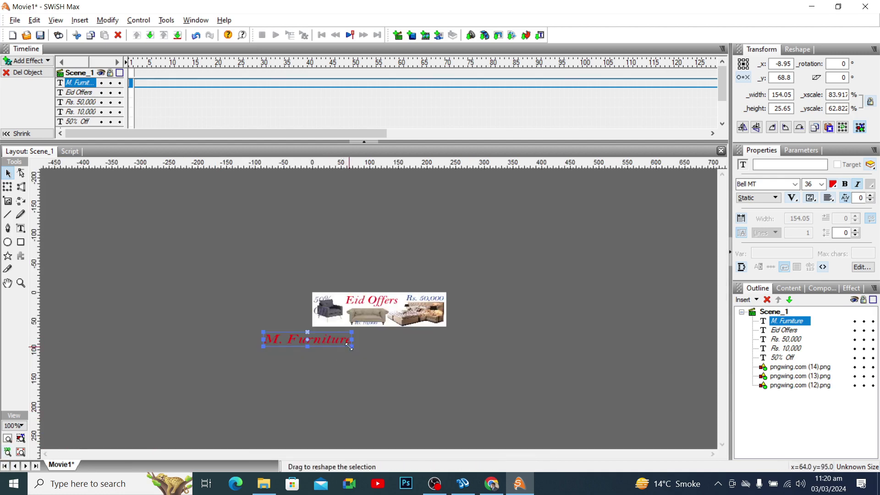
{"action": "left_click_drag", "start_coordinate": [343, 338], "coordinate": [359, 326]}
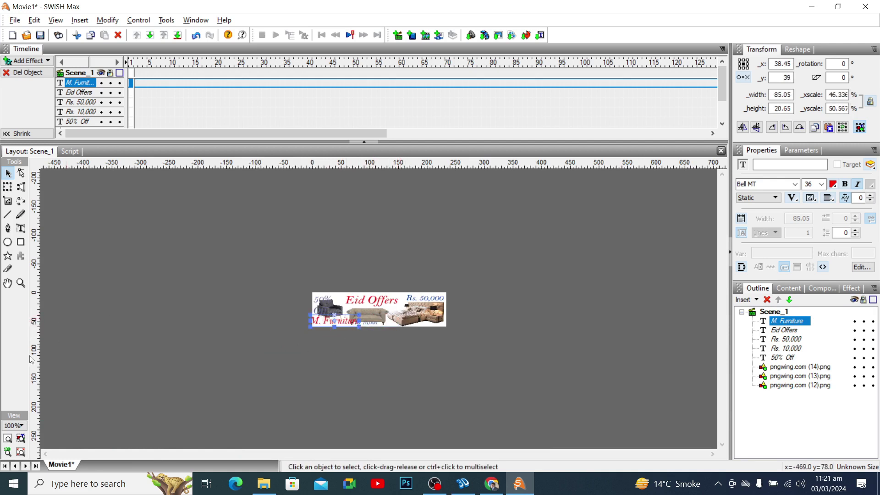
Change the colour of the "M. Furniture" text to bright blue.
{"action": "left_click", "coordinate": [21, 438]}
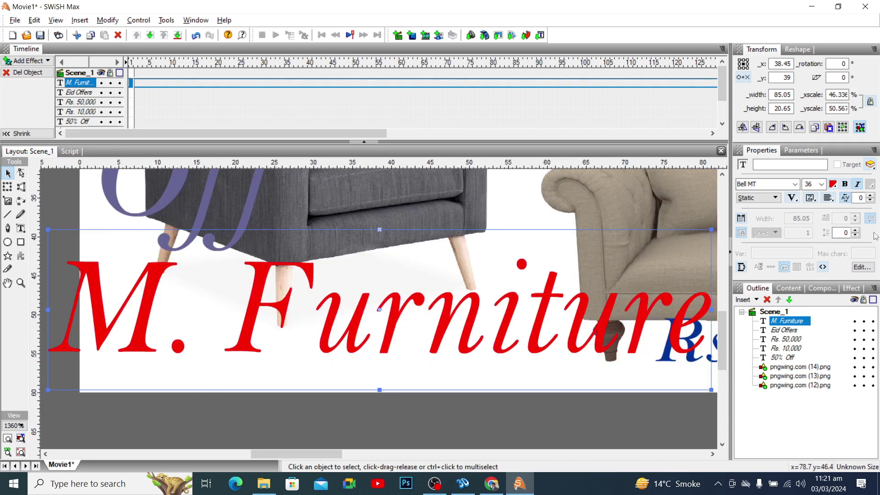
{"action": "left_click", "coordinate": [833, 185]}
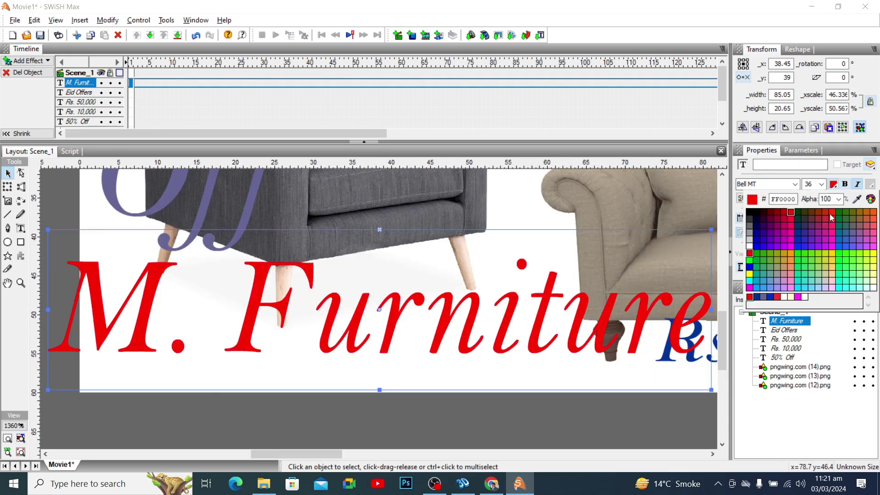
{"action": "left_click", "coordinate": [799, 248]}
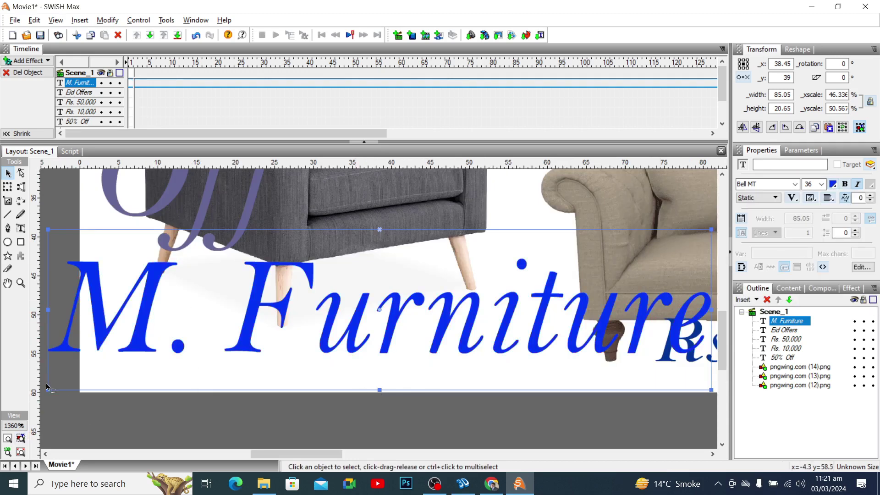
Shrink the "M. Furniture" text to about 55 by 13 and place it beneath the armchair, inside the banner's edge.
{"action": "left_click_drag", "start_coordinate": [47, 390], "coordinate": [282, 328]}
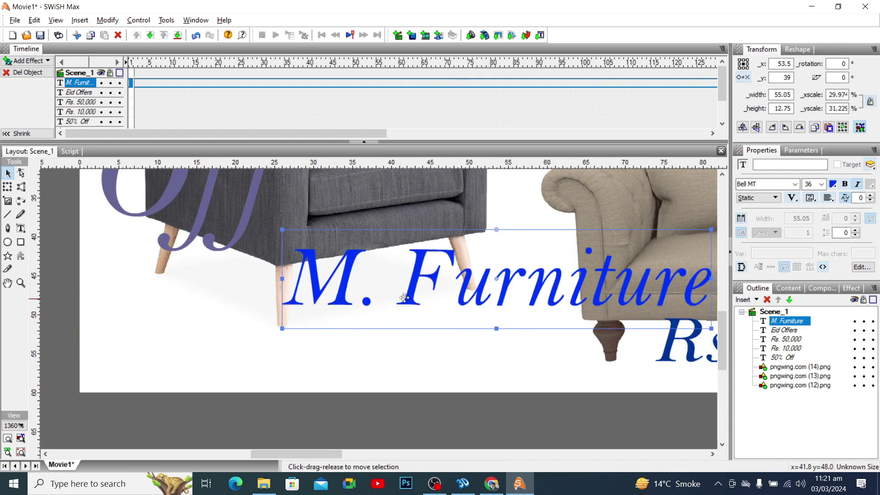
{"action": "left_click_drag", "start_coordinate": [411, 298], "coordinate": [223, 351]}
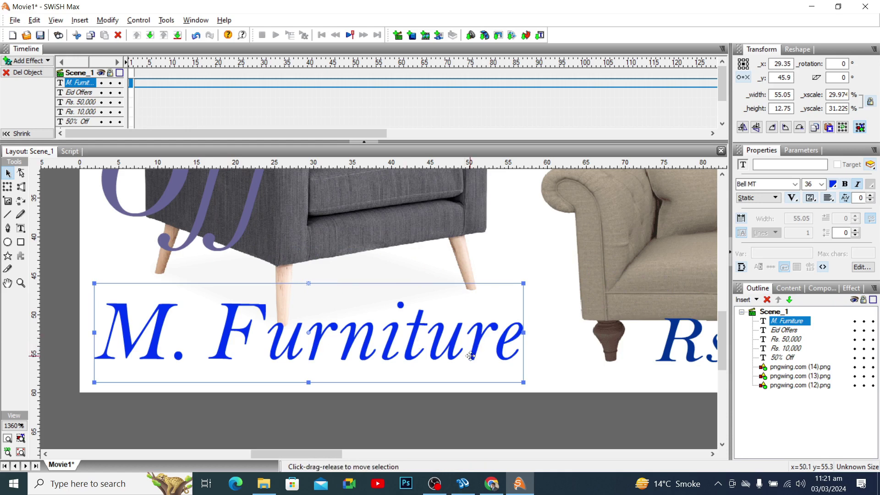
{"action": "left_click", "coordinate": [21, 438]}
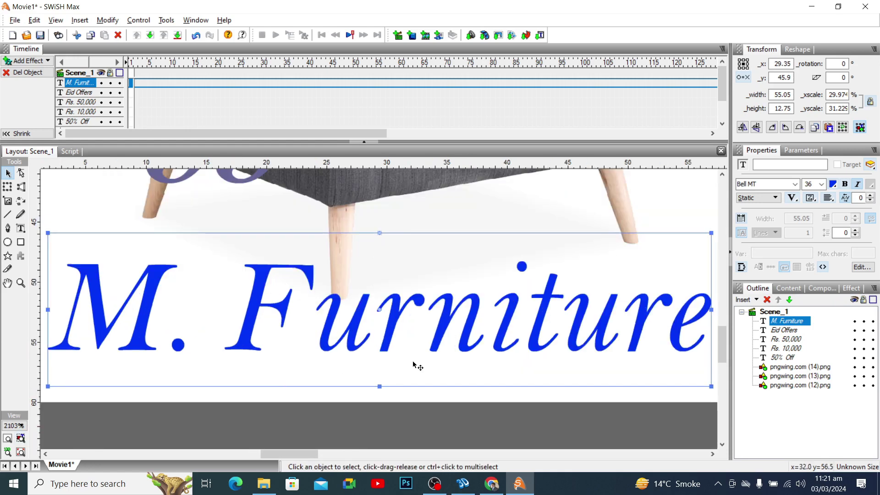
{"action": "left_click", "coordinate": [81, 422]}
{"action": "left_click", "coordinate": [8, 438]}
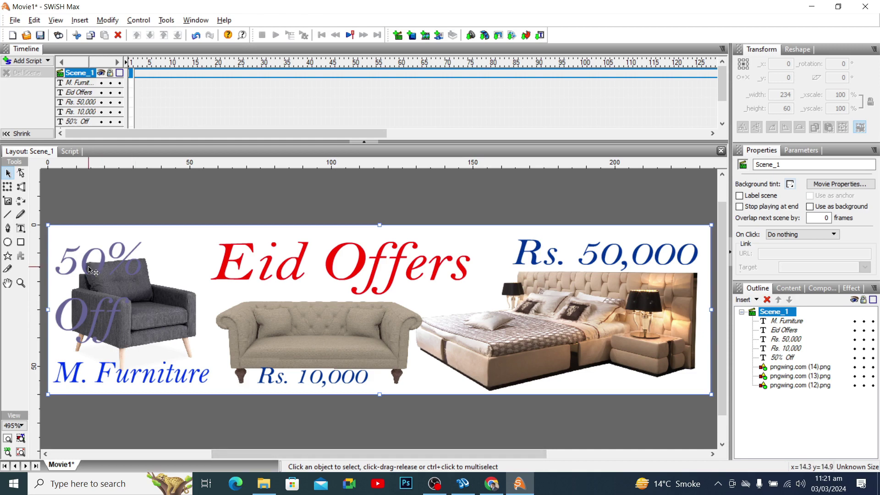
Apply a 10-frame Fade In effect at frame 1 to all five text objects and the armchair image together.
{"action": "left_click", "coordinate": [105, 266]}
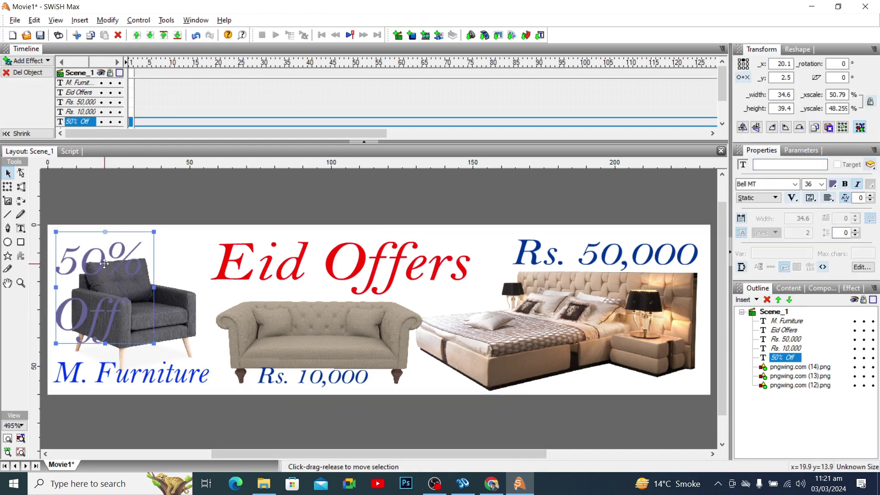
{"action": "left_click", "coordinate": [233, 261], "text": "ctrl"}
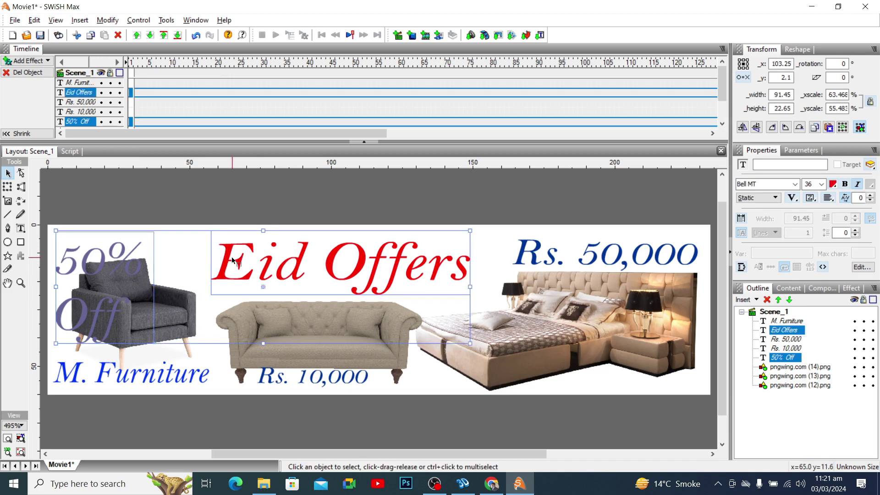
{"action": "left_click", "coordinate": [539, 256], "text": "ctrl"}
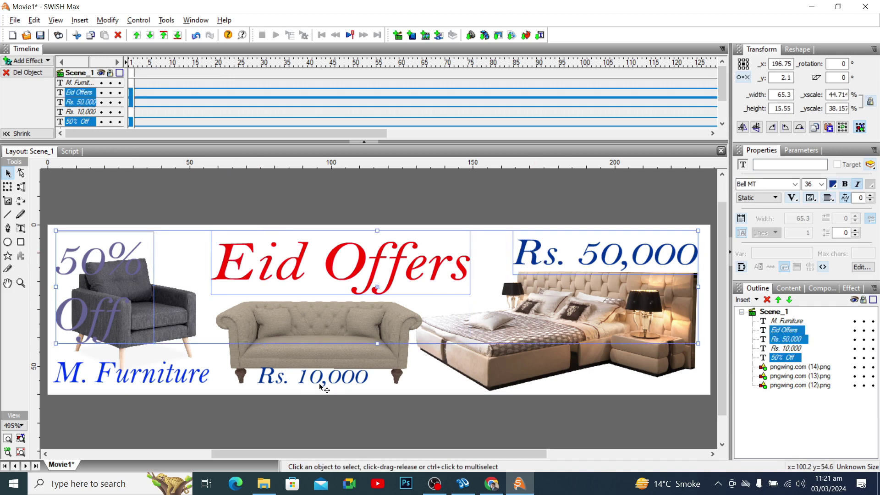
{"action": "left_click", "coordinate": [260, 384], "text": "ctrl"}
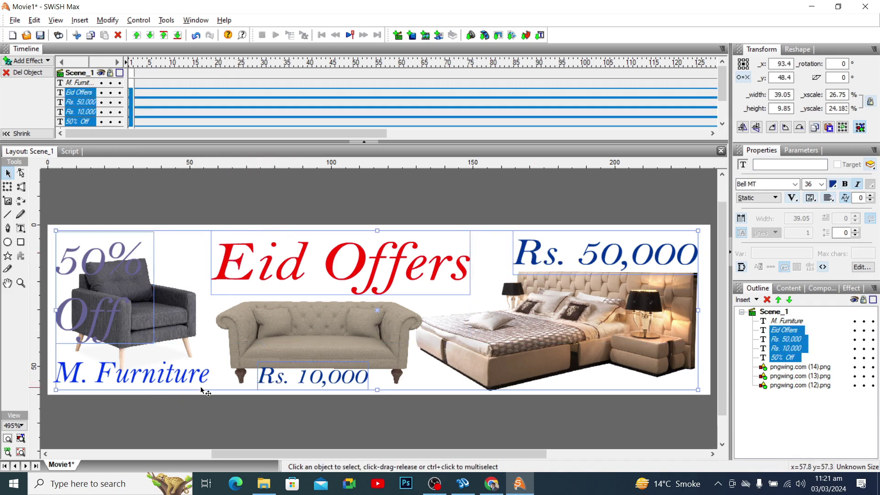
{"action": "left_click", "coordinate": [161, 380], "text": "ctrl"}
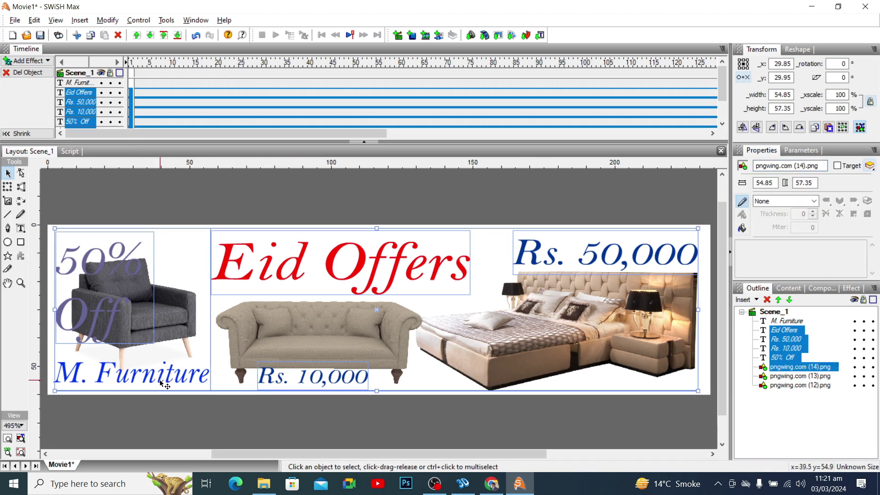
{"action": "left_click", "coordinate": [159, 381], "text": "ctrl"}
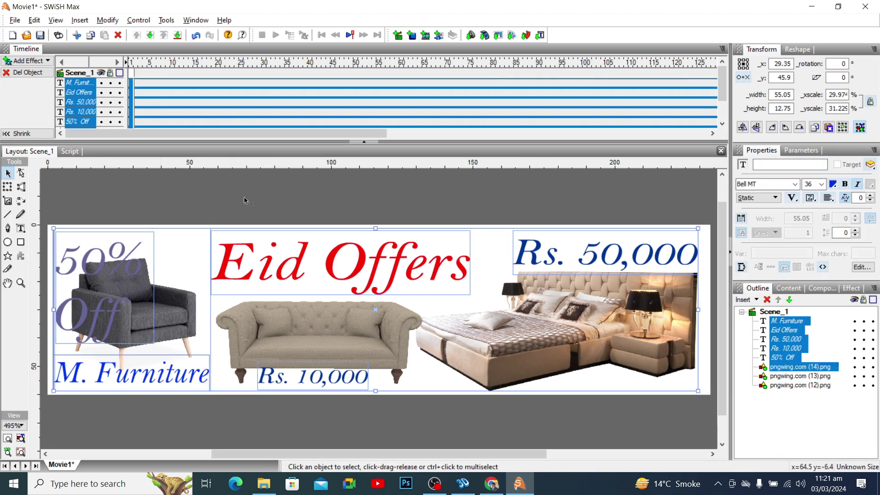
{"action": "right_click", "coordinate": [132, 87]}
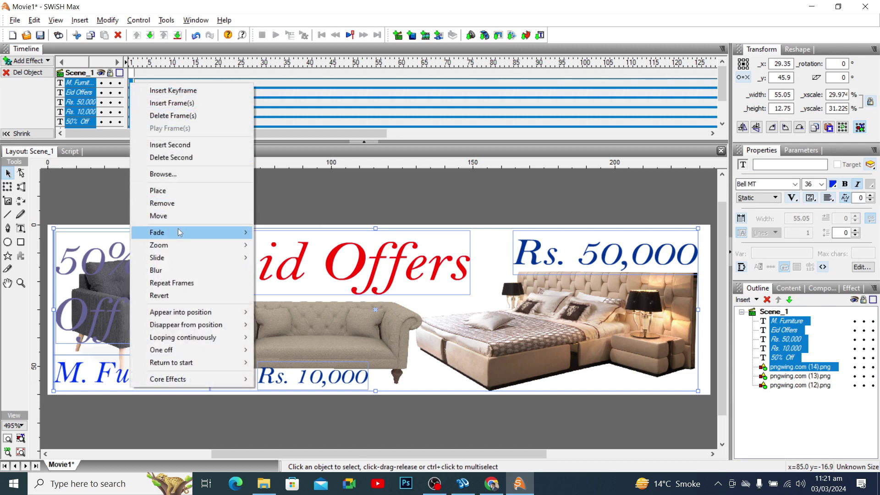
{"action": "mouse_move", "coordinate": [213, 233]}
{"action": "left_click", "coordinate": [285, 232]}
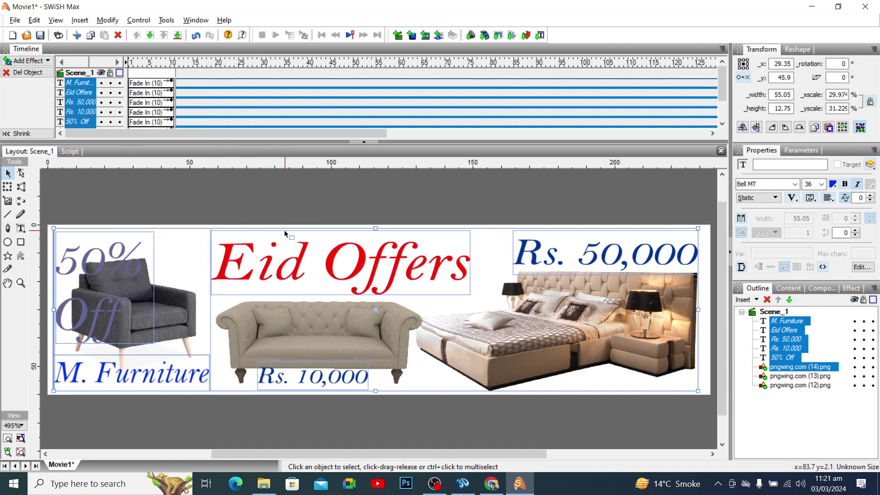
{"action": "left_click", "coordinate": [272, 205]}
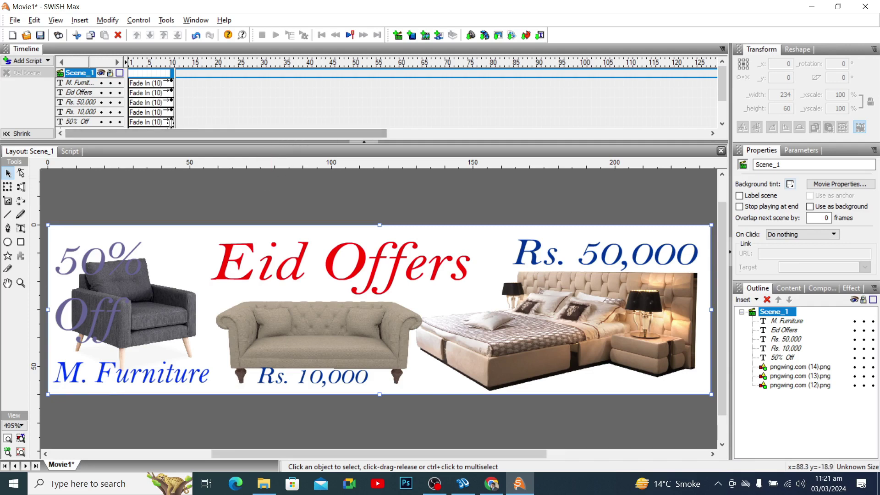
Test the movie as HTML+SWF in the browser and return to SWiSH Max.
{"action": "left_click", "coordinate": [20, 21]}
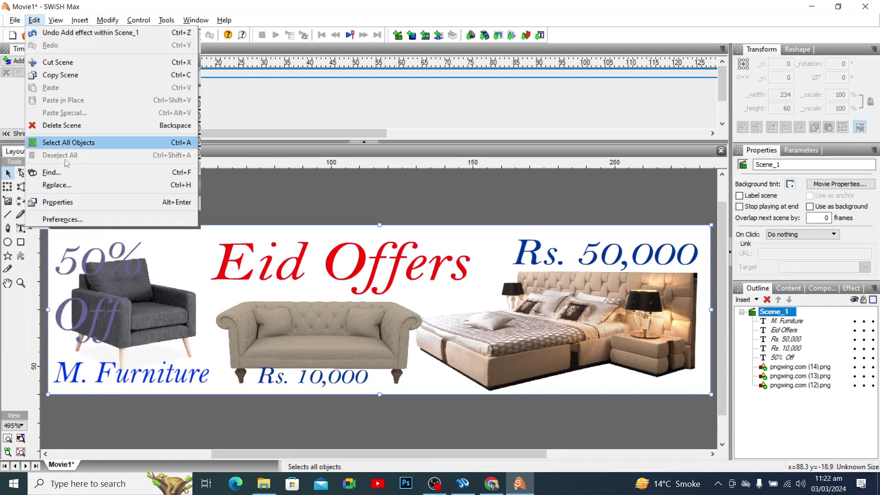
{"action": "left_click", "coordinate": [35, 21]}
{"action": "left_click", "coordinate": [15, 20]}
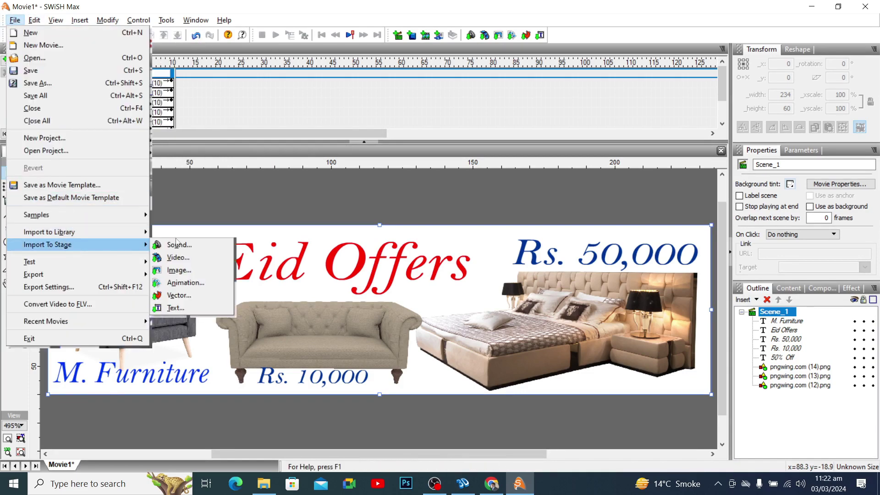
{"action": "mouse_move", "coordinate": [78, 266]}
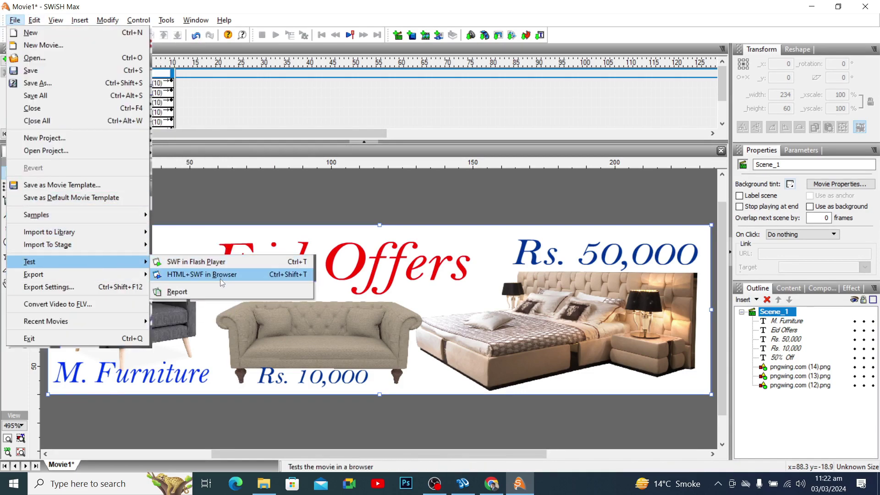
{"action": "left_click", "coordinate": [220, 275]}
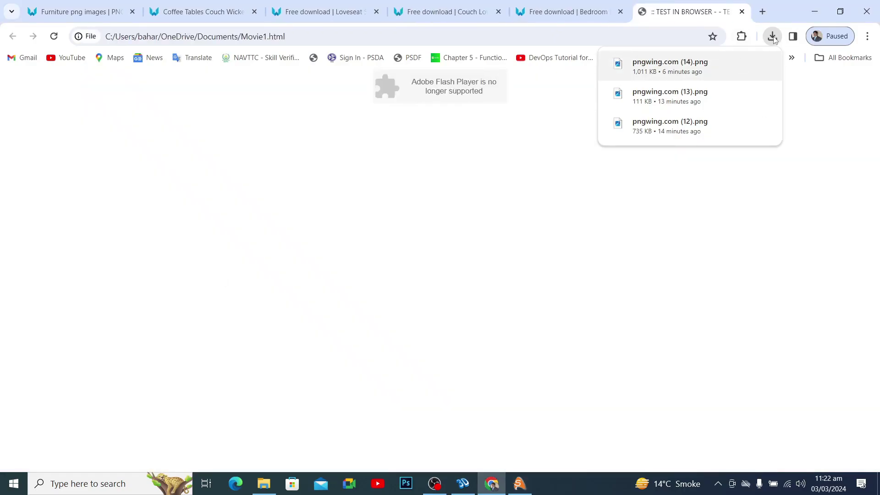
{"action": "left_click", "coordinate": [519, 483]}
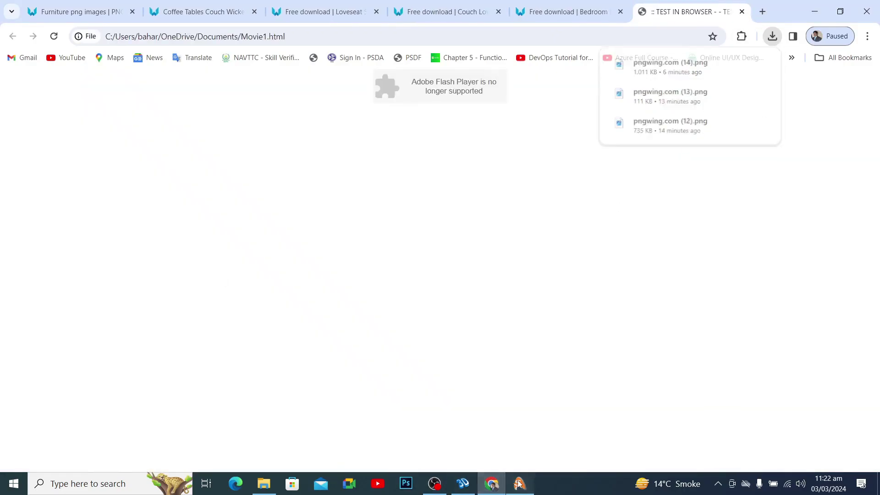
Test the movie as SWF in Flash Player, enlarge the player window to watch the fade-in, and close it.
{"action": "left_click", "coordinate": [15, 20]}
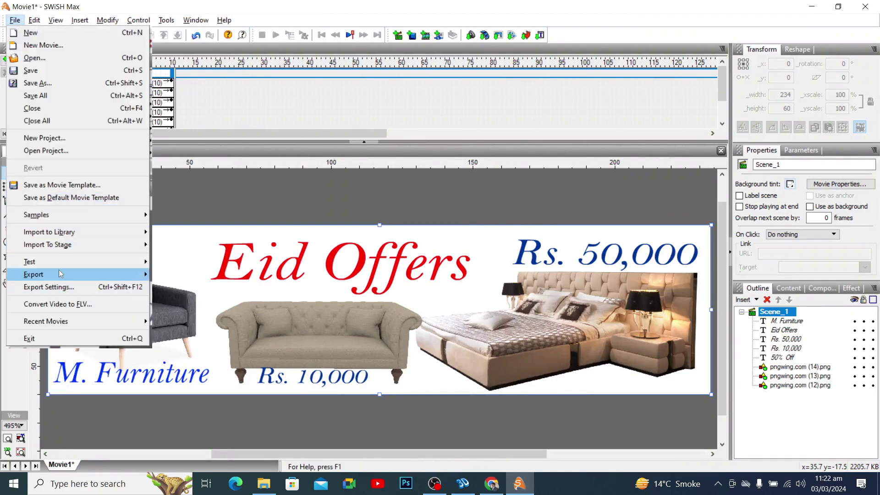
{"action": "mouse_move", "coordinate": [89, 264]}
{"action": "left_click", "coordinate": [200, 264]}
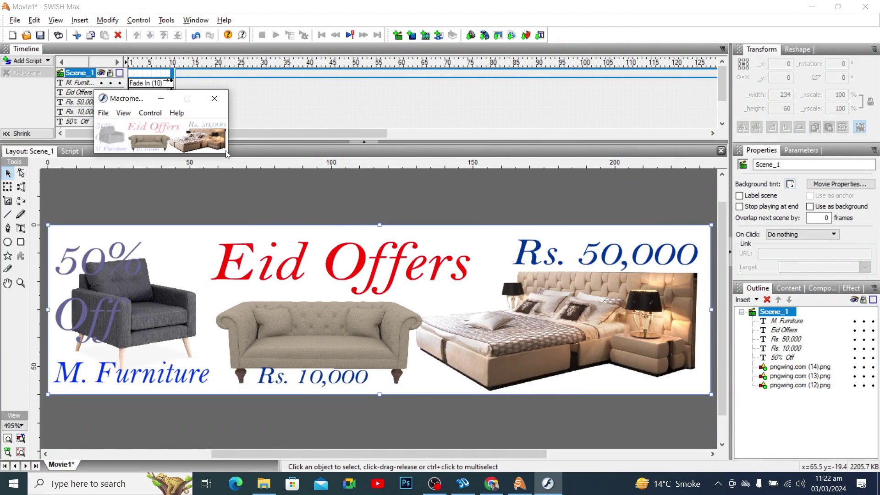
{"action": "left_click_drag", "start_coordinate": [226, 154], "coordinate": [590, 265]}
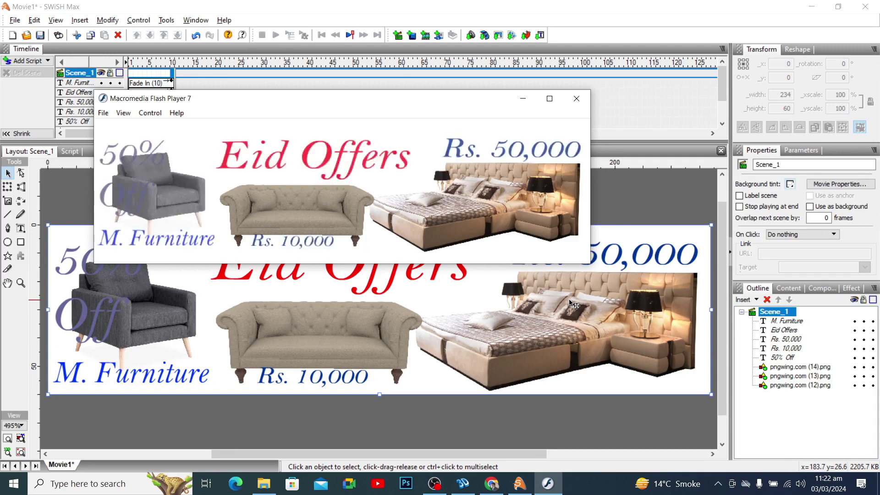
{"action": "left_click", "coordinate": [576, 103]}
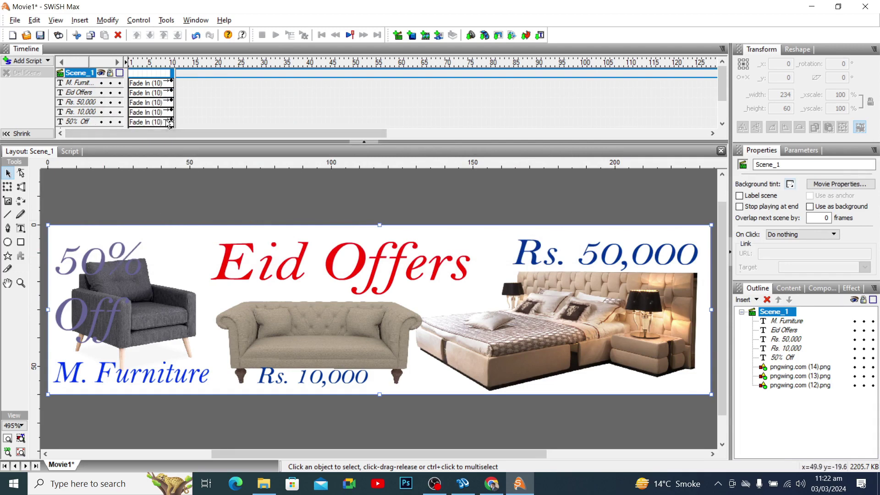
Add a Come in - Appearance effect to the "50% Off" text at frame 12 and extend it to 55 frames.
{"action": "left_click", "coordinate": [181, 122]}
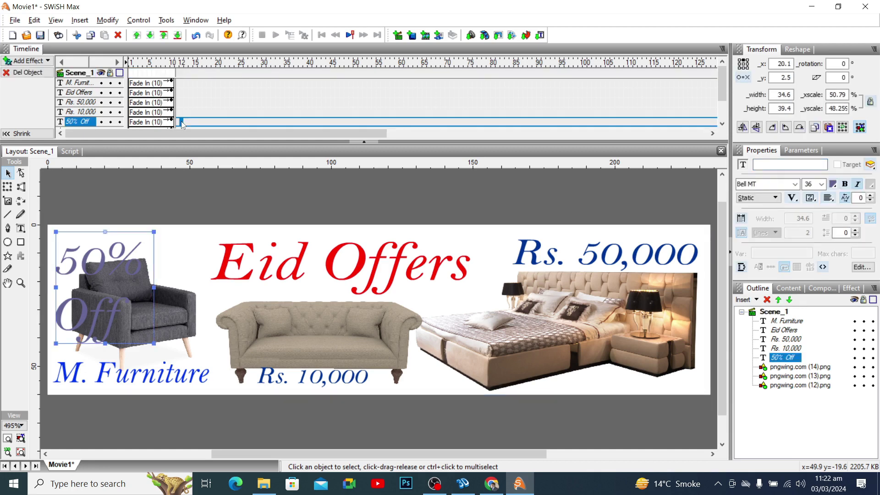
{"action": "right_click", "coordinate": [182, 124]}
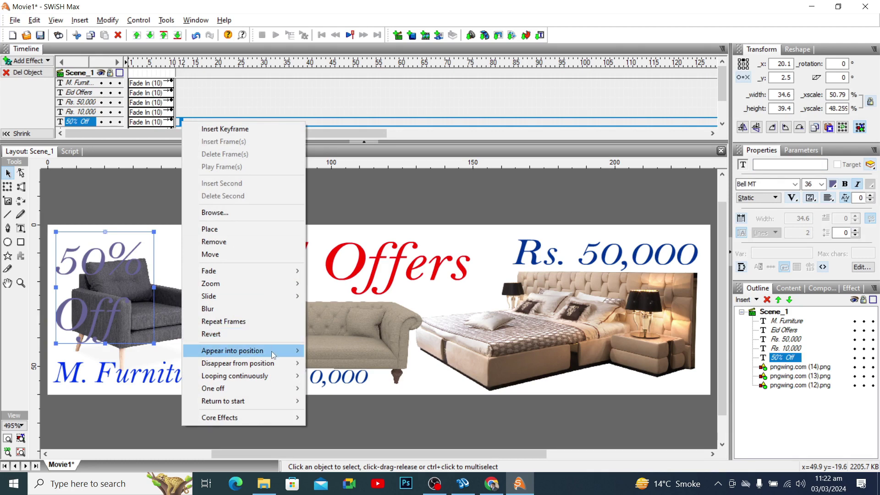
{"action": "mouse_move", "coordinate": [273, 355]}
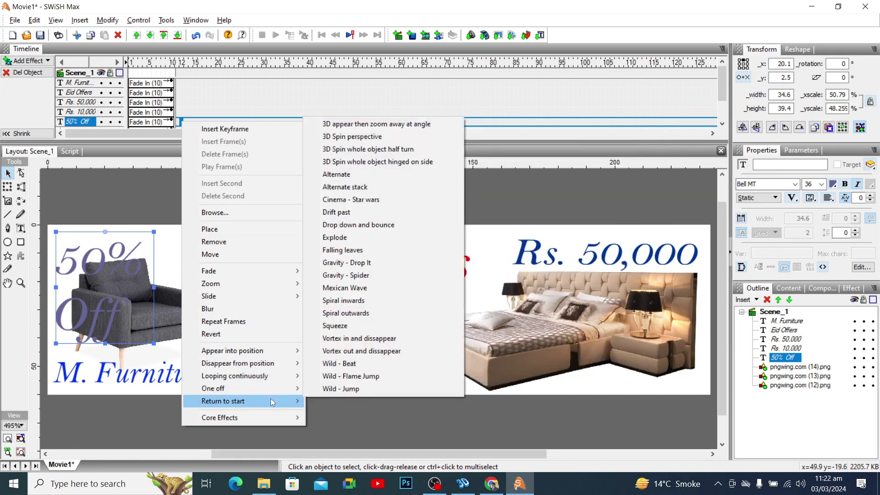
{"action": "mouse_move", "coordinate": [274, 403]}
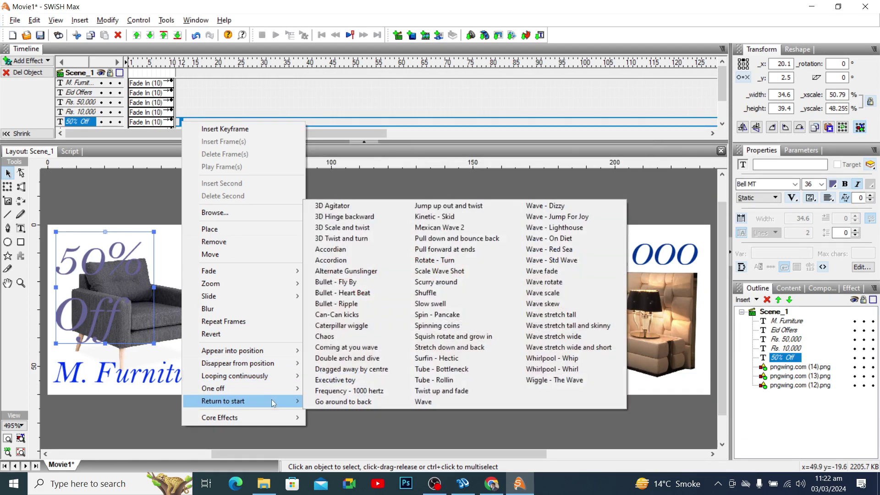
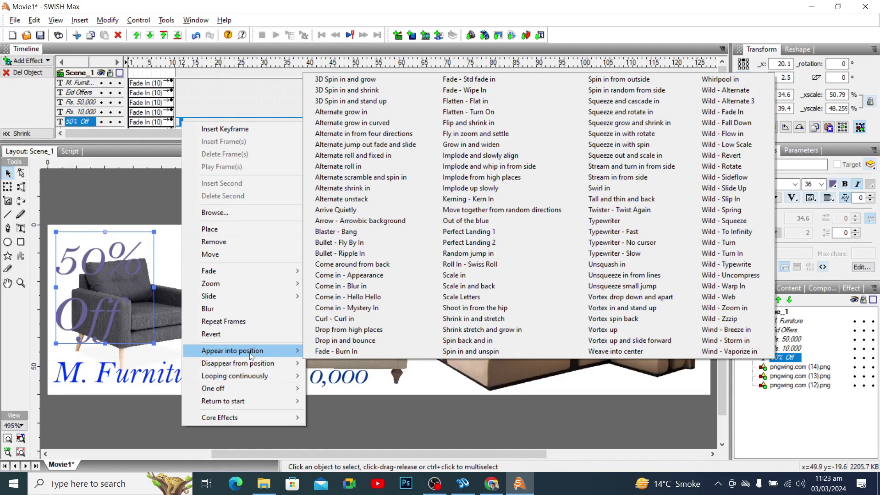
{"action": "left_click", "coordinate": [375, 282]}
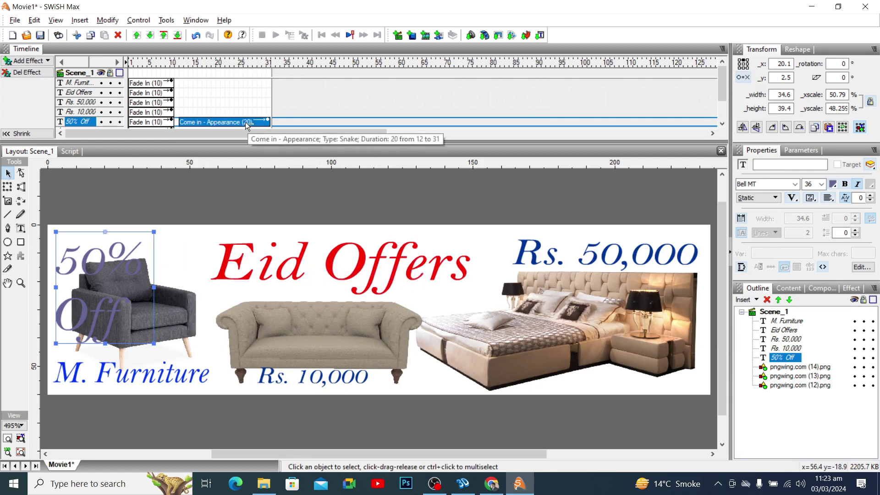
{"action": "left_click_drag", "start_coordinate": [271, 122], "coordinate": [428, 120]}
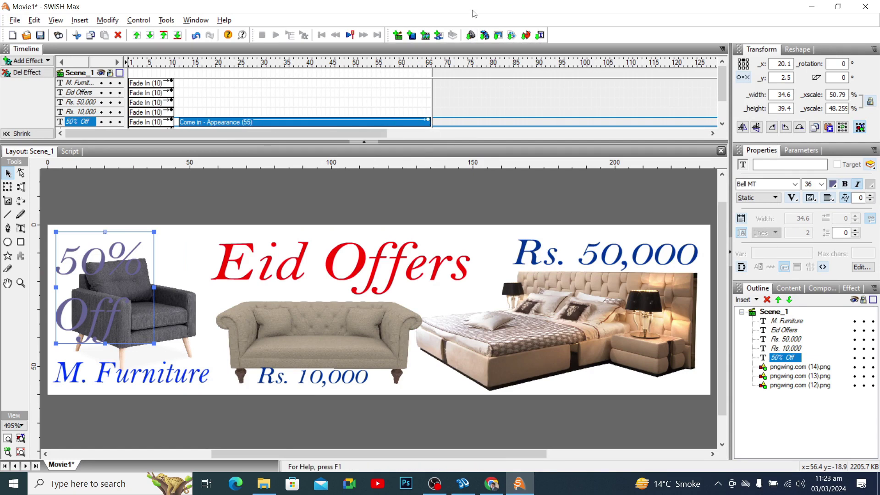
Preview the "50% Off" text's effects by moving from its end frame back to frame 3 of the Fade In.
{"action": "left_click", "coordinate": [350, 37]}
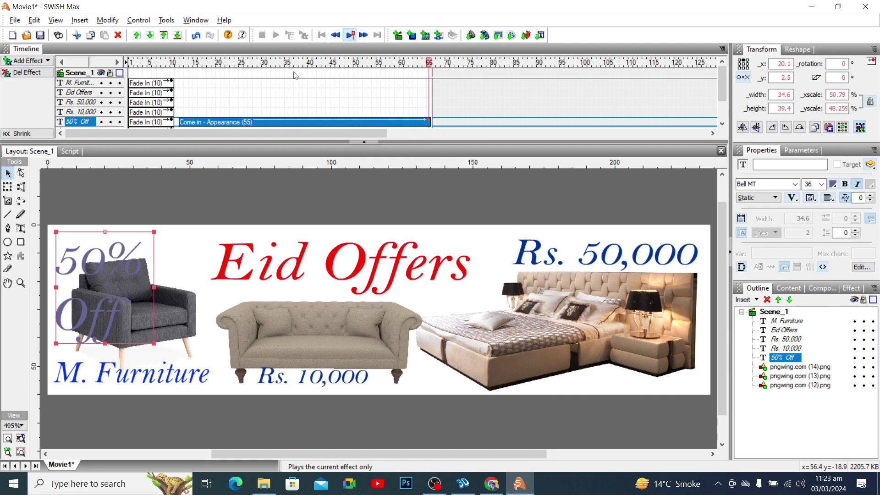
{"action": "left_click", "coordinate": [146, 122]}
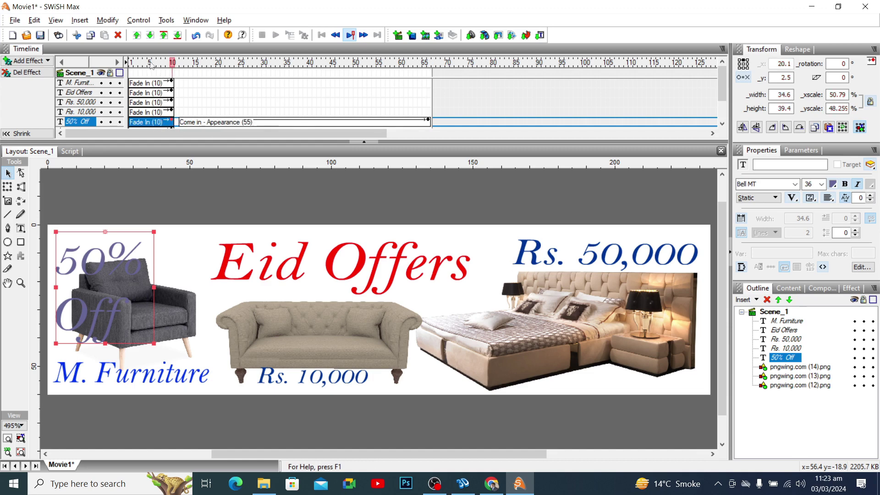
{"action": "left_click_drag", "start_coordinate": [171, 63], "coordinate": [140, 64]}
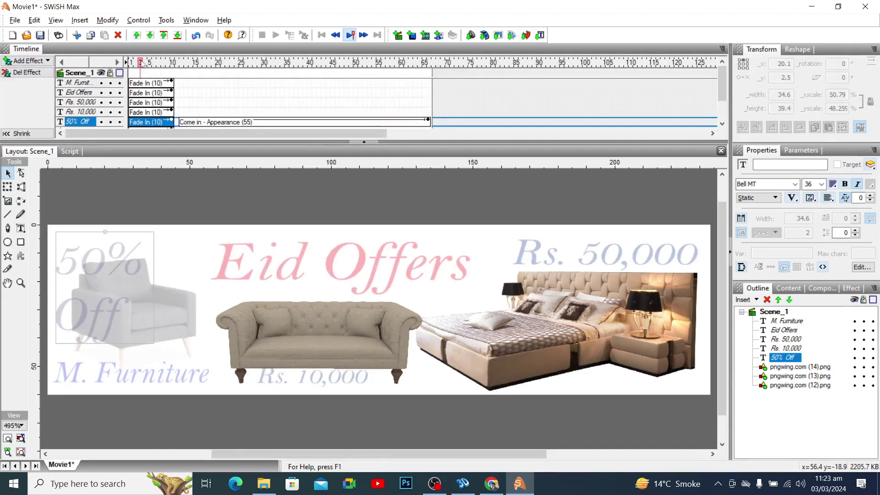
Test the movie in Flash Player, enlarge the player window to watch the "50% Off" text appear, and close it.
{"action": "left_click", "coordinate": [15, 20]}
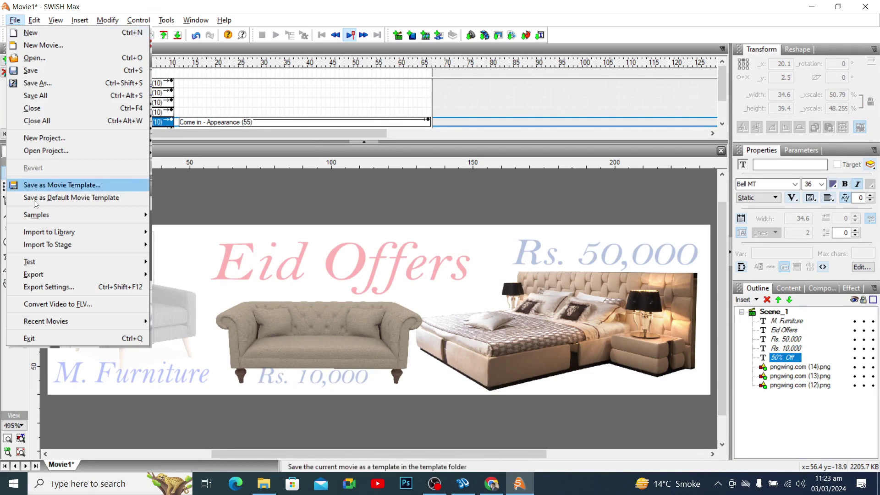
{"action": "mouse_move", "coordinate": [95, 264]}
{"action": "left_click", "coordinate": [196, 262]}
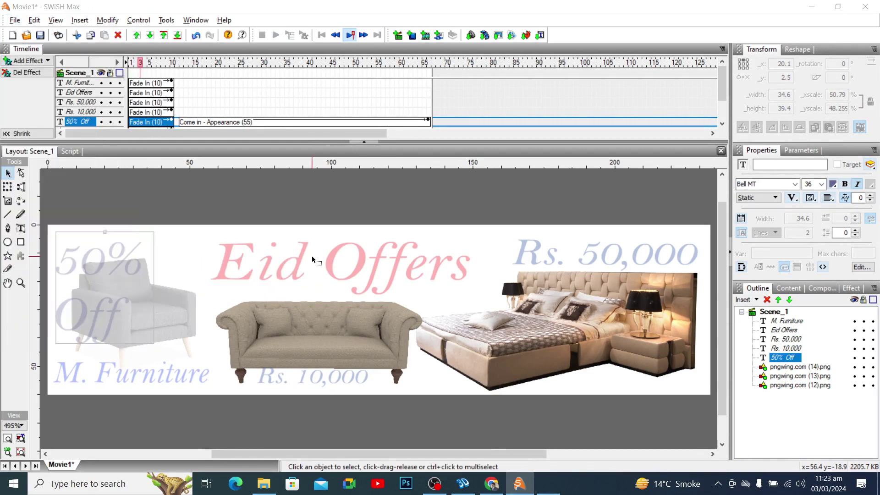
{"action": "left_click_drag", "start_coordinate": [242, 168], "coordinate": [695, 360]}
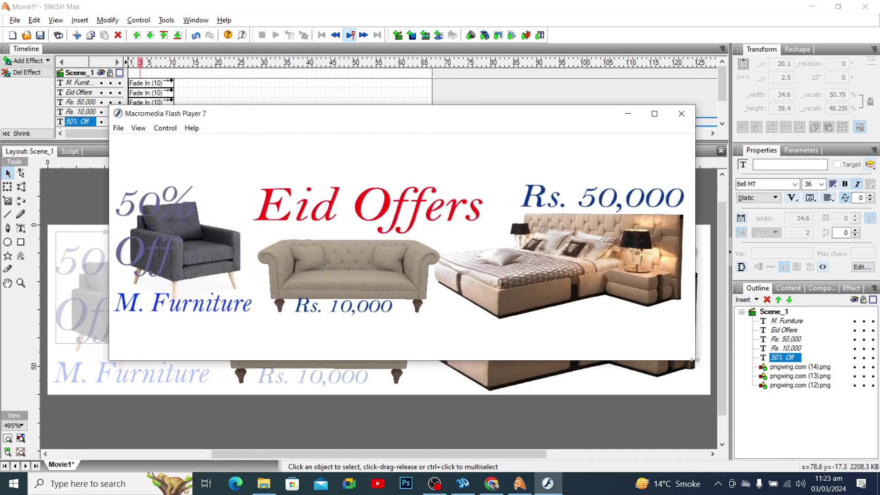
{"action": "left_click", "coordinate": [681, 113]}
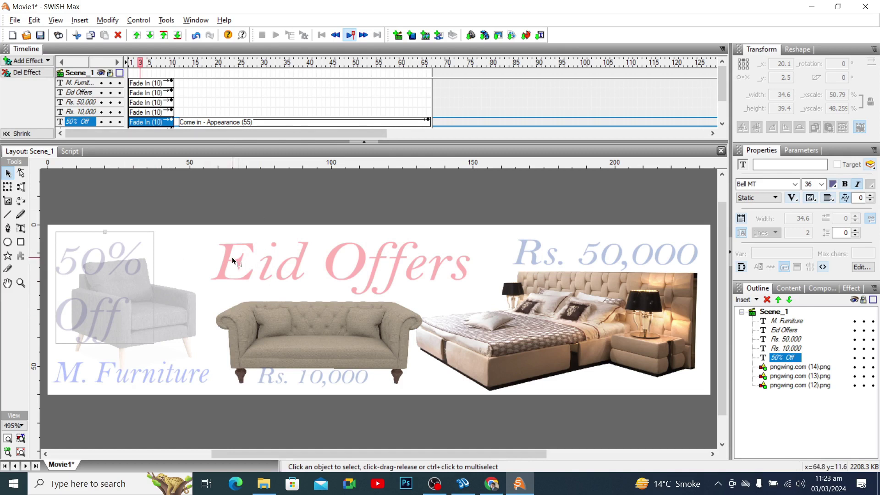
Scrub through the Come in - Appearance effect to frame 47 to examine how the letters arrive.
{"action": "left_click", "coordinate": [285, 63]}
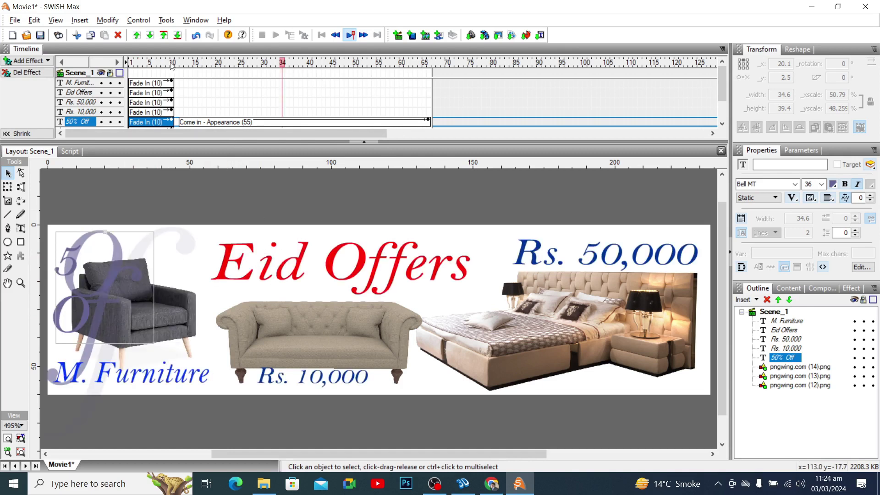
{"action": "left_click", "coordinate": [272, 64]}
{"action": "left_click_drag", "start_coordinate": [273, 64], "coordinate": [343, 71]}
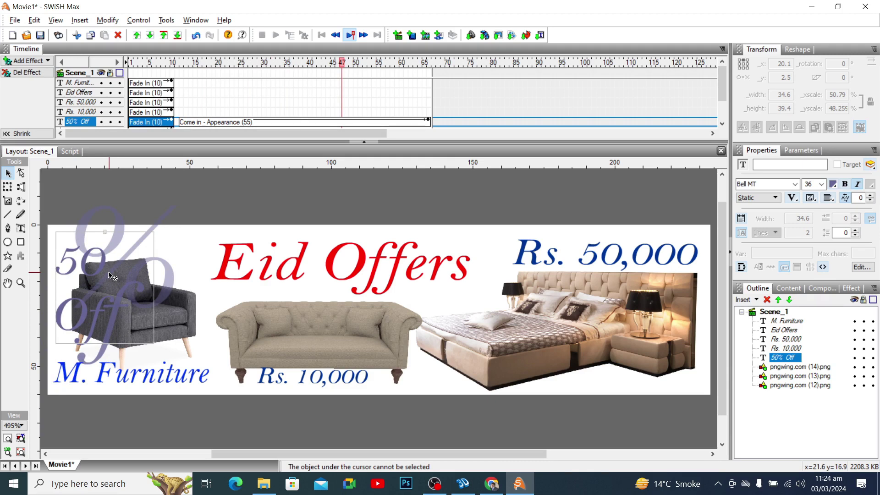
Open the settings of the "50% Off" text's Come in - Appearance effect and review its easing and motion options.
{"action": "left_click", "coordinate": [228, 123]}
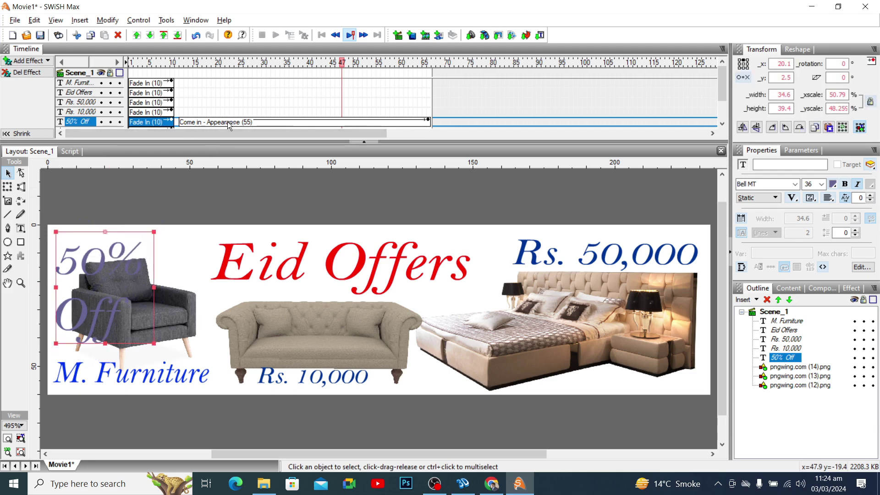
{"action": "double_click", "coordinate": [227, 121]}
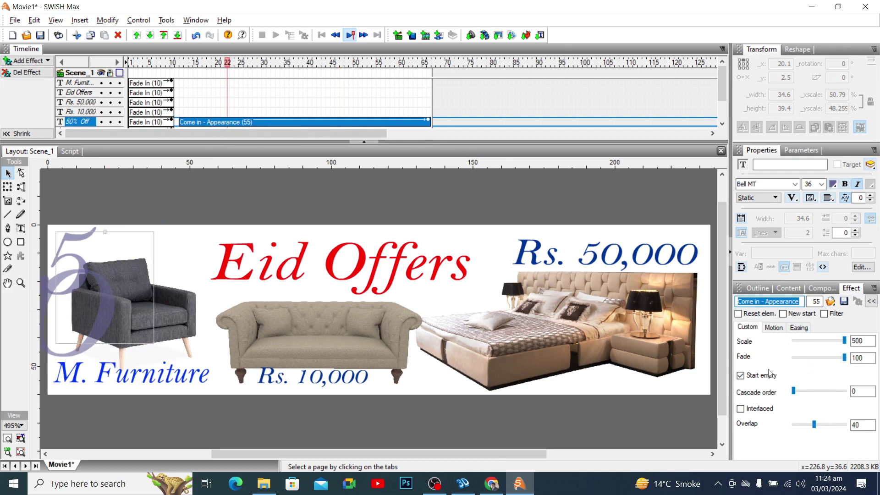
{"action": "left_click", "coordinate": [780, 329]}
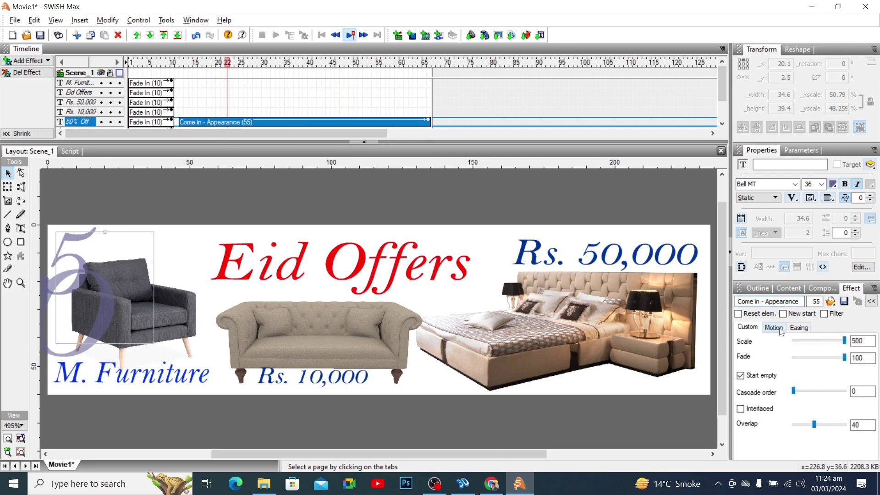
{"action": "left_click", "coordinate": [801, 328]}
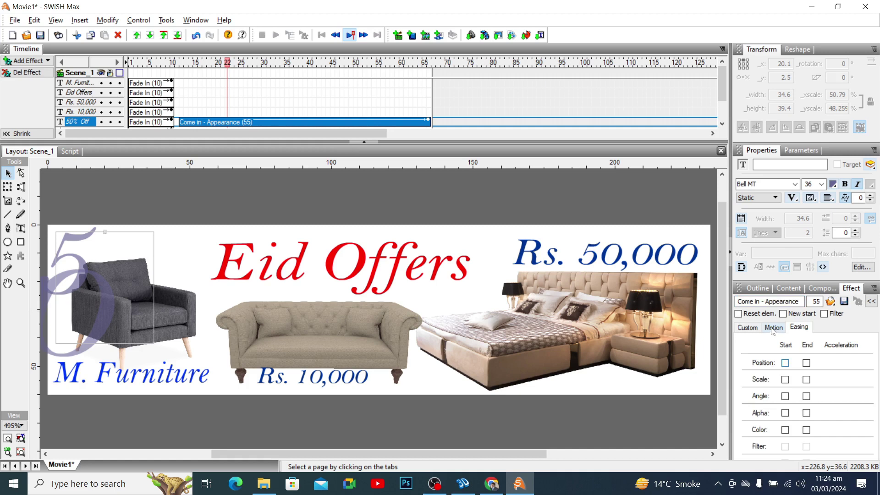
{"action": "left_click", "coordinate": [772, 329]}
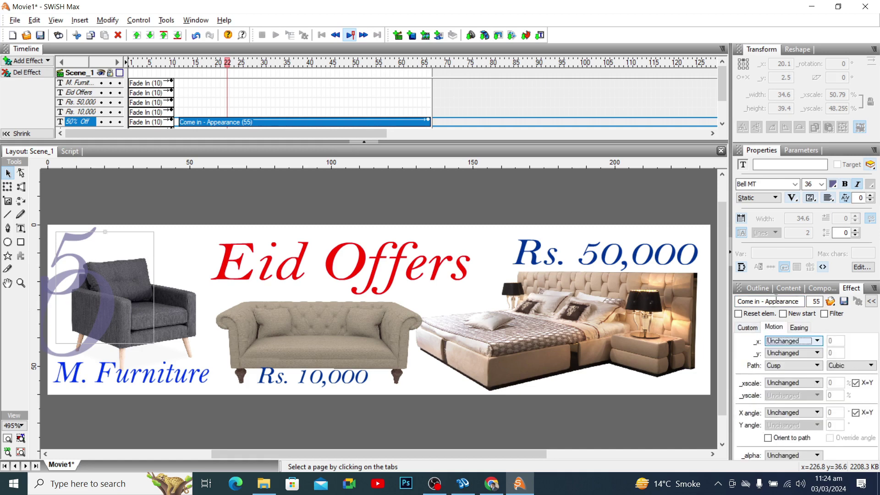
Float the Effect settings over the layout area and enlarge their window.
{"action": "left_click", "coordinate": [788, 287]}
{"action": "left_click_drag", "start_coordinate": [539, 190], "coordinate": [566, 95]}
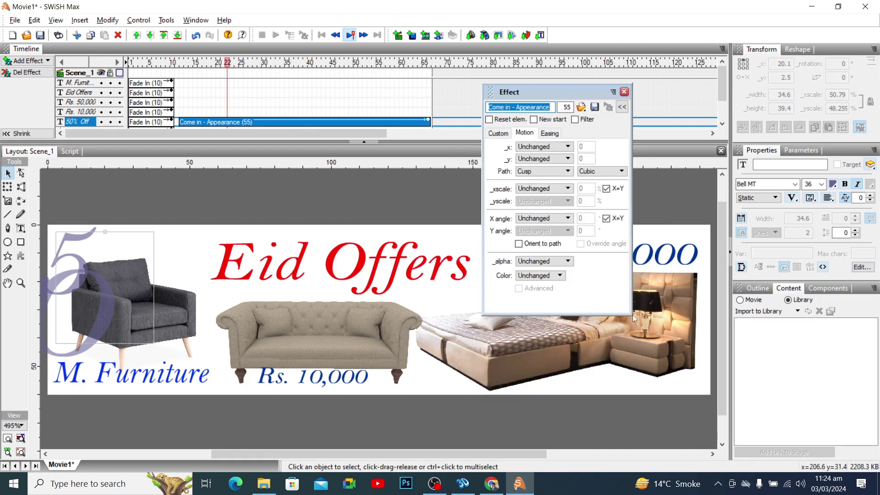
{"action": "left_click_drag", "start_coordinate": [631, 313], "coordinate": [714, 372]}
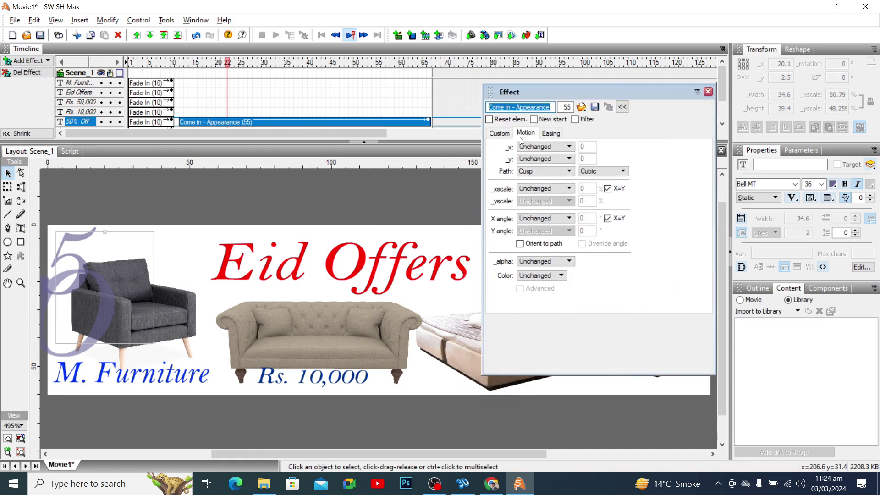
Increase the Come in - Appearance effect's letter overlap slightly, using frame 41 to judge the change.
{"action": "left_click", "coordinate": [498, 134]}
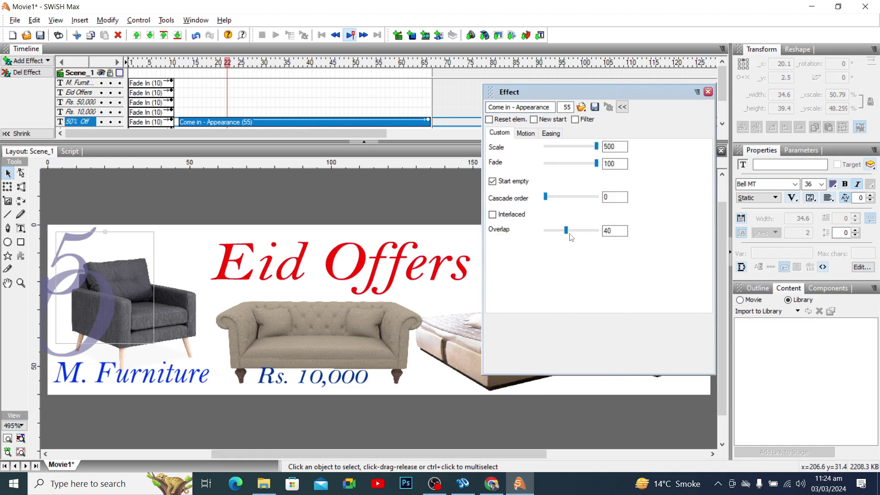
{"action": "left_click_drag", "start_coordinate": [566, 230], "coordinate": [566, 230]}
{"action": "left_click_drag", "start_coordinate": [227, 63], "coordinate": [314, 63]}
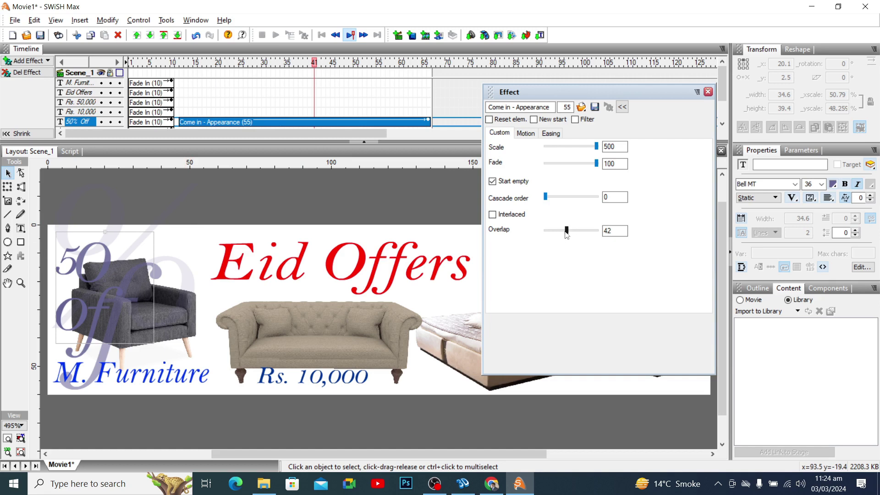
{"action": "mouse_move", "coordinate": [566, 234]}
{"action": "left_mouse_down"}
{"action": "mouse_move", "coordinate": [585, 233]}
{"action": "mouse_move", "coordinate": [573, 232]}
{"action": "left_mouse_up"}
Try Fade to White and Fade to Black as the Come in - Appearance effect's color change.
{"action": "left_click", "coordinate": [525, 133]}
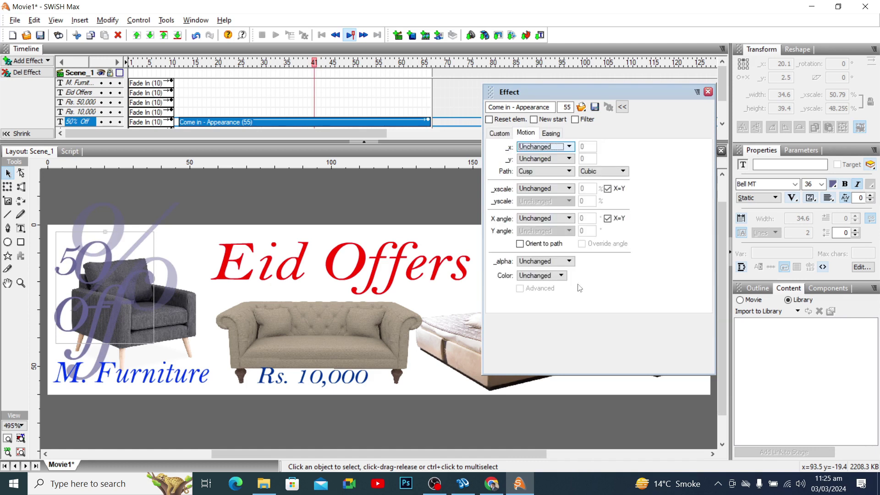
{"action": "left_click", "coordinate": [562, 276]}
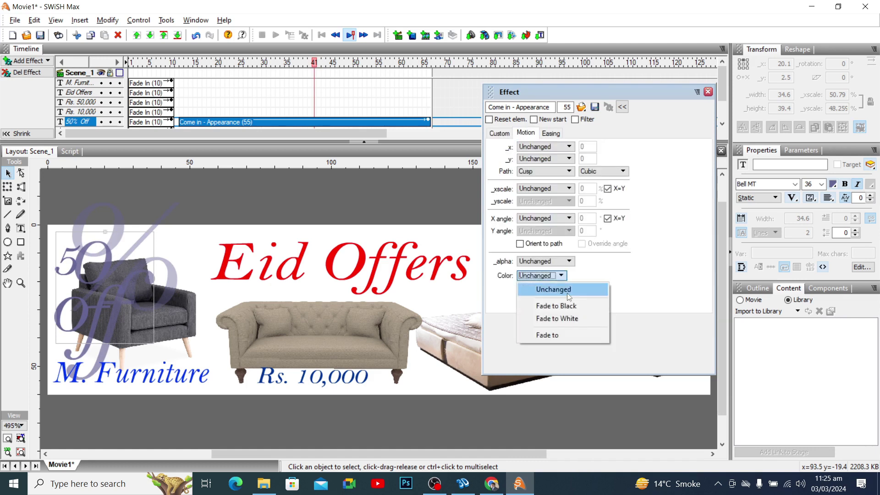
{"action": "left_click", "coordinate": [577, 320]}
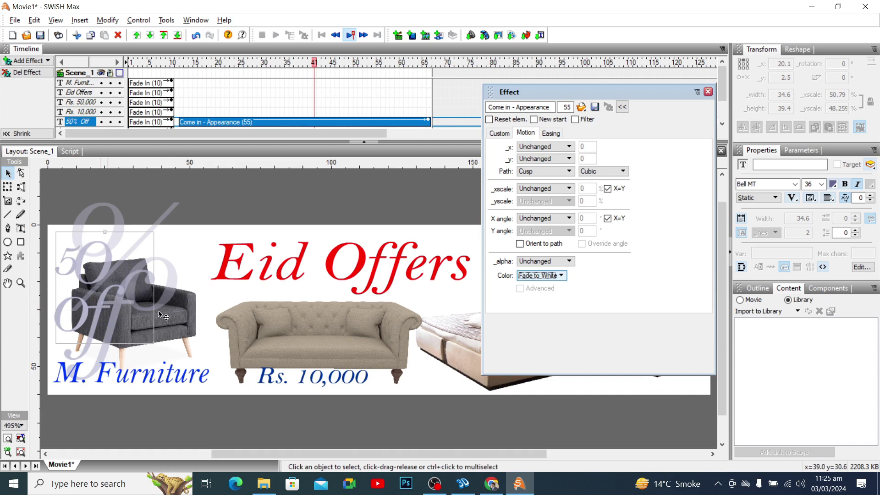
{"action": "left_click", "coordinate": [567, 277]}
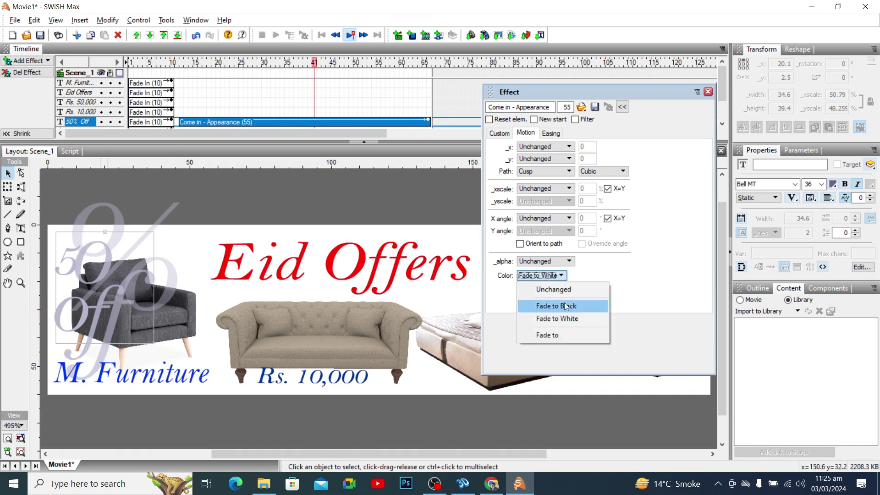
{"action": "left_click", "coordinate": [543, 306]}
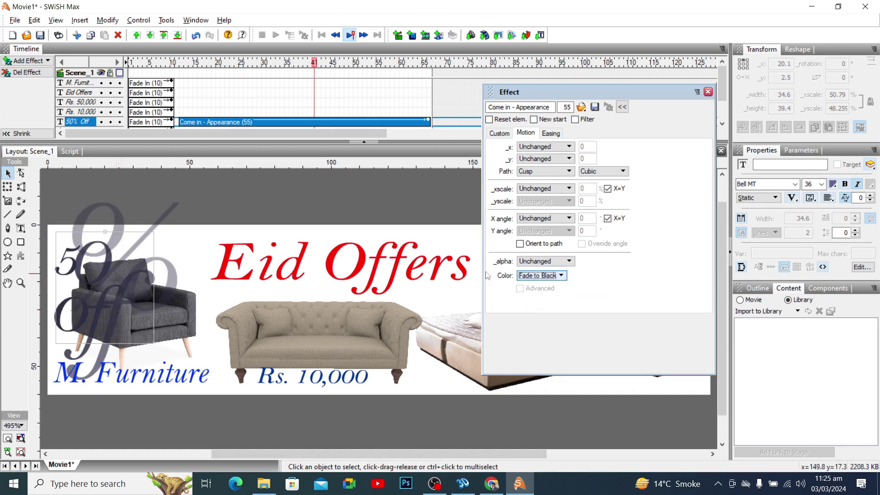
Set the effect's color to Fade to red, close the effect settings, and check the text up to frame 64.
{"action": "left_click", "coordinate": [551, 276]}
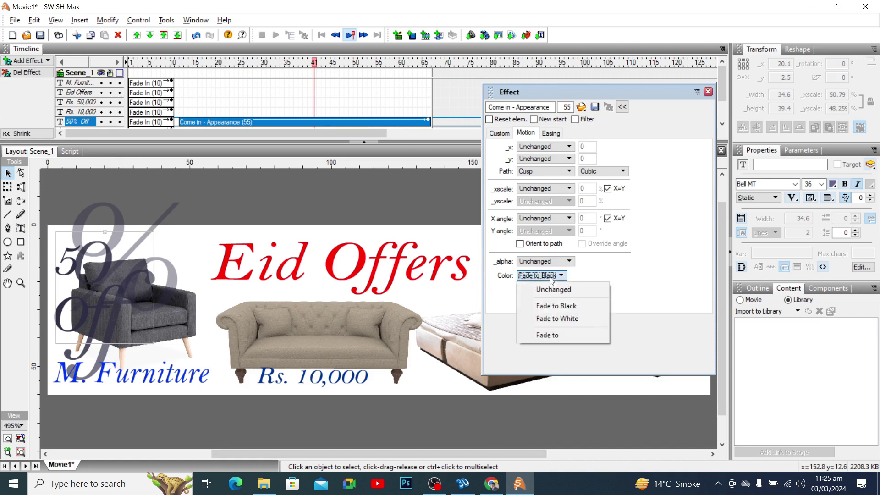
{"action": "left_click", "coordinate": [552, 334]}
{"action": "left_click", "coordinate": [613, 275]}
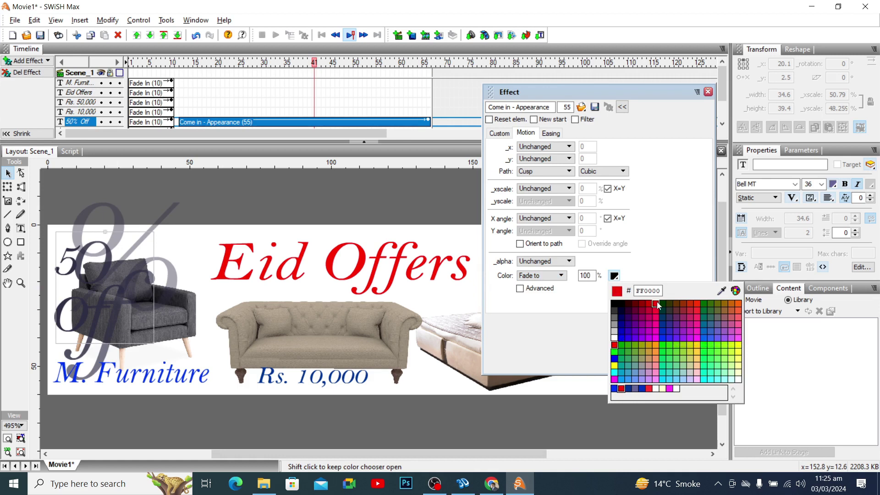
{"action": "left_click", "coordinate": [621, 388]}
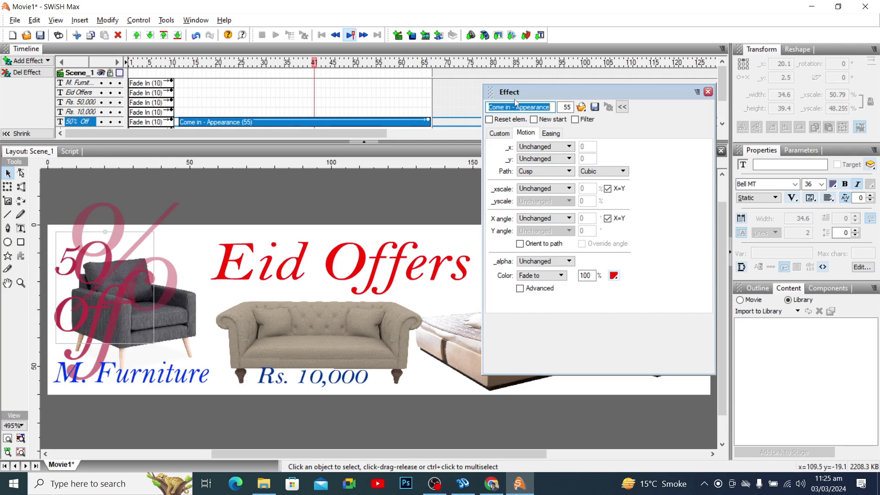
{"action": "left_click", "coordinate": [708, 92]}
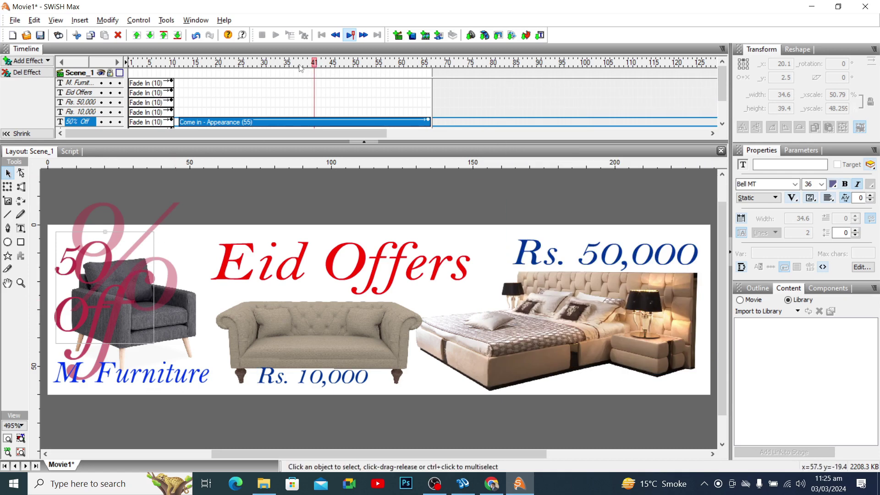
{"action": "left_click_drag", "start_coordinate": [302, 64], "coordinate": [422, 94]}
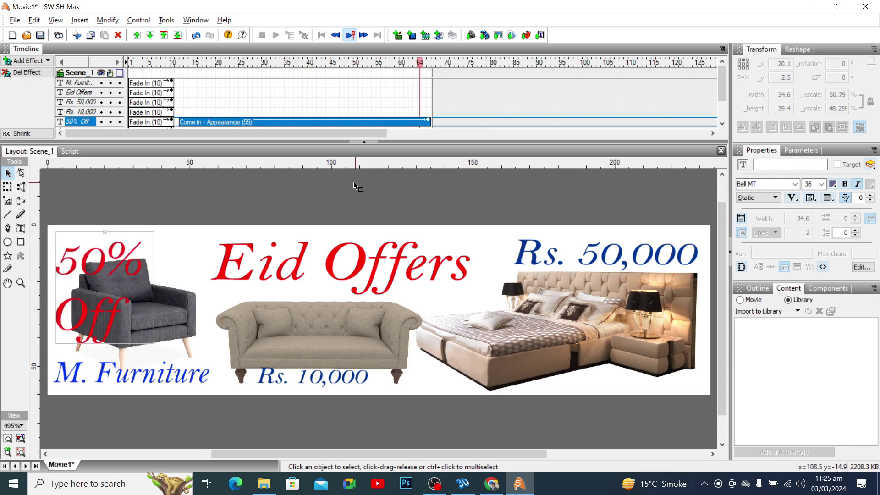
Add the 3D Spin in and grow effect to the Eid Offers text, starting at frame 19.
{"action": "left_click", "coordinate": [229, 258]}
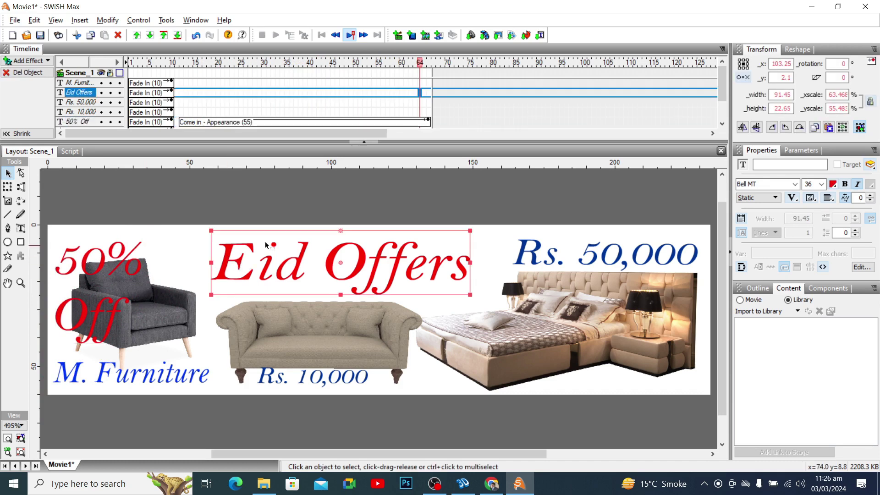
{"action": "left_click", "coordinate": [214, 92]}
{"action": "right_click", "coordinate": [214, 93]}
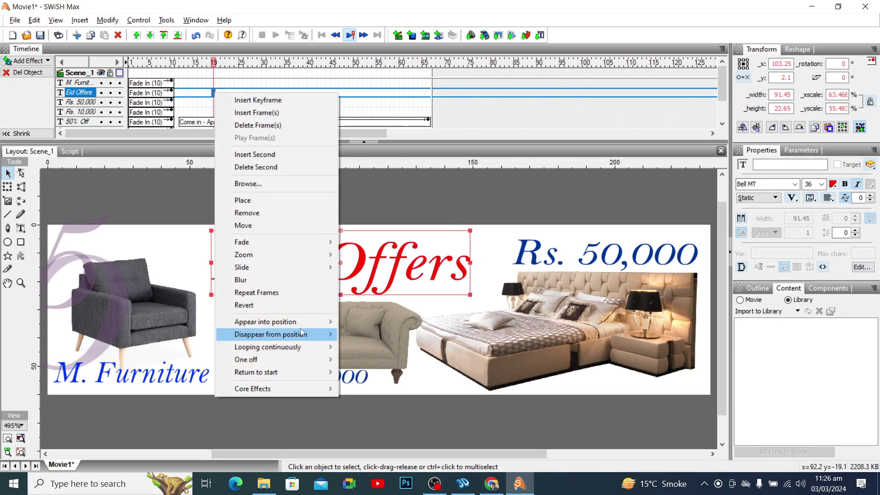
{"action": "mouse_move", "coordinate": [301, 320]}
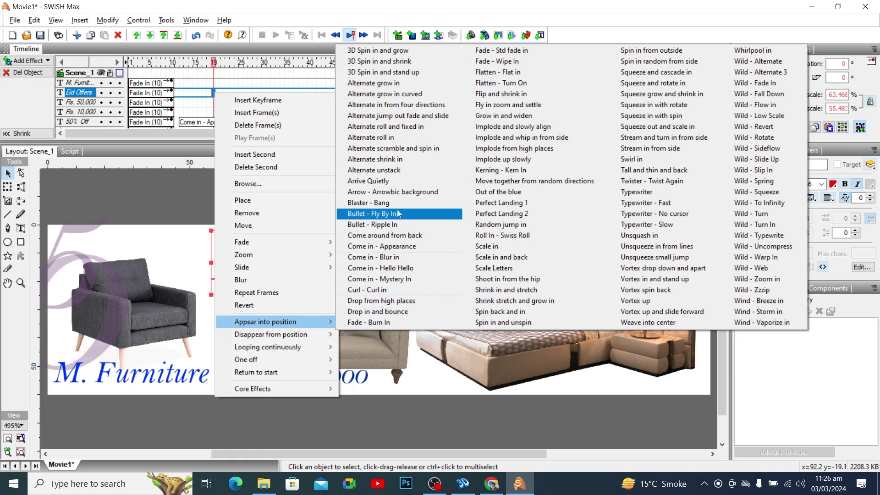
{"action": "left_click", "coordinate": [395, 51]}
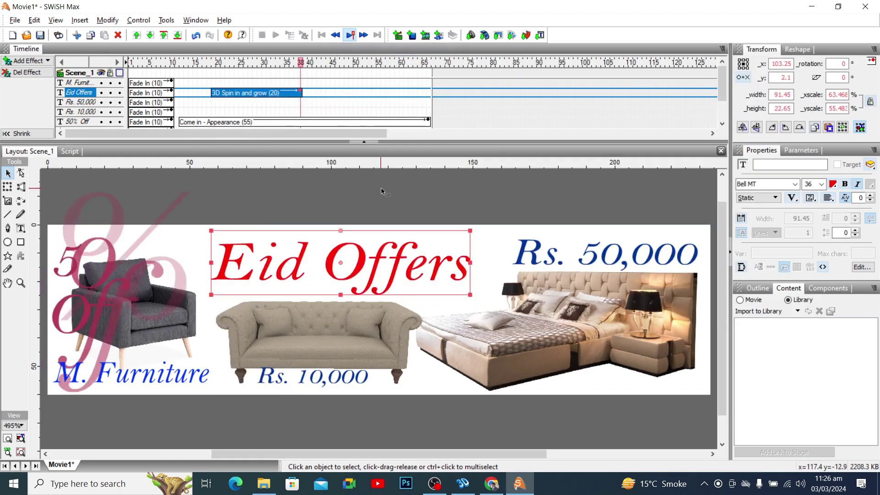
Stretch the Eid Offers 3D Spin in and grow effect to 81 frames and check the animation back to frame 24.
{"action": "left_click", "coordinate": [223, 62]}
{"action": "left_click_drag", "start_coordinate": [223, 62], "coordinate": [323, 63]}
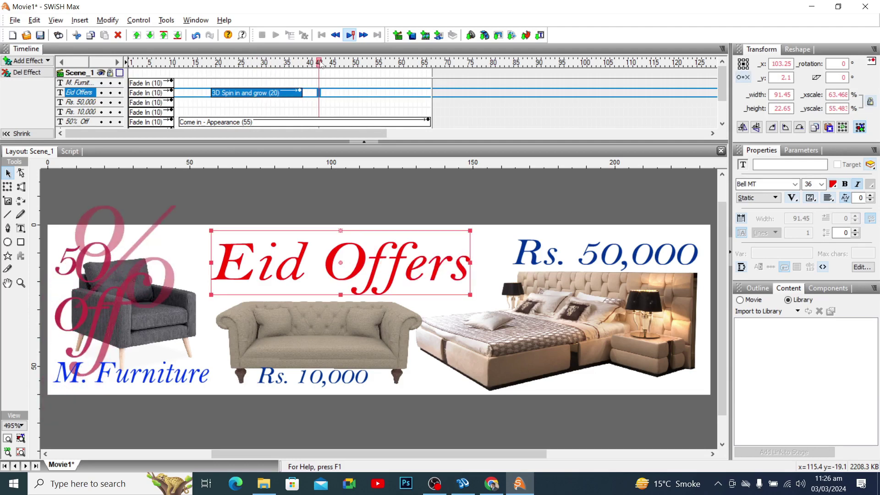
{"action": "left_click_drag", "start_coordinate": [301, 92], "coordinate": [513, 93]}
{"action": "left_click_drag", "start_coordinate": [571, 83], "coordinate": [580, 83]}
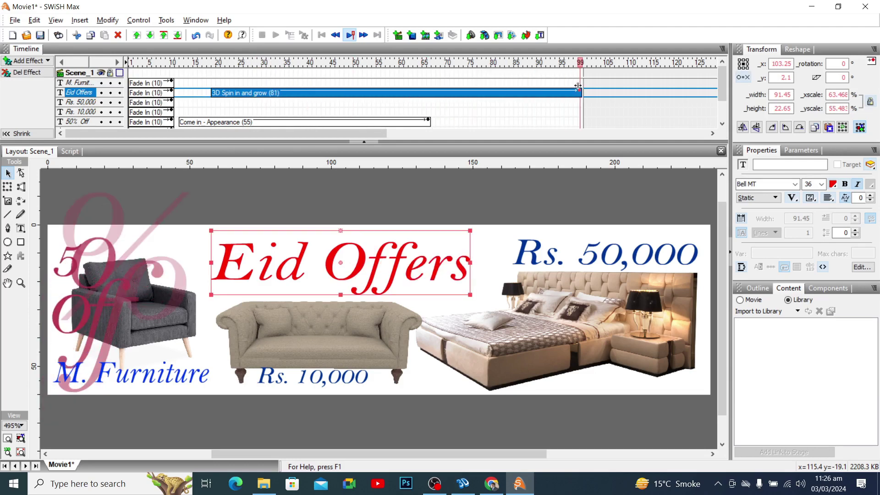
{"action": "left_click_drag", "start_coordinate": [397, 77], "coordinate": [237, 81]}
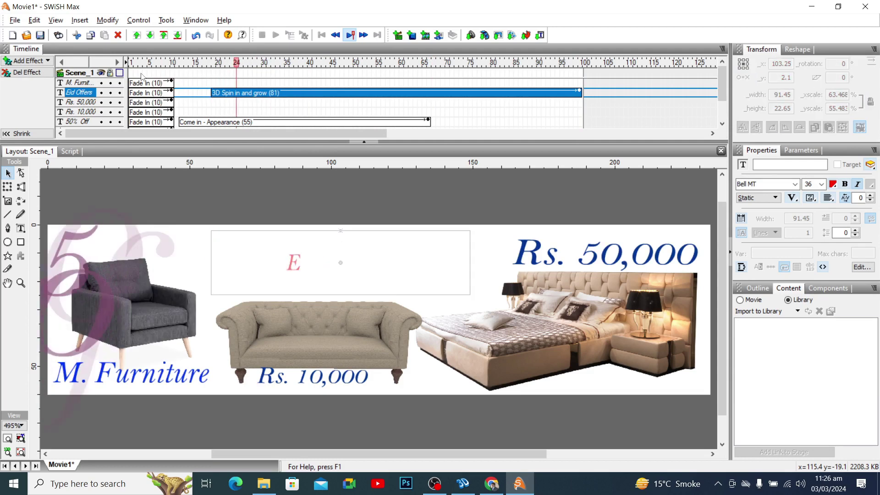
Test the movie in the Flash player, enlarge the player window to watch the animation, and close it.
{"action": "left_click", "coordinate": [14, 21]}
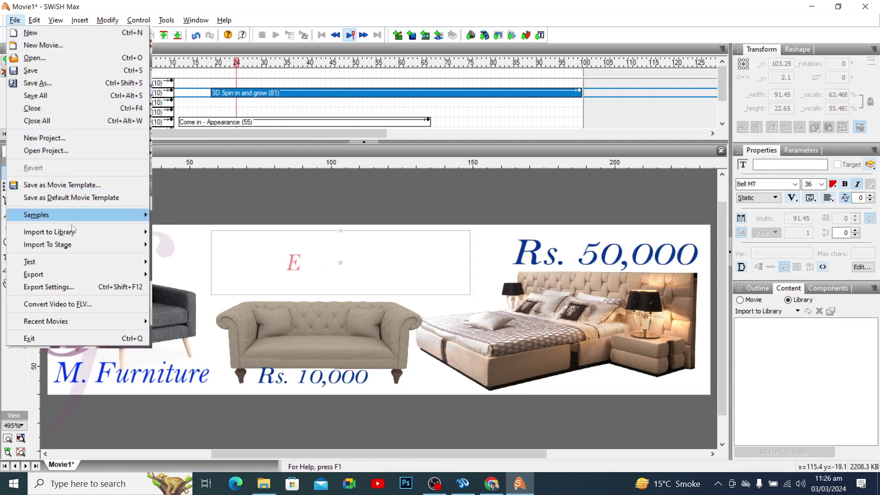
{"action": "mouse_move", "coordinate": [77, 262]}
{"action": "left_click", "coordinate": [176, 268]}
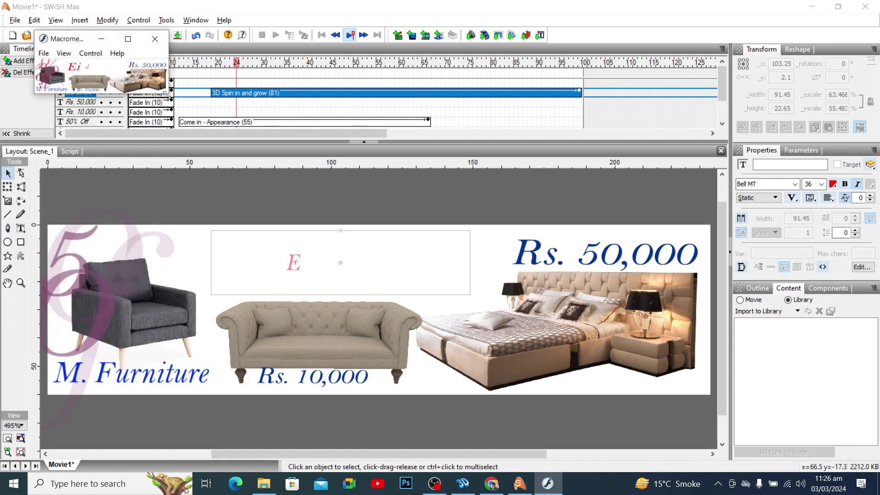
{"action": "left_click_drag", "start_coordinate": [161, 93], "coordinate": [587, 232]}
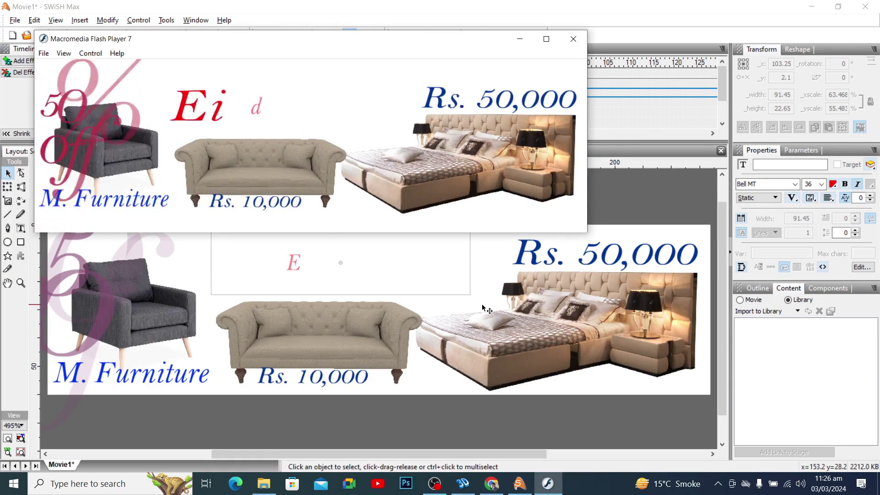
{"action": "left_click", "coordinate": [573, 40]}
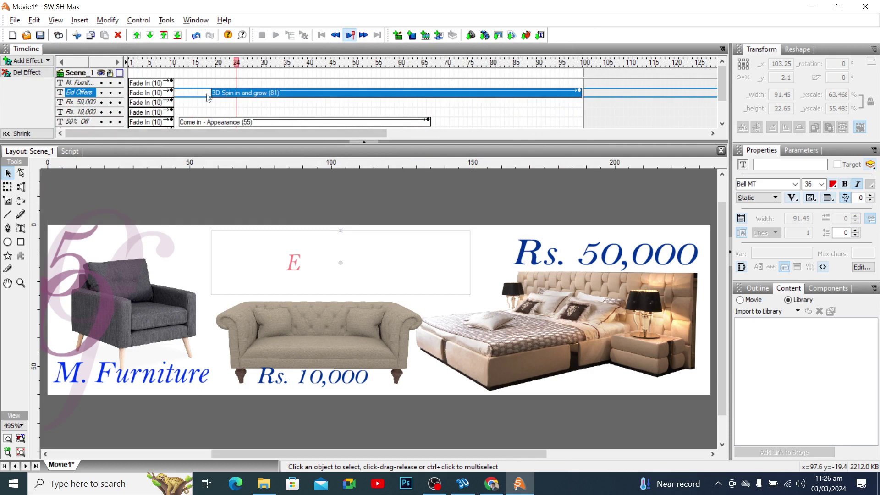
Shift the Eid Offers 3D Spin in and grow effect along the timeline so it starts at frame 15.
{"action": "left_click_drag", "start_coordinate": [260, 93], "coordinate": [397, 93]}
{"action": "mouse_move", "coordinate": [463, 93]}
{"action": "left_mouse_down"}
{"action": "mouse_move", "coordinate": [490, 91]}
{"action": "mouse_move", "coordinate": [480, 94]}
{"action": "left_mouse_up"}
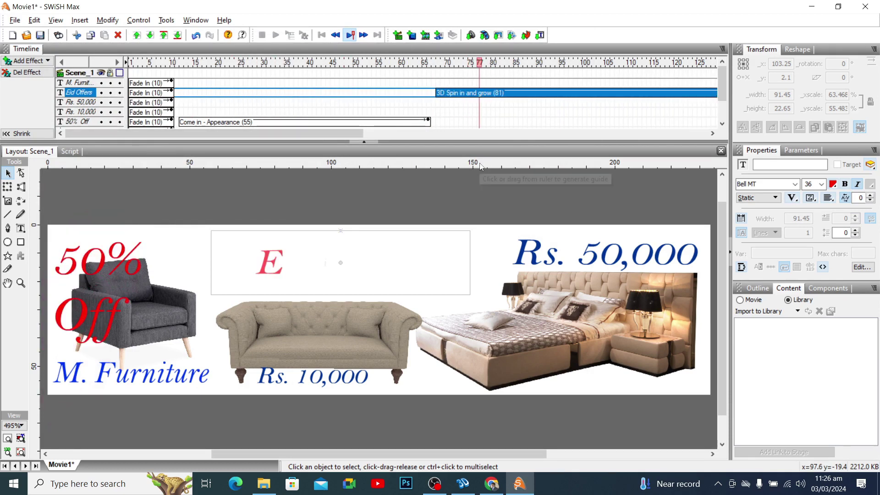
{"action": "left_click_drag", "start_coordinate": [501, 97], "coordinate": [258, 98]}
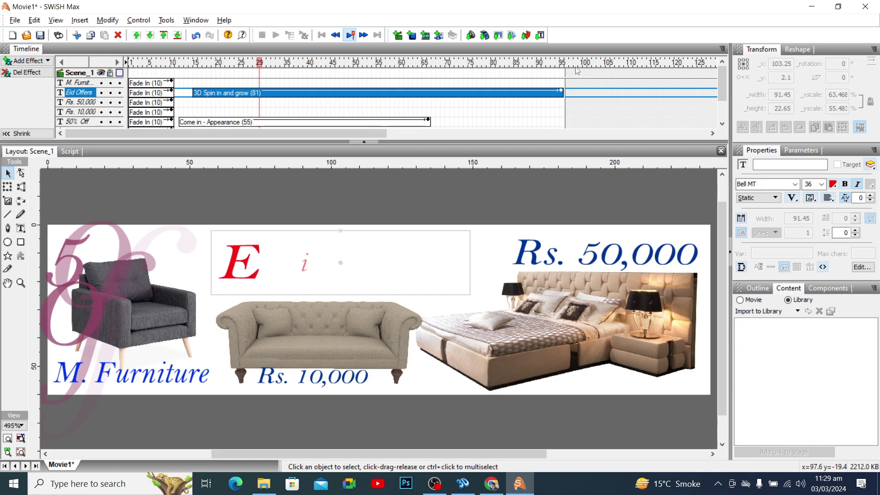
Add a Fade In effect at frame 105 and a Zoom In effect at frame 120 to the Eid Offers text.
{"action": "left_click", "coordinate": [607, 97]}
{"action": "right_click", "coordinate": [607, 96]}
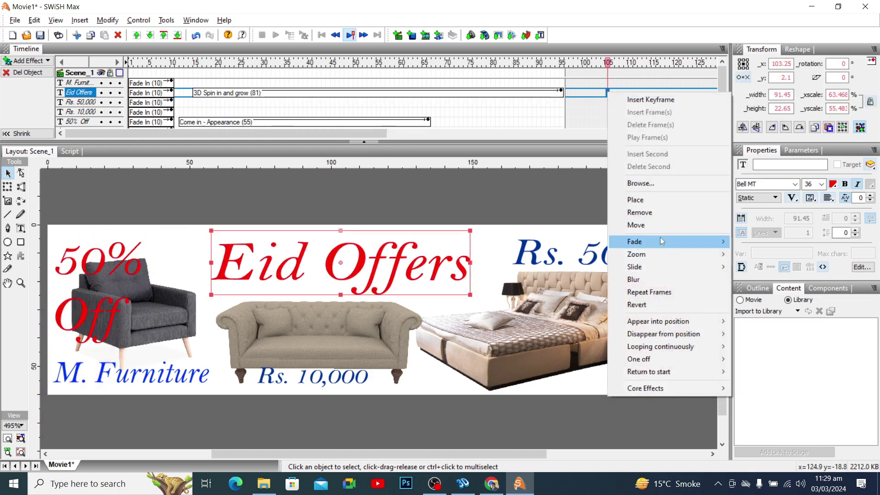
{"action": "mouse_move", "coordinate": [660, 240]}
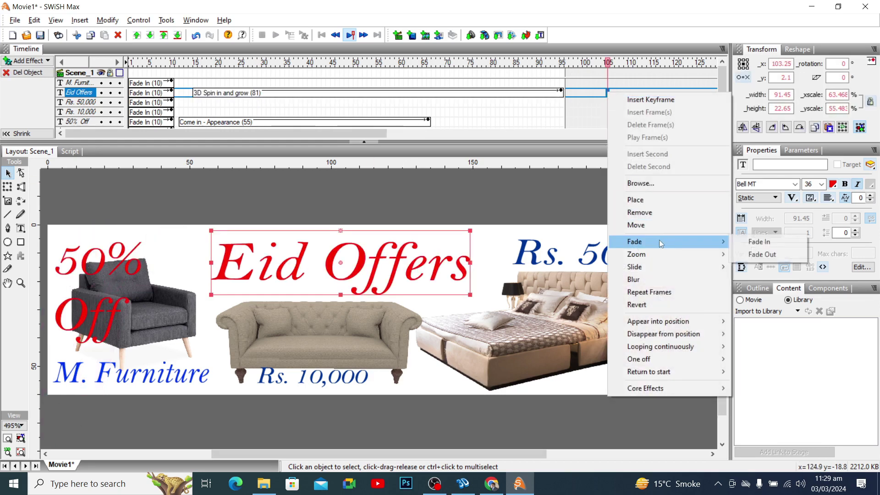
{"action": "left_click", "coordinate": [746, 245]}
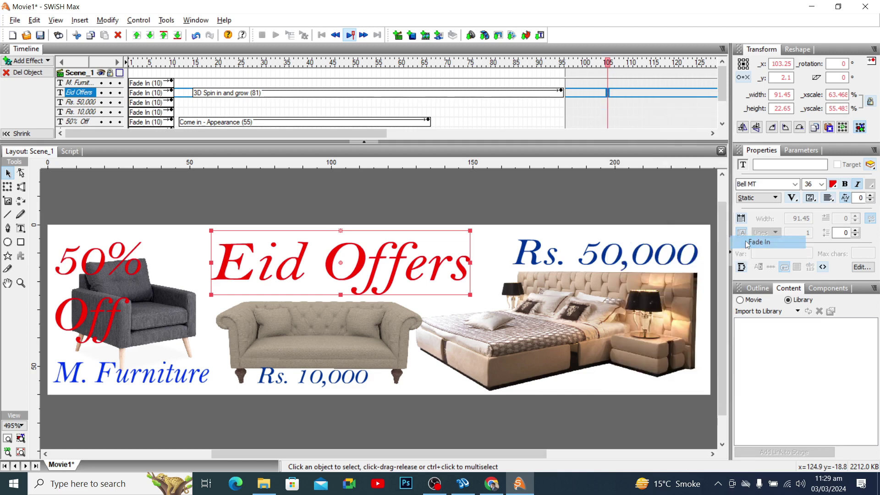
{"action": "right_click", "coordinate": [675, 93]}
{"action": "mouse_move", "coordinate": [733, 251]}
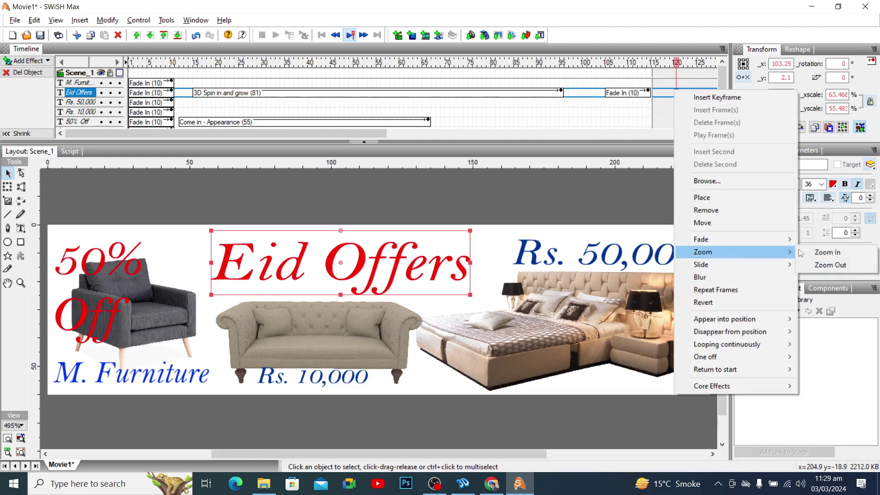
{"action": "left_click", "coordinate": [813, 252]}
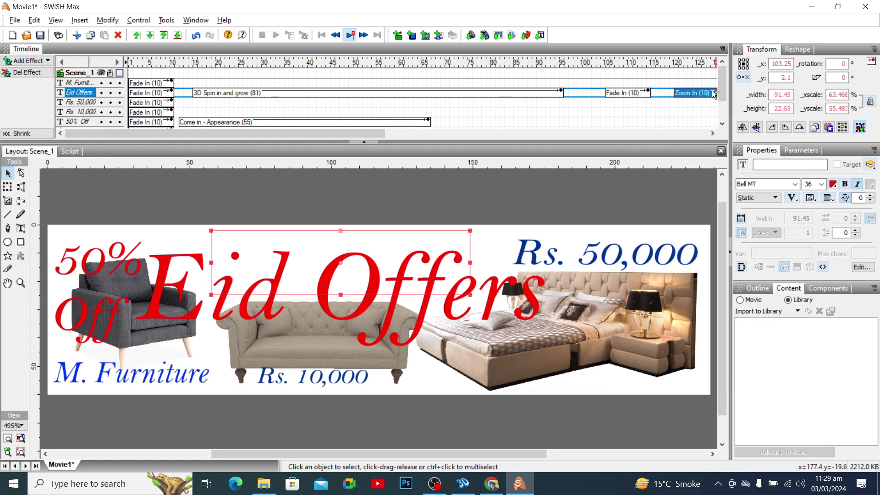
Try a Zoom Out effect on the Eid Offers text at frame 151, then delete it.
{"action": "left_click_drag", "start_coordinate": [368, 130], "coordinate": [521, 138]}
{"action": "left_click", "coordinate": [506, 92]}
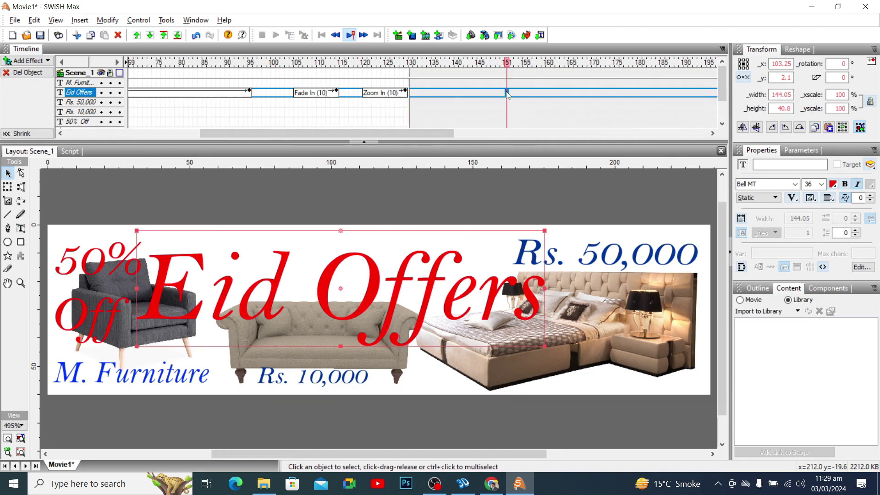
{"action": "right_click", "coordinate": [506, 92]}
{"action": "mouse_move", "coordinate": [557, 271]}
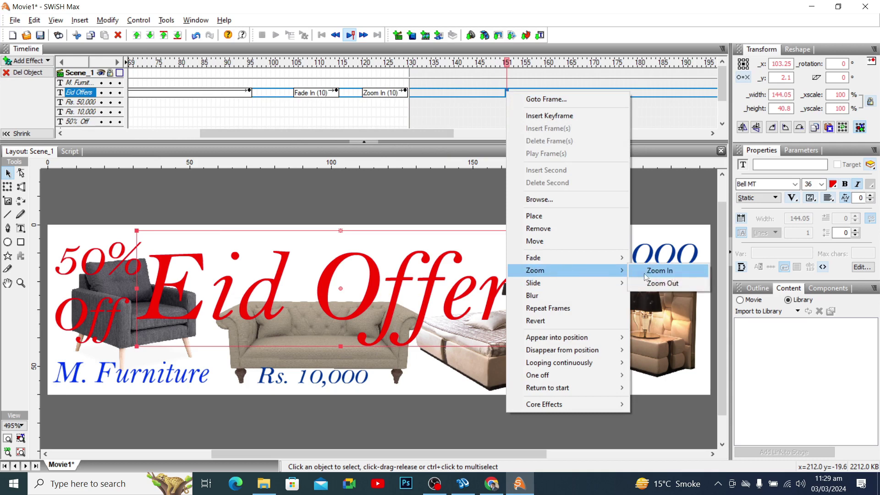
{"action": "left_click", "coordinate": [660, 283]}
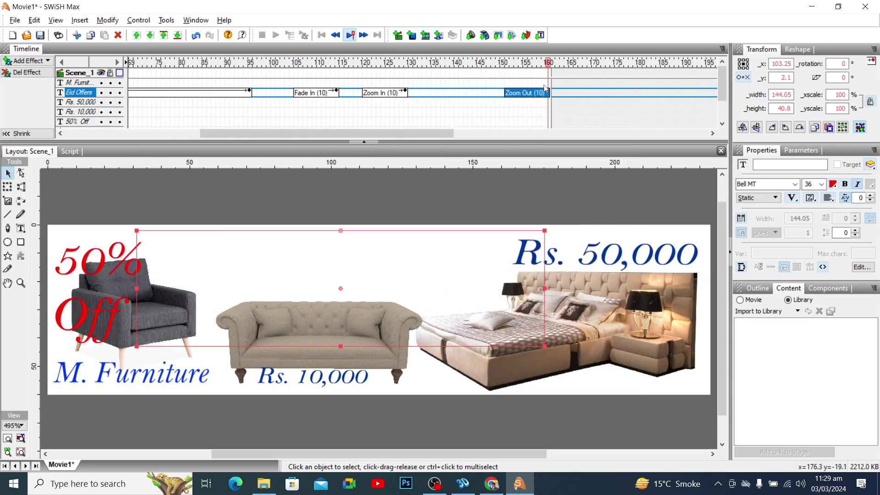
{"action": "left_click", "coordinate": [526, 95]}
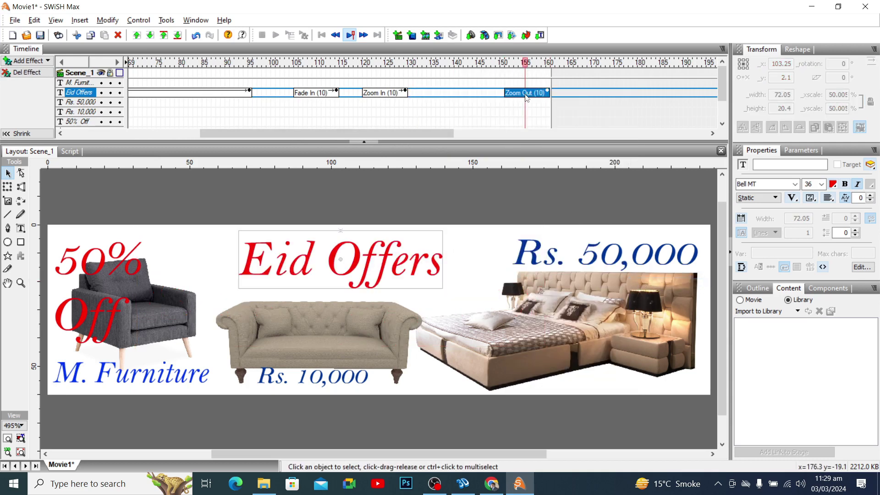
{"action": "key", "text": "Delete"}
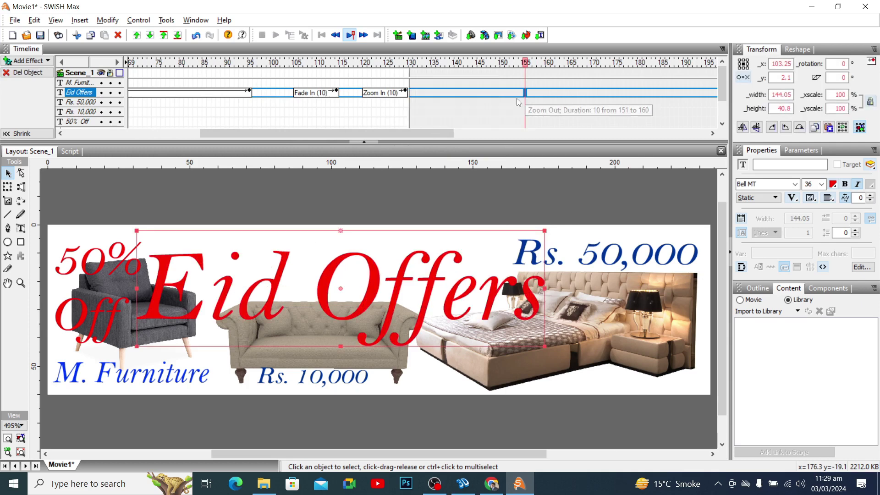
Try a Fade In effect on the Eid Offers text at frame 148, then delete it.
{"action": "left_click", "coordinate": [492, 95]}
{"action": "right_click", "coordinate": [492, 93]}
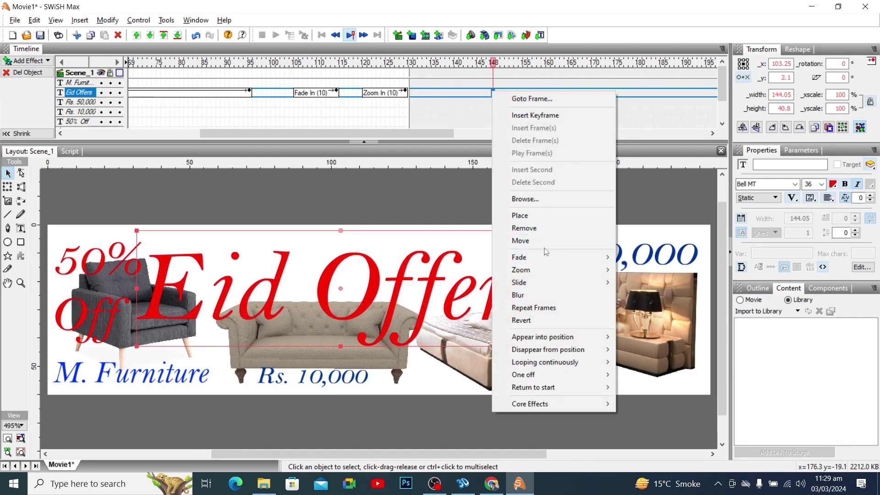
{"action": "mouse_move", "coordinate": [548, 258]}
{"action": "left_click", "coordinate": [637, 258]}
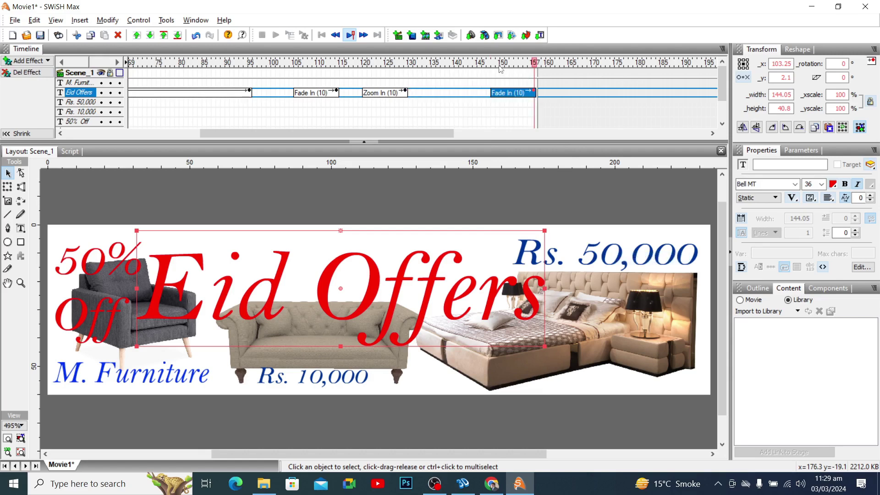
{"action": "mouse_move", "coordinate": [535, 64]}
{"action": "left_mouse_down"}
{"action": "mouse_move", "coordinate": [180, 63]}
{"action": "mouse_move", "coordinate": [521, 59]}
{"action": "left_mouse_up"}
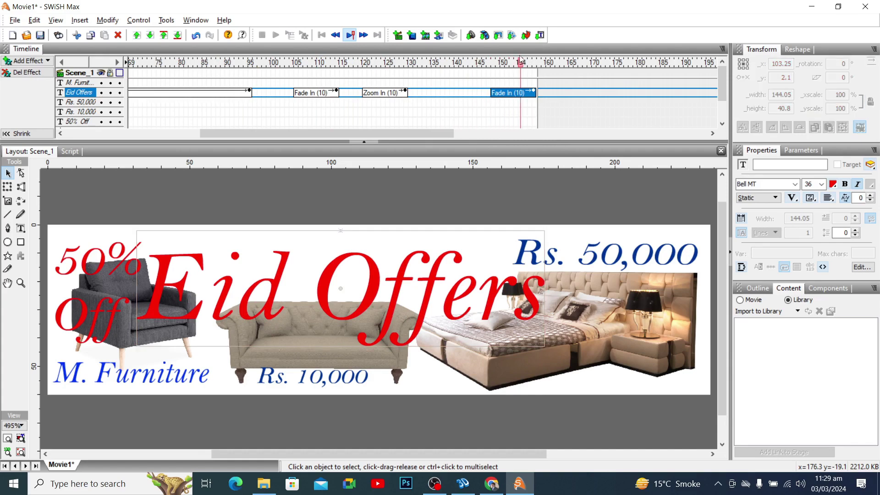
{"action": "key", "text": "Delete"}
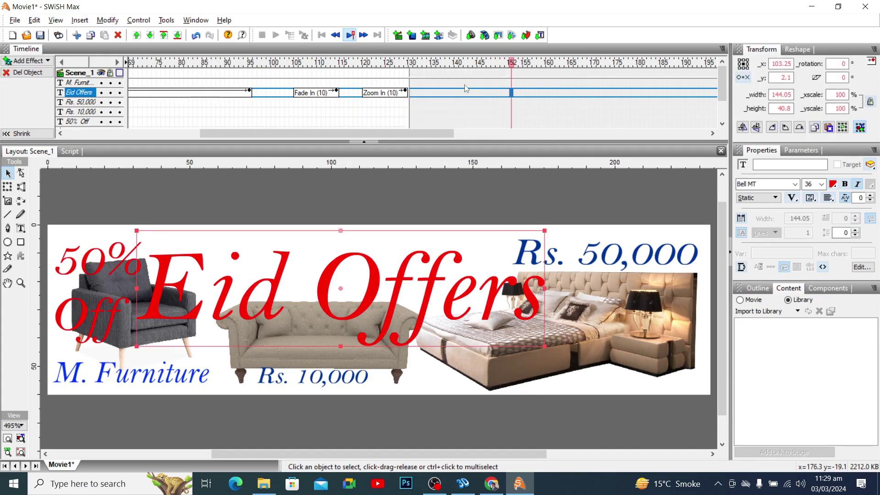
Add a Fade Out effect to the Eid Offers text at frame 142.
{"action": "right_click", "coordinate": [466, 93]}
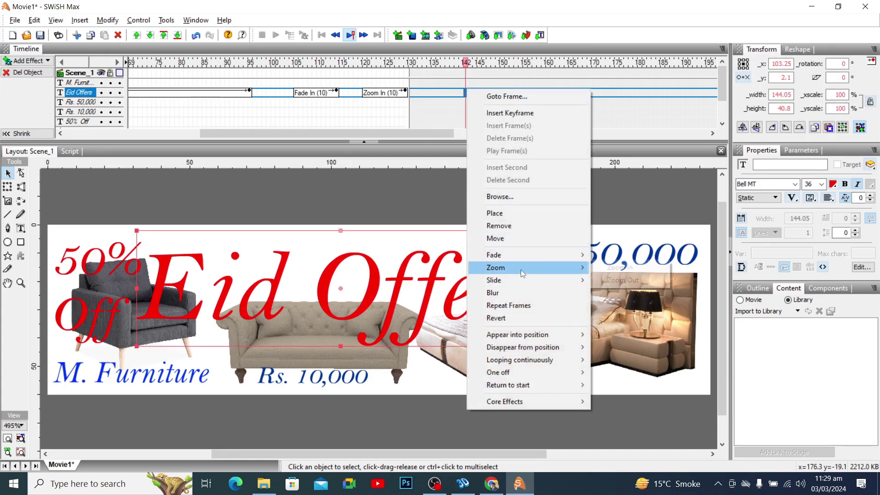
{"action": "mouse_move", "coordinate": [520, 269]}
{"action": "mouse_move", "coordinate": [572, 255]}
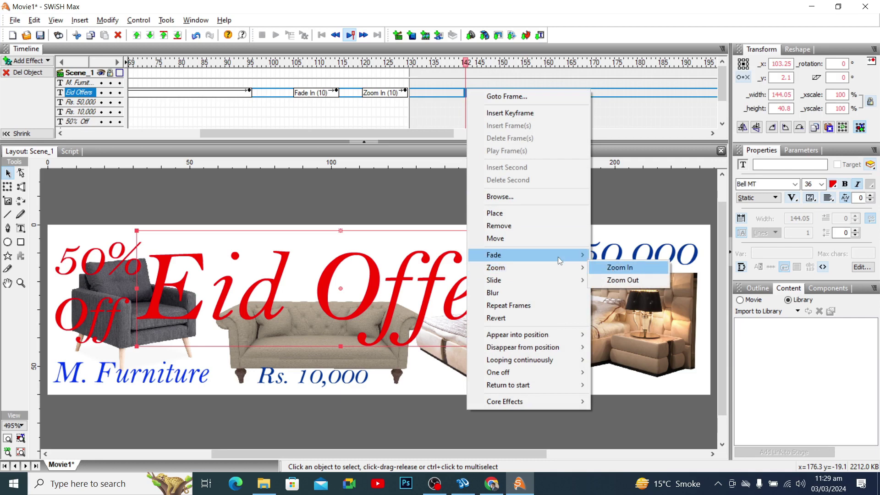
{"action": "left_click", "coordinate": [634, 267]}
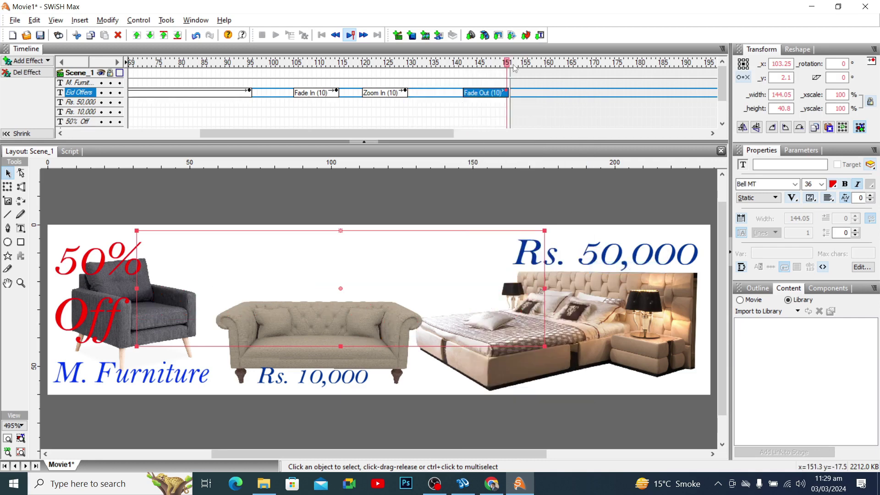
{"action": "mouse_move", "coordinate": [507, 64]}
{"action": "left_mouse_down"}
{"action": "mouse_move", "coordinate": [461, 64]}
{"action": "mouse_move", "coordinate": [507, 71]}
{"action": "left_mouse_up"}
Add another Fade In effect to the Eid Offers text at frame 156, after its Fade Out.
{"action": "right_click", "coordinate": [529, 92]}
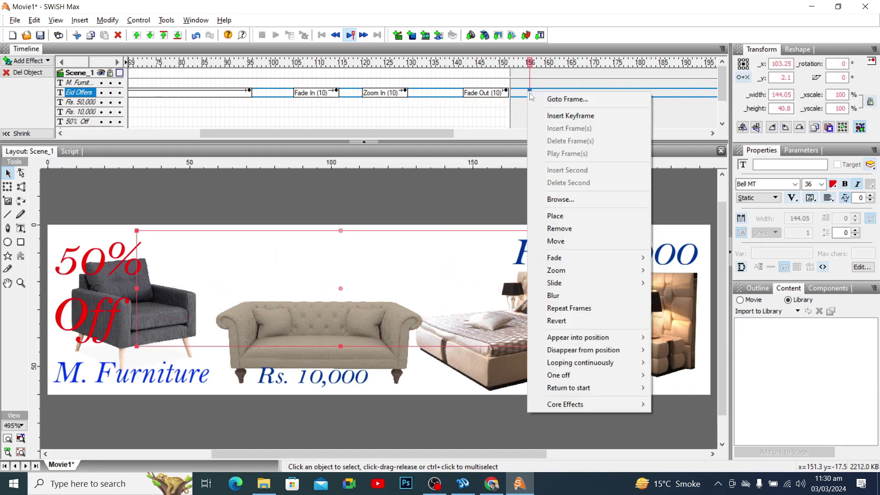
{"action": "mouse_move", "coordinate": [565, 259]}
{"action": "left_click", "coordinate": [677, 257]}
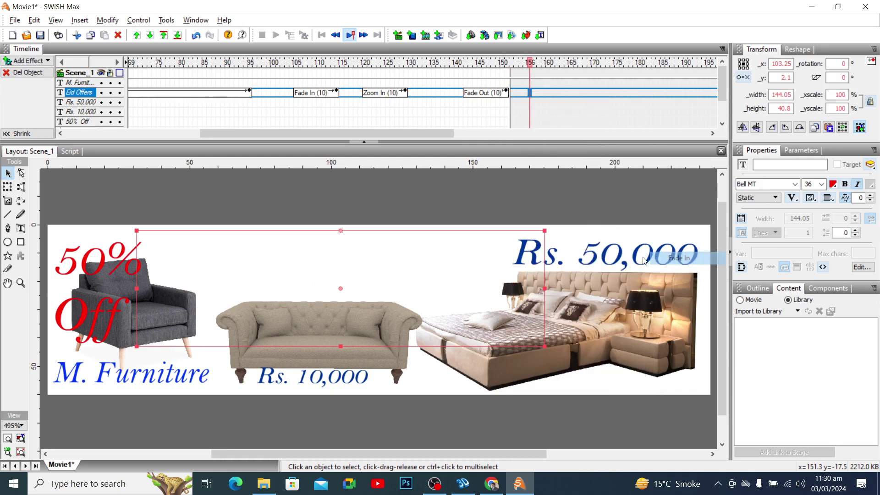
Shrink the Eid Offers text at frame 165 to about 92.5 wide and 19 high.
{"action": "left_click_drag", "start_coordinate": [543, 345], "coordinate": [398, 277]}
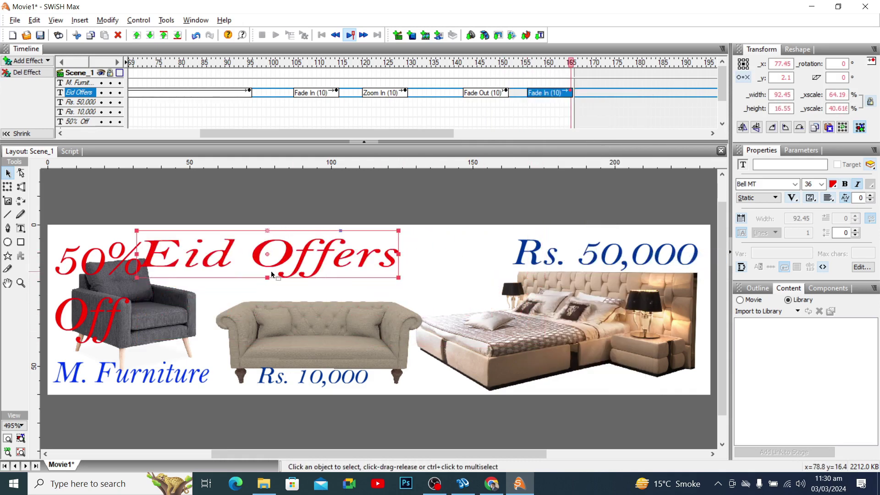
{"action": "left_click_drag", "start_coordinate": [271, 275], "coordinate": [268, 284]}
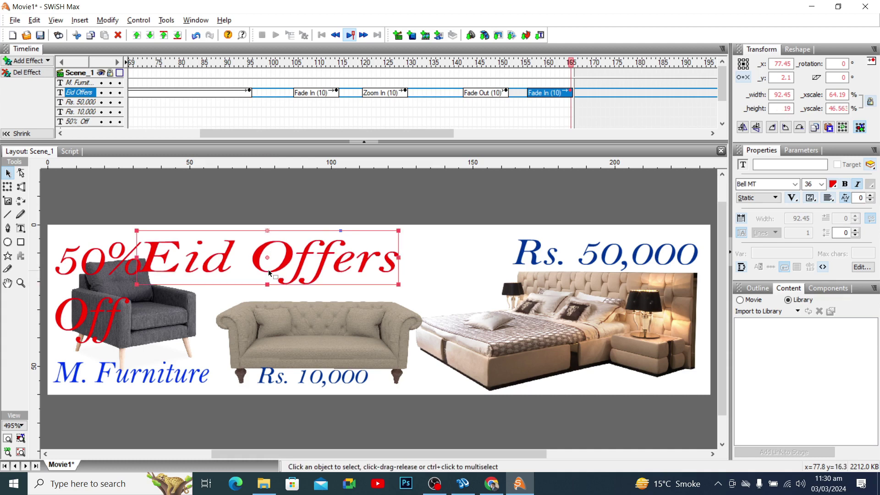
{"action": "left_click", "coordinate": [294, 267]}
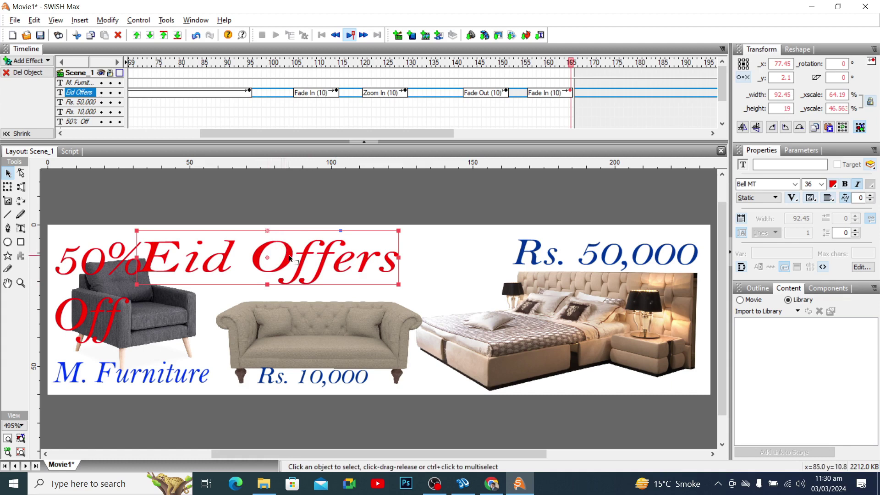
Move the Eid Offers text at frame 165 above the sofa, to about x 102.7 and y 4.95, and scrub back through the animation.
{"action": "left_click_drag", "start_coordinate": [287, 254], "coordinate": [356, 264]}
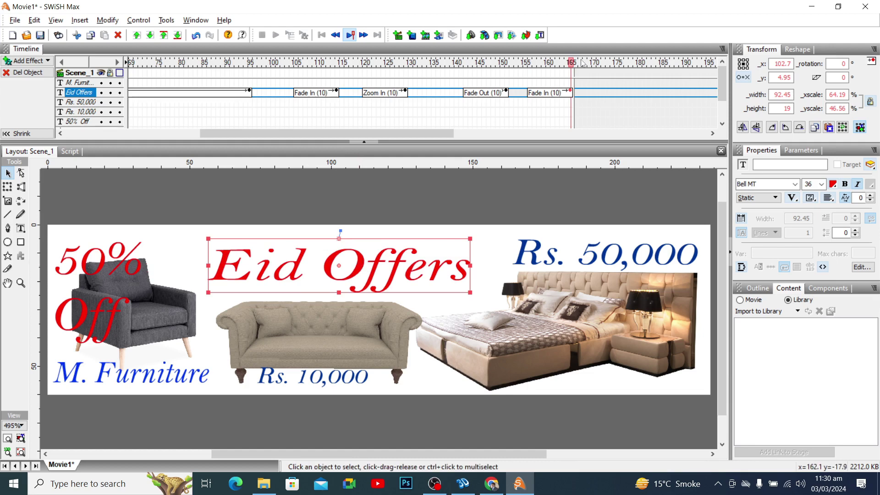
{"action": "left_click_drag", "start_coordinate": [571, 64], "coordinate": [146, 75]}
{"action": "left_click_drag", "start_coordinate": [257, 133], "coordinate": [150, 132]}
Test the movie in Flash Player, enlarge the player window to watch the whole banner, and close it.
{"action": "left_click", "coordinate": [15, 20]}
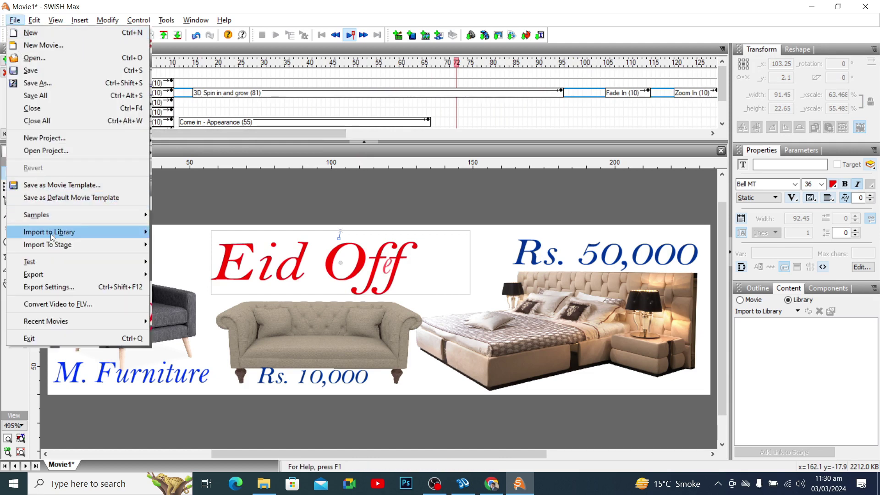
{"action": "mouse_move", "coordinate": [84, 263]}
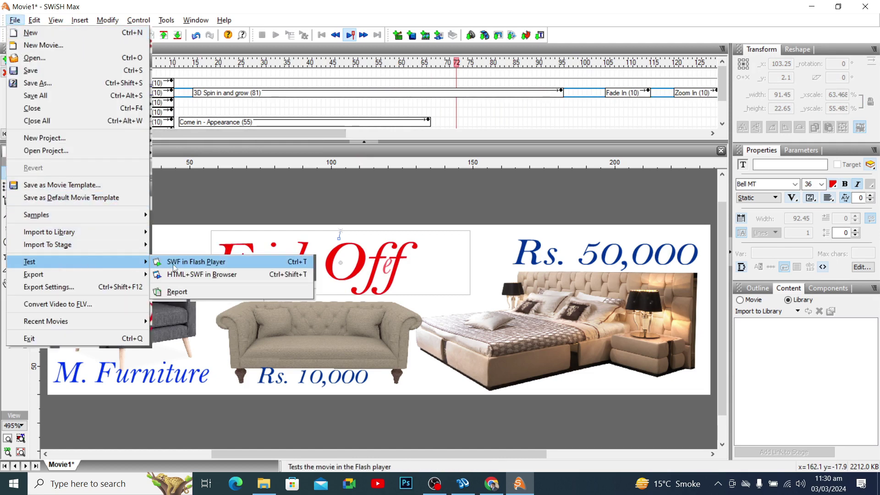
{"action": "left_click", "coordinate": [192, 262]}
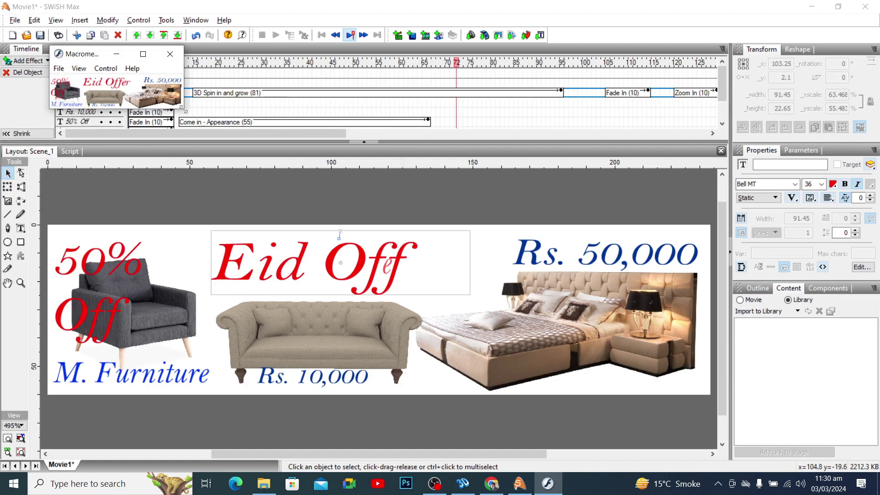
{"action": "left_click_drag", "start_coordinate": [185, 111], "coordinate": [519, 110]}
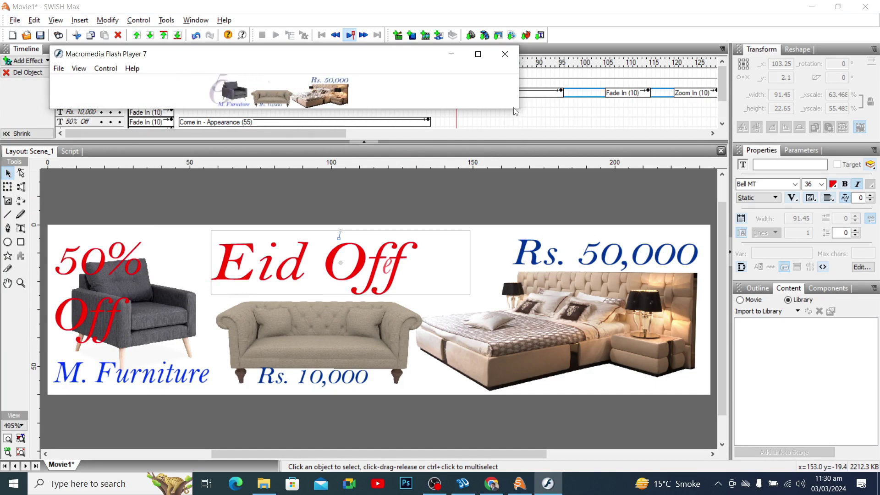
{"action": "left_click_drag", "start_coordinate": [518, 107], "coordinate": [555, 216]}
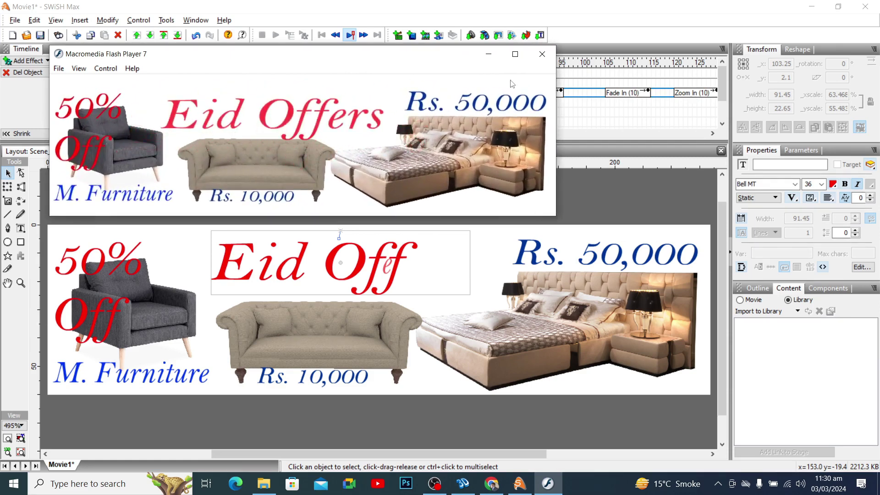
{"action": "left_click", "coordinate": [542, 53]}
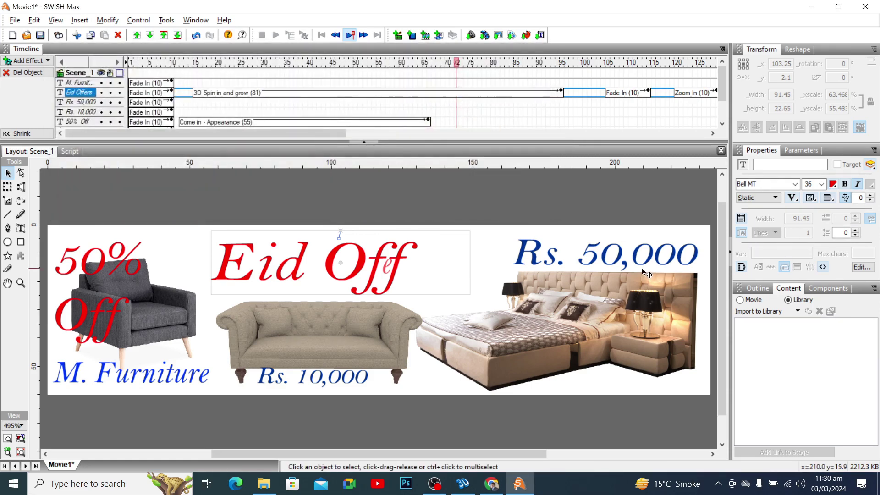
Add the Twister - Twist Again appearance effect to the Rs. 50,000 text at frame 19.
{"action": "left_click", "coordinate": [594, 262]}
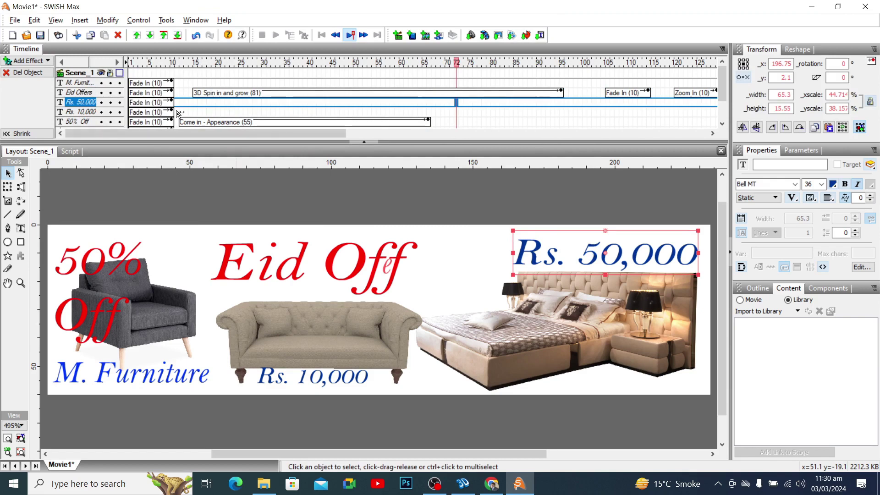
{"action": "right_click", "coordinate": [213, 102]}
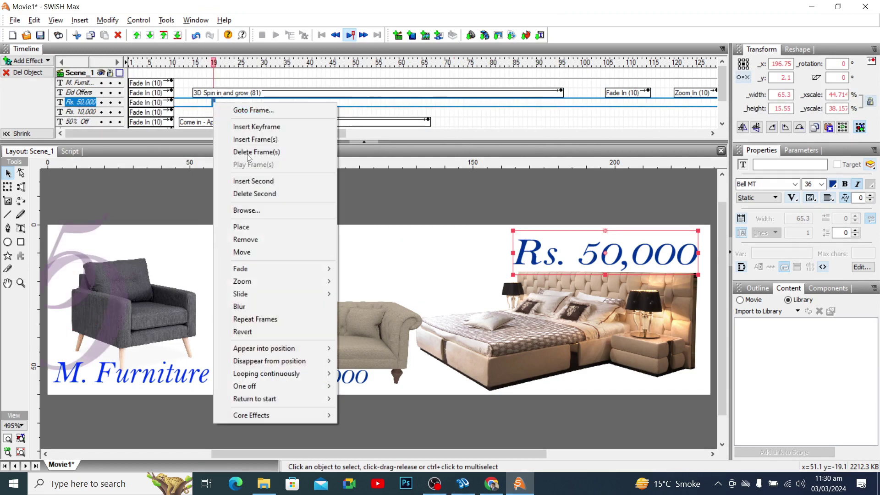
{"action": "mouse_move", "coordinate": [281, 347]}
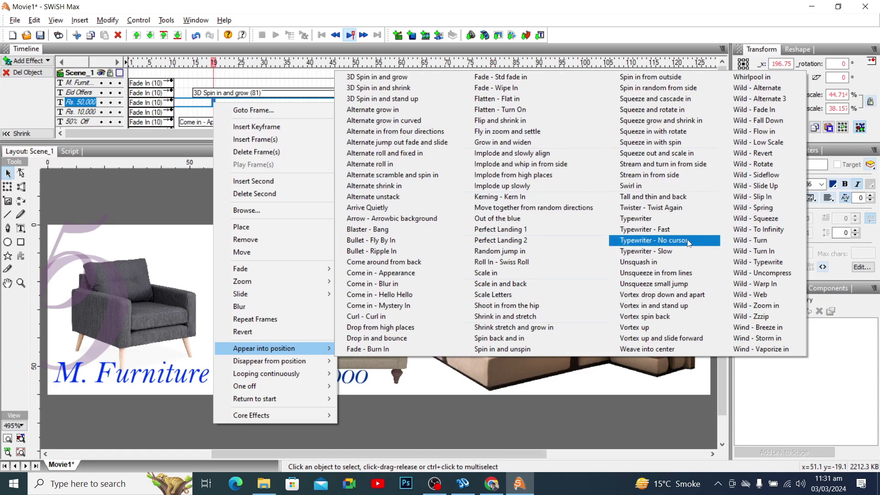
{"action": "left_click", "coordinate": [662, 209]}
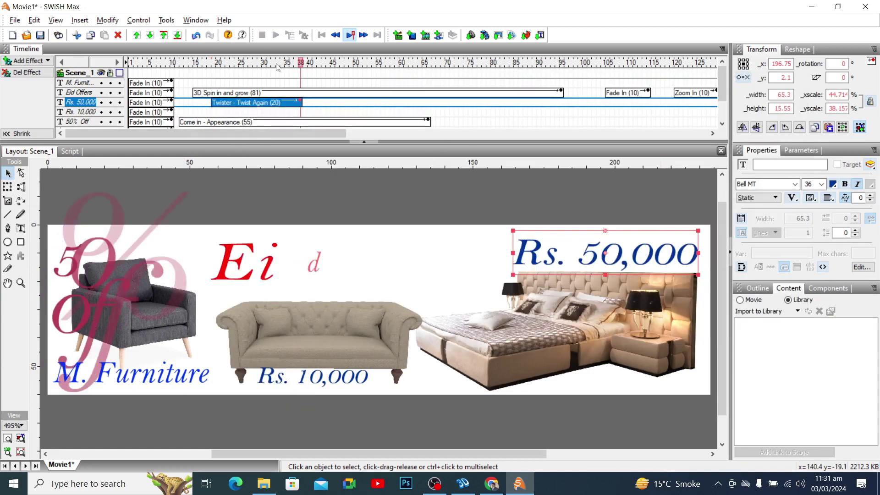
Extend the Twister - Twist Again effect of the Rs. 50,000 text to 92 frames, ending at frame 110, and scrub through it.
{"action": "left_click_drag", "start_coordinate": [277, 65], "coordinate": [303, 63]}
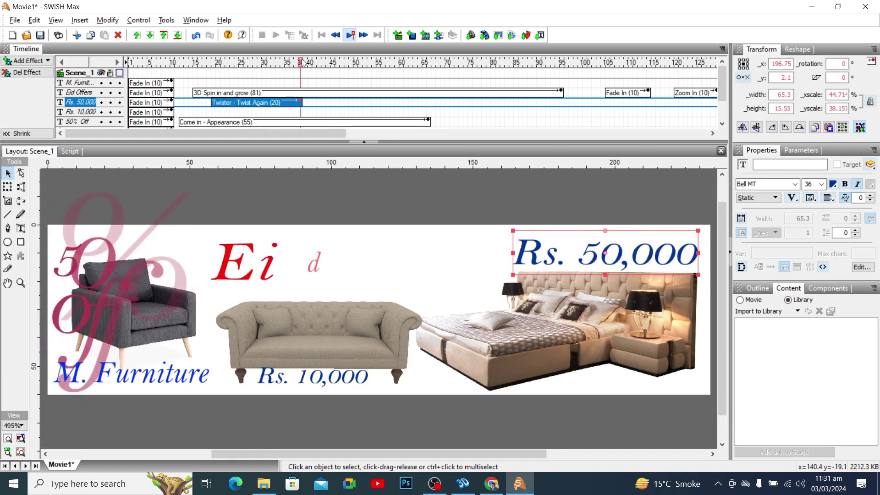
{"action": "left_click", "coordinate": [305, 102]}
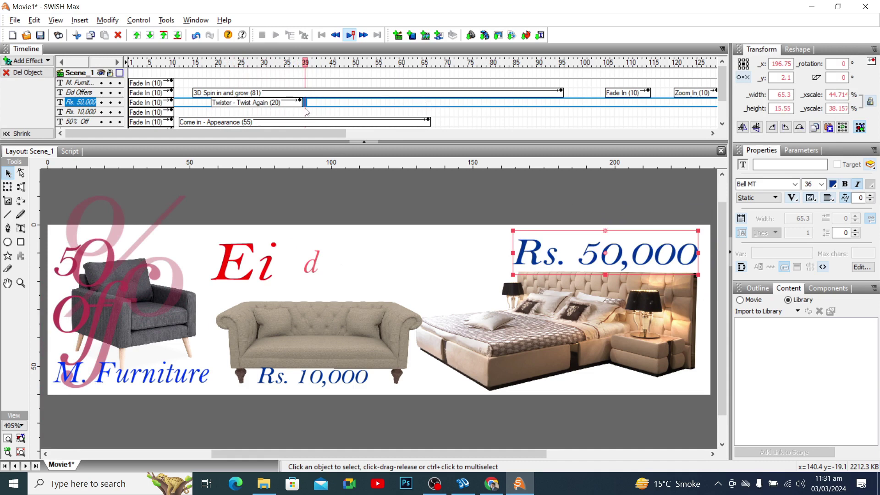
{"action": "left_click", "coordinate": [290, 102]}
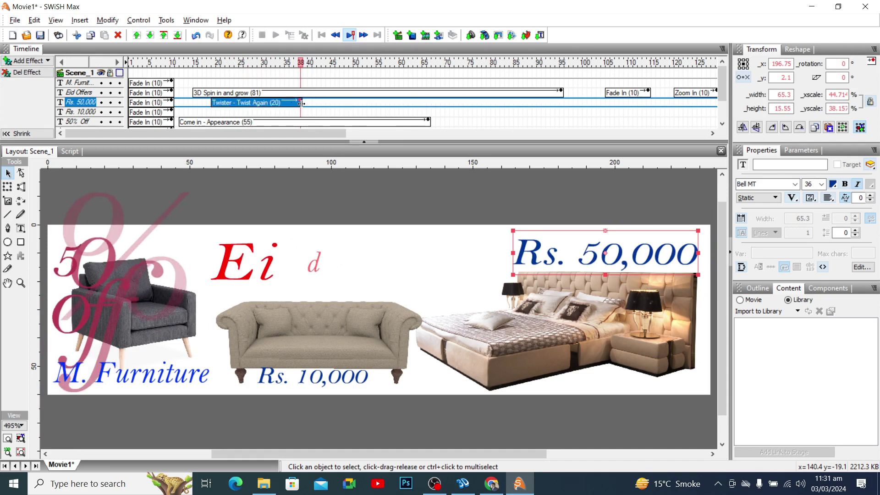
{"action": "left_click_drag", "start_coordinate": [341, 103], "coordinate": [632, 106]}
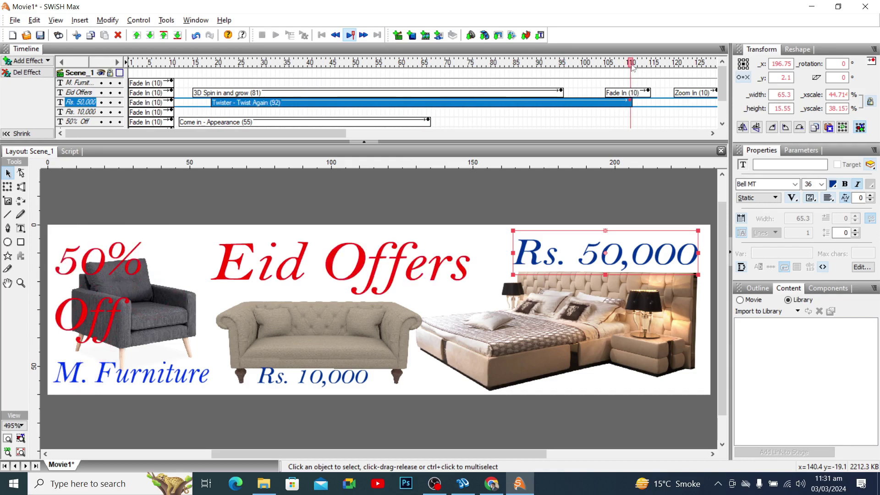
{"action": "left_click_drag", "start_coordinate": [633, 68], "coordinate": [476, 74]}
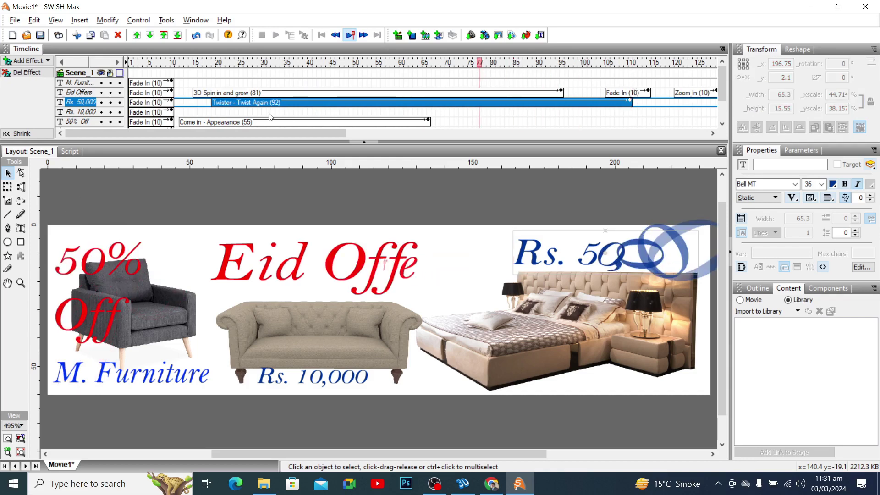
Try a Zoom In effect on the M. Furniture text at frame 20, switch its direction to Zoom out, and delete it.
{"action": "left_click", "coordinate": [161, 382]}
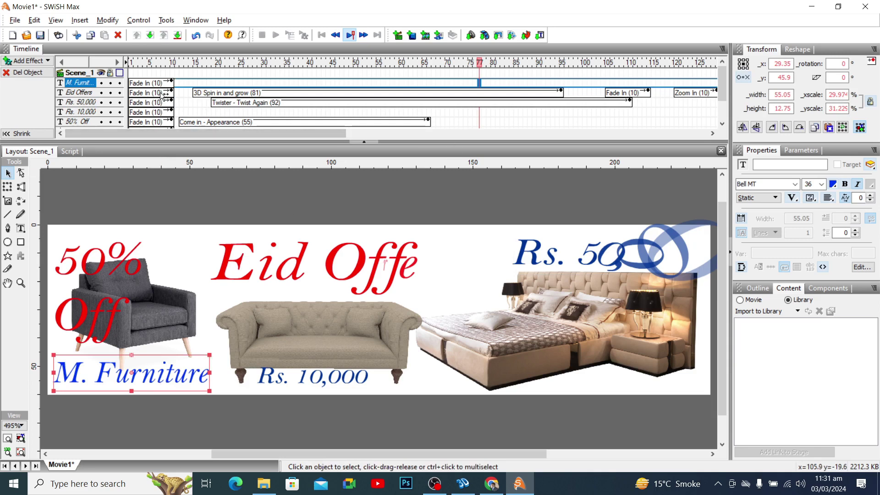
{"action": "right_click", "coordinate": [219, 84]}
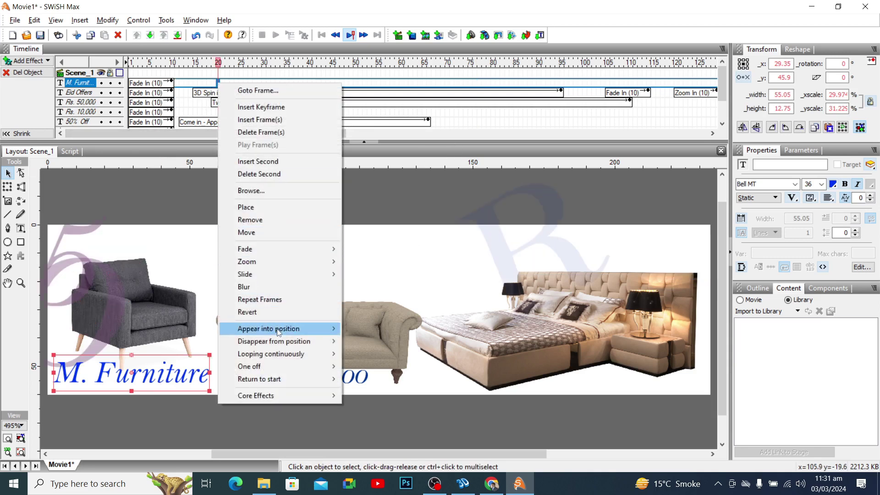
{"action": "mouse_move", "coordinate": [267, 264]}
{"action": "left_click", "coordinate": [361, 262]}
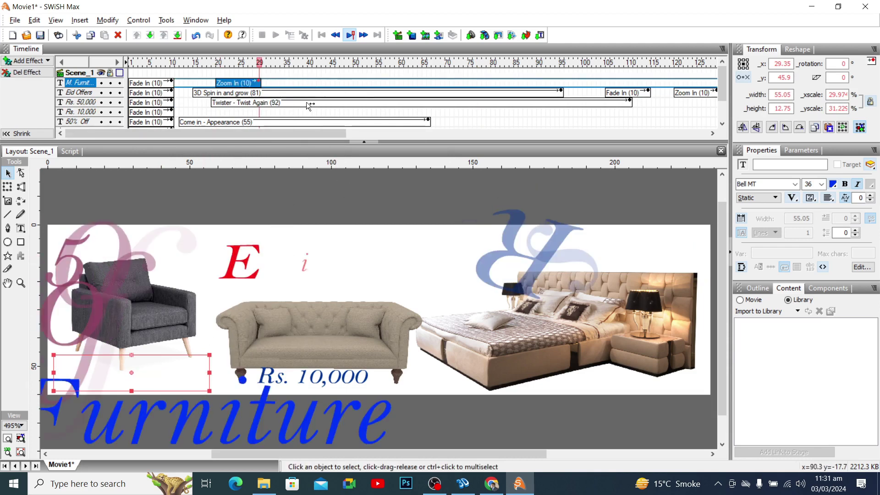
{"action": "double_click", "coordinate": [256, 85]}
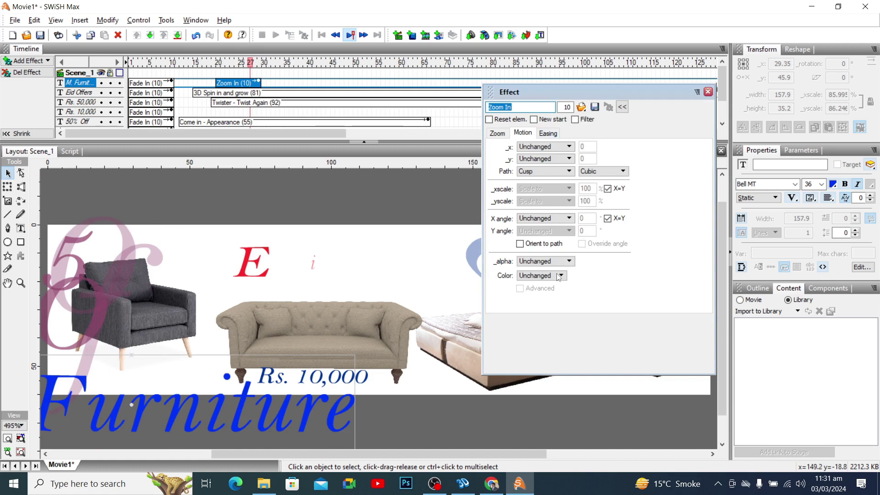
{"action": "left_click", "coordinate": [497, 134]}
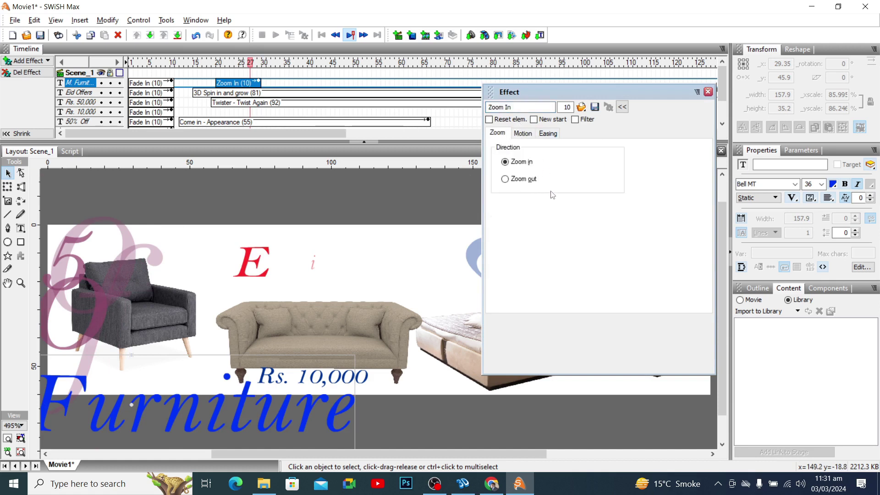
{"action": "left_click", "coordinate": [526, 183]}
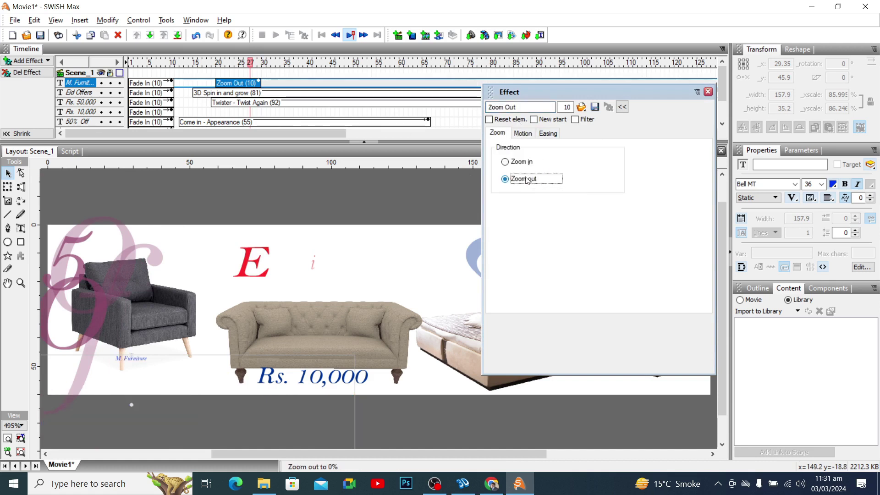
{"action": "left_click", "coordinate": [707, 93]}
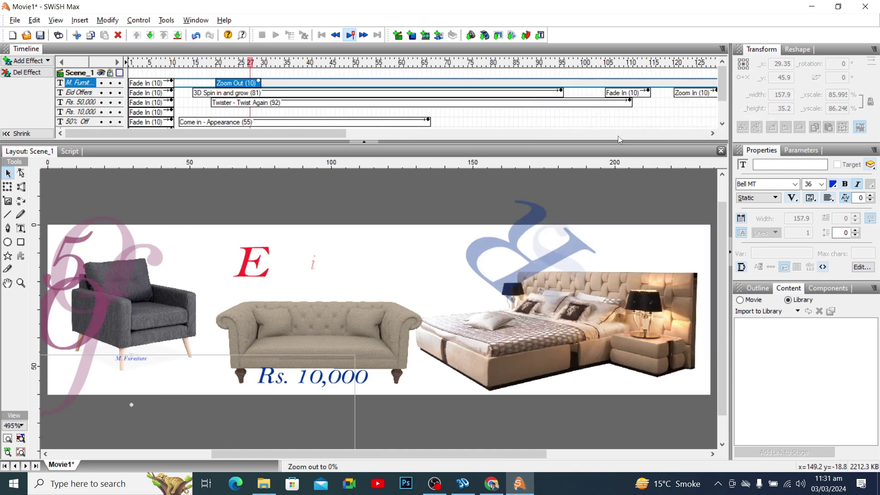
{"action": "left_click", "coordinate": [237, 85]}
{"action": "key", "text": "Delete"}
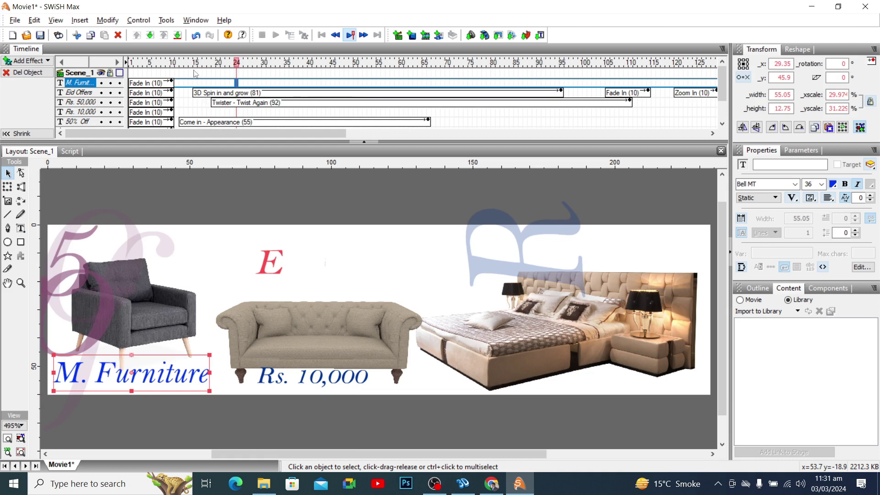
Add the Bullet - Fly By In effect to the M. Furniture text at frame 19 and extend it to 36 frames.
{"action": "right_click", "coordinate": [215, 86]}
{"action": "mouse_move", "coordinate": [264, 333]}
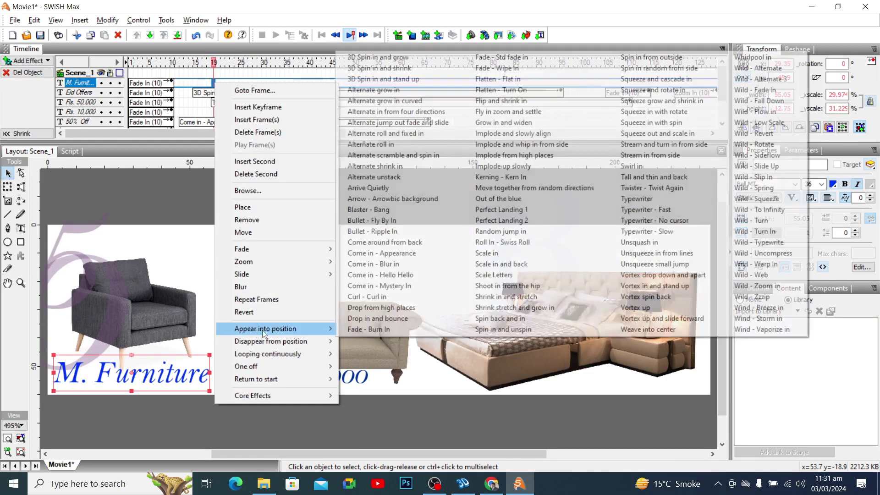
{"action": "left_click", "coordinate": [398, 220]}
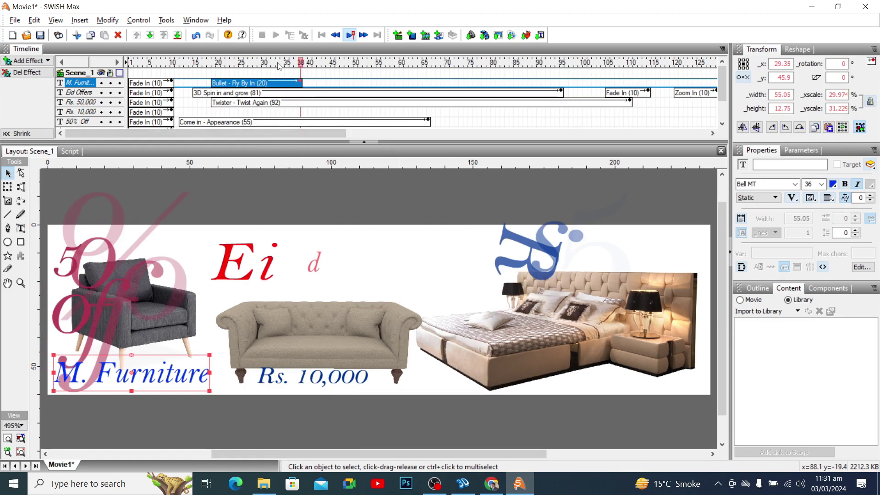
{"action": "left_click_drag", "start_coordinate": [278, 66], "coordinate": [375, 83]}
Add the Wild - Slip In effect to the M. Furniture text at frame 58, after its Bullet - Fly By In effect.
{"action": "right_click", "coordinate": [392, 83]}
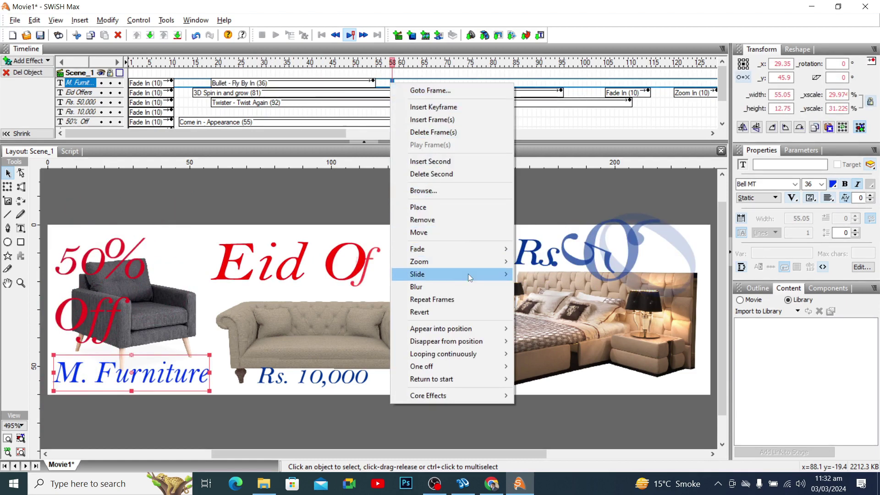
{"action": "mouse_move", "coordinate": [476, 273]}
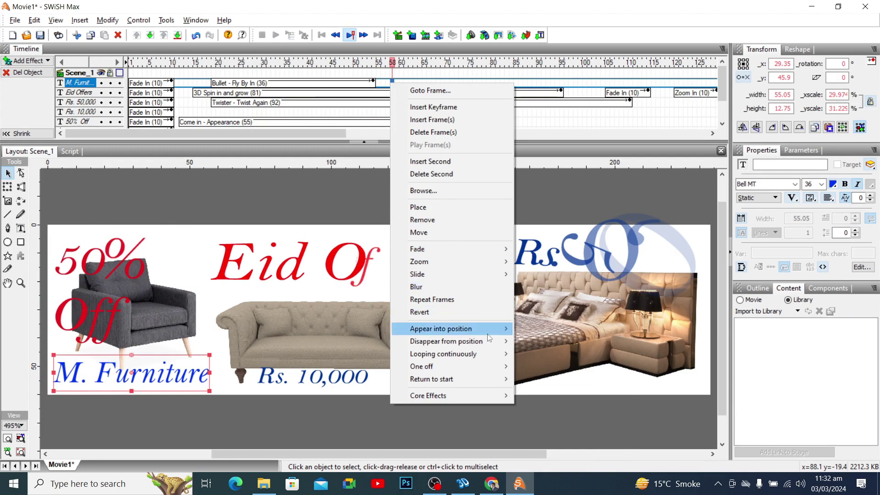
{"action": "mouse_move", "coordinate": [487, 331]}
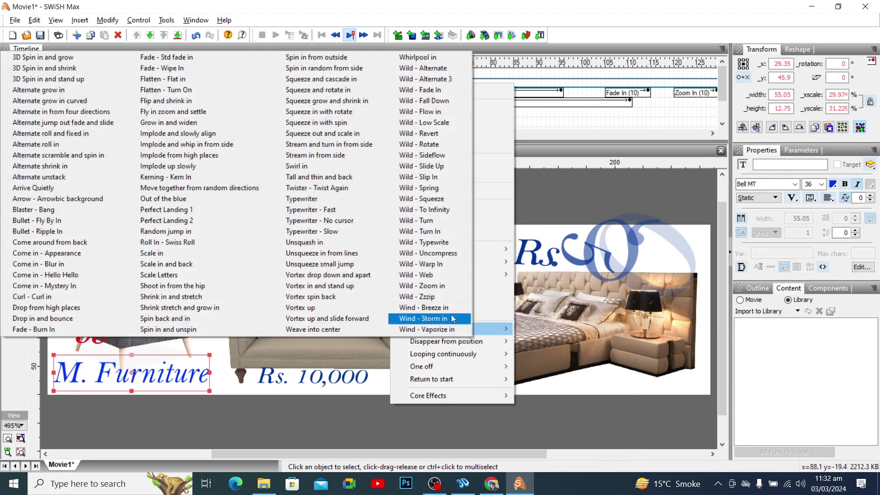
{"action": "left_click", "coordinate": [449, 180]}
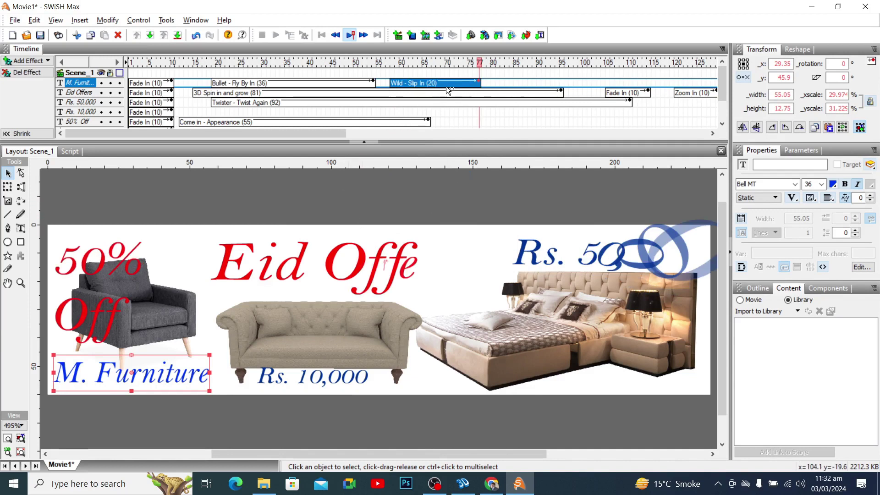
{"action": "mouse_move", "coordinate": [478, 62]}
{"action": "left_mouse_down"}
{"action": "mouse_move", "coordinate": [427, 68]}
{"action": "mouse_move", "coordinate": [493, 69]}
{"action": "left_mouse_up"}
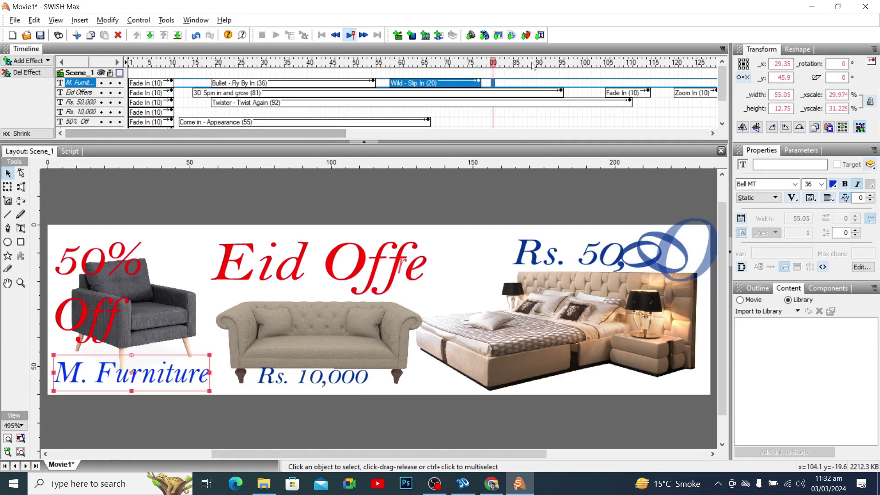
Add the looping Jellyfish effect to the Rs. 10,000 text at frame 24 and extend it to 60 frames.
{"action": "left_click", "coordinate": [324, 380]}
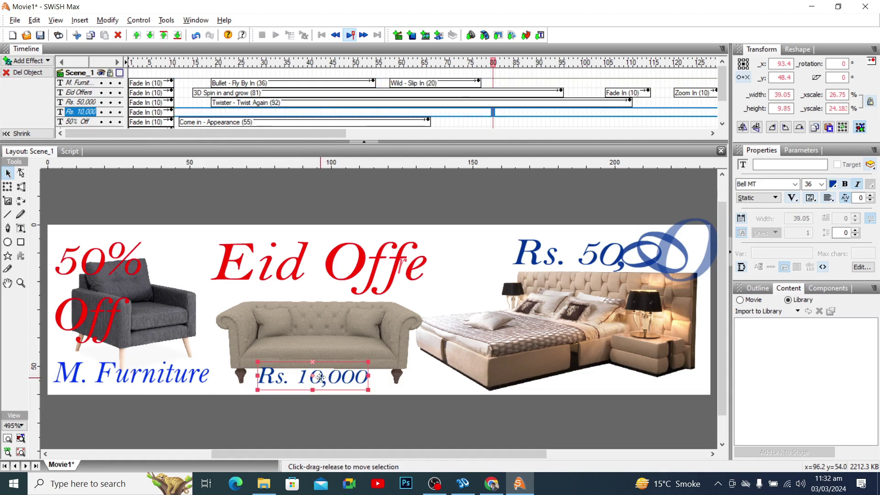
{"action": "right_click", "coordinate": [235, 112]}
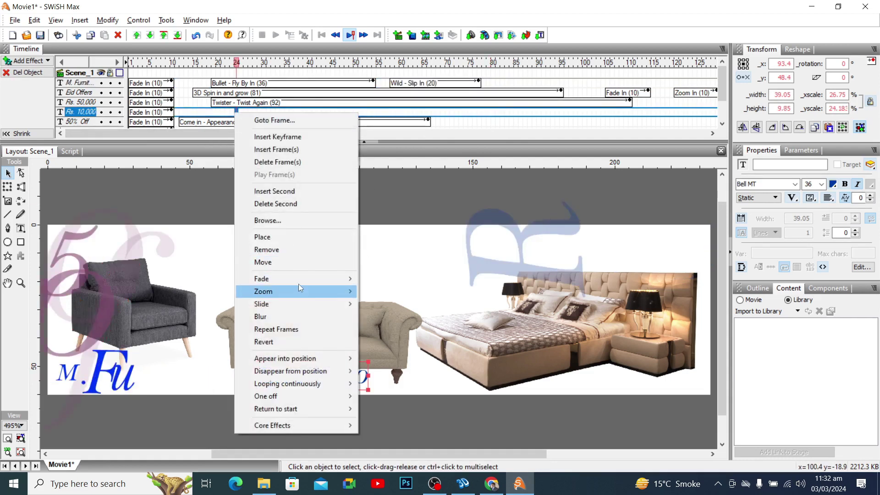
{"action": "mouse_move", "coordinate": [300, 280]}
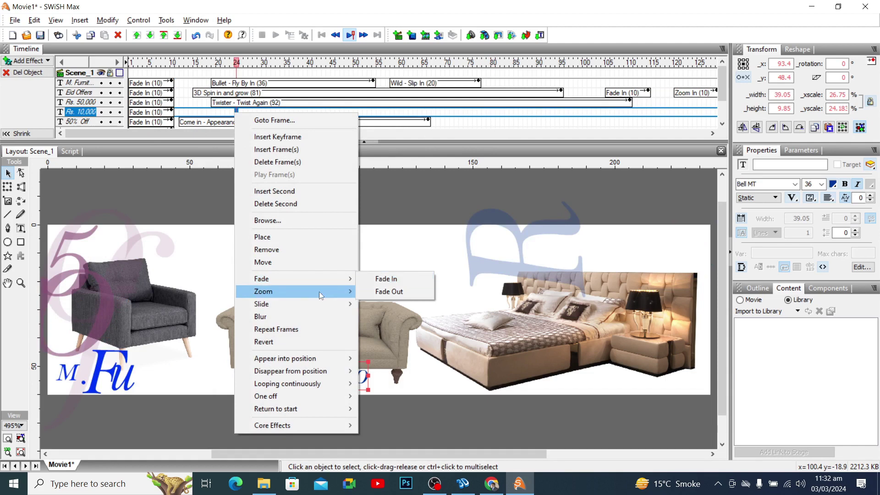
{"action": "mouse_move", "coordinate": [318, 291]}
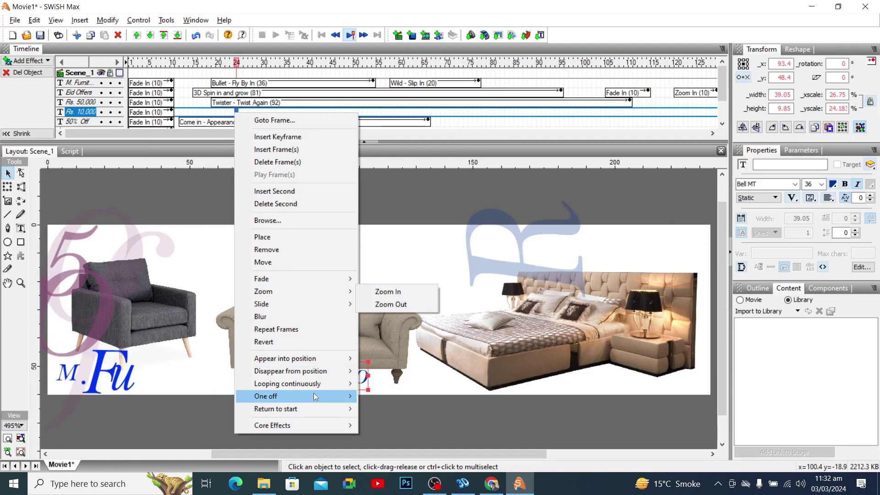
{"action": "mouse_move", "coordinate": [353, 384]}
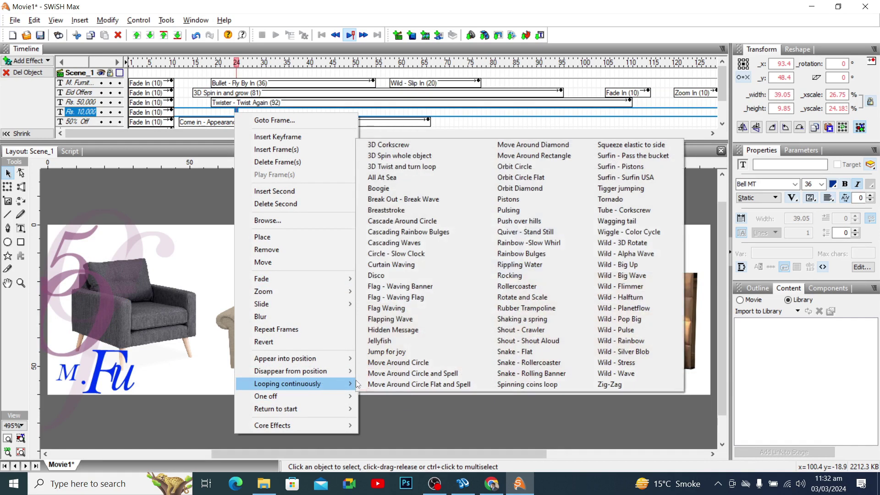
{"action": "left_click", "coordinate": [399, 345]}
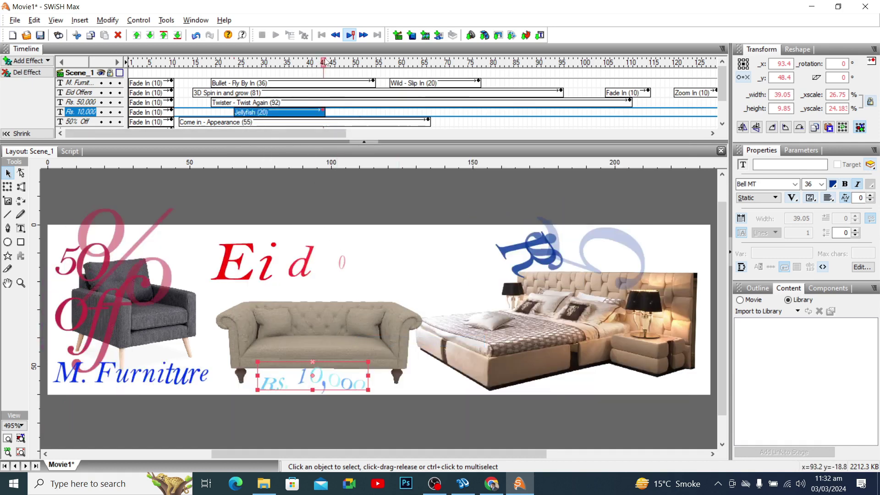
{"action": "mouse_move", "coordinate": [325, 63]}
{"action": "left_mouse_down"}
{"action": "mouse_move", "coordinate": [236, 64]}
{"action": "mouse_move", "coordinate": [324, 66]}
{"action": "left_mouse_up"}
{"action": "left_click_drag", "start_coordinate": [325, 111], "coordinate": [506, 111]}
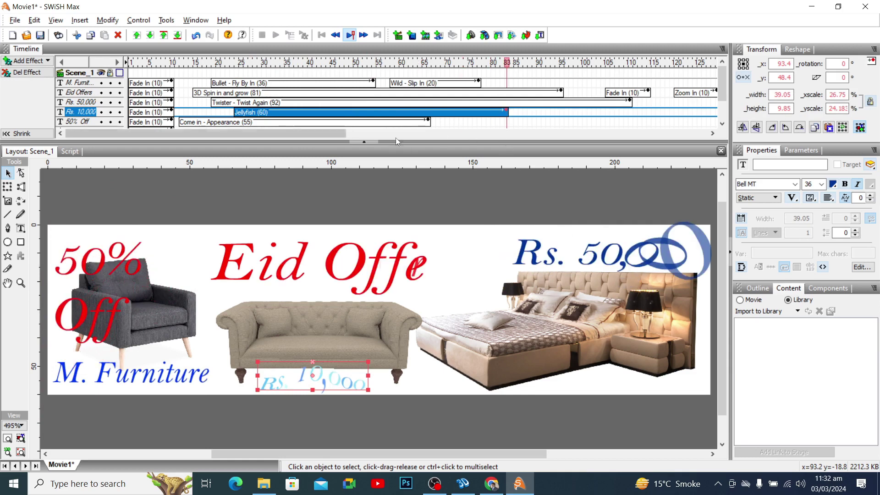
Add a Fade Out effect at frame 166 to the 50% Off, Eid Offers, Rs. 50,000, Rs. 10,000 and M. Furniture texts together.
{"action": "left_click_drag", "start_coordinate": [340, 132], "coordinate": [551, 131]}
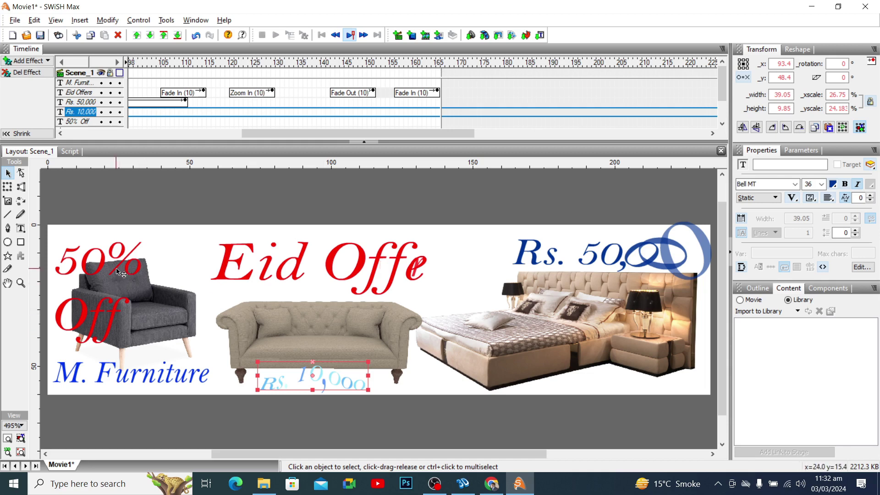
{"action": "left_click", "coordinate": [115, 268]}
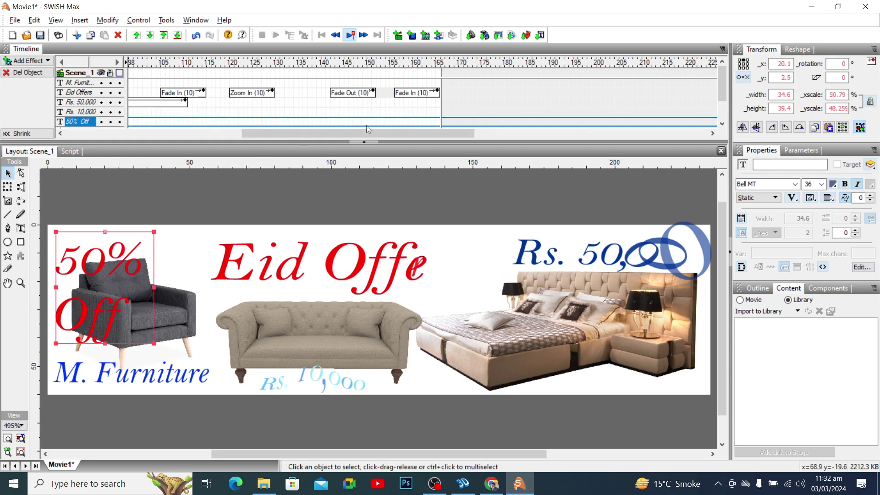
{"action": "left_click", "coordinate": [443, 74]}
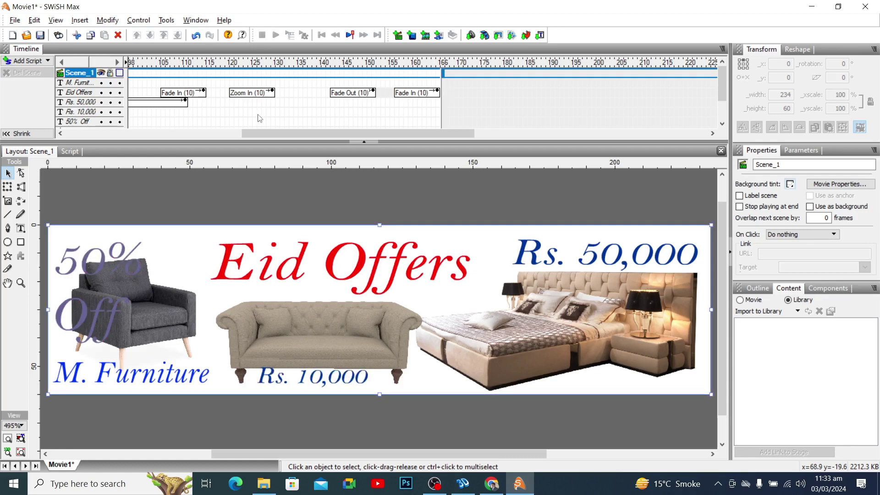
{"action": "left_click", "coordinate": [116, 267]}
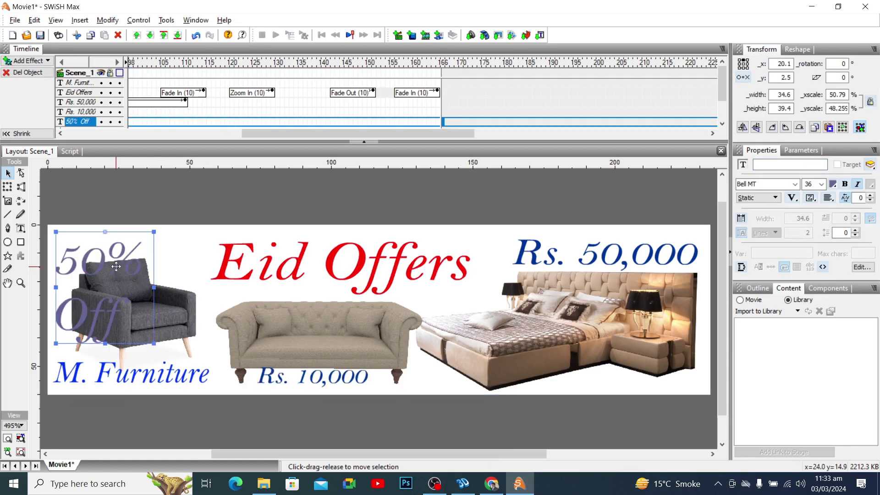
{"action": "left_click", "coordinate": [252, 278], "text": "shift"}
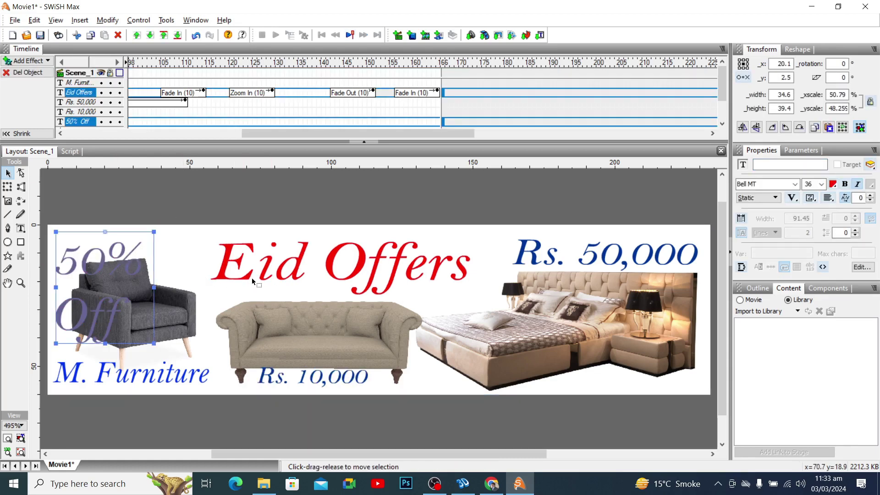
{"action": "left_click", "coordinate": [526, 262], "text": "shift"}
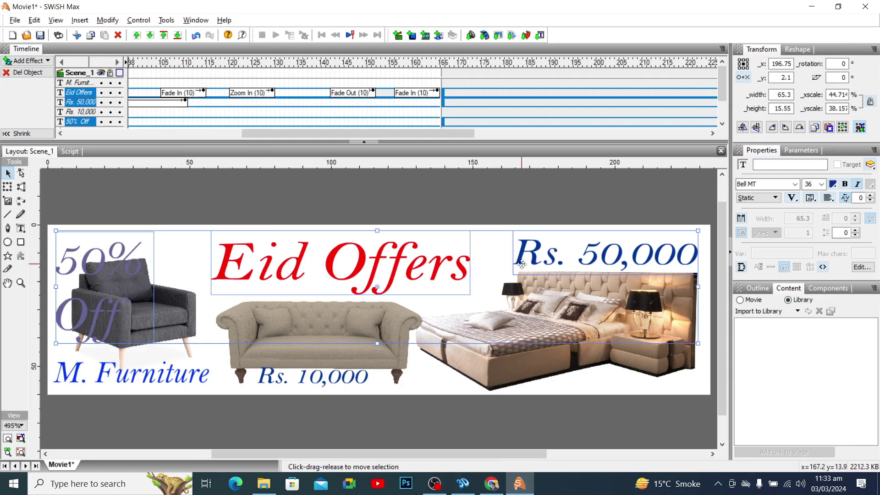
{"action": "left_click", "coordinate": [270, 380], "text": "shift"}
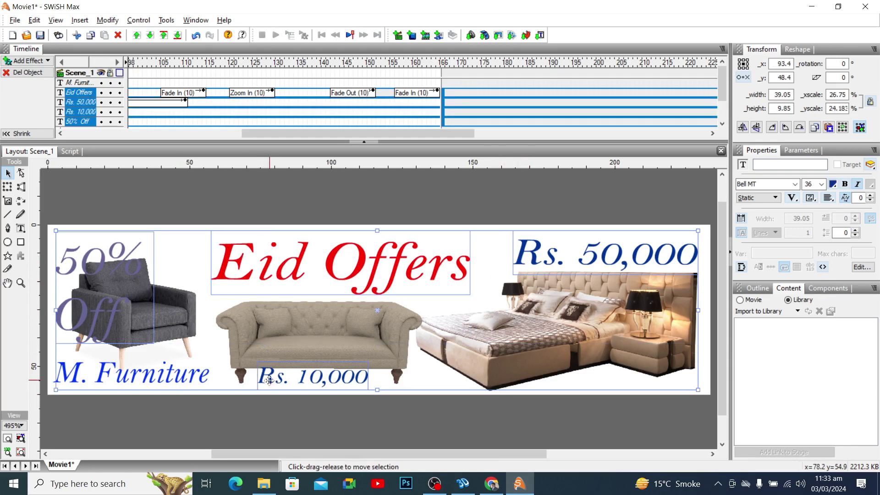
{"action": "left_click", "coordinate": [163, 383], "text": "shift"}
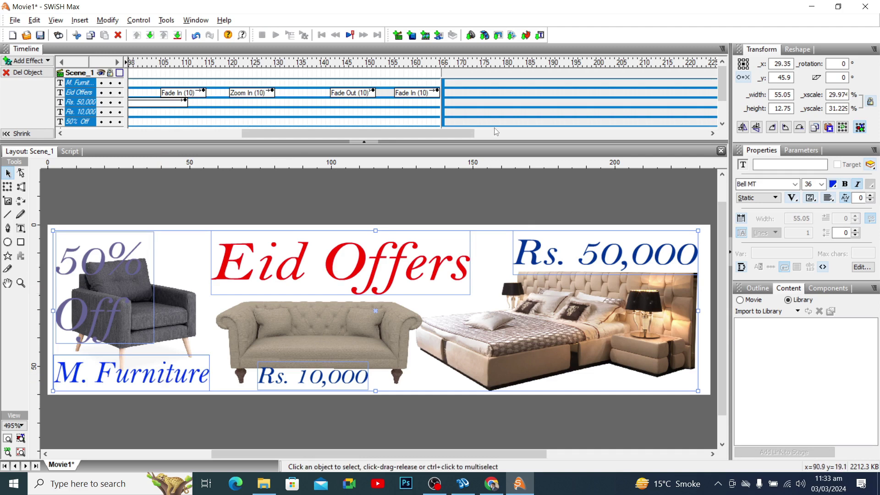
{"action": "right_click", "coordinate": [445, 86]}
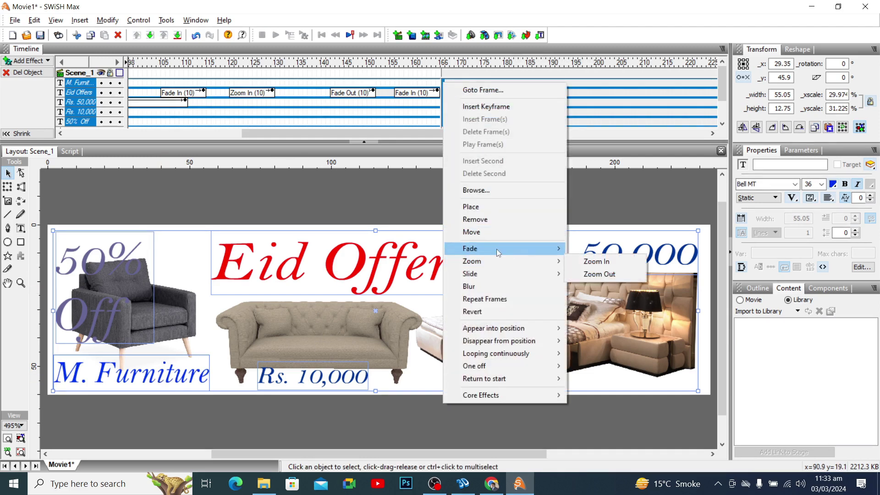
{"action": "mouse_move", "coordinate": [498, 249]}
{"action": "left_click", "coordinate": [596, 262]}
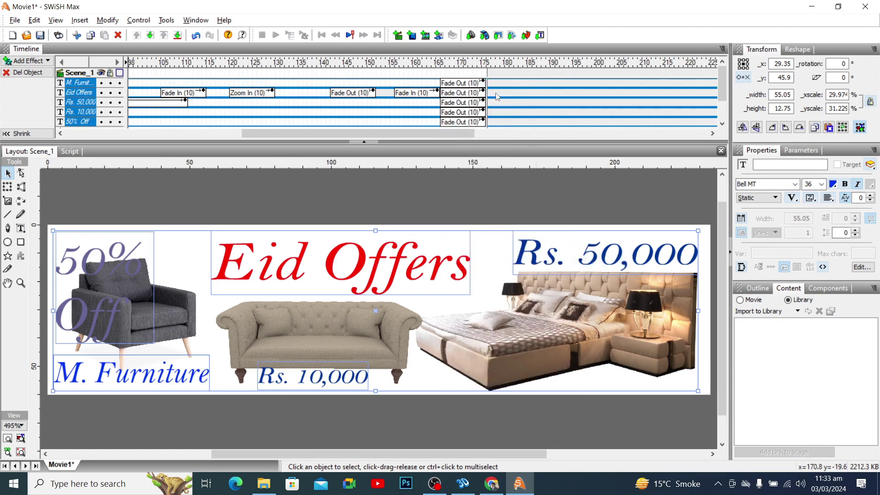
Shorten the Eid Offers text's Fade Out effect at frame 166 and extend it back to 10 frames.
{"action": "left_click", "coordinate": [464, 92]}
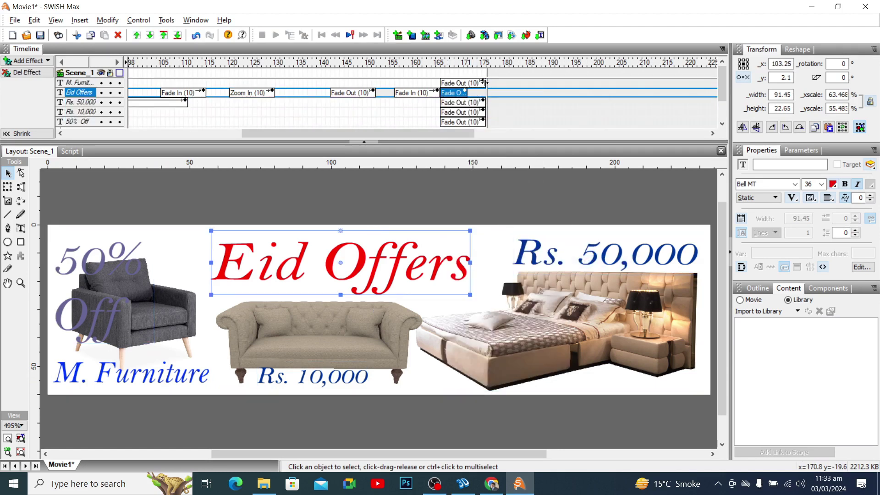
{"action": "left_click", "coordinate": [485, 83]}
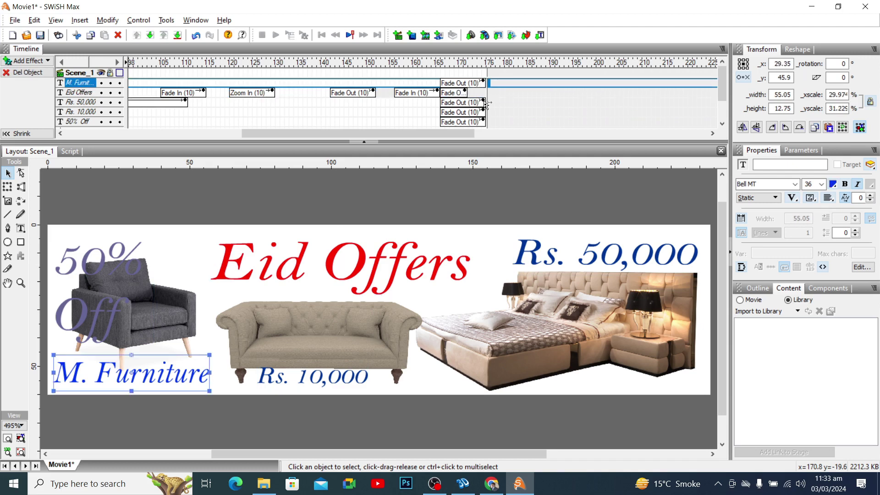
{"action": "left_click", "coordinate": [468, 94]}
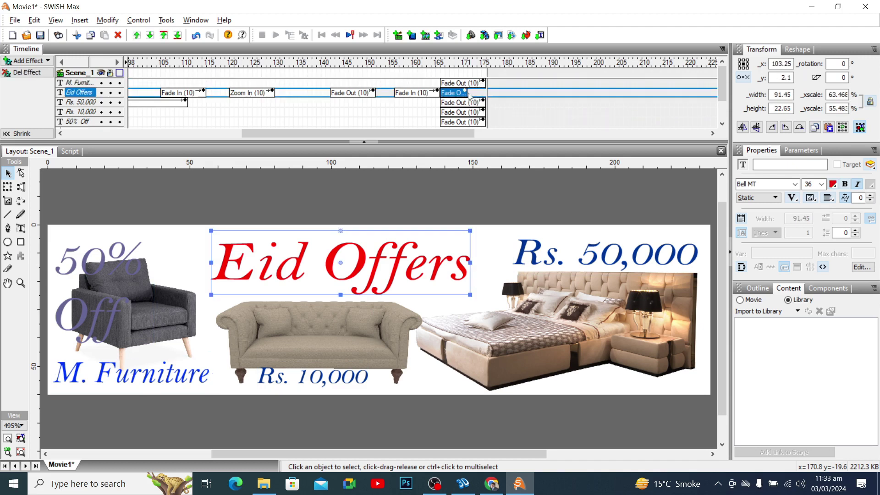
{"action": "left_click_drag", "start_coordinate": [466, 92], "coordinate": [483, 92]}
{"action": "left_click", "coordinate": [524, 112]}
Test the finished banner movie in a maximized Flash Player window, watch the animation, and close the player.
{"action": "left_click", "coordinate": [15, 20]}
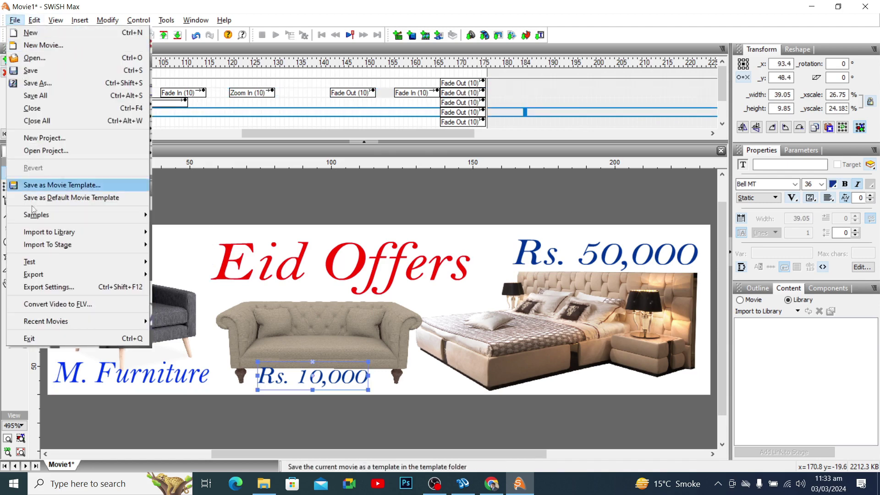
{"action": "mouse_move", "coordinate": [70, 263]}
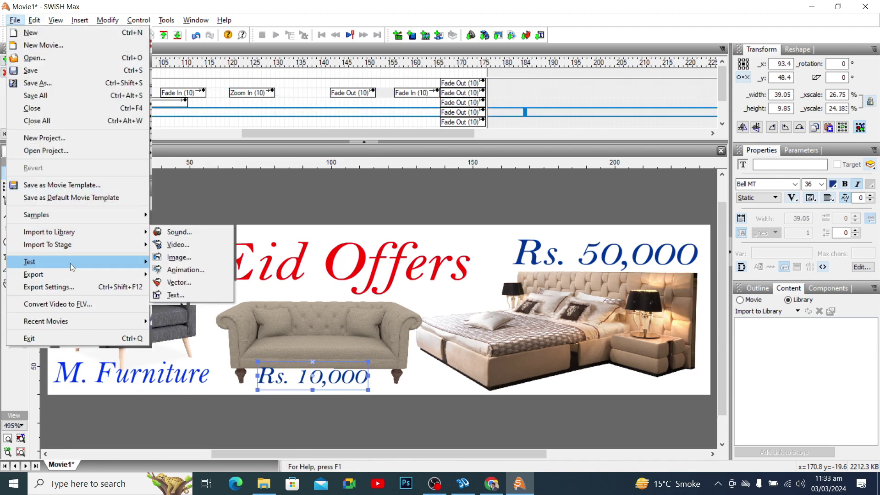
{"action": "left_click", "coordinate": [195, 261]}
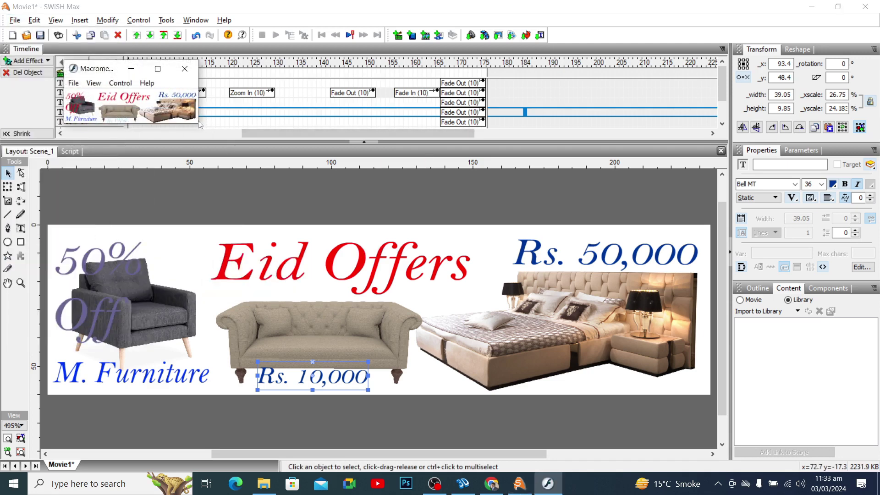
{"action": "left_click", "coordinate": [157, 68]}
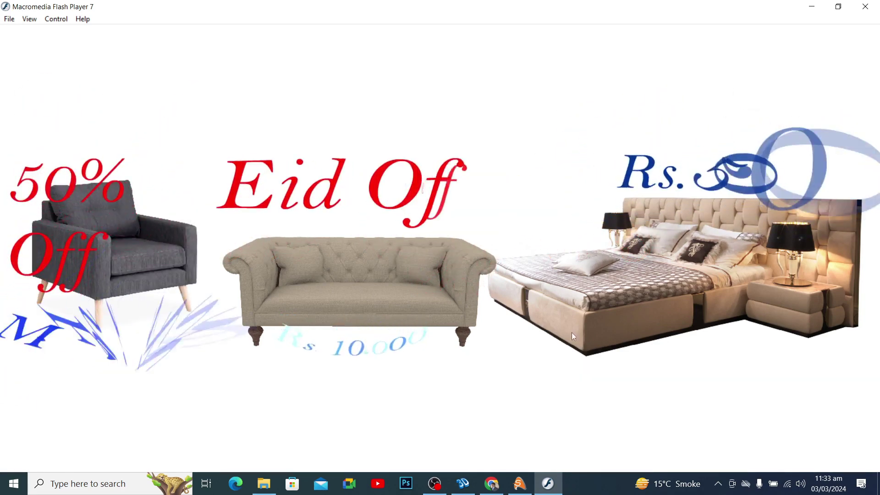
{"action": "left_click", "coordinate": [865, 6]}
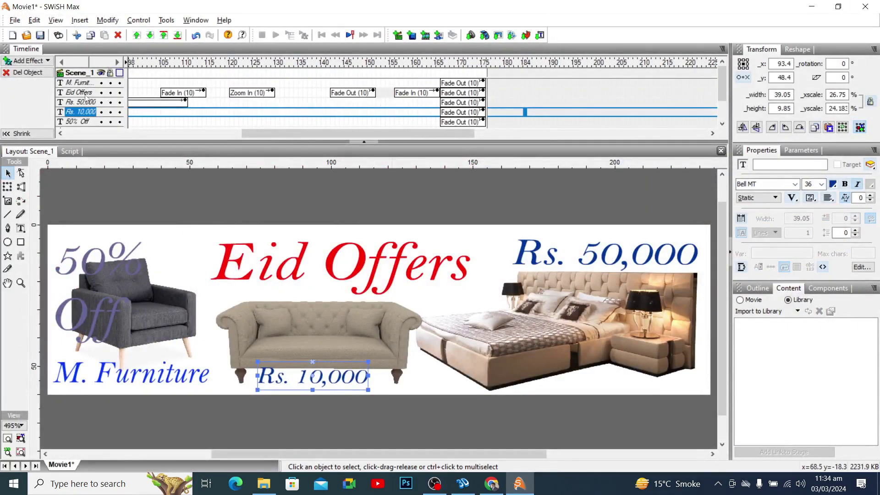
Close the Eid banner movie without saving it and create a new blank movie.
{"action": "left_click", "coordinate": [15, 20]}
{"action": "left_click", "coordinate": [33, 110]}
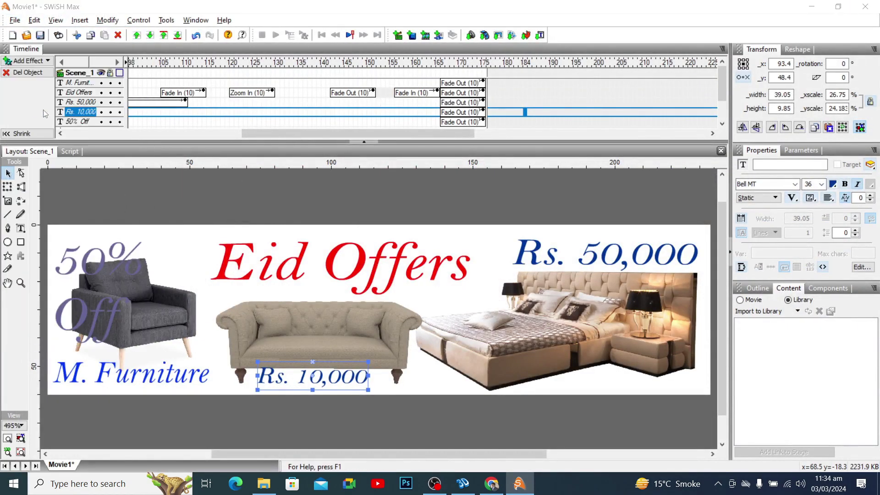
{"action": "left_click", "coordinate": [442, 266]}
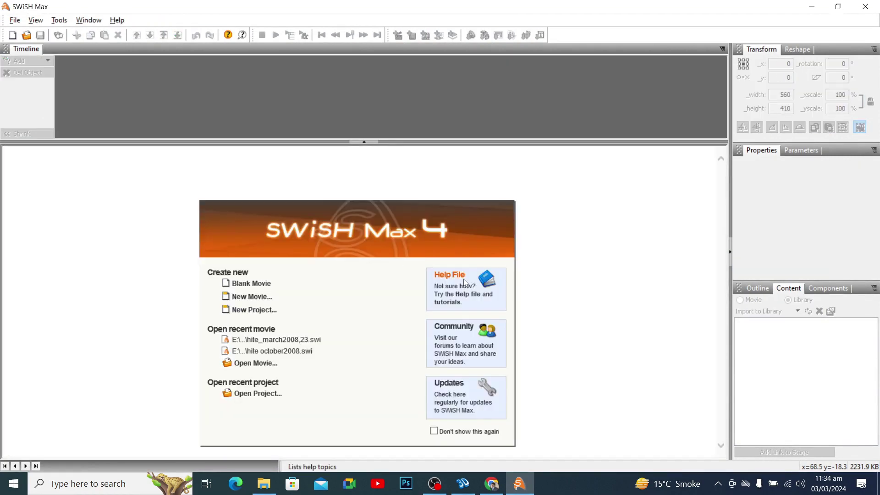
{"action": "left_click", "coordinate": [255, 287]}
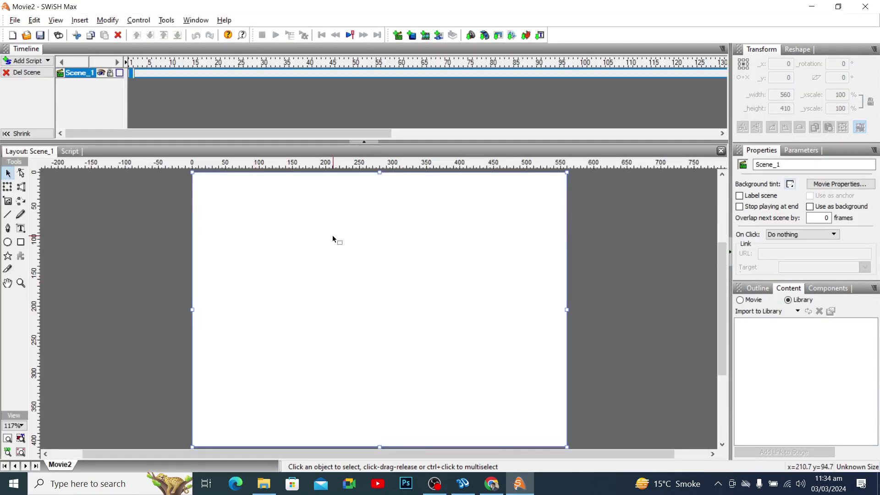
Set the new movie's size to 300 pixels wide and 250 pixels high in the movie properties.
{"action": "right_click", "coordinate": [369, 230]}
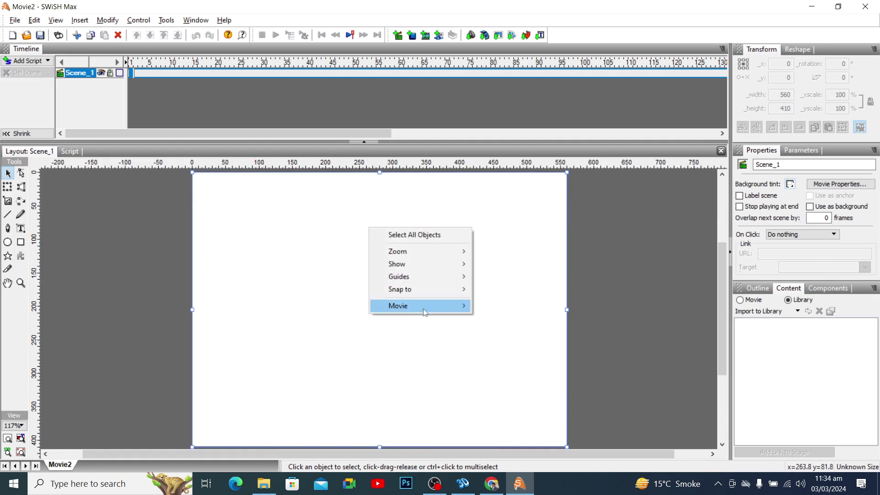
{"action": "mouse_move", "coordinate": [466, 308]}
{"action": "left_click", "coordinate": [508, 306]}
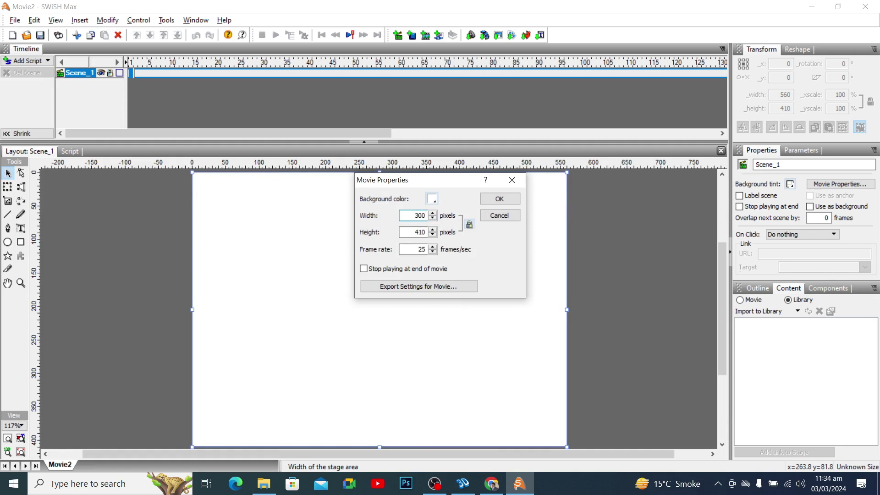
{"action": "double_click", "coordinate": [414, 232]}
{"action": "left_click", "coordinate": [501, 200]}
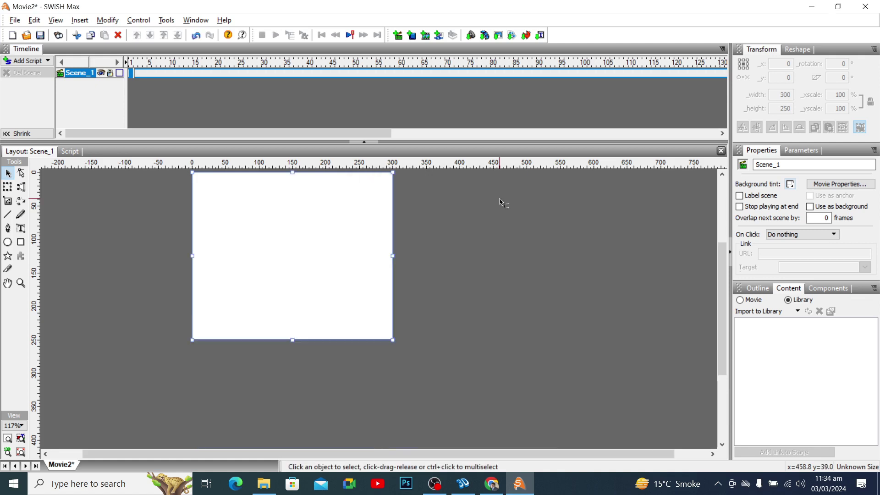
{"action": "scroll", "coordinate": [162, 402], "scroll_direction": "up", "scroll_amount": 2}
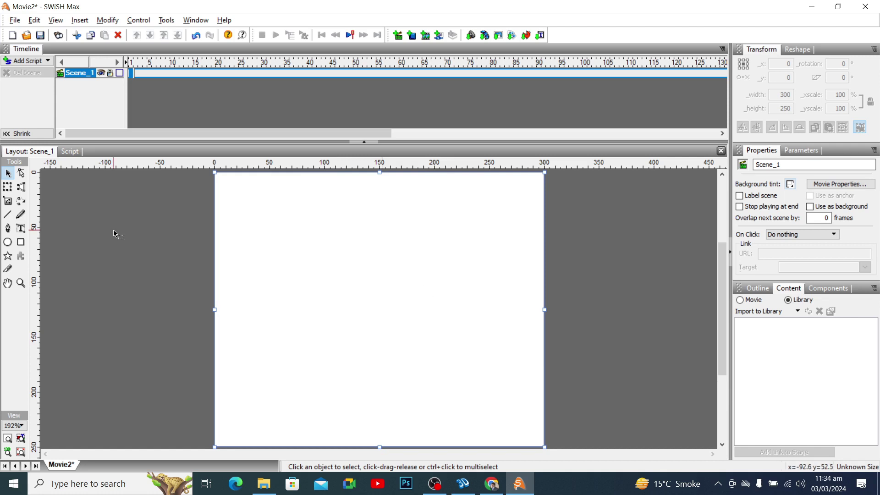
Import the mango image pngwing.com (4) from the Downloads folder onto the stage.
{"action": "left_click", "coordinate": [15, 21]}
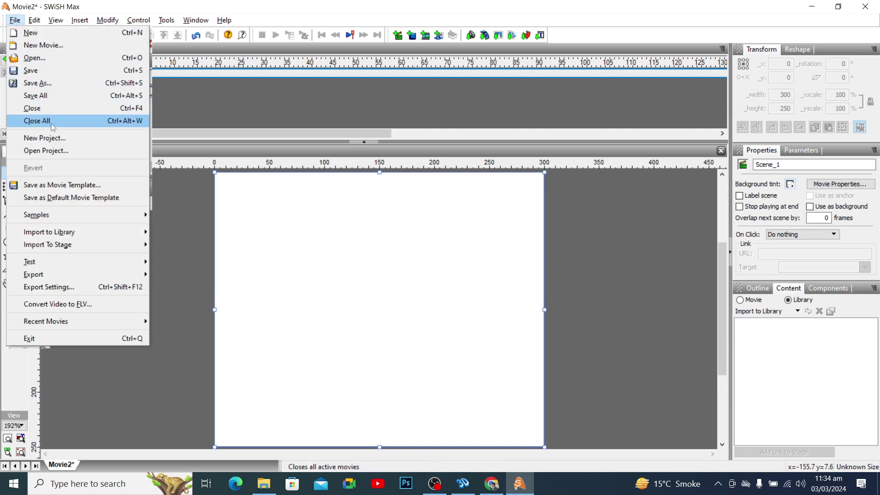
{"action": "mouse_move", "coordinate": [62, 248]}
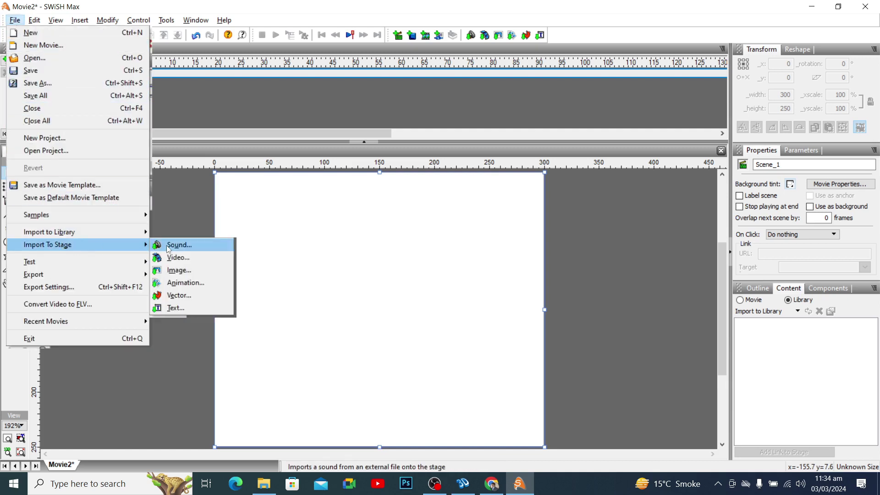
{"action": "left_click", "coordinate": [177, 269]}
{"action": "left_click", "coordinate": [254, 273]}
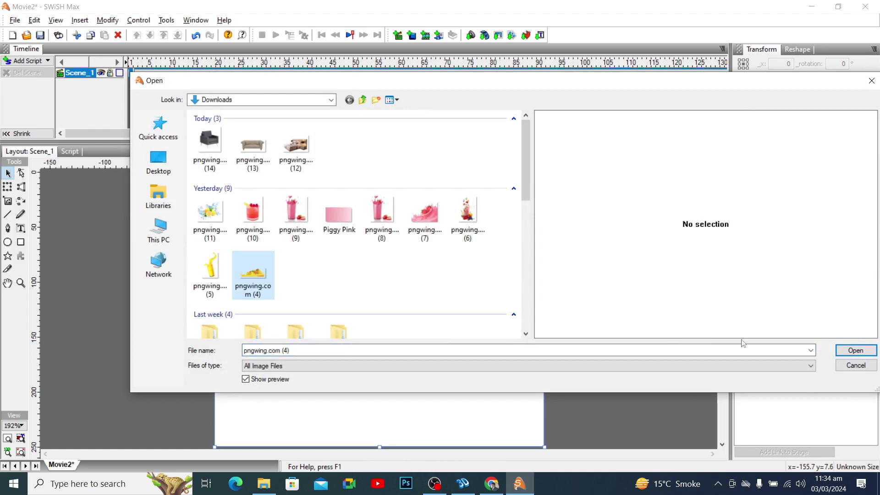
{"action": "left_click", "coordinate": [855, 350]}
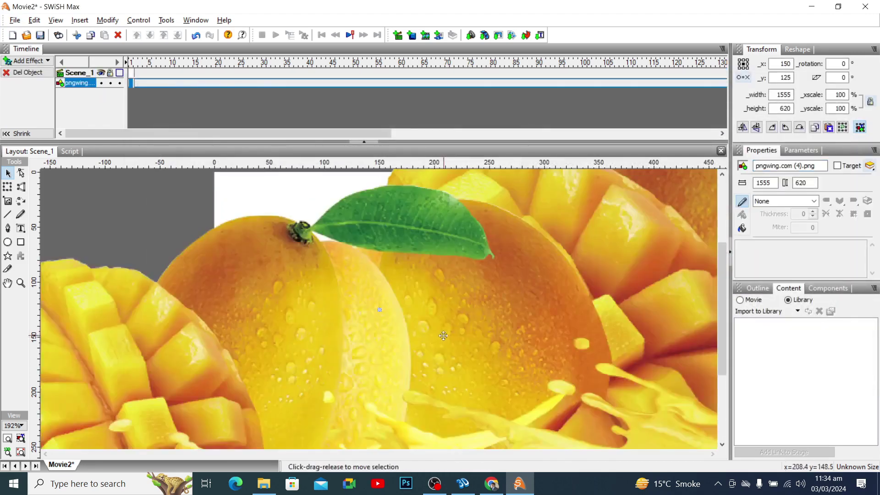
Shrink the mango image to about 320 by 200 pixels and move it over the banner's lower part.
{"action": "left_click", "coordinate": [20, 453]}
{"action": "left_click_drag", "start_coordinate": [272, 323], "coordinate": [235, 298]}
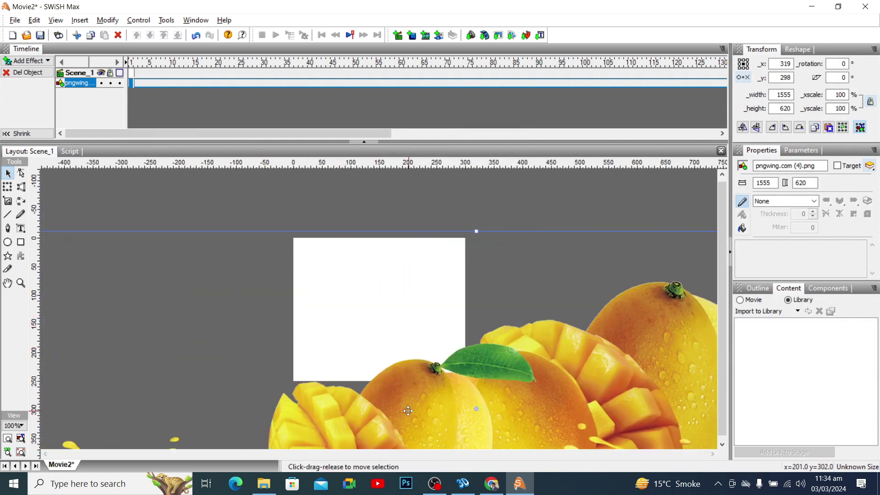
{"action": "left_click_drag", "start_coordinate": [107, 302], "coordinate": [236, 263]}
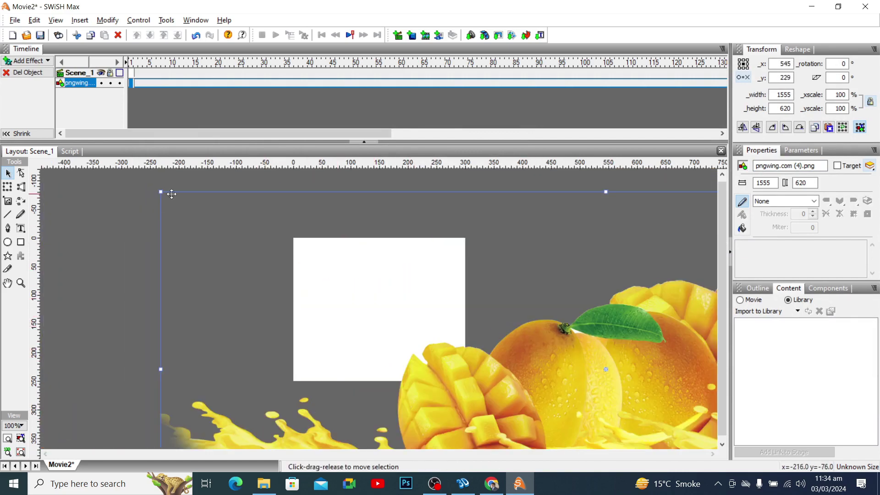
{"action": "left_click_drag", "start_coordinate": [161, 191], "coordinate": [487, 422]}
{"action": "left_click_drag", "start_coordinate": [619, 363], "coordinate": [406, 329]}
{"action": "left_click_drag", "start_coordinate": [542, 404], "coordinate": [485, 278]}
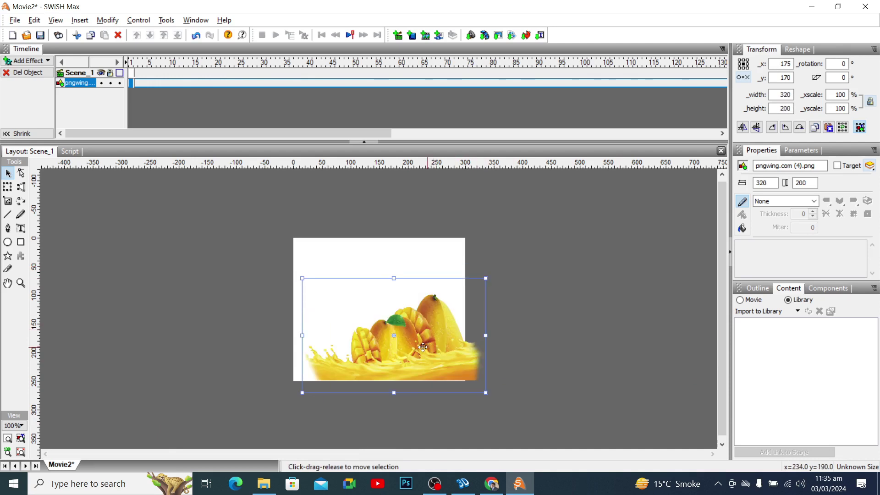
Resize the mango image to about 392 by 220 pixels and position it so its juice splash spans the banner's bottom edge.
{"action": "left_click_drag", "start_coordinate": [423, 347], "coordinate": [408, 344]}
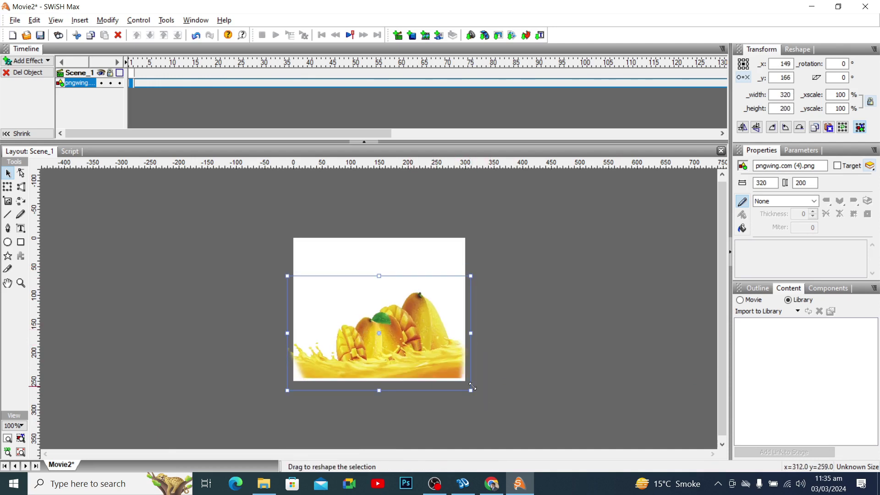
{"action": "left_click_drag", "start_coordinate": [471, 391], "coordinate": [445, 365]}
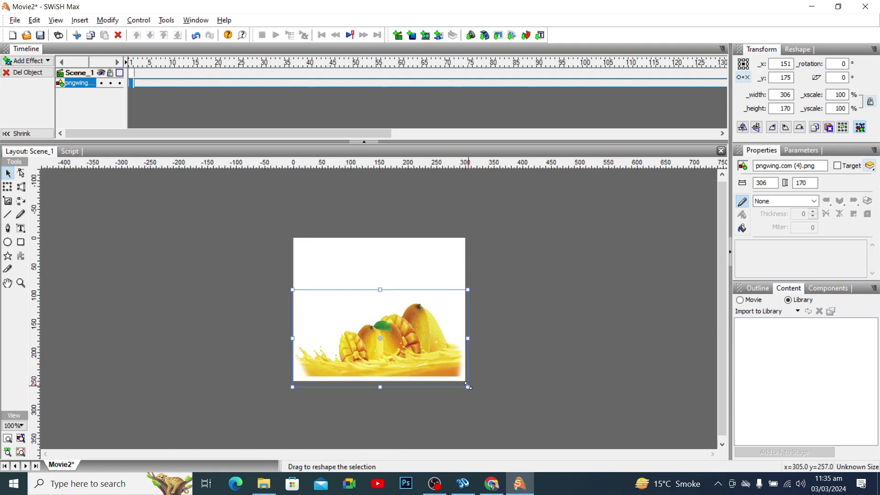
{"action": "left_click_drag", "start_coordinate": [468, 387], "coordinate": [492, 401]}
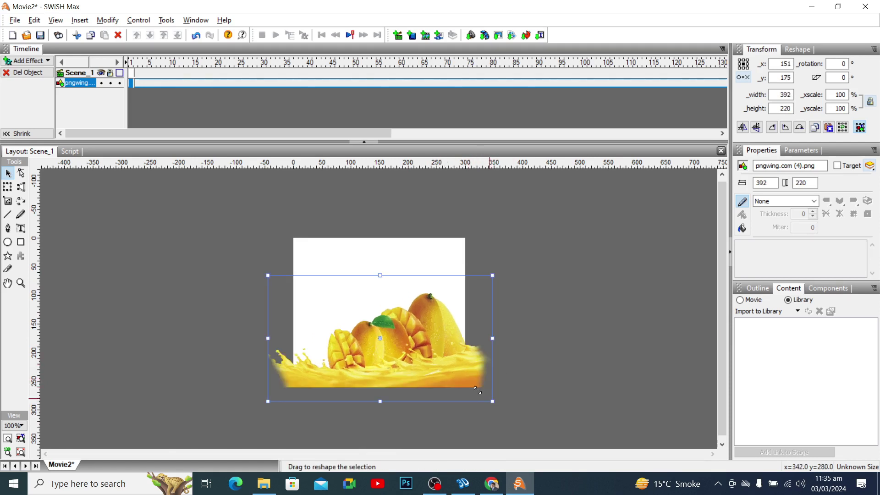
{"action": "left_click_drag", "start_coordinate": [434, 359], "coordinate": [435, 353]}
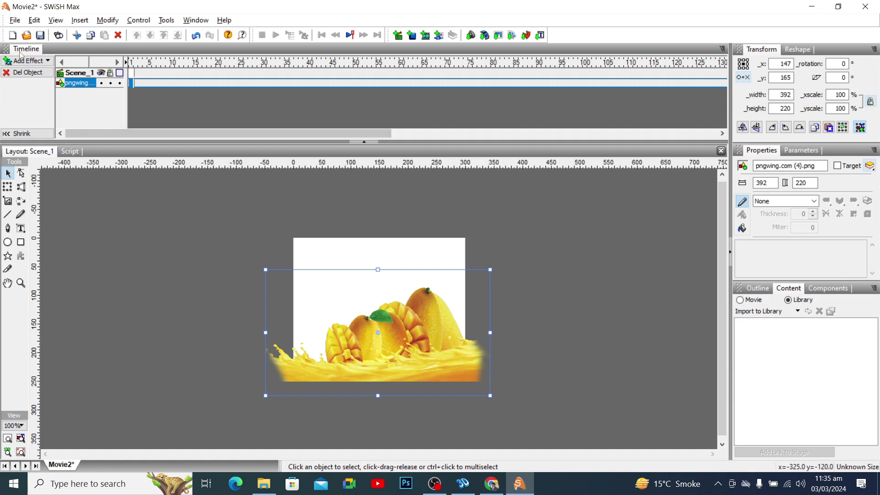
Test the movie in the Flash Player to check the mango image's placement, and close the player.
{"action": "left_click", "coordinate": [14, 20]}
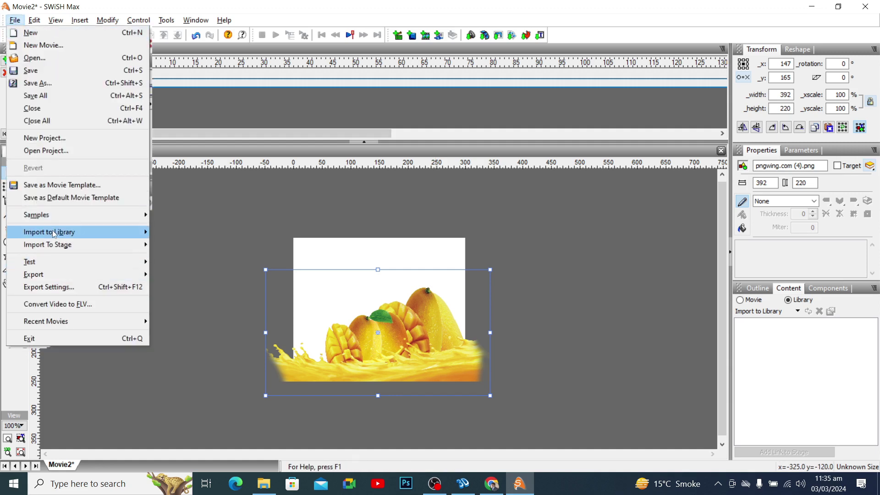
{"action": "mouse_move", "coordinate": [58, 245]}
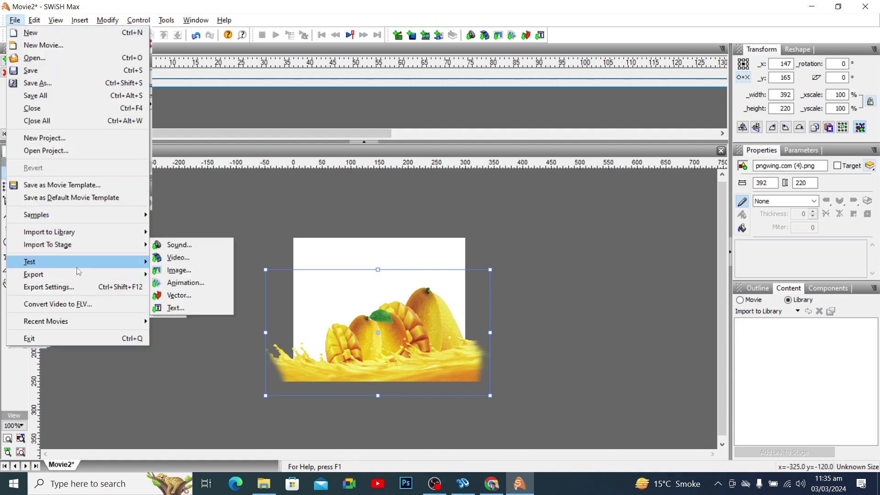
{"action": "mouse_move", "coordinate": [69, 261]}
{"action": "left_click", "coordinate": [193, 261]}
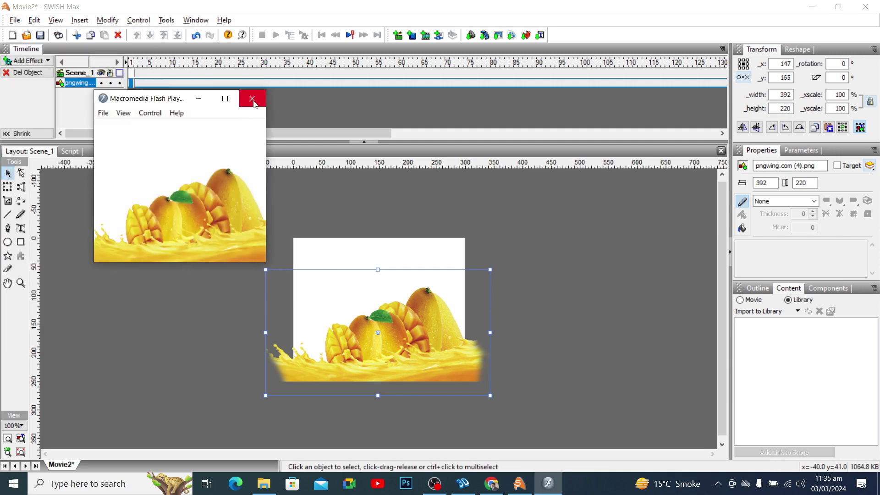
{"action": "left_click", "coordinate": [252, 98]}
Change the movie's background color to bright yellow in the movie properties.
{"action": "left_click", "coordinate": [383, 255]}
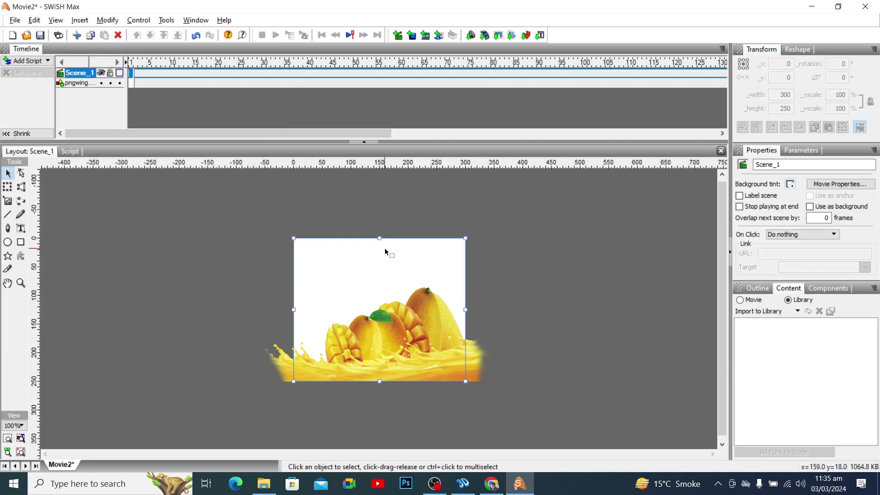
{"action": "right_click", "coordinate": [385, 249]}
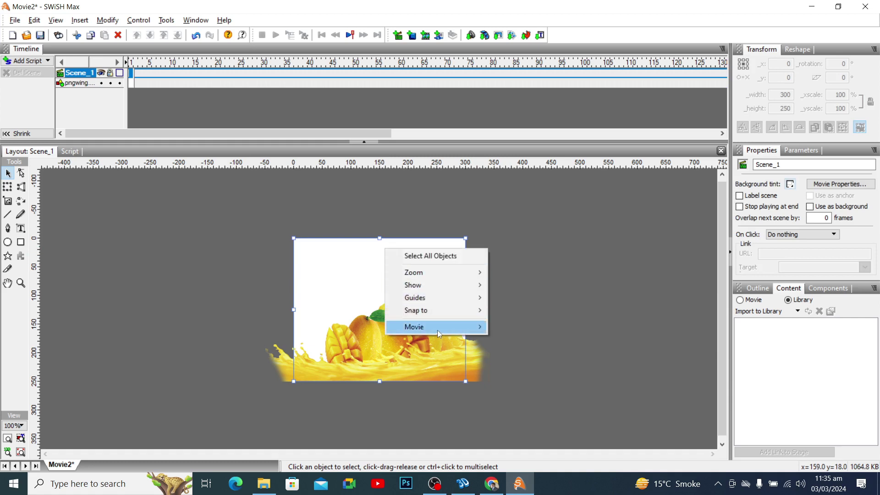
{"action": "mouse_move", "coordinate": [438, 332]}
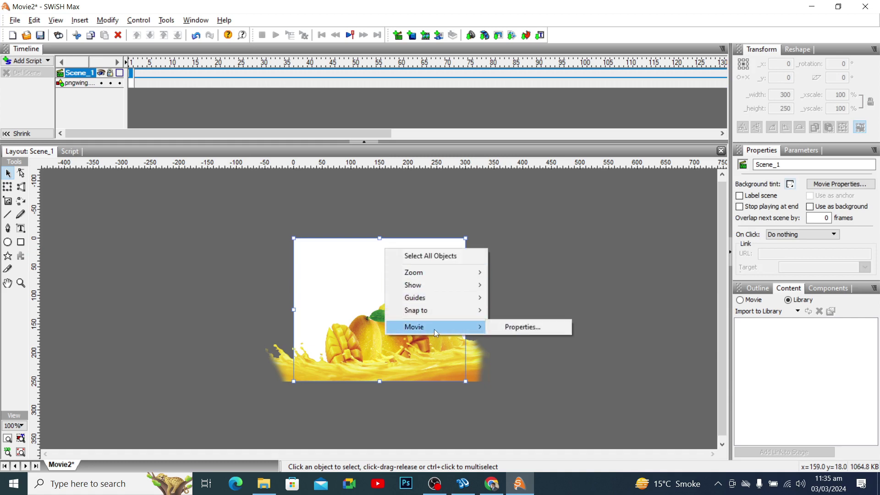
{"action": "left_click", "coordinate": [504, 328]}
{"action": "left_click_drag", "start_coordinate": [464, 181], "coordinate": [609, 192]}
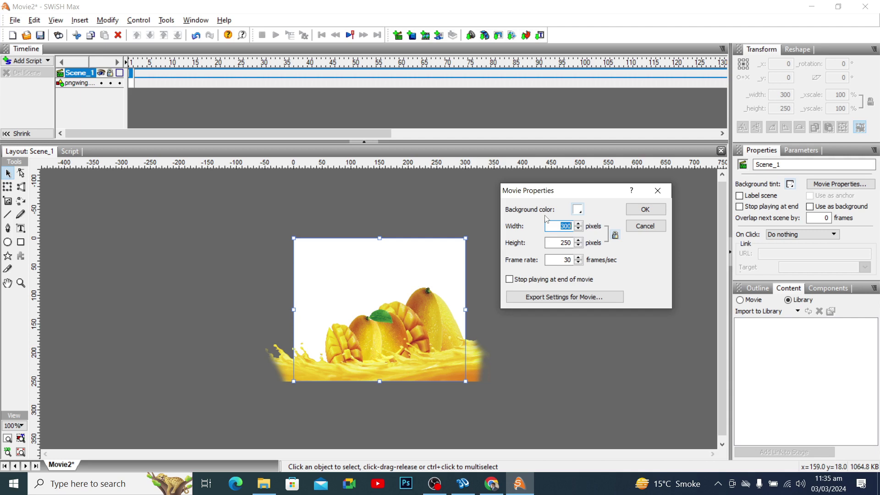
{"action": "left_click", "coordinate": [577, 210]}
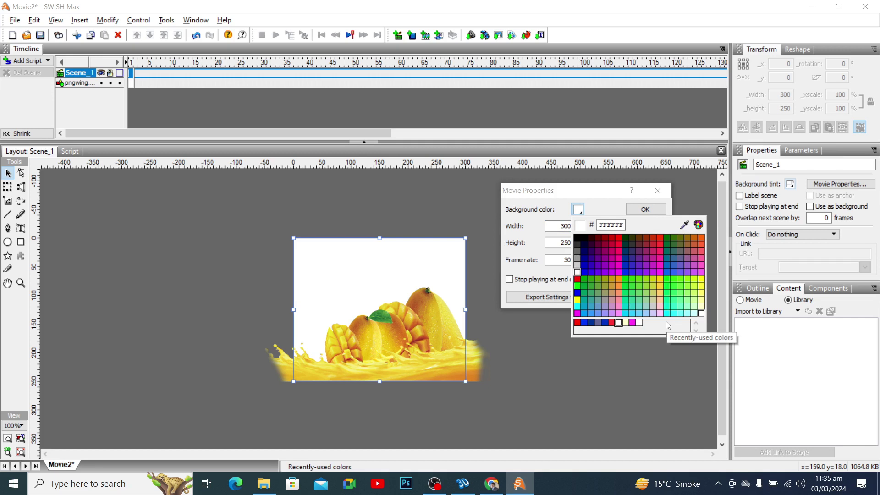
{"action": "left_click", "coordinate": [700, 279]}
{"action": "left_click", "coordinate": [643, 209]}
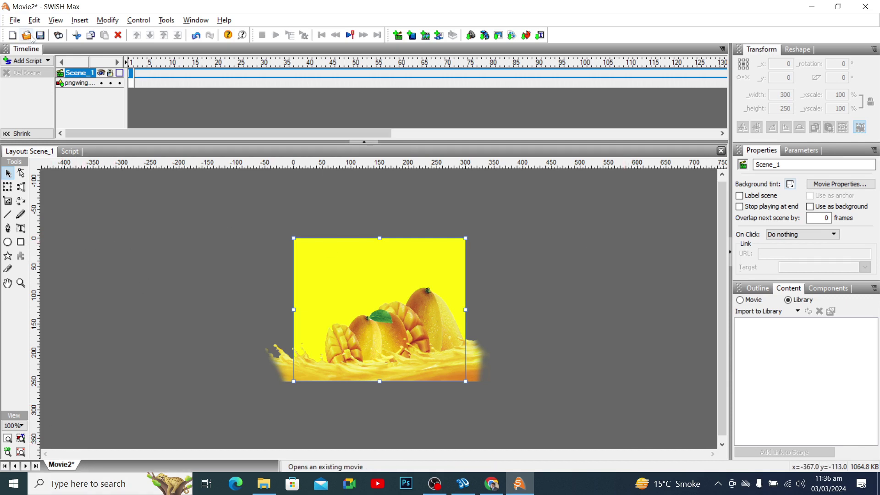
Import the juice glass image pngwing.com (5) from the Downloads folder onto the stage.
{"action": "left_click", "coordinate": [15, 21]}
{"action": "mouse_move", "coordinate": [53, 244]}
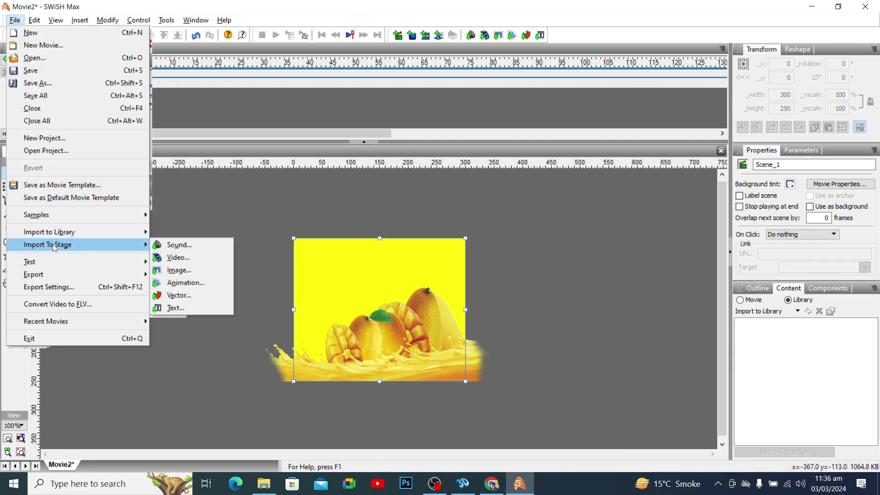
{"action": "left_click", "coordinate": [187, 268]}
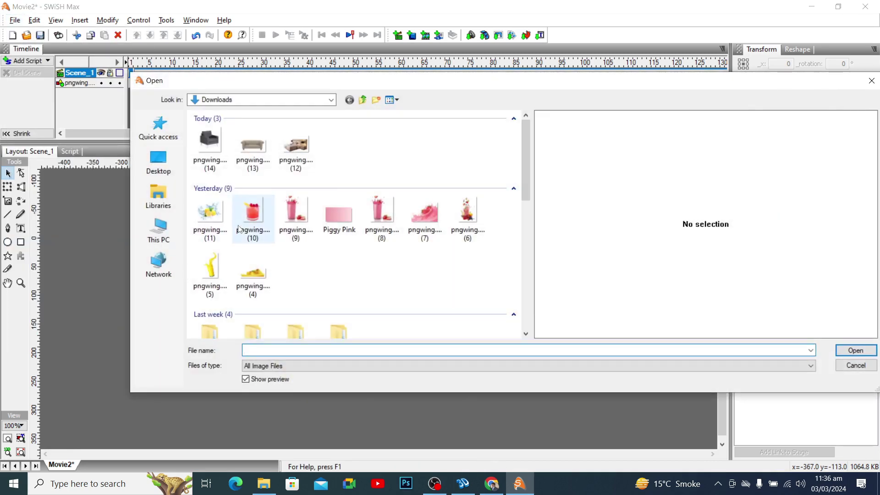
{"action": "left_click", "coordinate": [210, 270]}
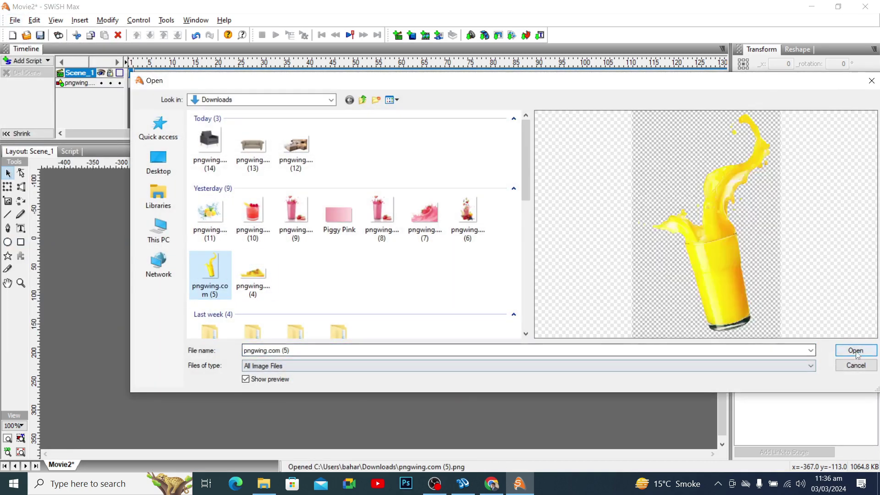
{"action": "left_click", "coordinate": [856, 351]}
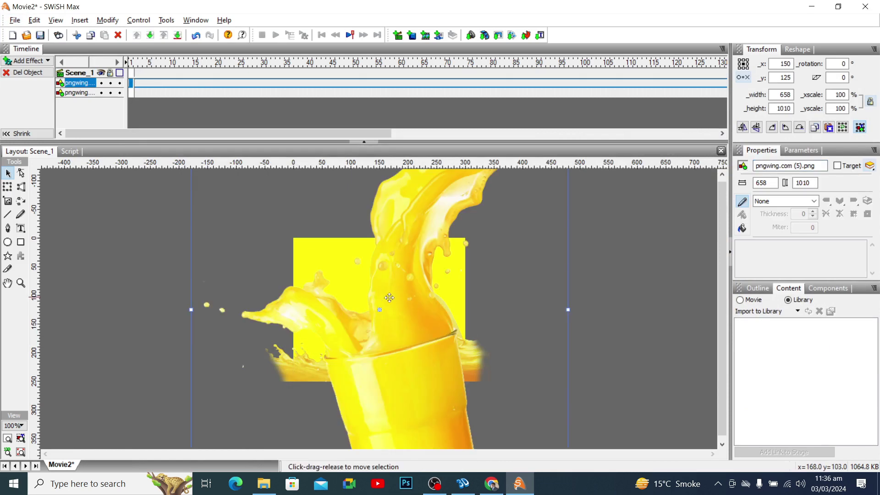
Shrink the juice glass image to about 154 by 272 pixels and move it over the banner's left side.
{"action": "left_click_drag", "start_coordinate": [418, 204], "coordinate": [516, 332]}
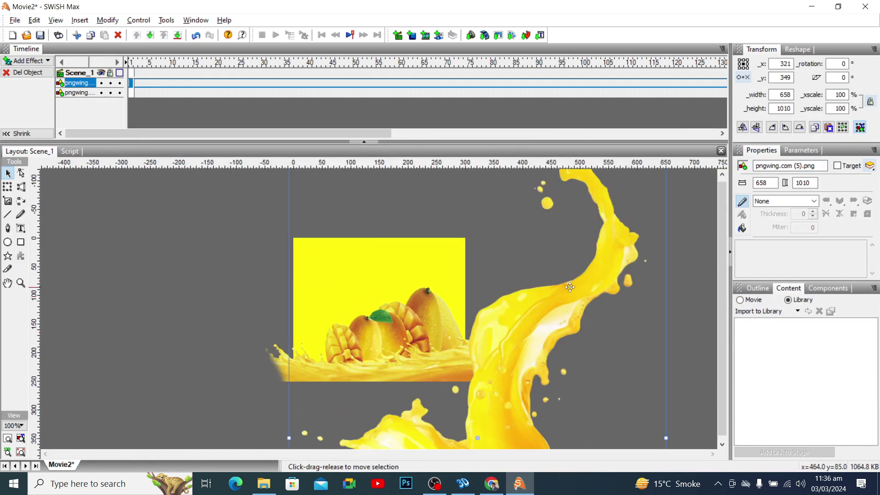
{"action": "left_click_drag", "start_coordinate": [618, 262], "coordinate": [581, 385]}
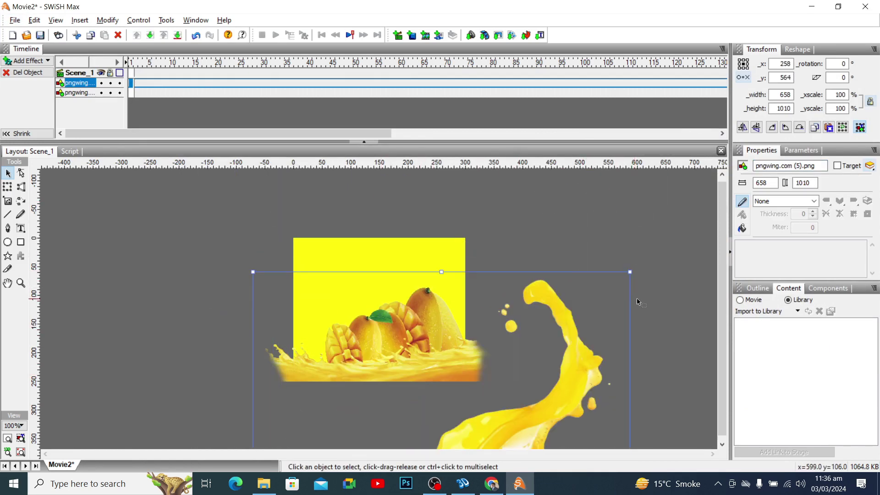
{"action": "left_click_drag", "start_coordinate": [631, 271], "coordinate": [528, 404]}
{"action": "left_click_drag", "start_coordinate": [492, 434], "coordinate": [438, 292]}
{"action": "left_click_drag", "start_coordinate": [403, 404], "coordinate": [346, 335]}
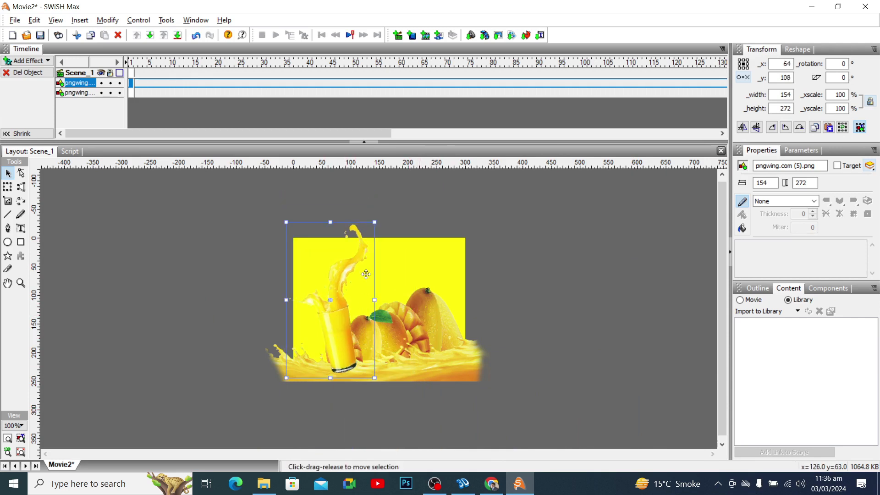
Reduce the juice glass to about 135 by 224 pixels and flip it horizontally beside the mangoes at the banner's left edge.
{"action": "left_click_drag", "start_coordinate": [376, 220], "coordinate": [368, 236]}
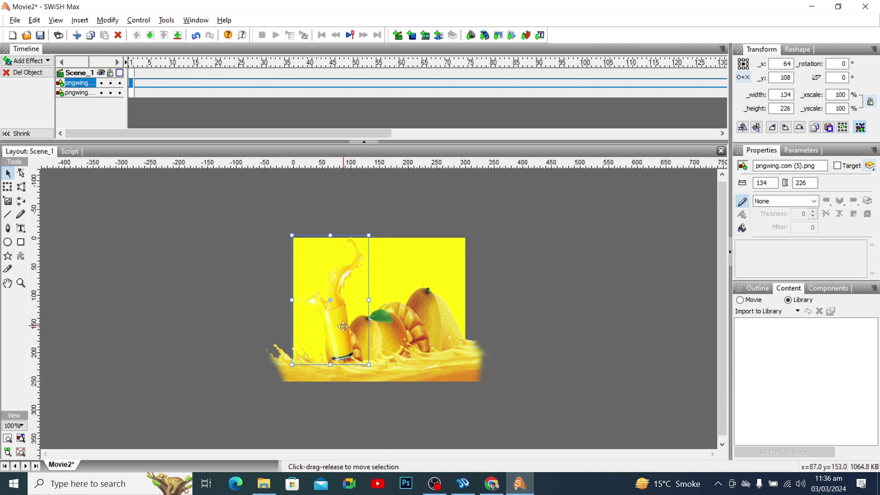
{"action": "left_click_drag", "start_coordinate": [343, 326], "coordinate": [348, 331]}
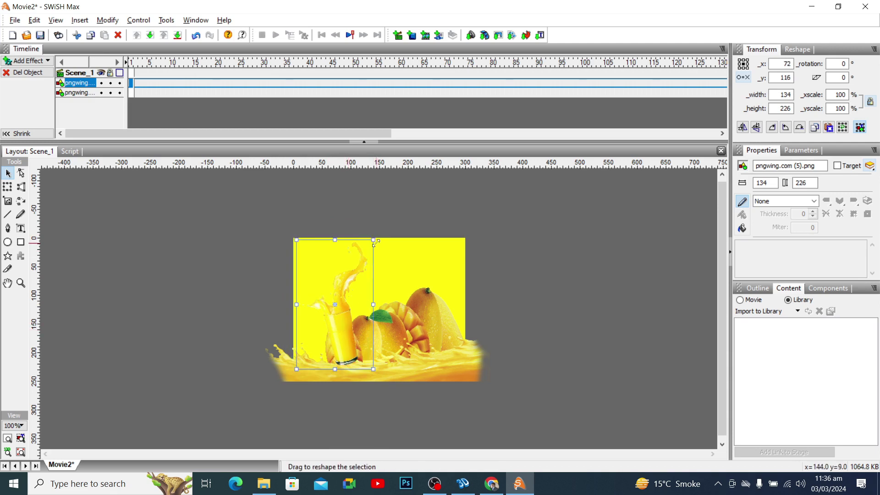
{"action": "left_click_drag", "start_coordinate": [374, 239], "coordinate": [374, 241]}
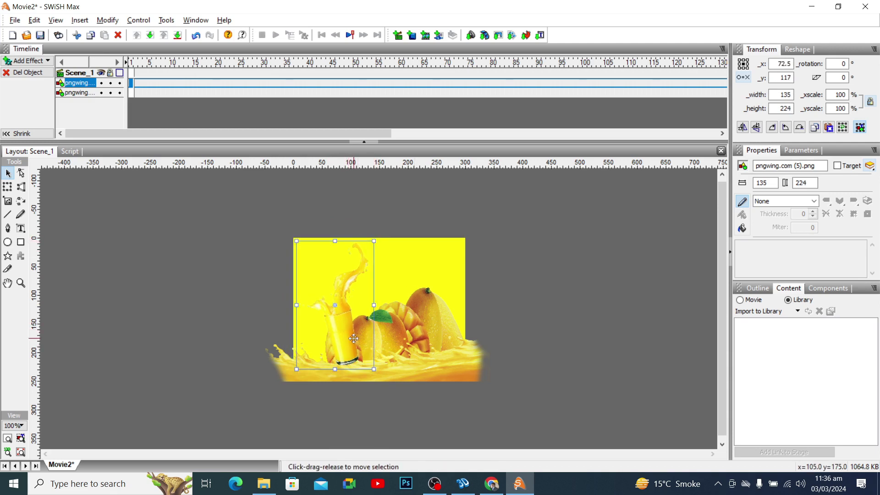
{"action": "left_click_drag", "start_coordinate": [349, 341], "coordinate": [347, 342]}
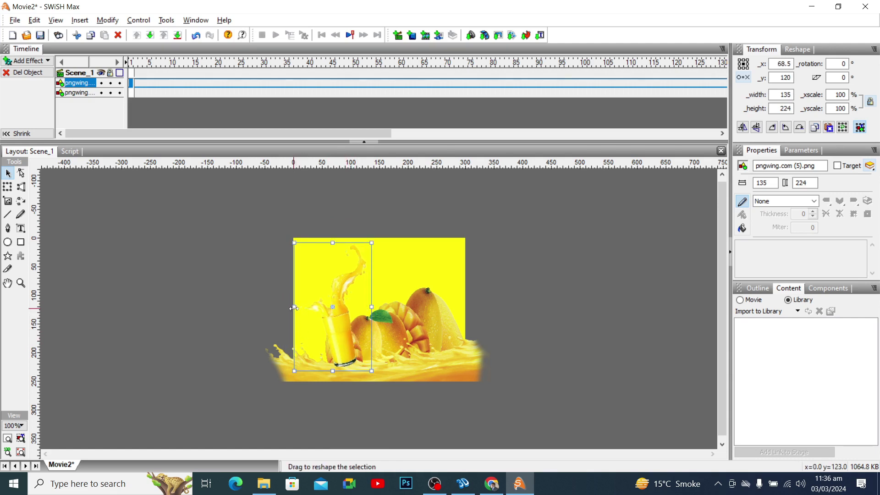
{"action": "left_click_drag", "start_coordinate": [294, 307], "coordinate": [334, 333]}
{"action": "left_click", "coordinate": [230, 280]}
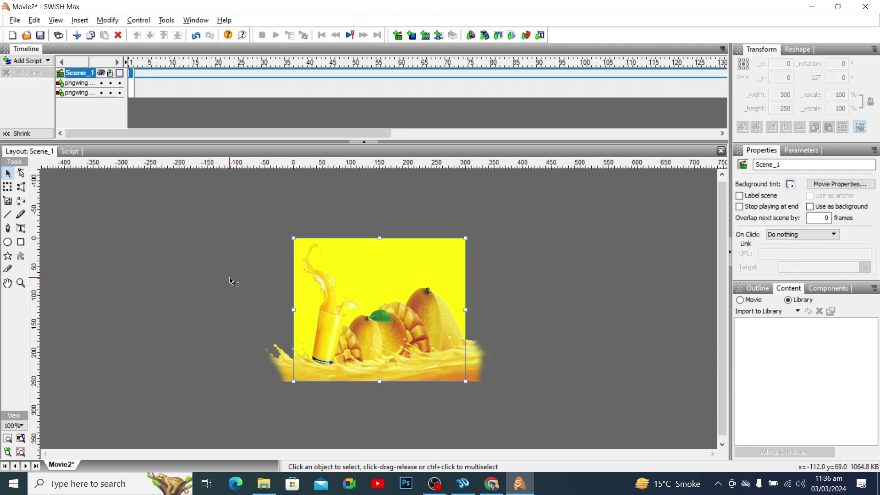
Add the text "Mango" in the empty yellow area above the mangoes.
{"action": "left_click", "coordinate": [21, 439]}
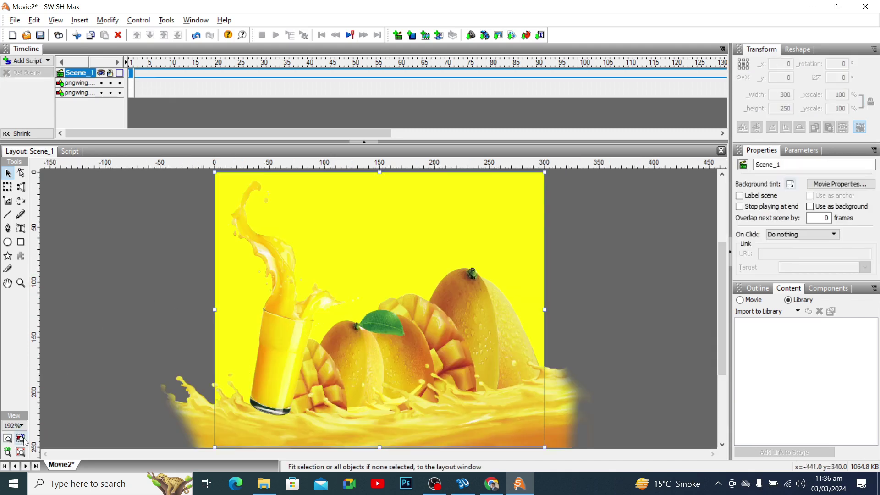
{"action": "left_click", "coordinate": [21, 229]}
{"action": "left_click", "coordinate": [364, 207]}
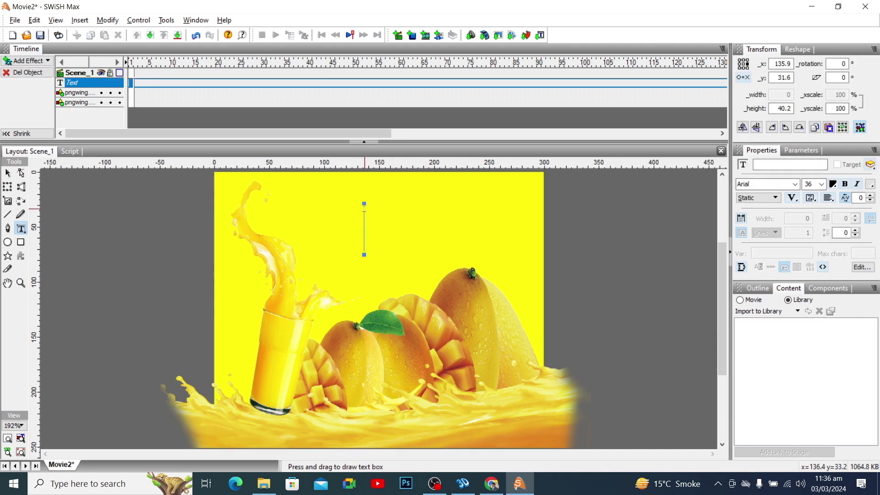
{"action": "type", "text": "Mango"}
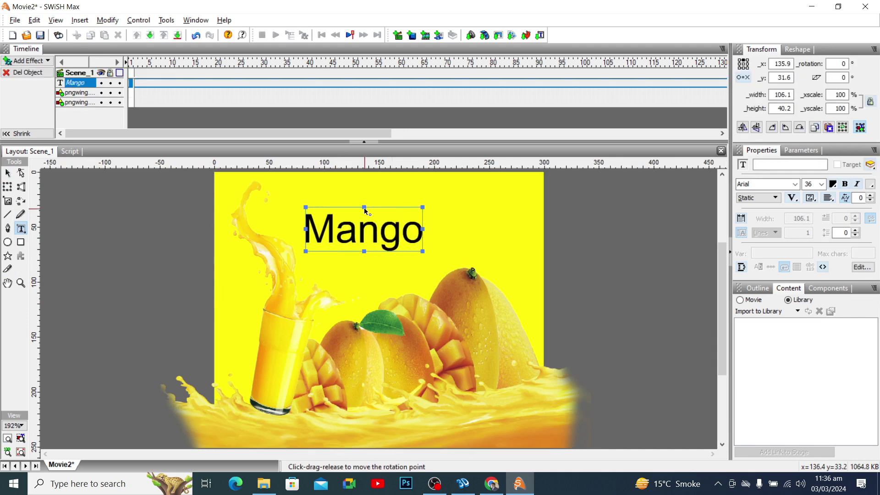
Add a second line "Juice" under "Mango" and move the text to the banner's upper right area.
{"action": "key", "text": "Return"}
{"action": "type", "text": "Jui"}
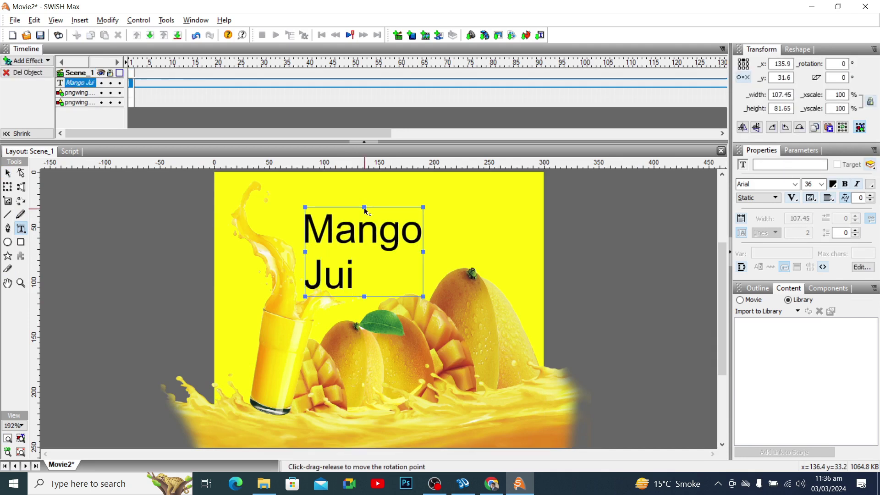
{"action": "type", "text": "ce"}
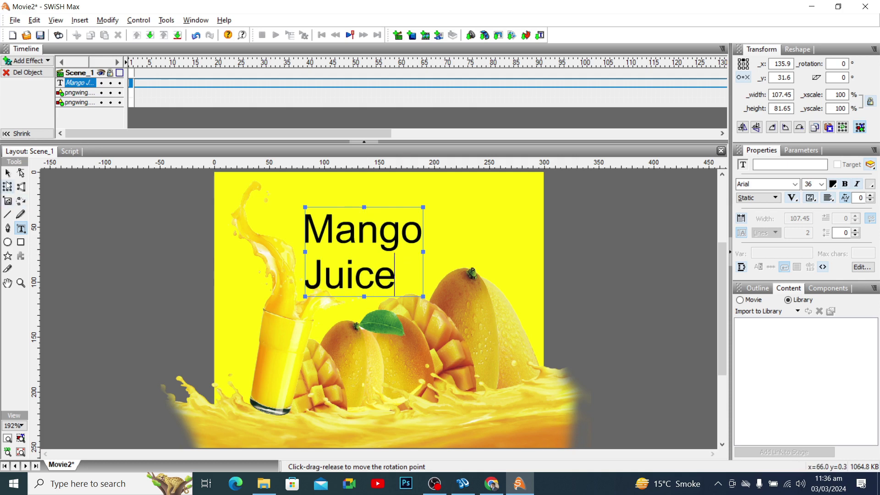
{"action": "left_click", "coordinate": [8, 173]}
{"action": "left_click_drag", "start_coordinate": [358, 222], "coordinate": [436, 205]}
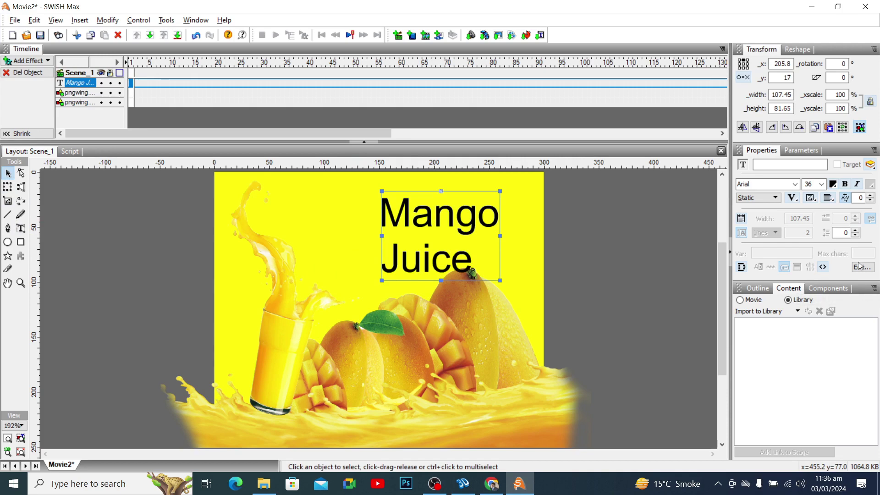
Centre-align the "Mango Juice" text and set its font to Balthazar.
{"action": "left_click", "coordinate": [829, 199]}
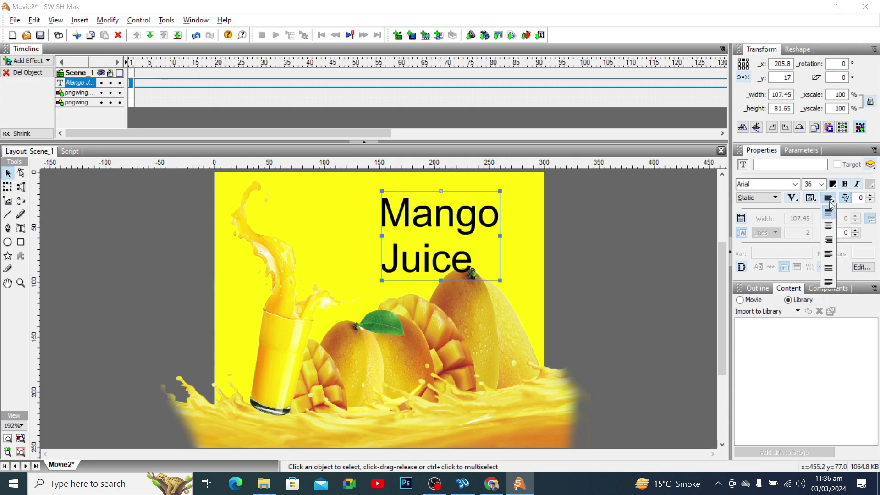
{"action": "left_click", "coordinate": [830, 226]}
{"action": "left_click", "coordinate": [779, 184]}
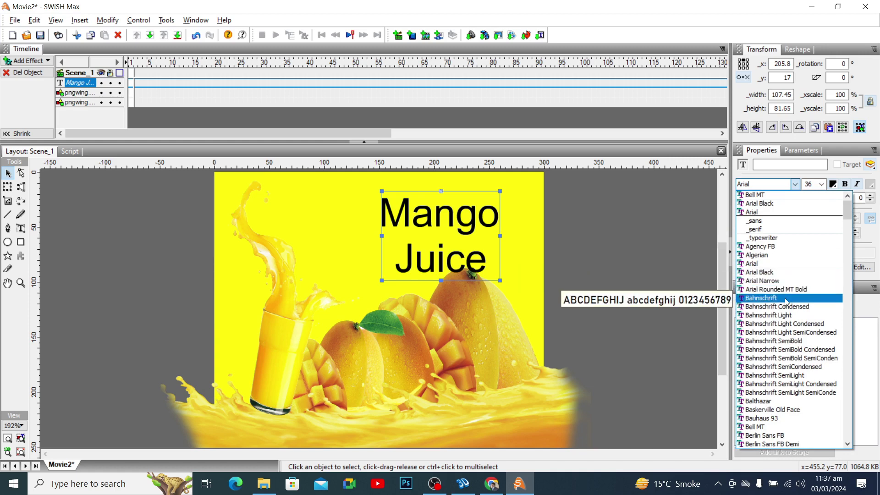
{"action": "scroll", "coordinate": [785, 303], "scroll_direction": "down", "scroll_amount": 2}
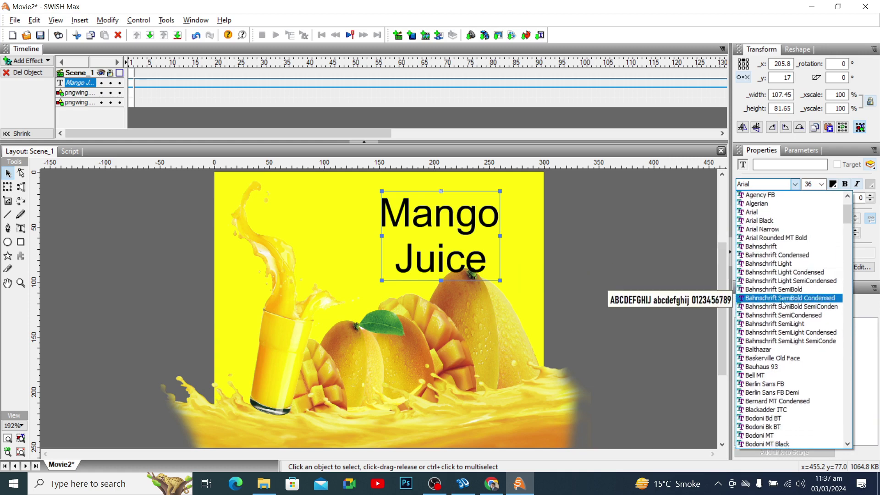
{"action": "left_click", "coordinate": [782, 299]}
{"action": "key", "text": "Down"}
{"action": "key", "text": "Down"}
{"action": "key", "text": "Down"}
{"action": "key", "text": "Down"}
{"action": "key", "text": "Down"}
{"action": "key", "text": "Down"}
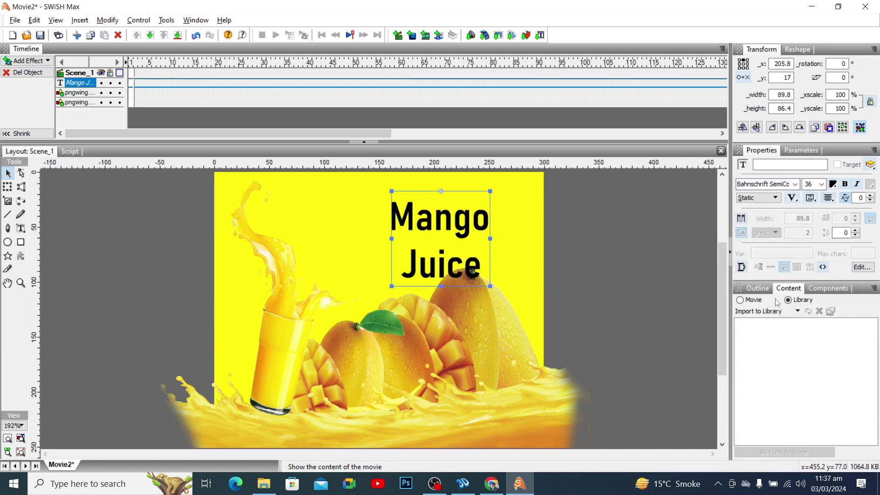
{"action": "key", "text": "Down"}
{"action": "key", "text": "Down"}
{"action": "key", "text": "Down"}
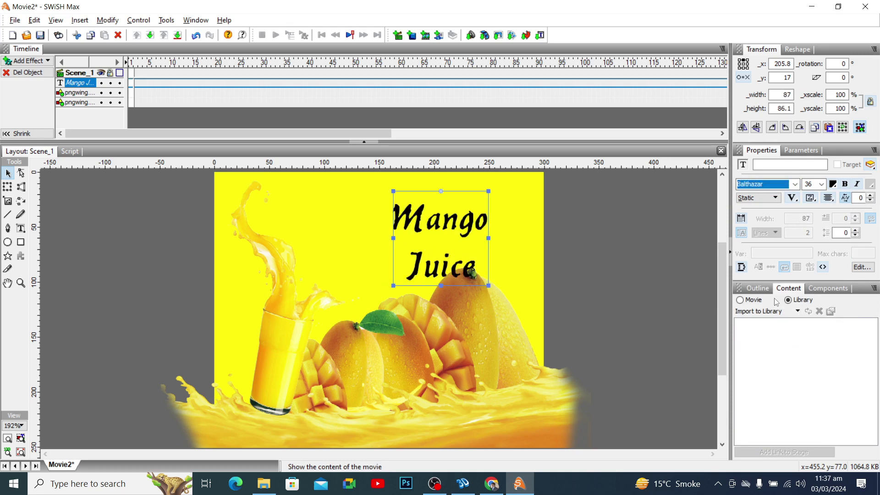
Enlarge the "Mango Juice" text to size 72 and position it beside the juice glass at about x 203, y 3.
{"action": "left_click", "coordinate": [820, 184]}
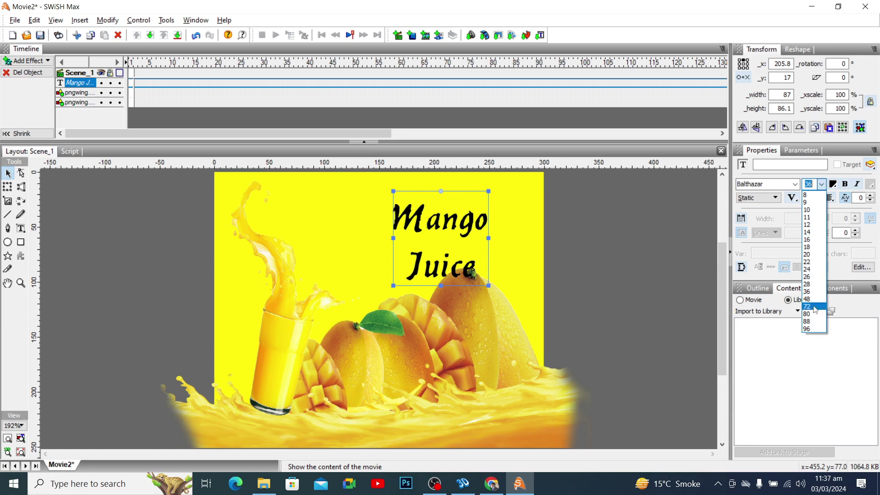
{"action": "left_click", "coordinate": [810, 321]}
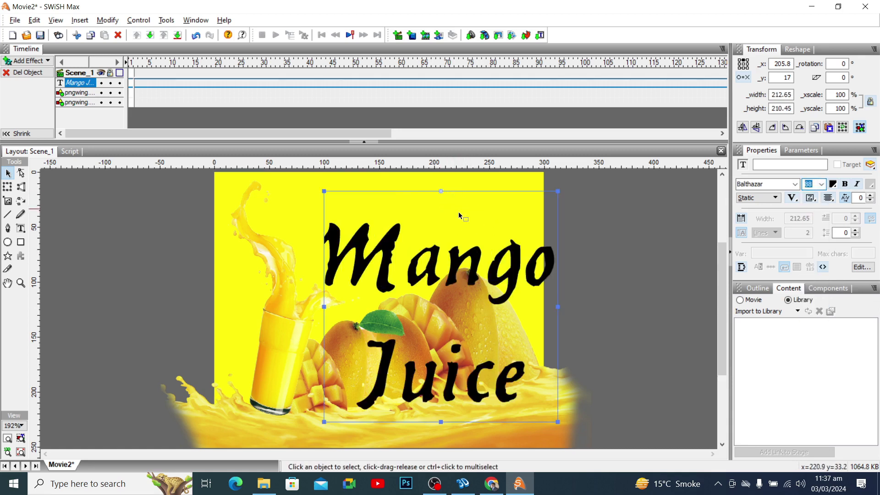
{"action": "left_click_drag", "start_coordinate": [455, 273], "coordinate": [433, 255]}
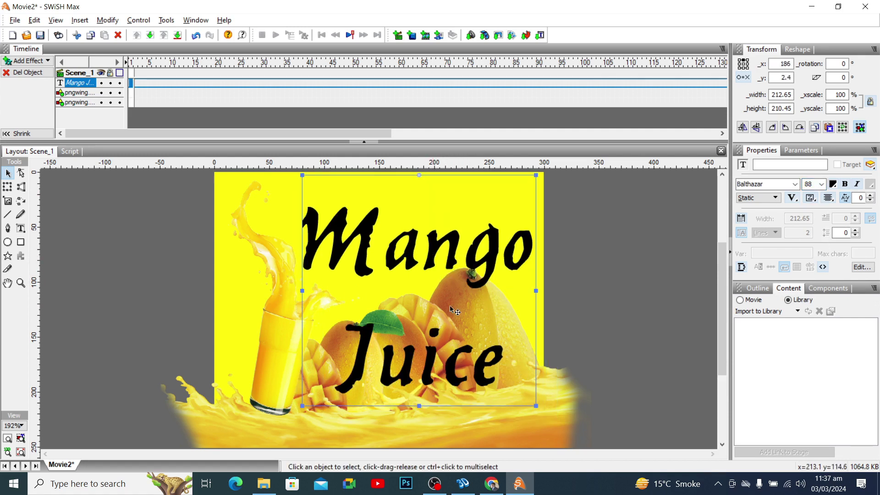
{"action": "left_click", "coordinate": [823, 184]}
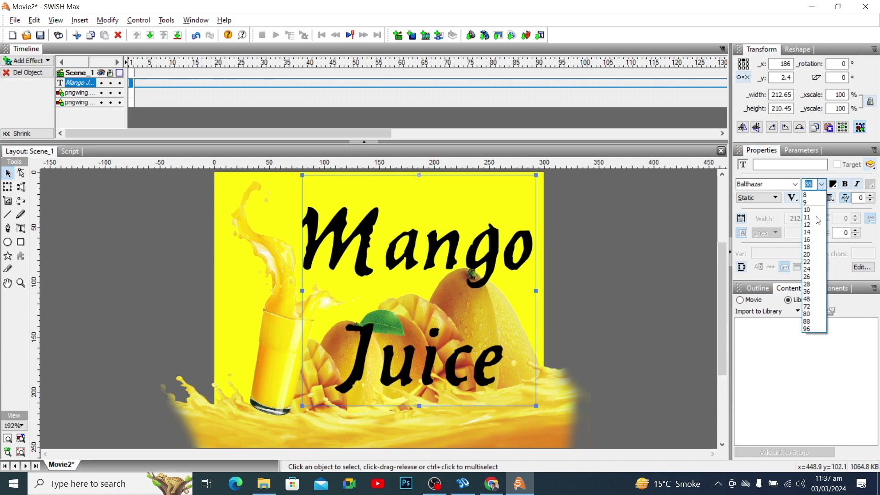
{"action": "left_click", "coordinate": [814, 308]}
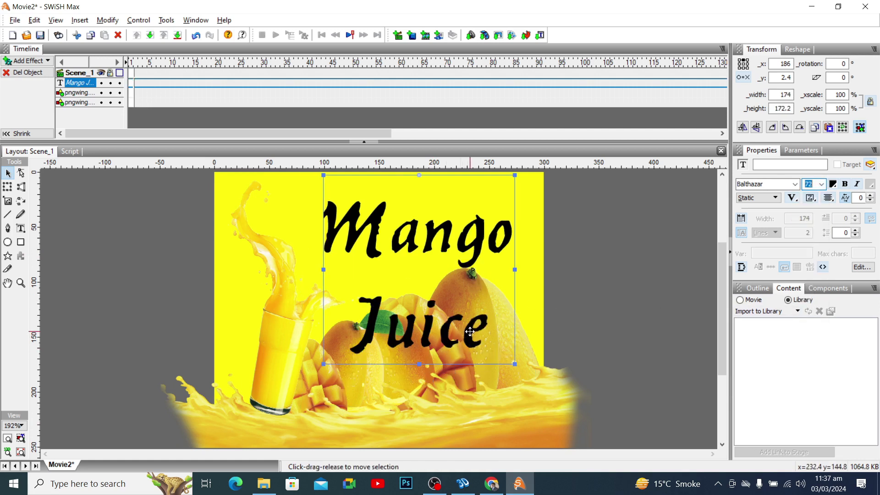
{"action": "left_click_drag", "start_coordinate": [469, 331], "coordinate": [487, 332]}
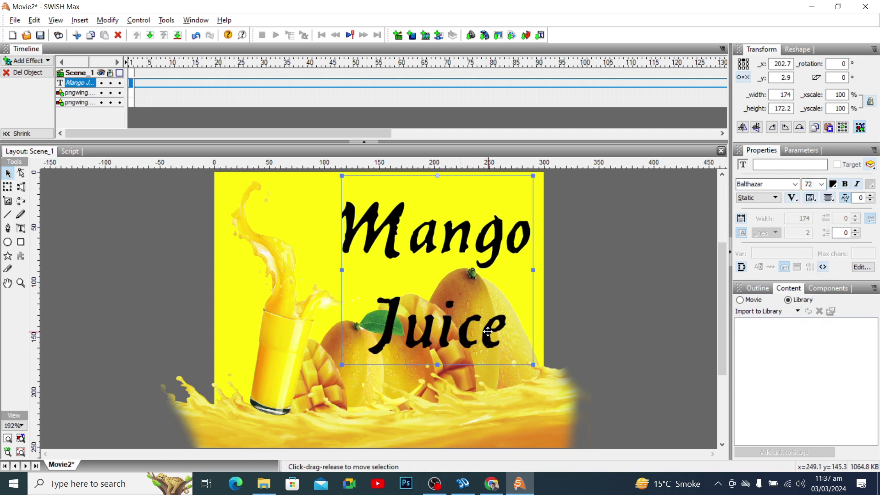
Try pale yellow and yellow-green as the "Mango Juice" text colour and return it to black.
{"action": "left_click", "coordinate": [832, 184]}
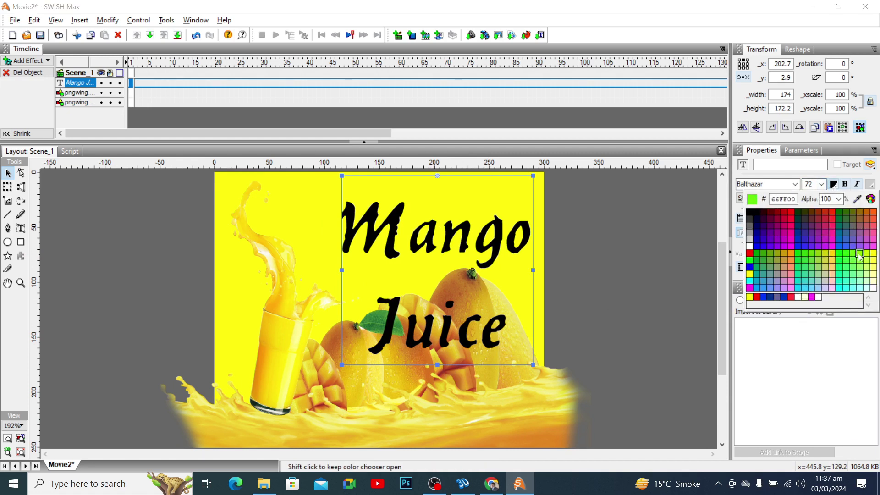
{"action": "left_click", "coordinate": [867, 267]}
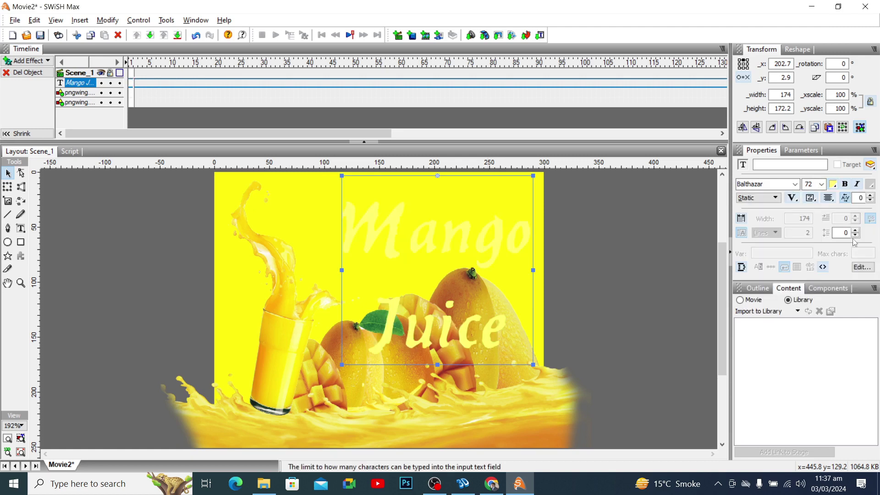
{"action": "left_click", "coordinate": [834, 186]}
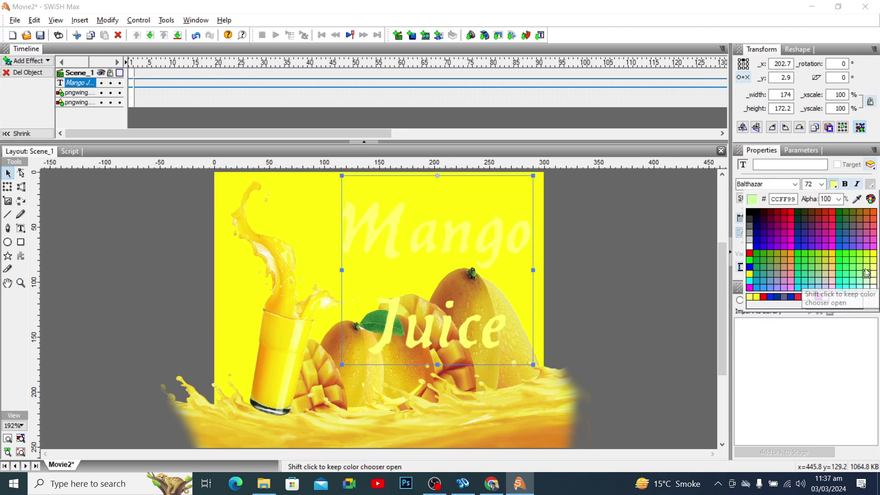
{"action": "left_click", "coordinate": [866, 272]}
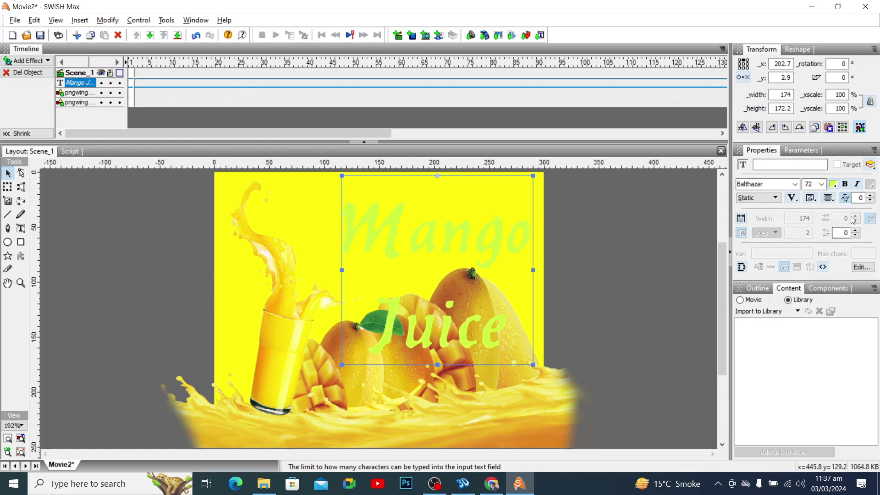
{"action": "left_click", "coordinate": [834, 186]}
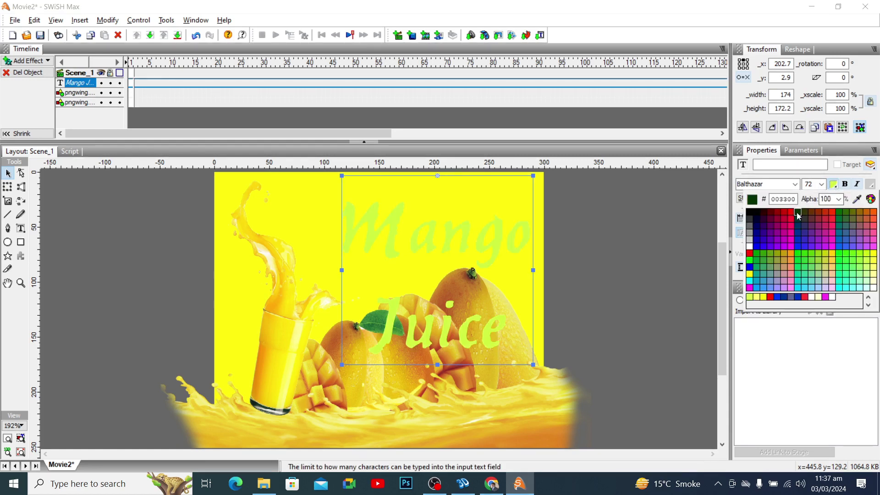
{"action": "left_click", "coordinate": [758, 215]}
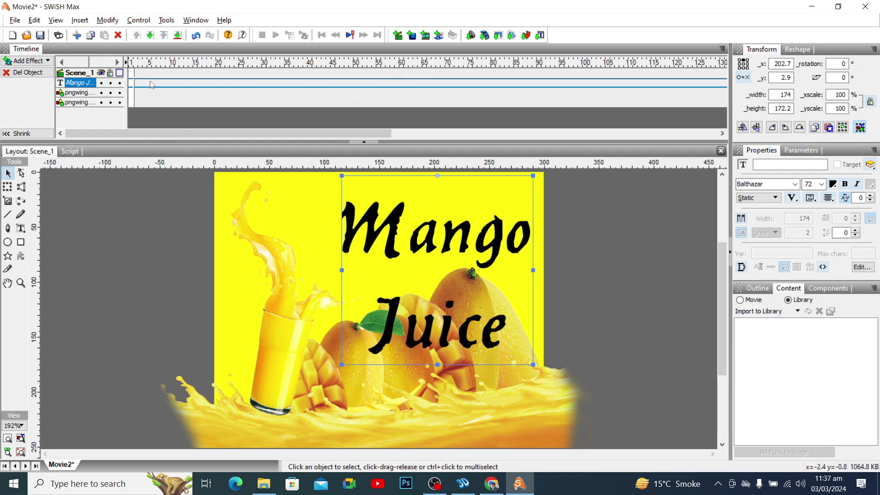
{"action": "right_click", "coordinate": [133, 86]}
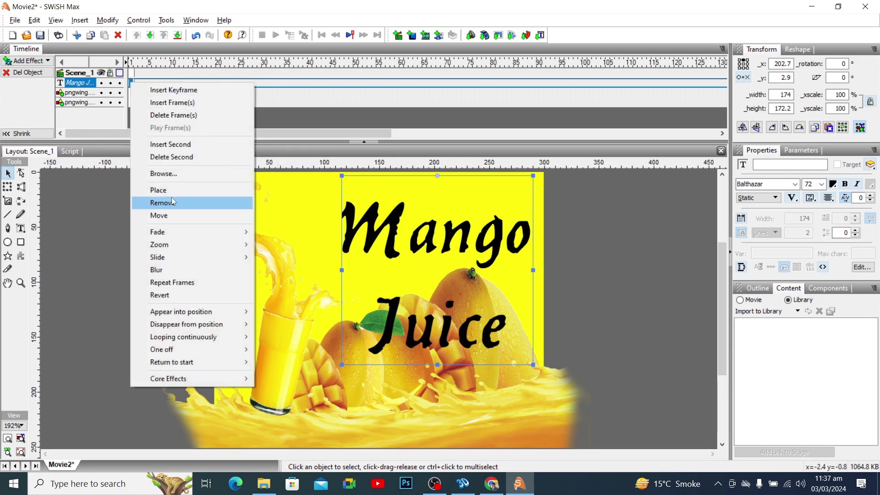
{"action": "left_click", "coordinate": [627, 229]}
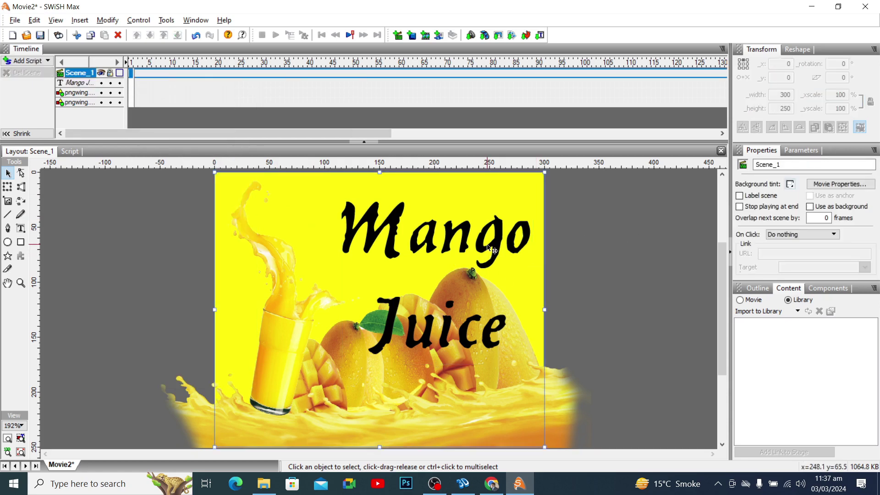
{"action": "left_click", "coordinate": [493, 250]}
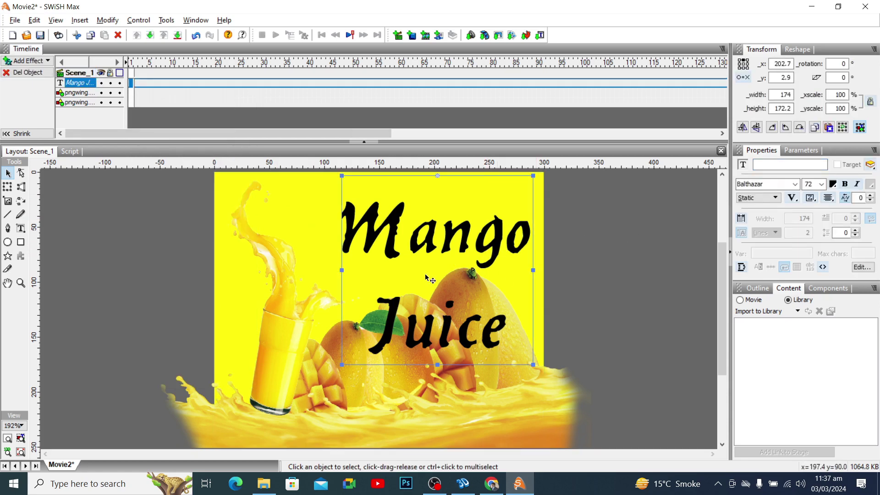
{"action": "left_click", "coordinate": [297, 329]}
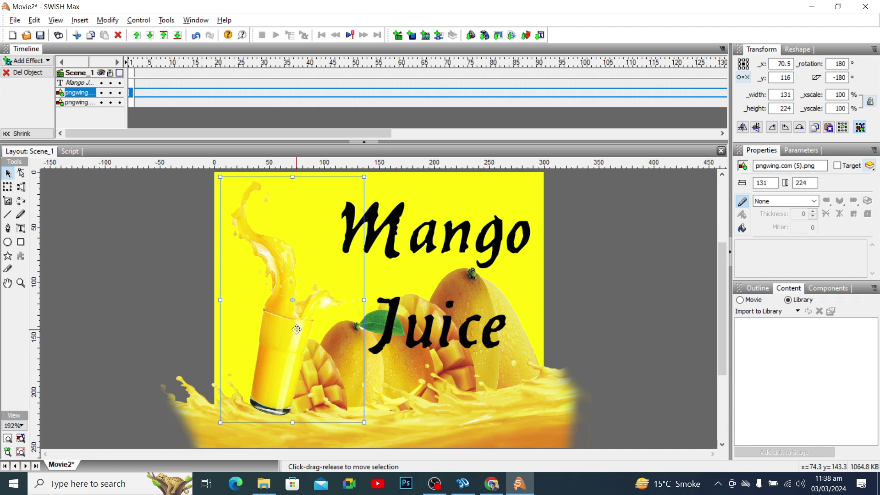
Add a 10-frame Fade In effect to the mango image from frame 1 and scrub through it to preview.
{"action": "left_click", "coordinate": [462, 352]}
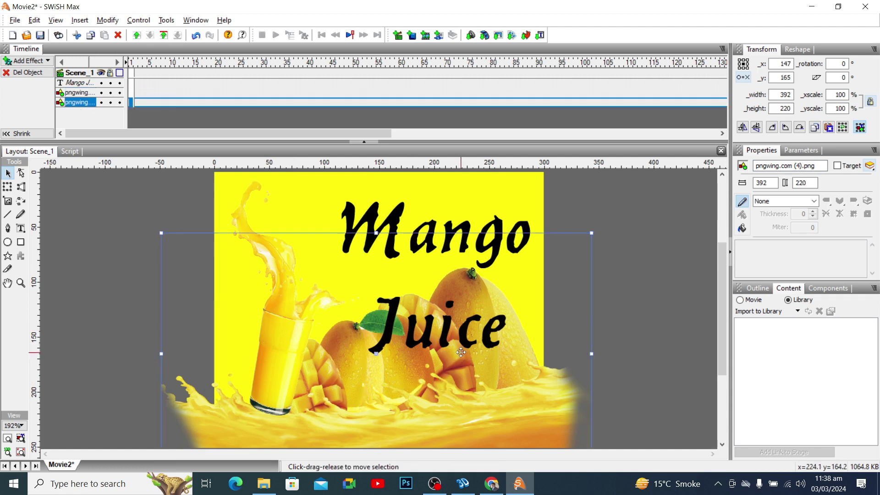
{"action": "right_click", "coordinate": [132, 106]}
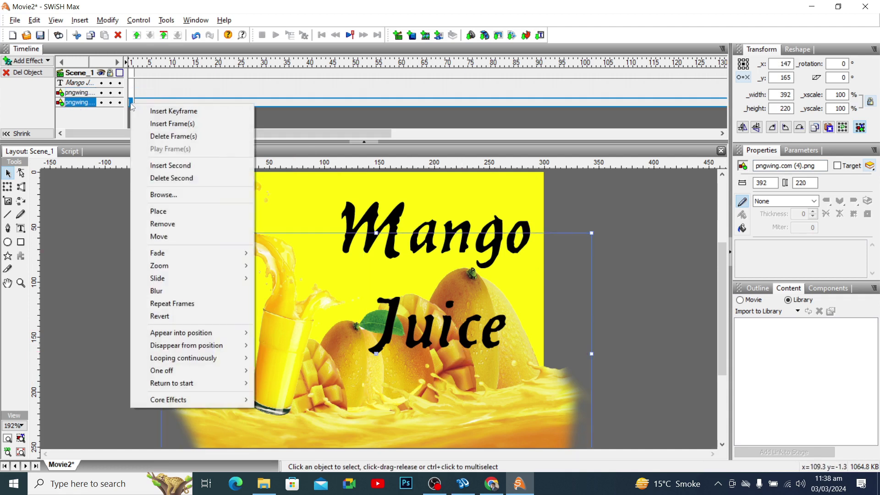
{"action": "mouse_move", "coordinate": [209, 252]}
{"action": "left_click", "coordinate": [279, 253]}
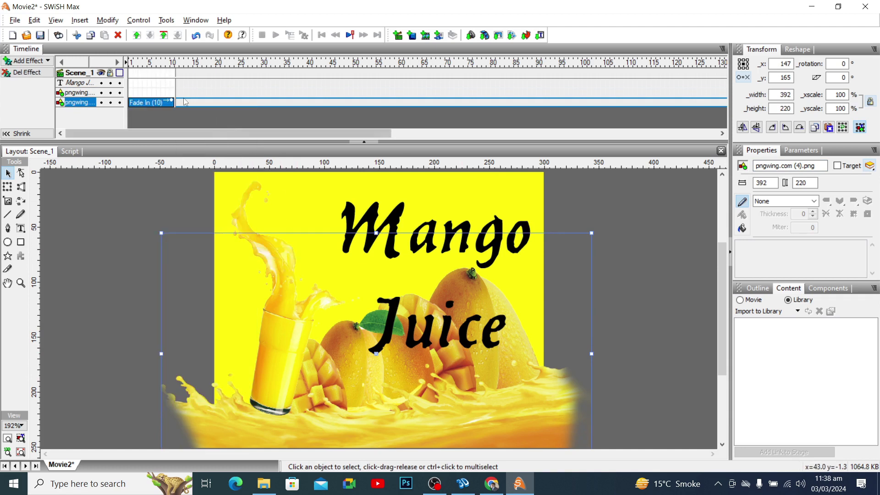
{"action": "left_click", "coordinate": [140, 63]}
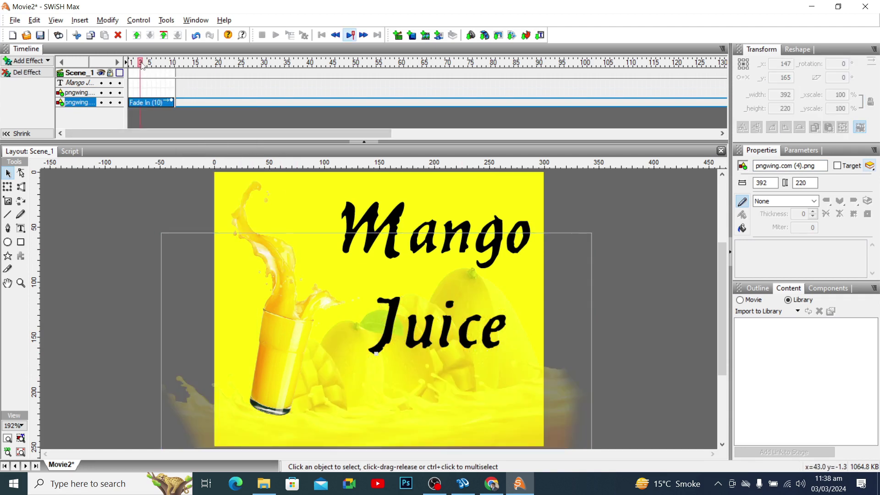
{"action": "left_click_drag", "start_coordinate": [140, 65], "coordinate": [174, 58]}
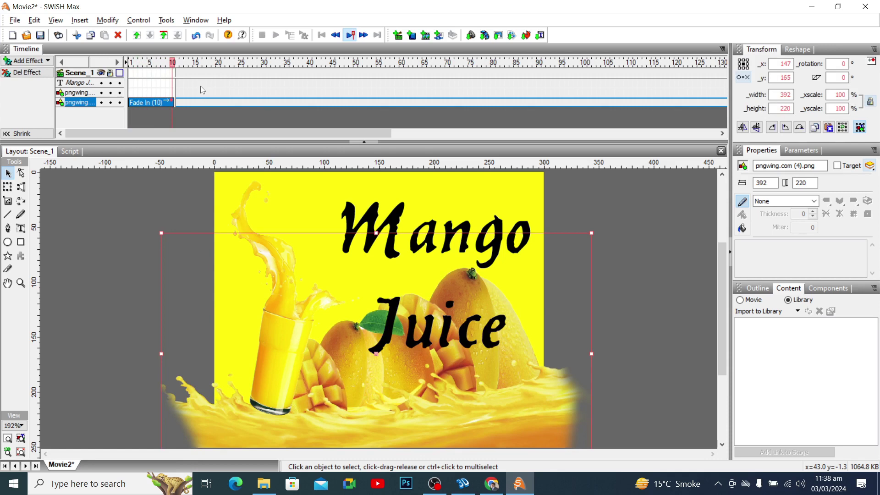
Add a 10-frame Zoom In effect to the juice glass image starting at frame 7.
{"action": "left_click", "coordinate": [275, 274]}
{"action": "right_click", "coordinate": [158, 95]}
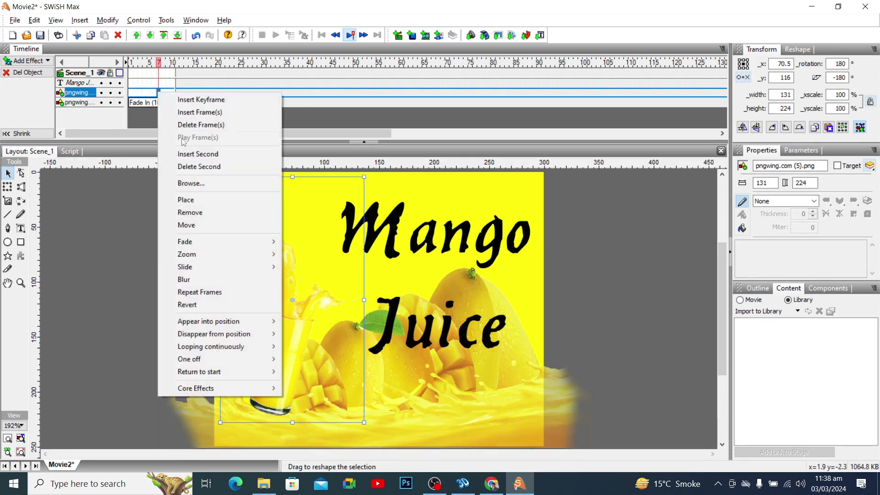
{"action": "mouse_move", "coordinate": [236, 243]}
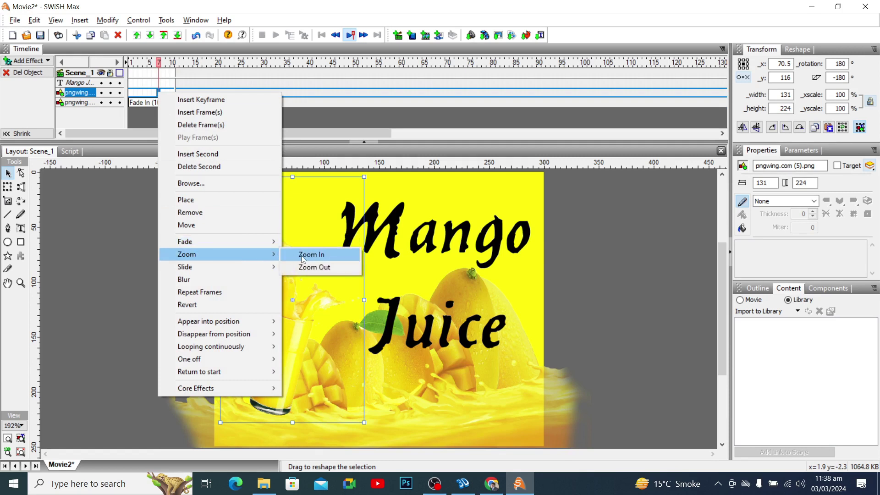
{"action": "left_click", "coordinate": [302, 255]}
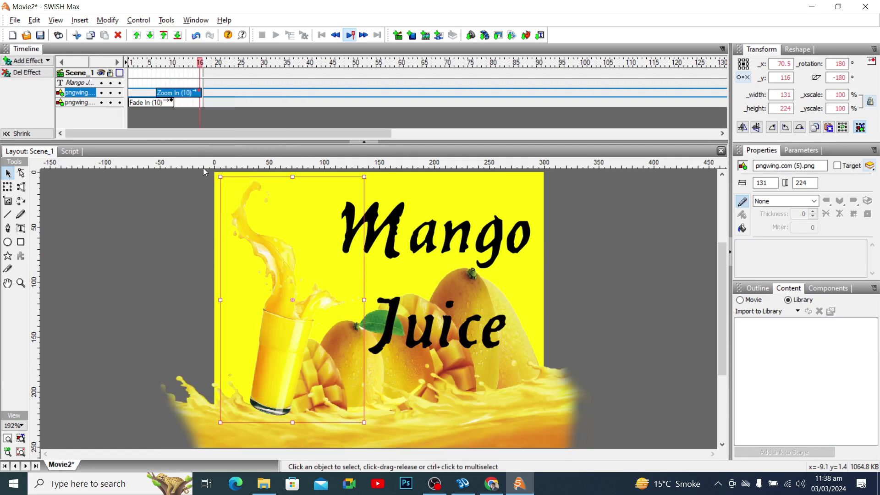
{"action": "mouse_move", "coordinate": [200, 64]}
{"action": "left_mouse_down"}
{"action": "mouse_move", "coordinate": [174, 68]}
{"action": "mouse_move", "coordinate": [203, 65]}
{"action": "left_mouse_up"}
Add the "Come in - Hello Hello" appear effect to the juice glass image at frame 26.
{"action": "right_click", "coordinate": [246, 92]}
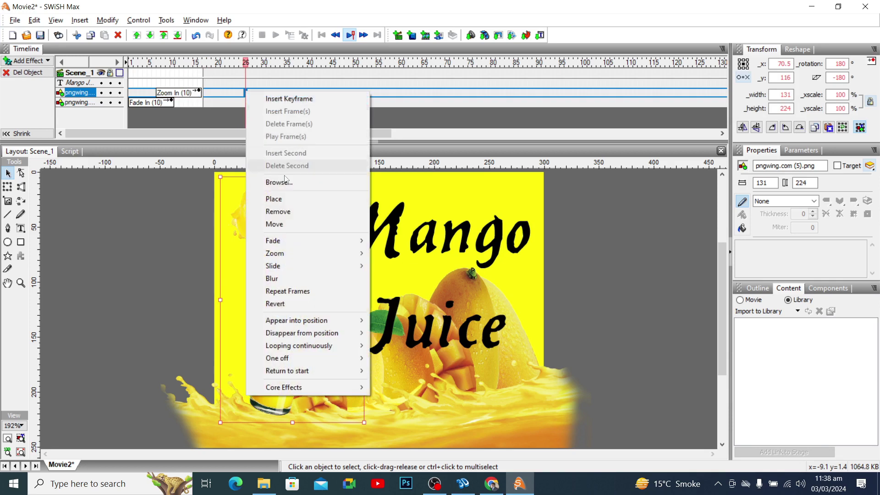
{"action": "mouse_move", "coordinate": [323, 325]}
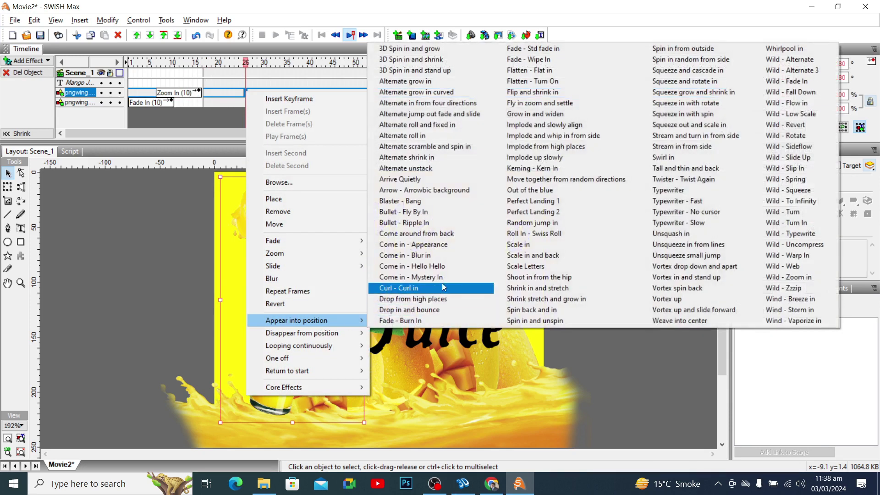
{"action": "left_click", "coordinate": [446, 273]}
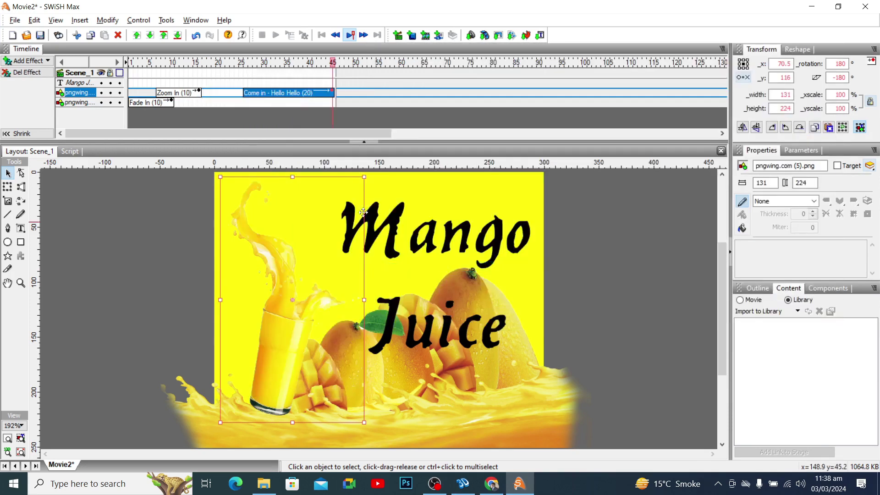
Extend the juice glass image's "Come in - Hello Hello" effect to 46 frames and delete its Zoom In effect.
{"action": "left_click_drag", "start_coordinate": [328, 65], "coordinate": [452, 92]}
{"action": "left_click", "coordinate": [204, 91]}
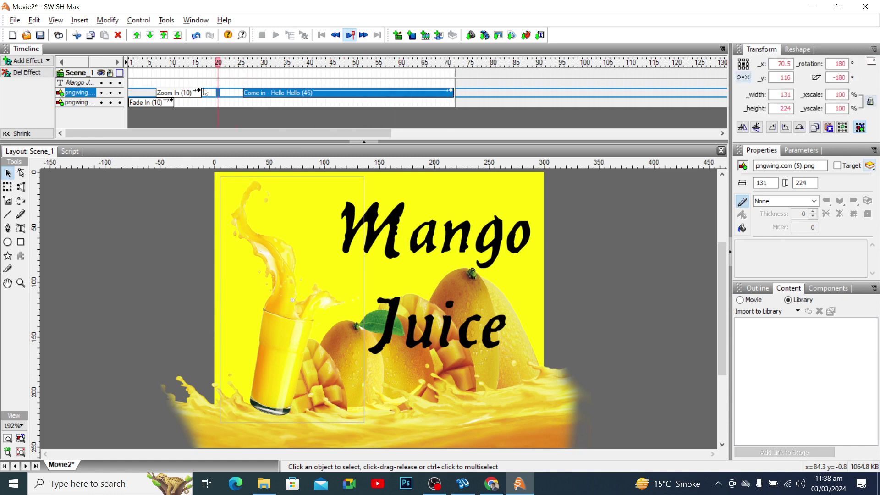
{"action": "left_click", "coordinate": [206, 92]}
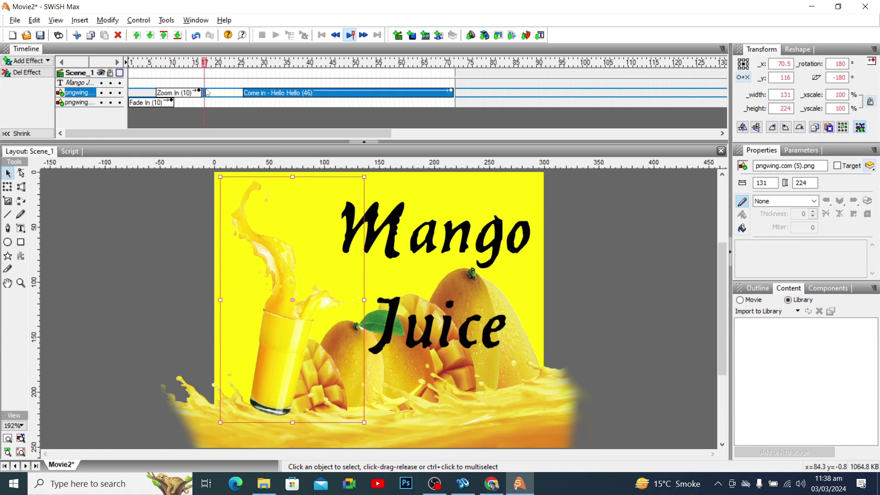
{"action": "left_click", "coordinate": [178, 94]}
{"action": "key", "text": "Delete"}
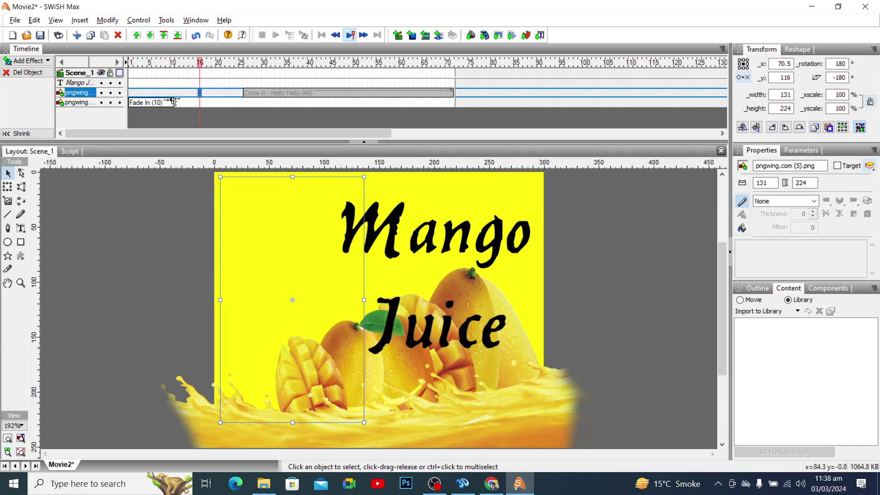
Add a 10-frame Fade In effect to the juice glass image from frame 1 and scrub through it to preview.
{"action": "right_click", "coordinate": [155, 96]}
{"action": "mouse_move", "coordinate": [218, 242]}
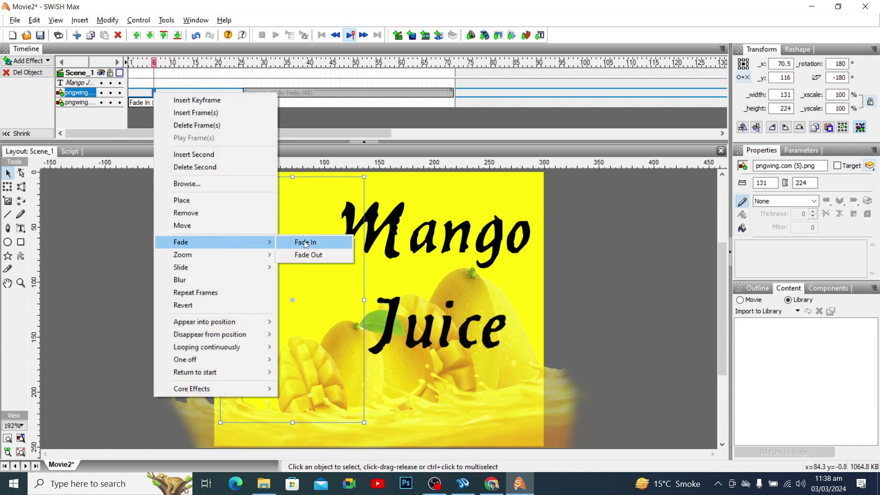
{"action": "left_click", "coordinate": [306, 243]}
{"action": "left_click", "coordinate": [146, 63]}
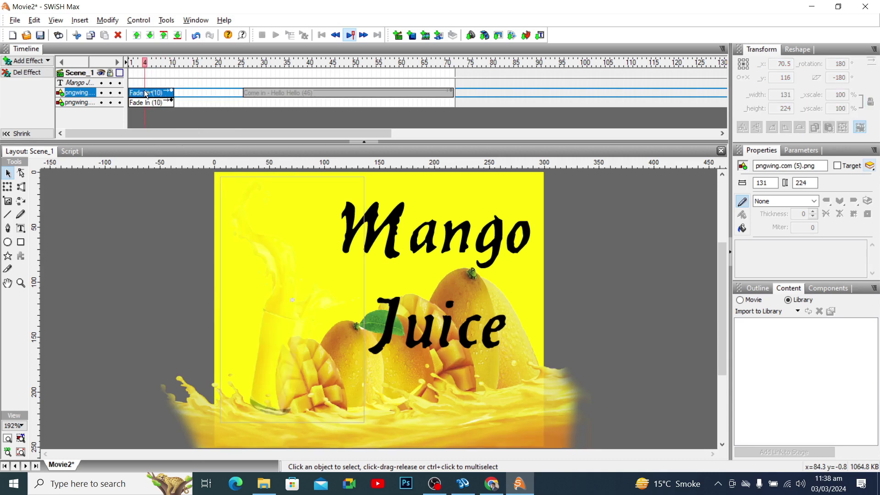
{"action": "mouse_move", "coordinate": [144, 63]}
{"action": "left_mouse_down"}
{"action": "mouse_move", "coordinate": [170, 63]}
{"action": "mouse_move", "coordinate": [154, 63]}
{"action": "left_mouse_up"}
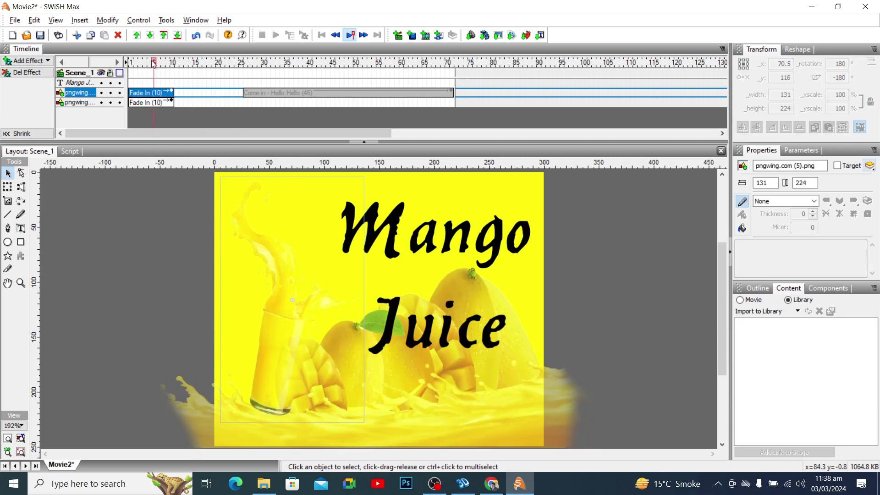
Move the juice glass image's Fade In effect to start at frame 8 and scrub the timeline to frame 71.
{"action": "left_click_drag", "start_coordinate": [147, 94], "coordinate": [264, 70]}
{"action": "left_click_drag", "start_coordinate": [302, 72], "coordinate": [452, 75]}
{"action": "left_click", "coordinate": [334, 93]}
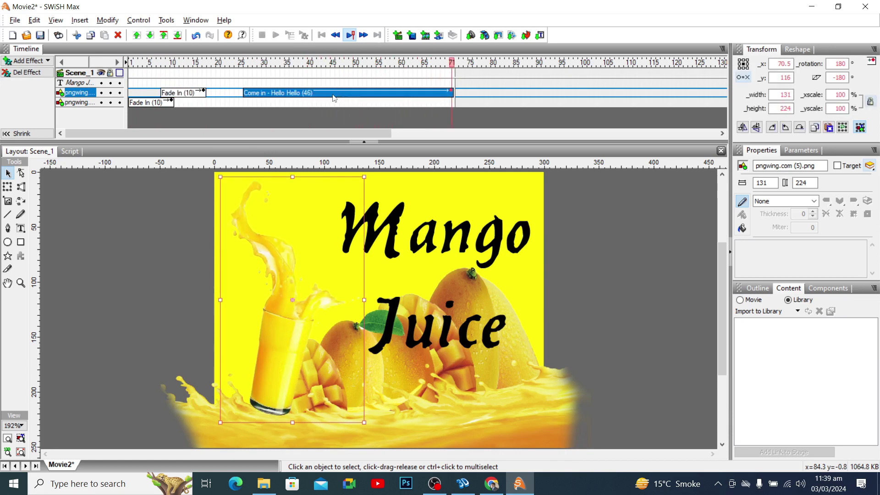
Add a 10-frame Fade In effect to the "Mango Juice" text starting at frame 3.
{"action": "left_click", "coordinate": [396, 220]}
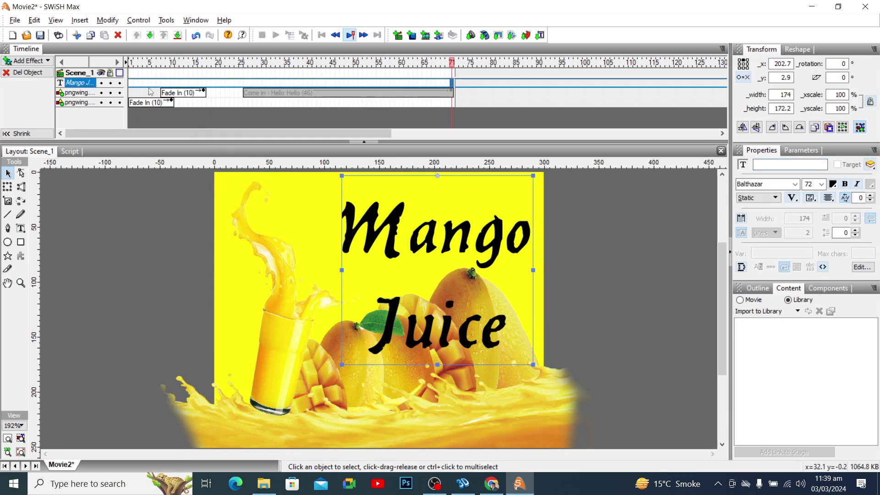
{"action": "right_click", "coordinate": [140, 85]}
{"action": "mouse_move", "coordinate": [202, 231]}
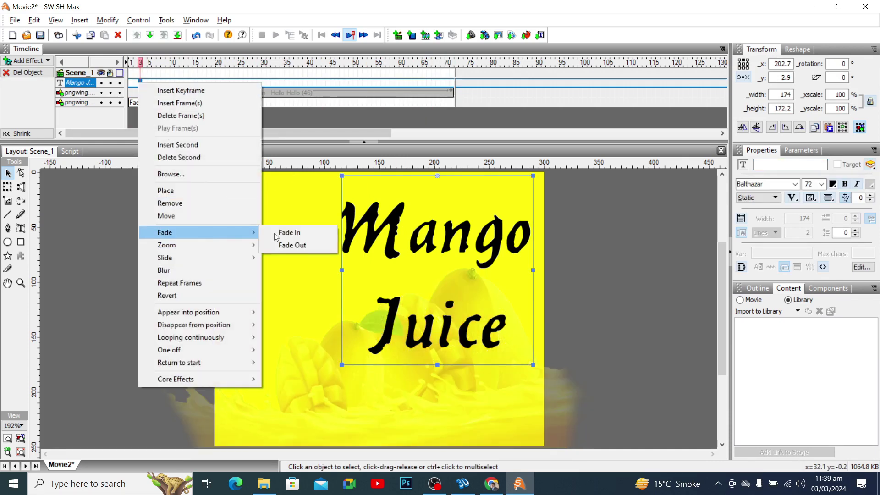
{"action": "left_click", "coordinate": [291, 232]}
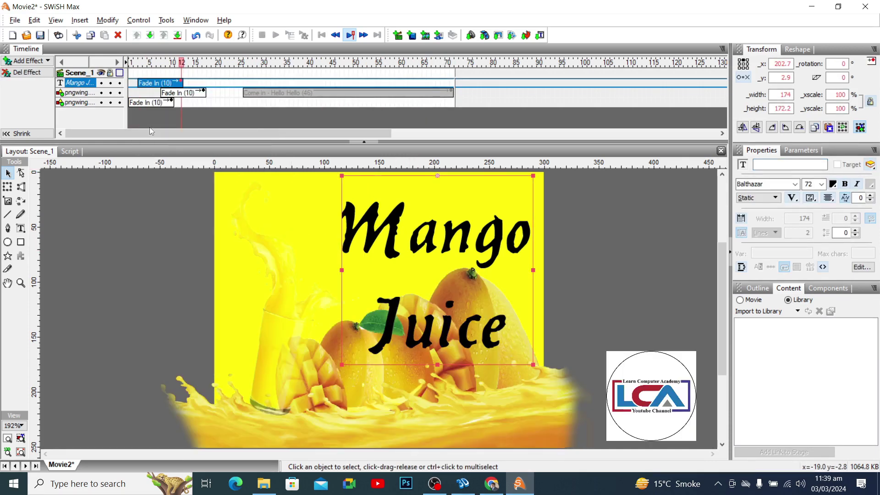
Add the looping "Jump for joy" effect to the "Mango Juice" text at frame 22 and extend it to 58 frames.
{"action": "right_click", "coordinate": [226, 86]}
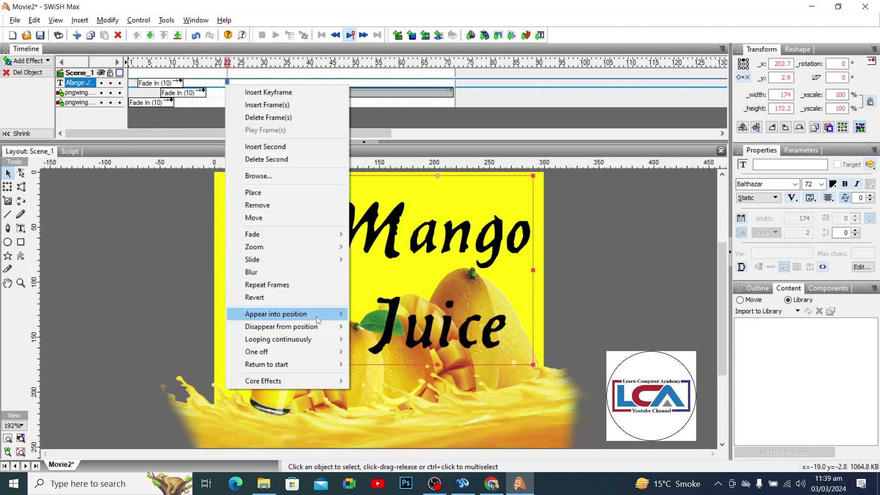
{"action": "mouse_move", "coordinate": [317, 316]}
{"action": "mouse_move", "coordinate": [312, 342]}
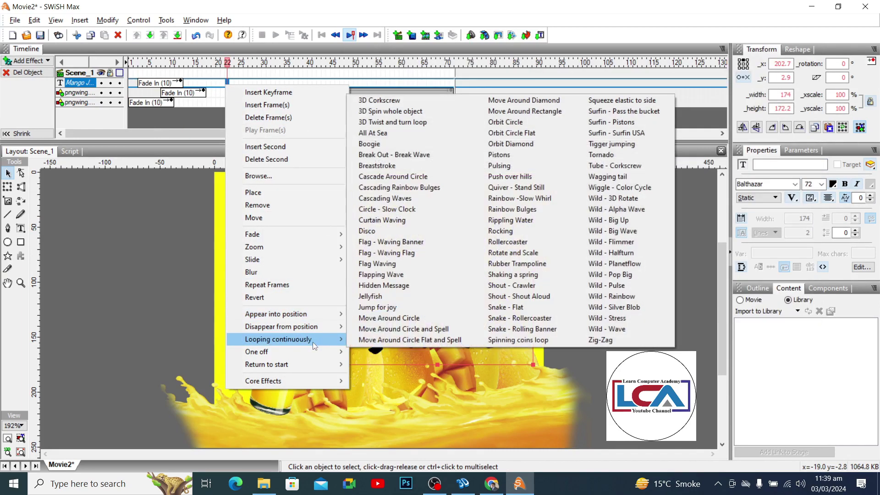
{"action": "left_click", "coordinate": [421, 310]}
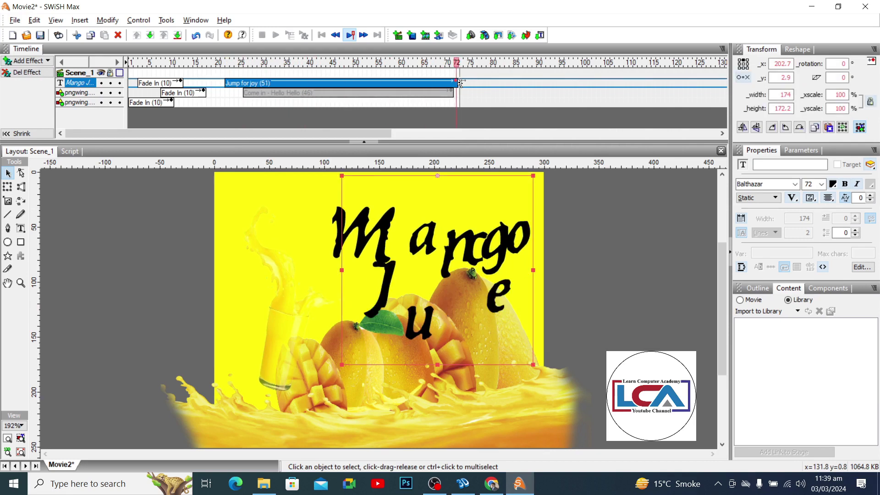
{"action": "left_click_drag", "start_coordinate": [460, 82], "coordinate": [489, 83]}
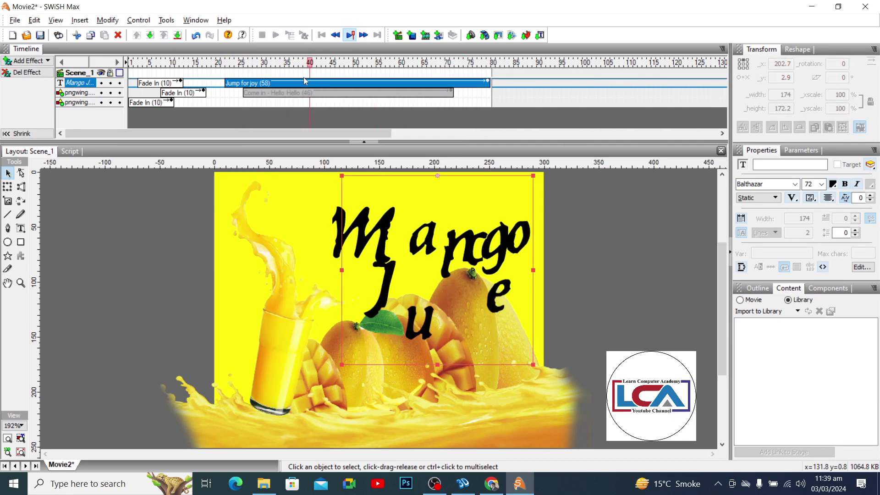
Scrub through the text animation to frame 79 and test the movie as an SWF in Flash Player.
{"action": "left_click_drag", "start_coordinate": [234, 80], "coordinate": [293, 76]}
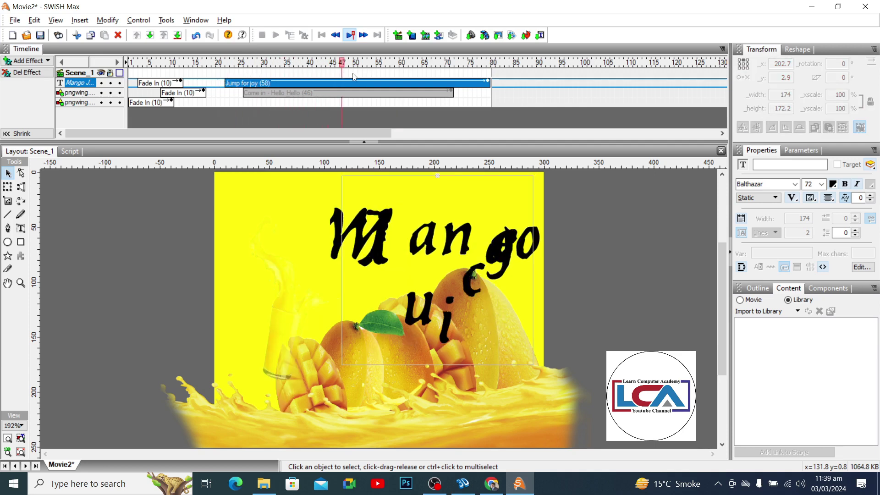
{"action": "left_click_drag", "start_coordinate": [353, 76], "coordinate": [489, 72]}
{"action": "left_click", "coordinate": [15, 20]}
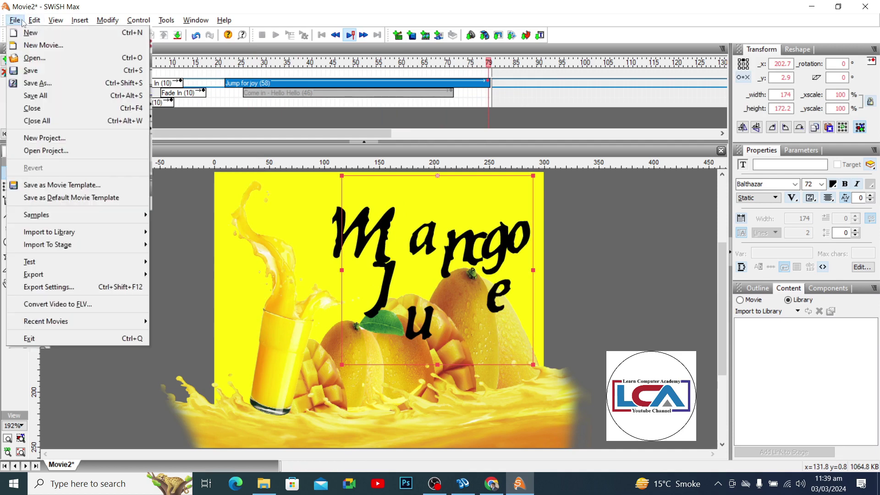
{"action": "mouse_move", "coordinate": [69, 268]}
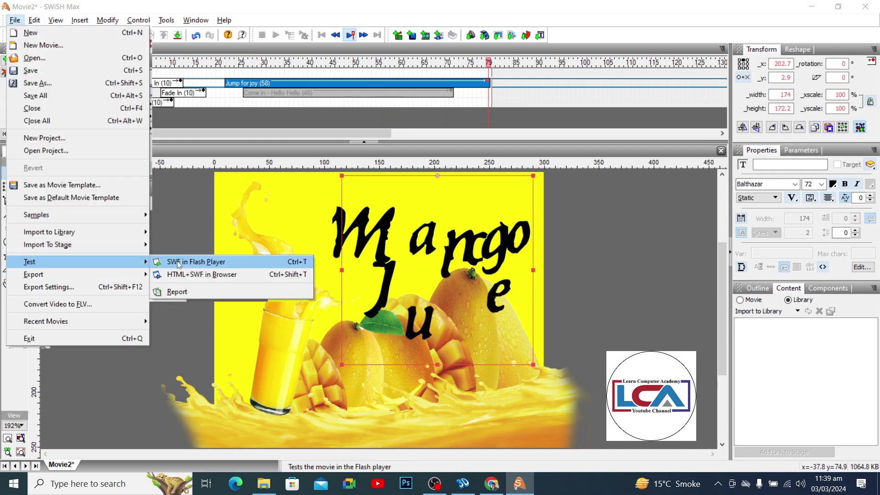
{"action": "left_click", "coordinate": [177, 261]}
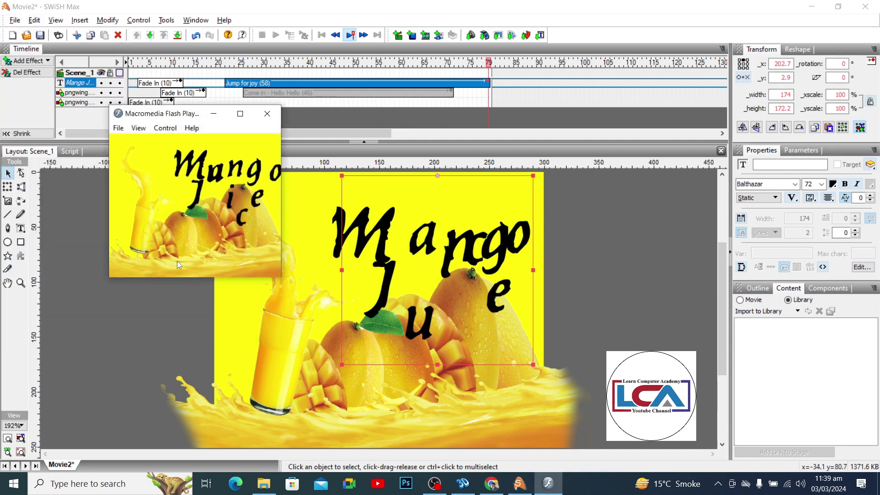